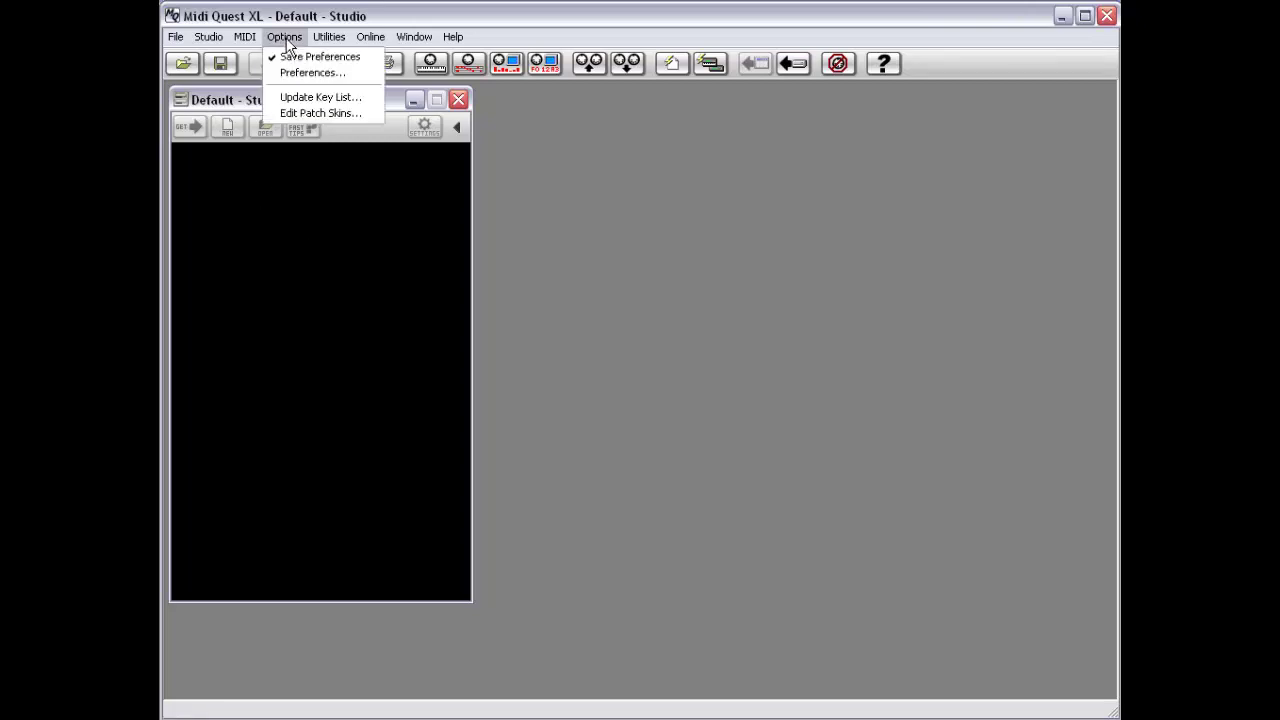
Examine the plug-in registration and de-registration options and the VST plug-in folder paths in the preferences.
left_click(292, 72)
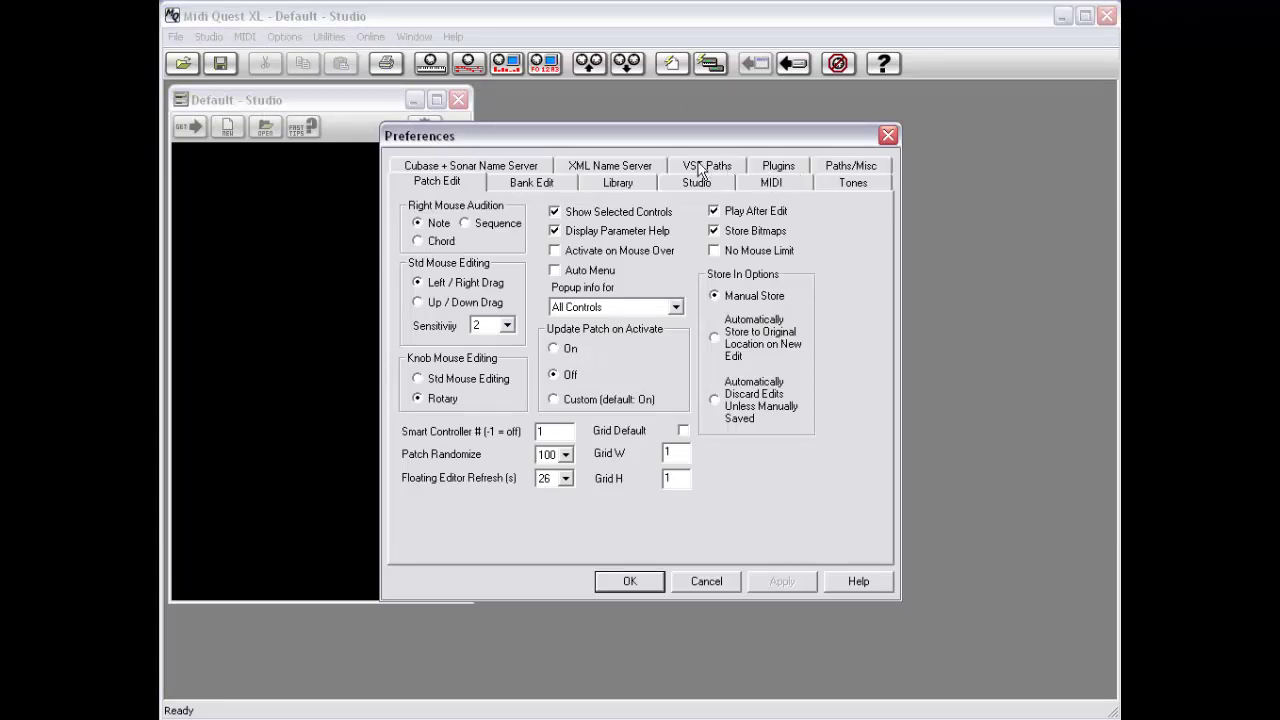
left_click(781, 168)
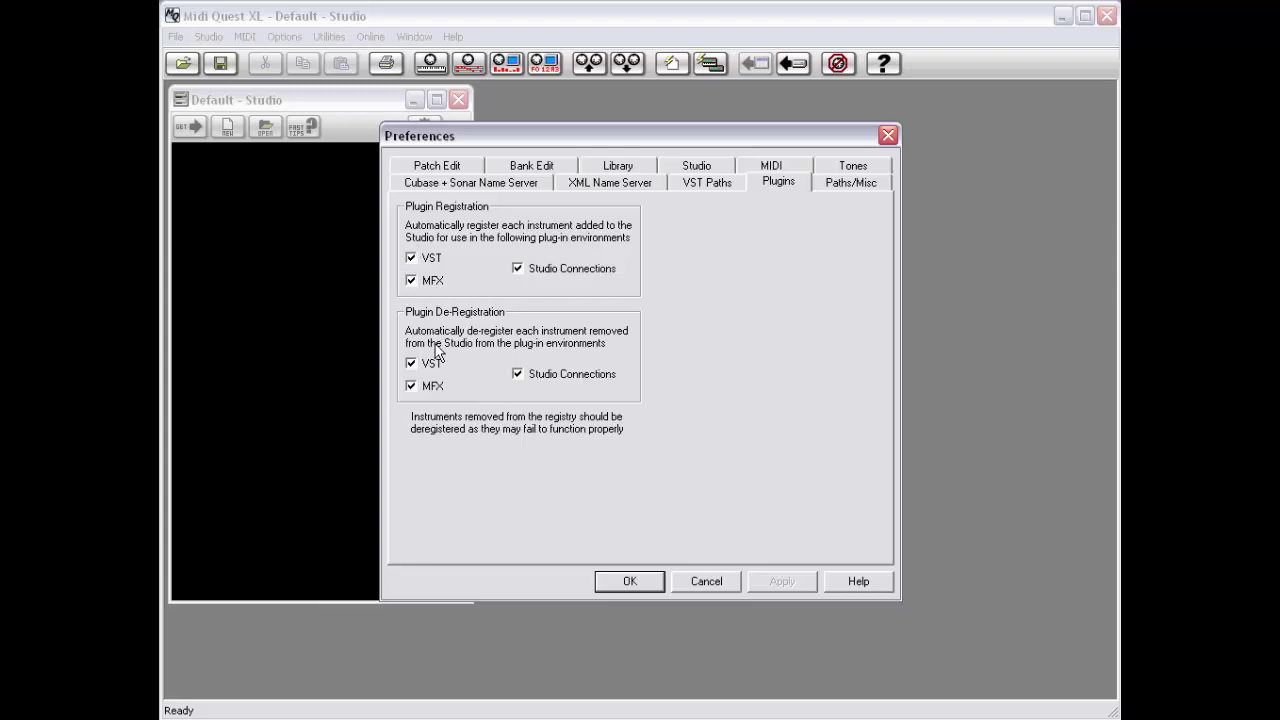
left_click(710, 188)
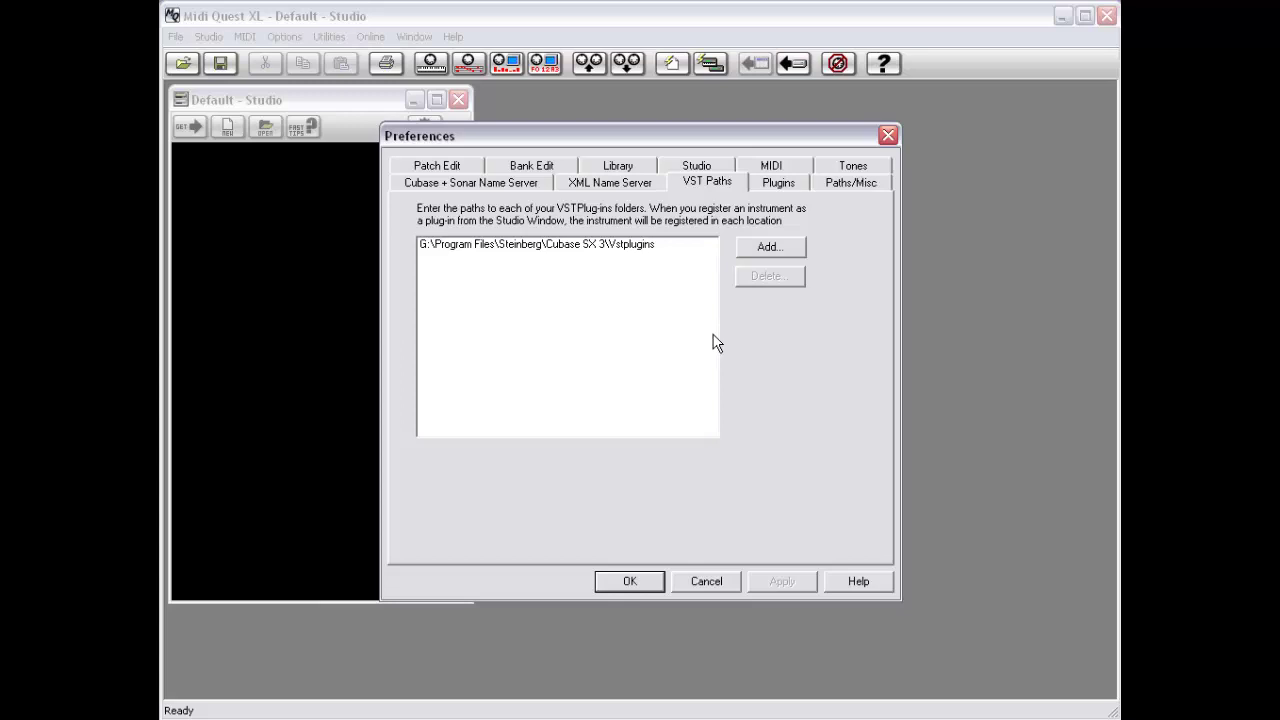
left_click(770, 252)
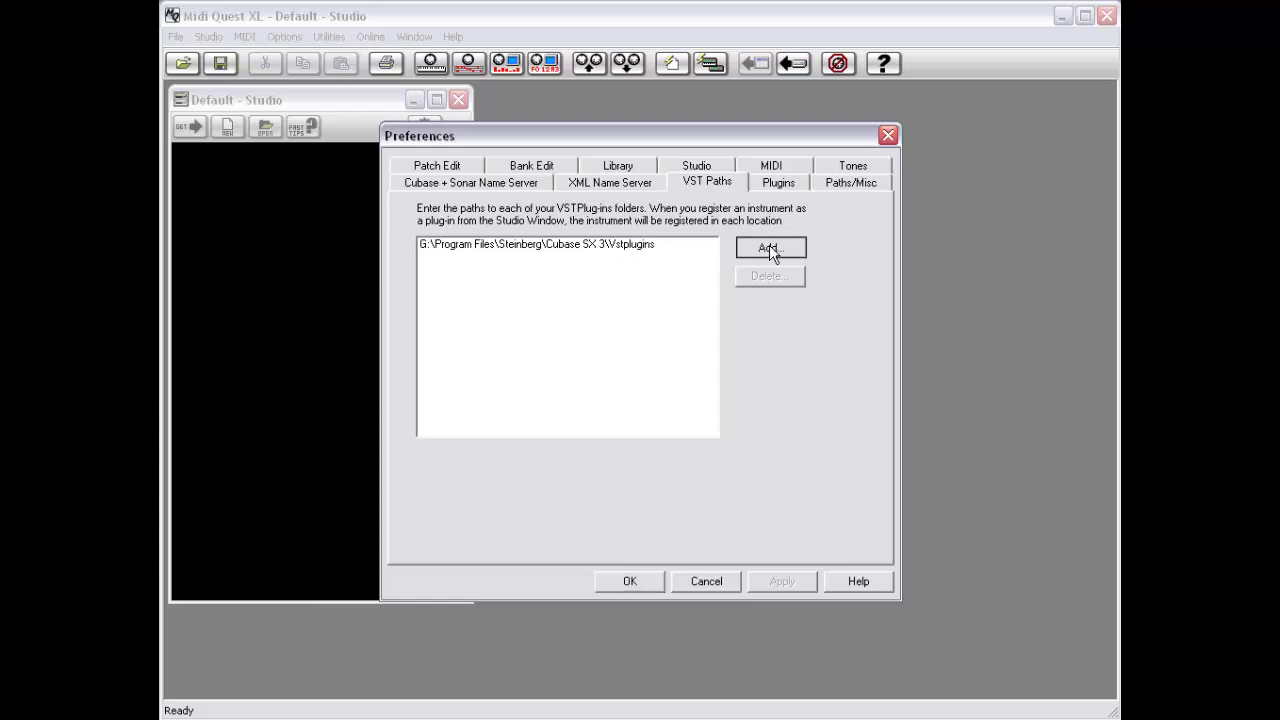
left_click(770, 252)
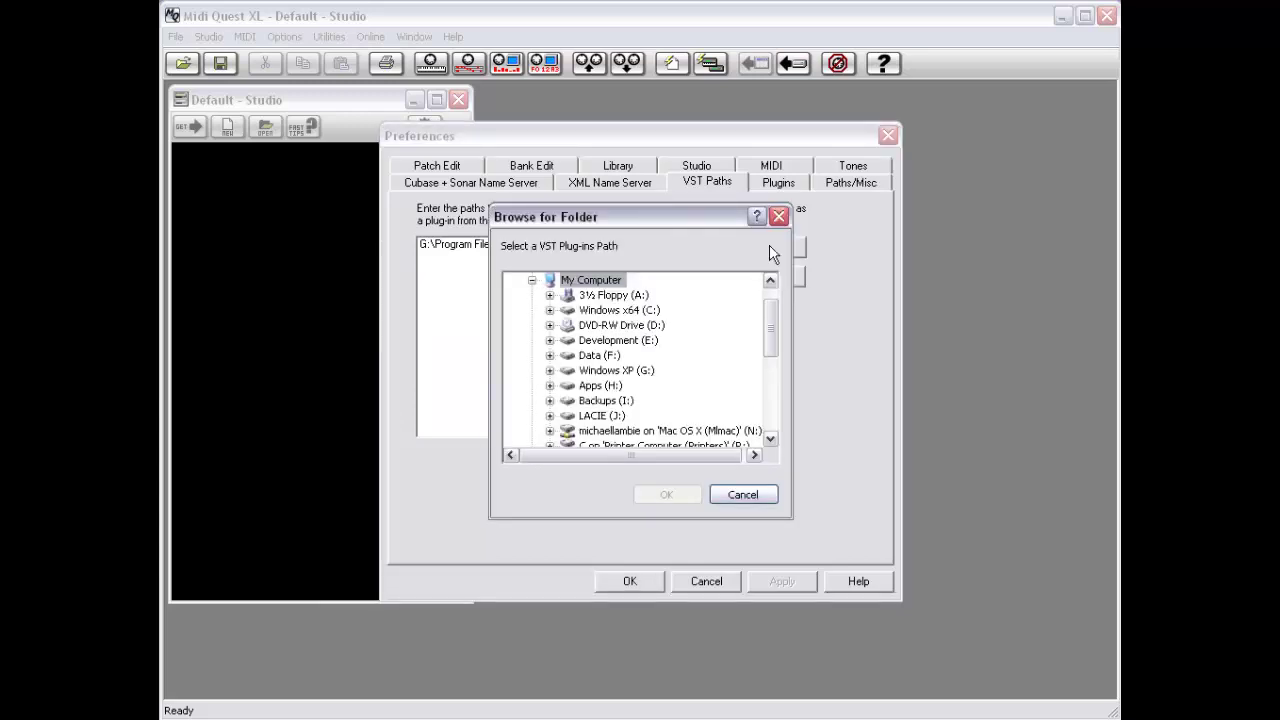
left_click_drag(774, 317, 775, 372)
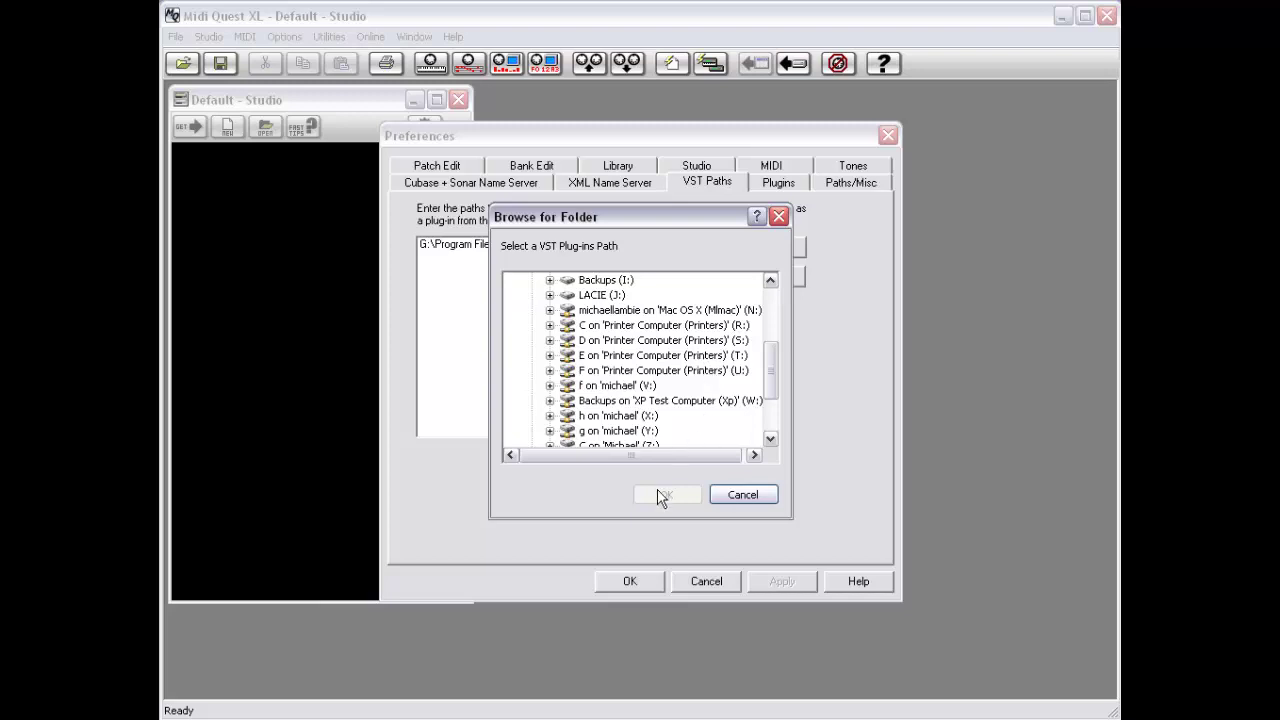
left_click(740, 494)
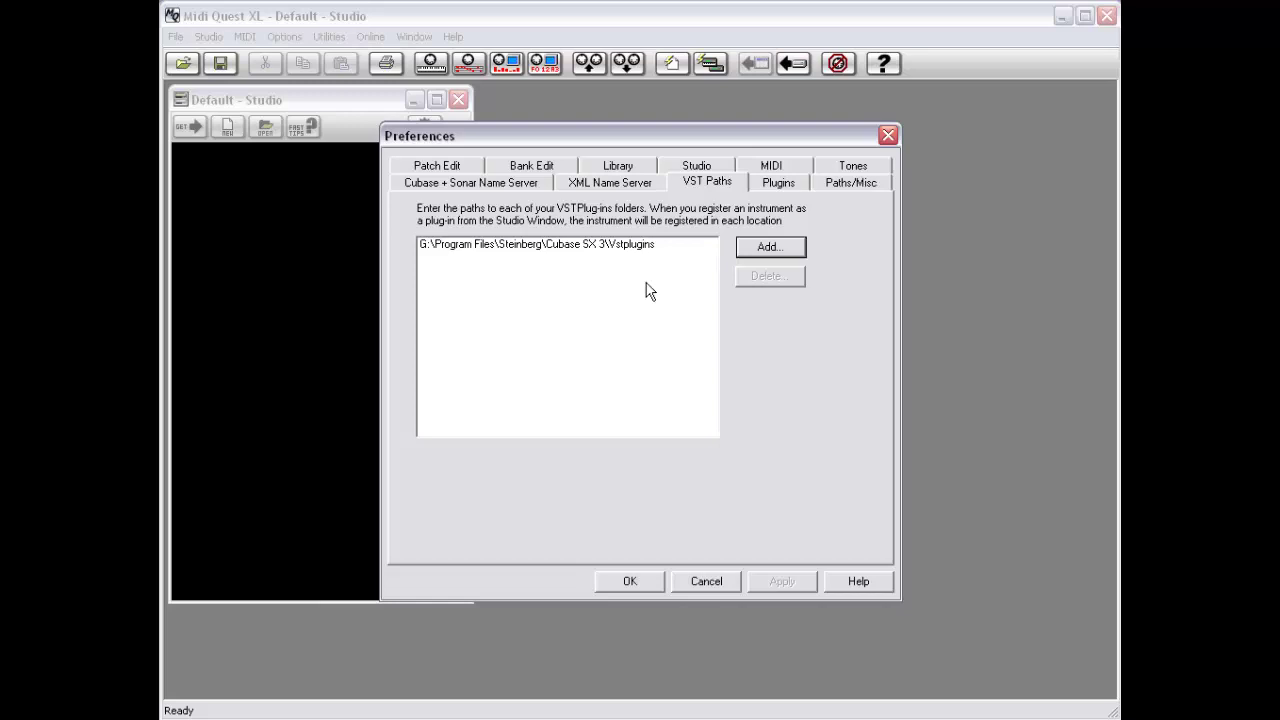
Recheck the automatic plug-in registration options and accept the preferences.
left_click(773, 187)
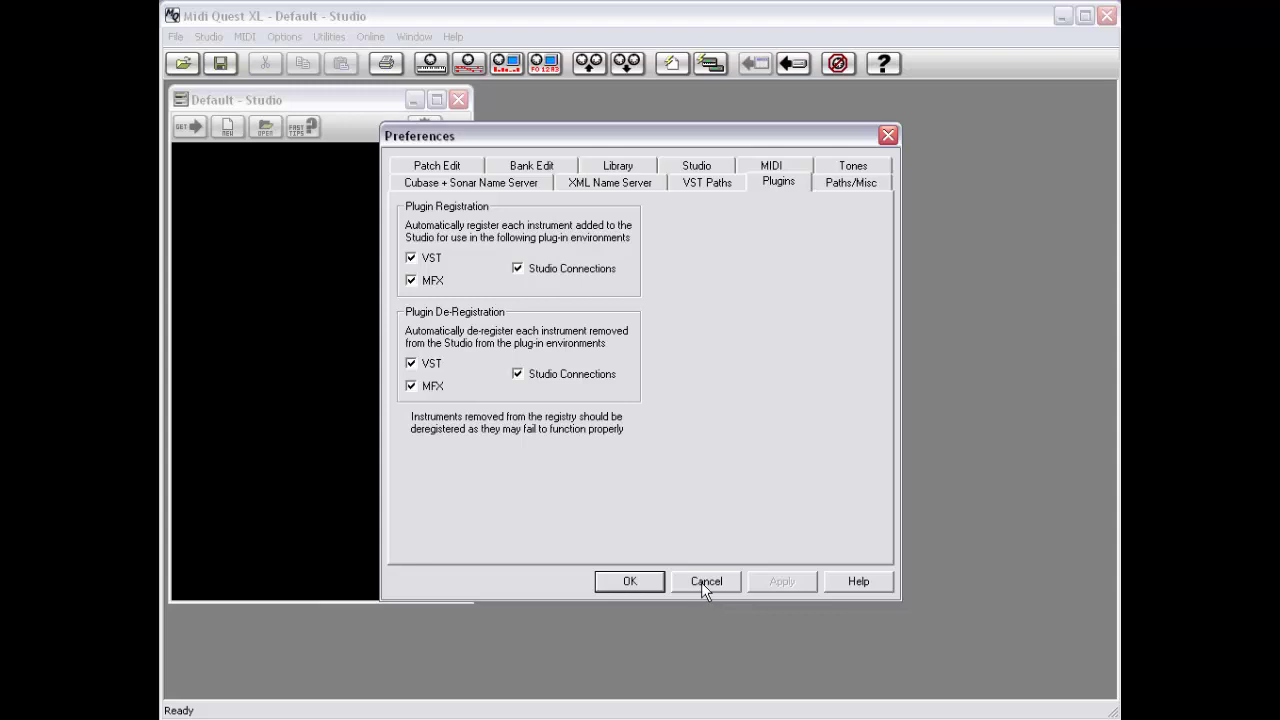
left_click(650, 587)
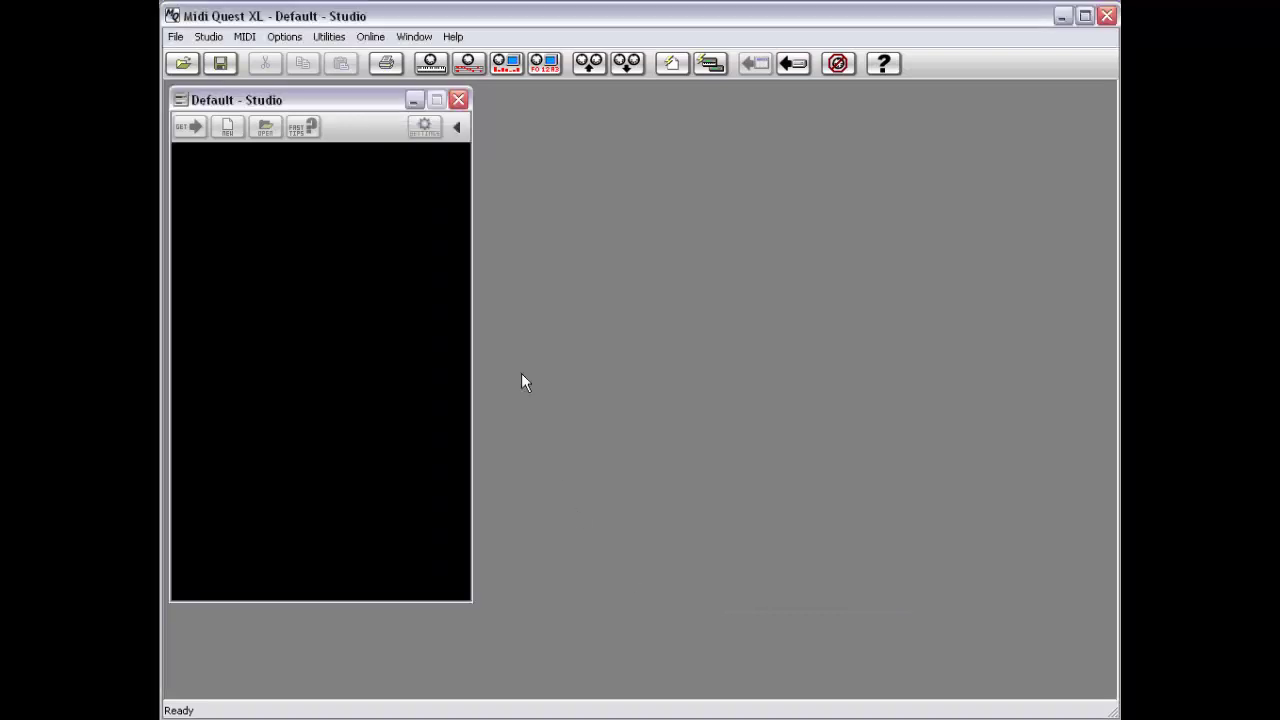
Add the Korg M1 and Yamaha DX7 instruments to the Default studio.
right_click(276, 180)
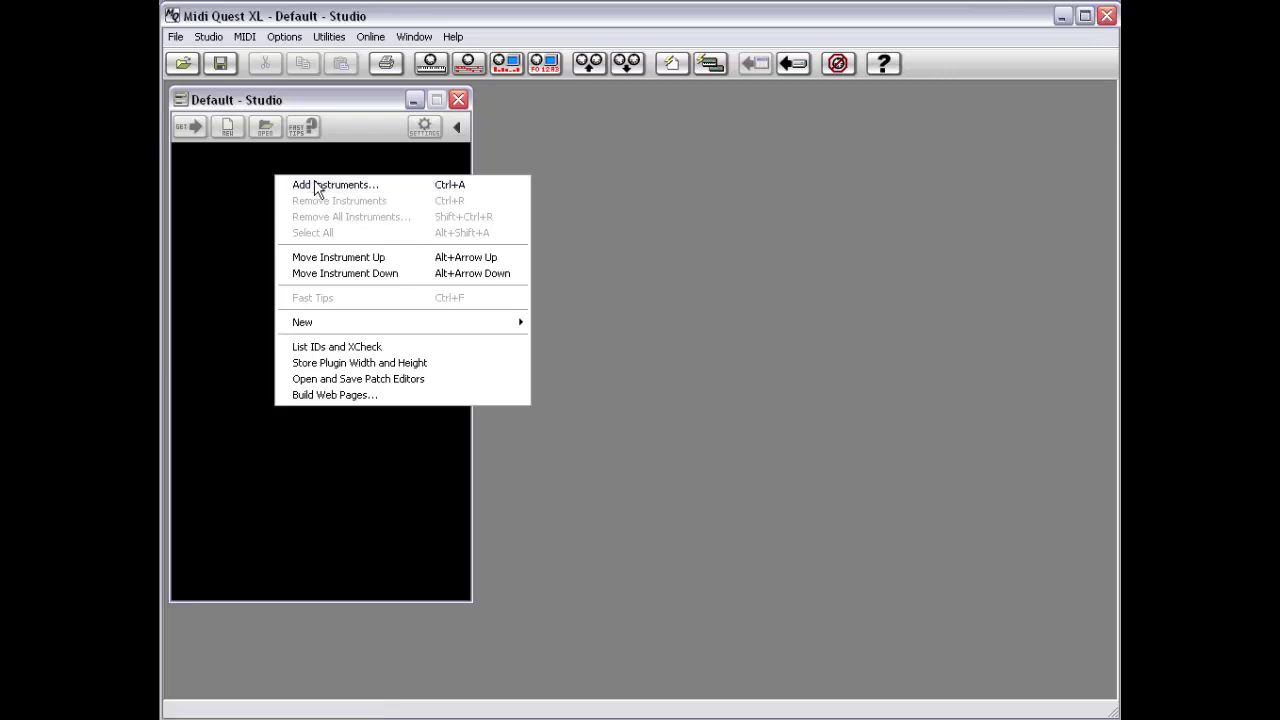
left_click(314, 186)
left_click_drag(518, 190, 516, 300)
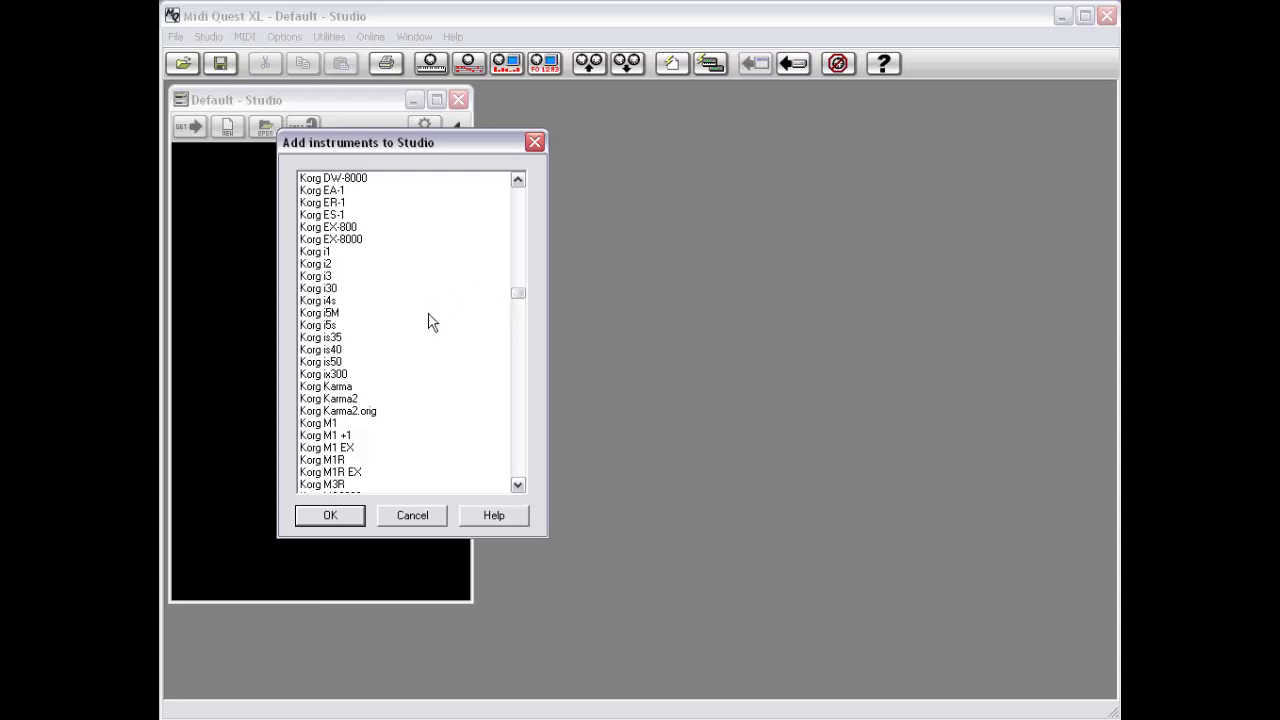
left_click(324, 424)
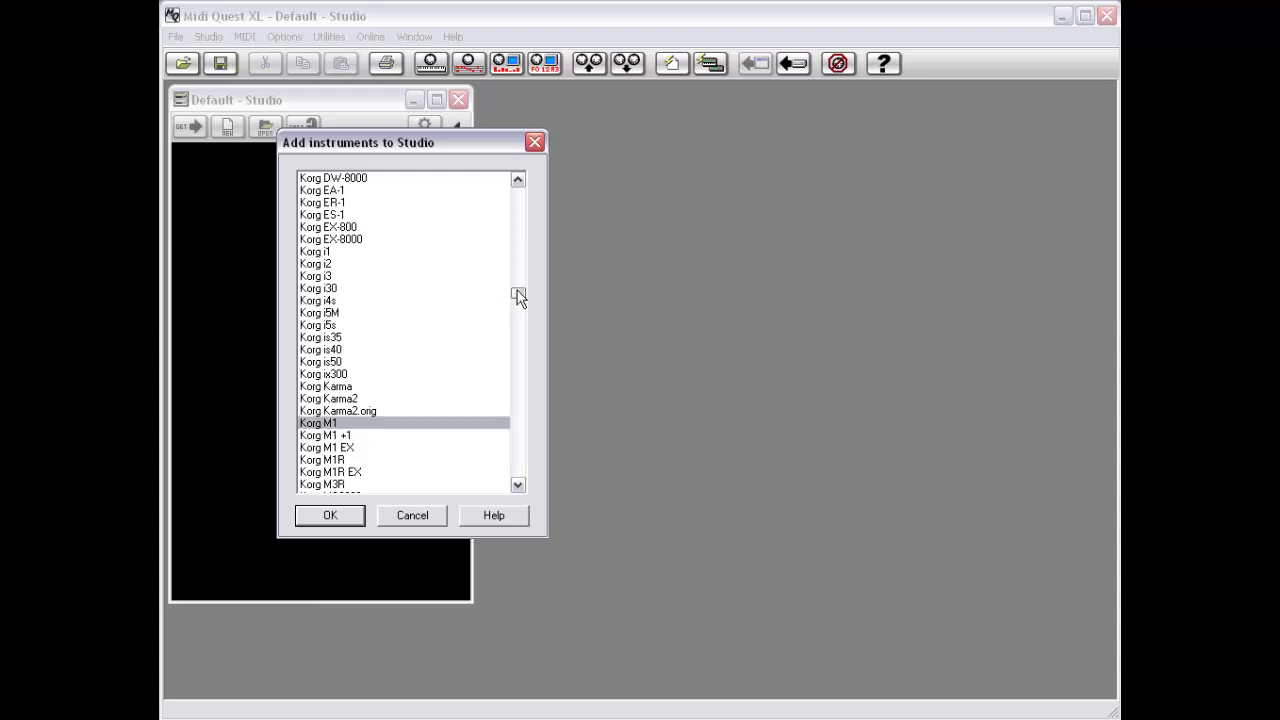
left_click_drag(521, 289, 517, 443)
left_click(350, 339)
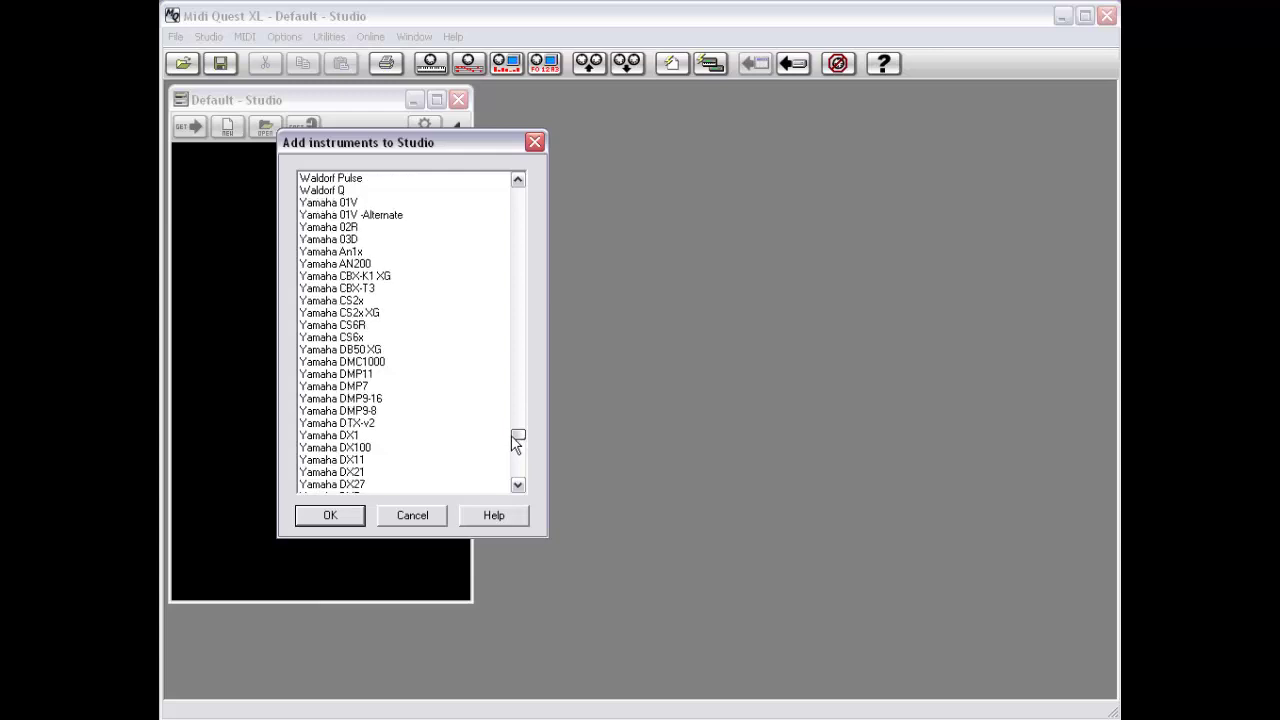
left_click(517, 485)
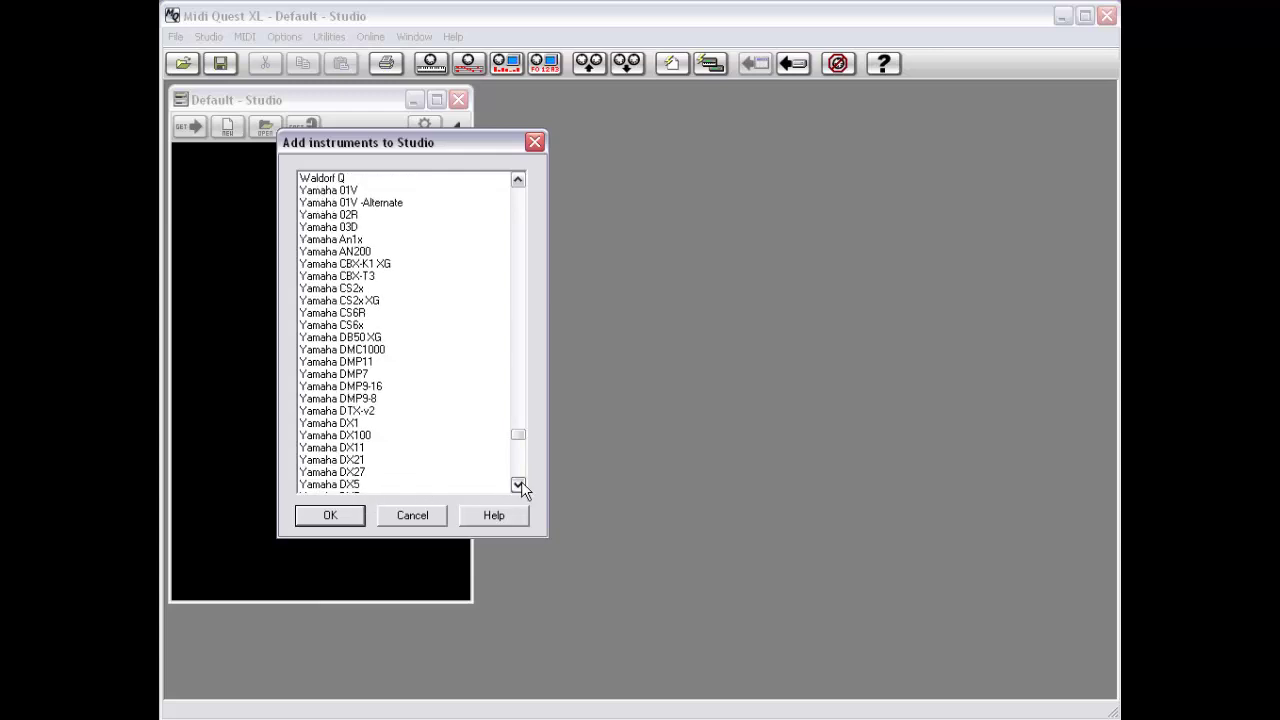
left_click(517, 485)
left_click(517, 485)
left_click(517, 485)
left_click(362, 461)
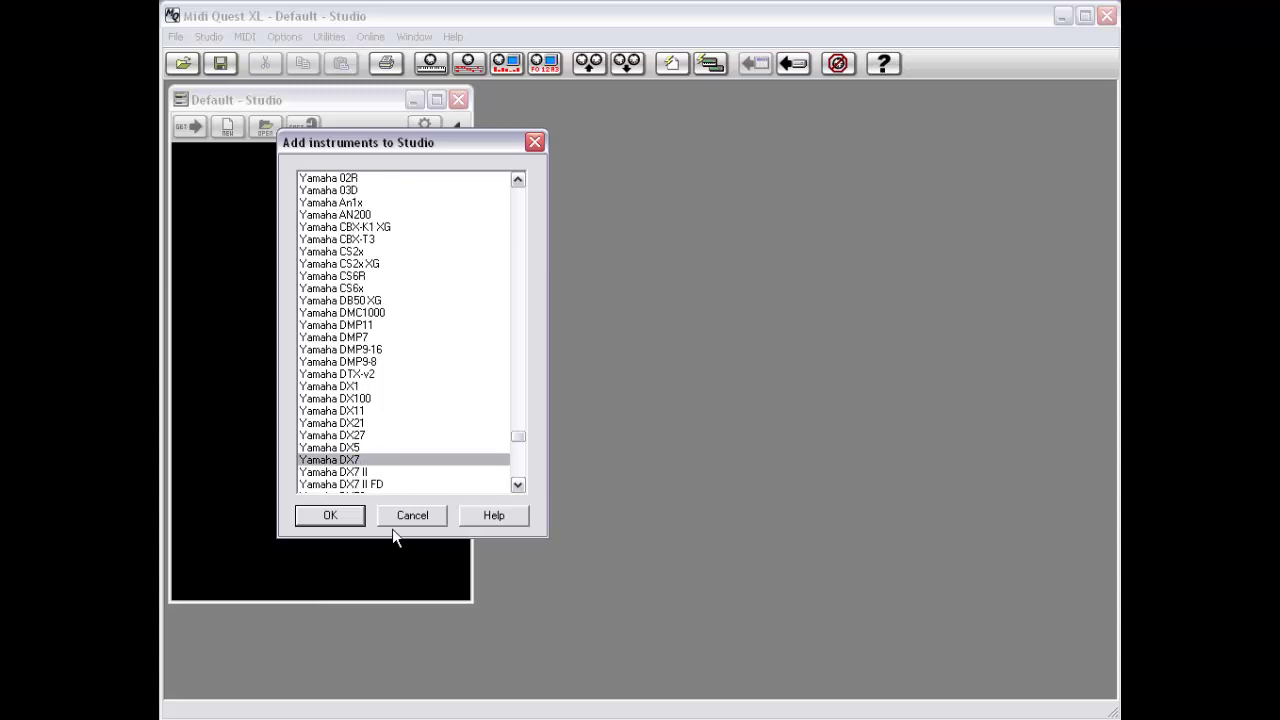
left_click(331, 516)
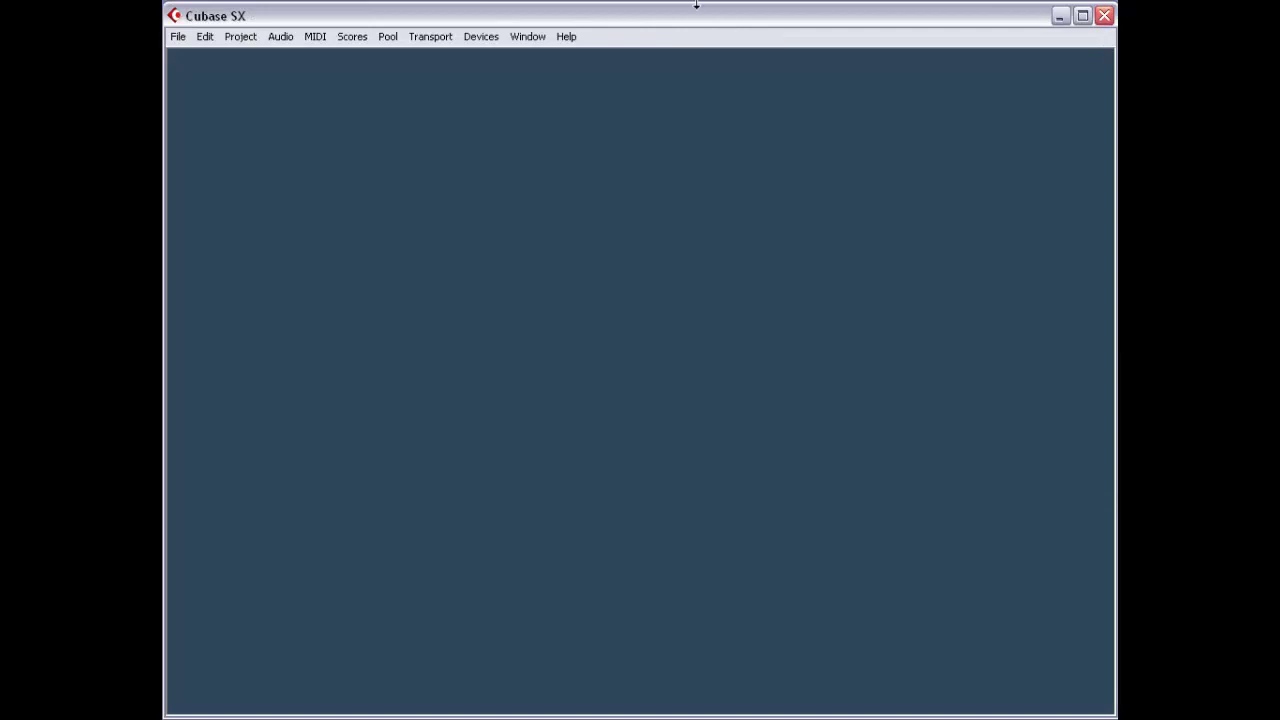
Switch to Cubase SX and open the setup of its Studio Manager.
left_click(483, 38)
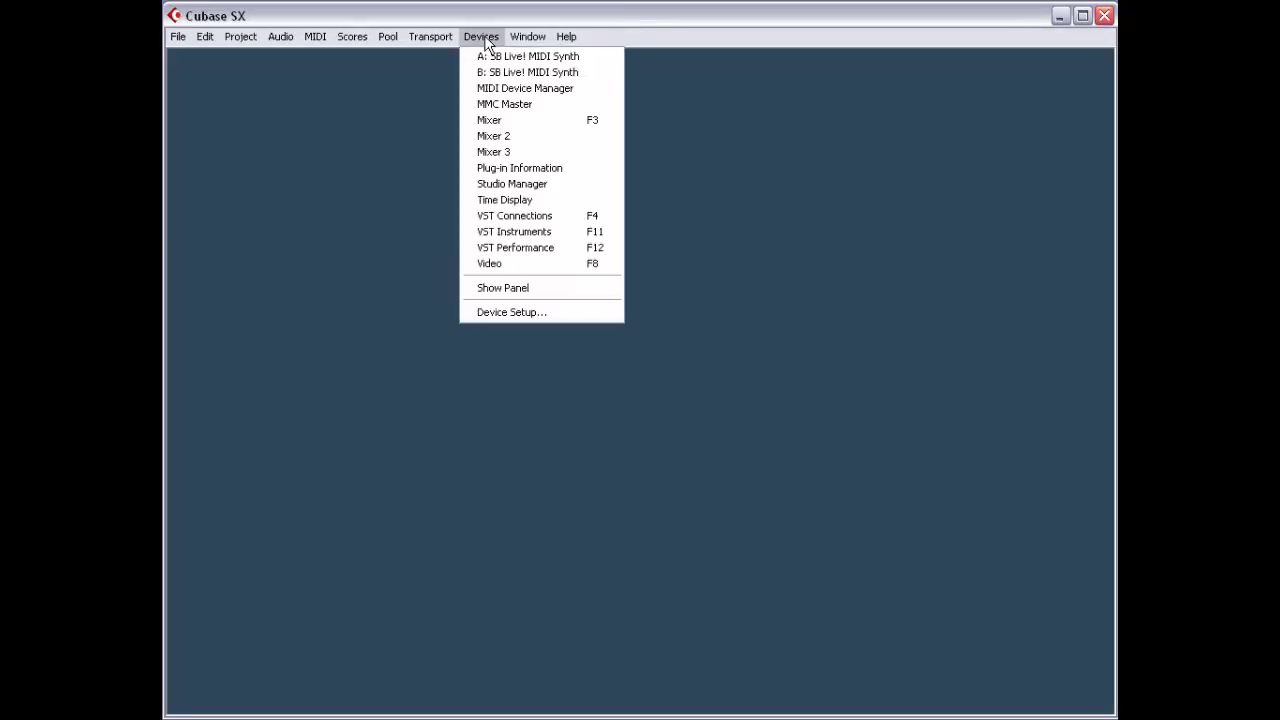
left_click(562, 188)
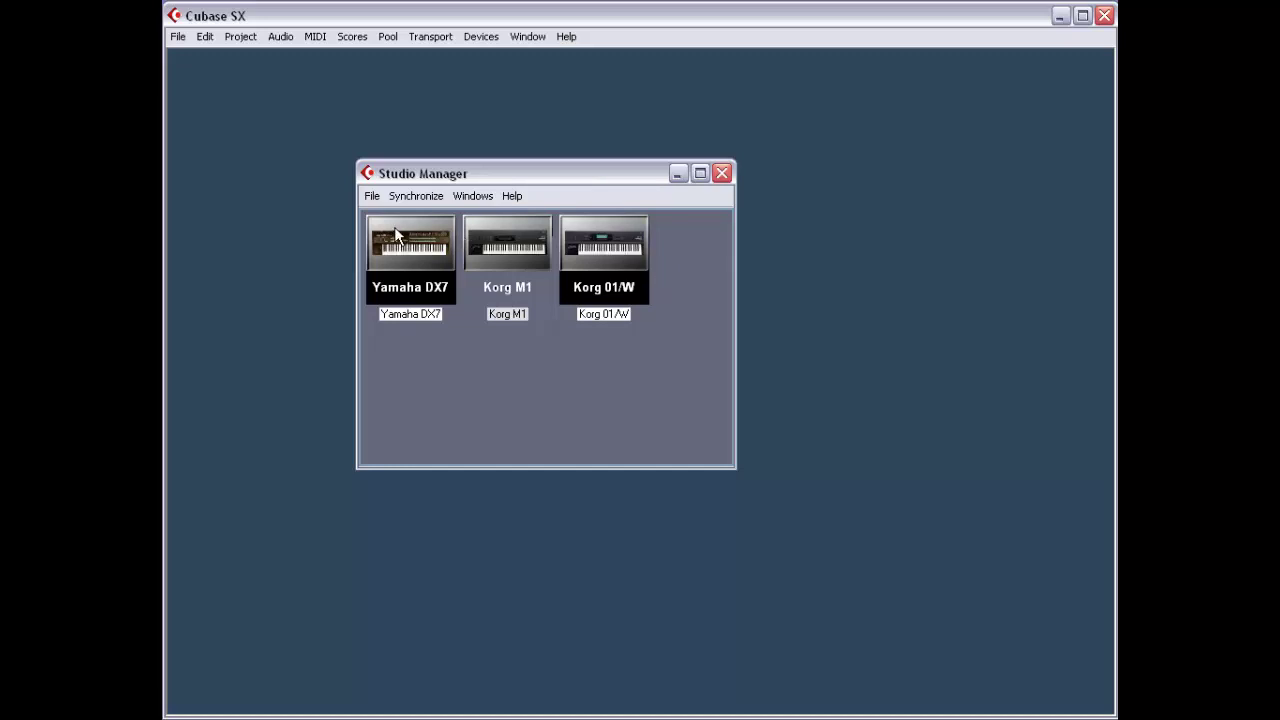
left_click(371, 195)
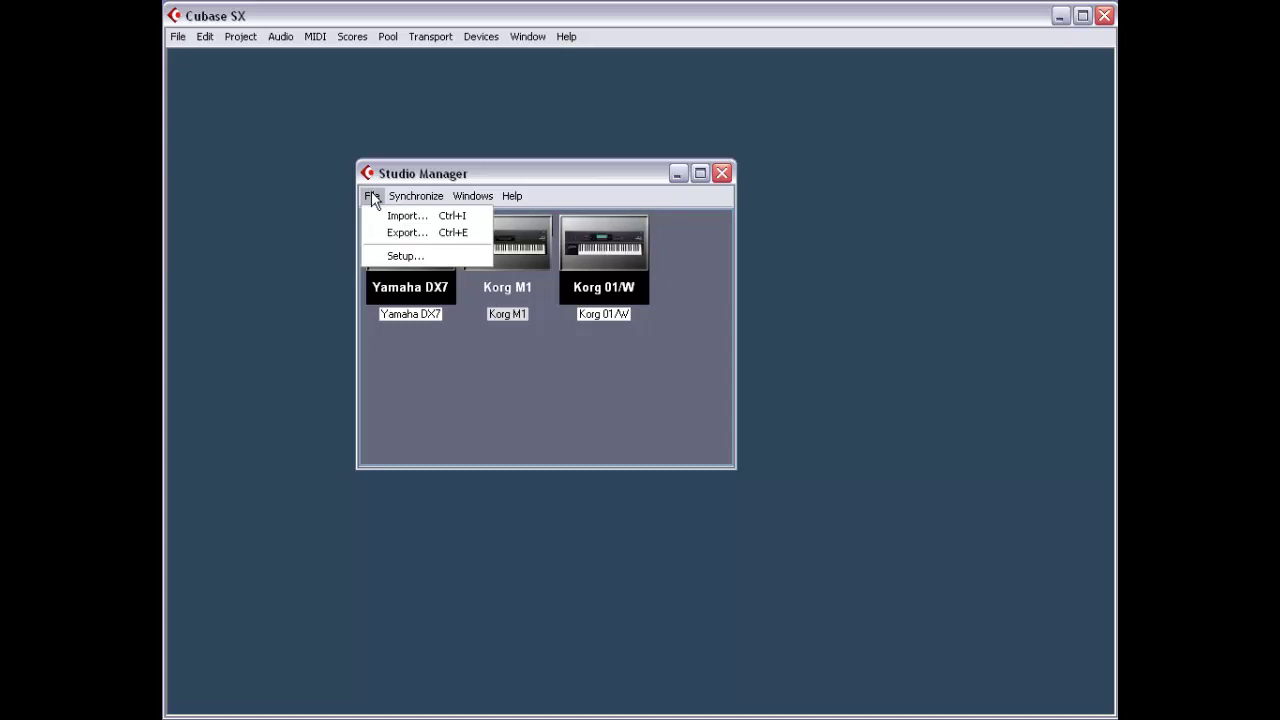
left_click(394, 256)
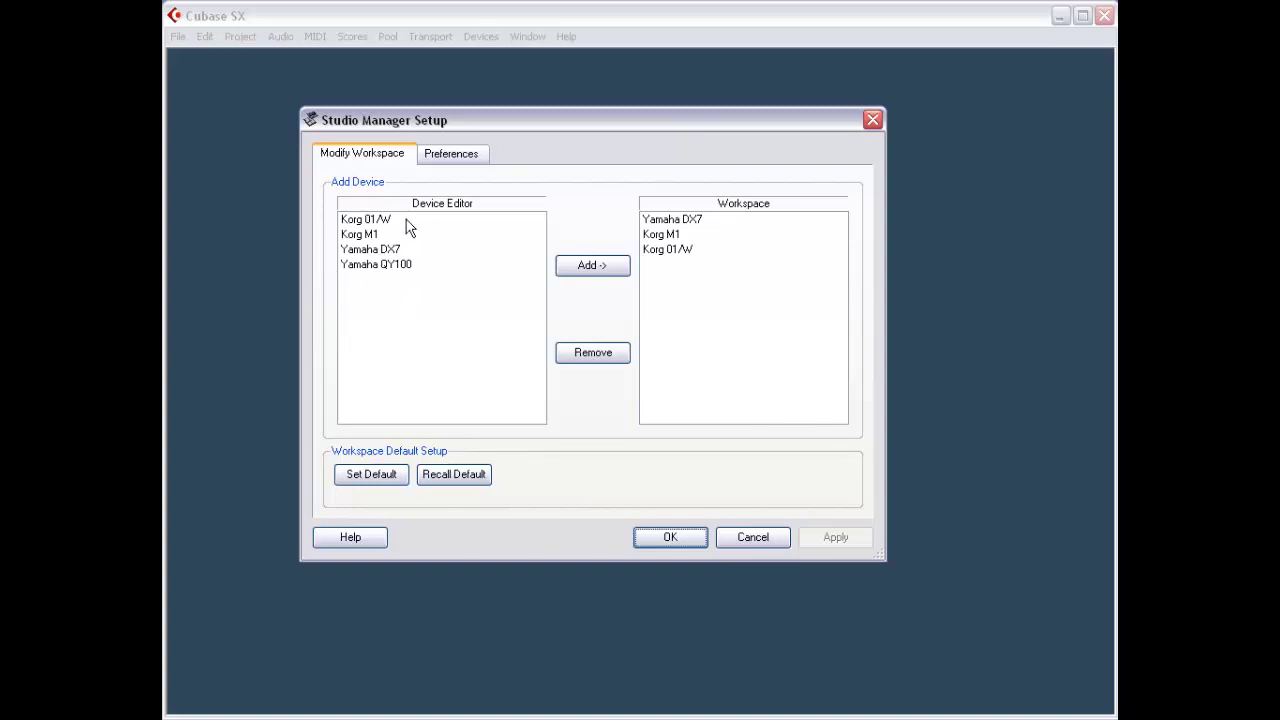
Try adding a second Yamaha DX7 to the workspace, remove it again and discard the setup changes.
left_click(393, 252)
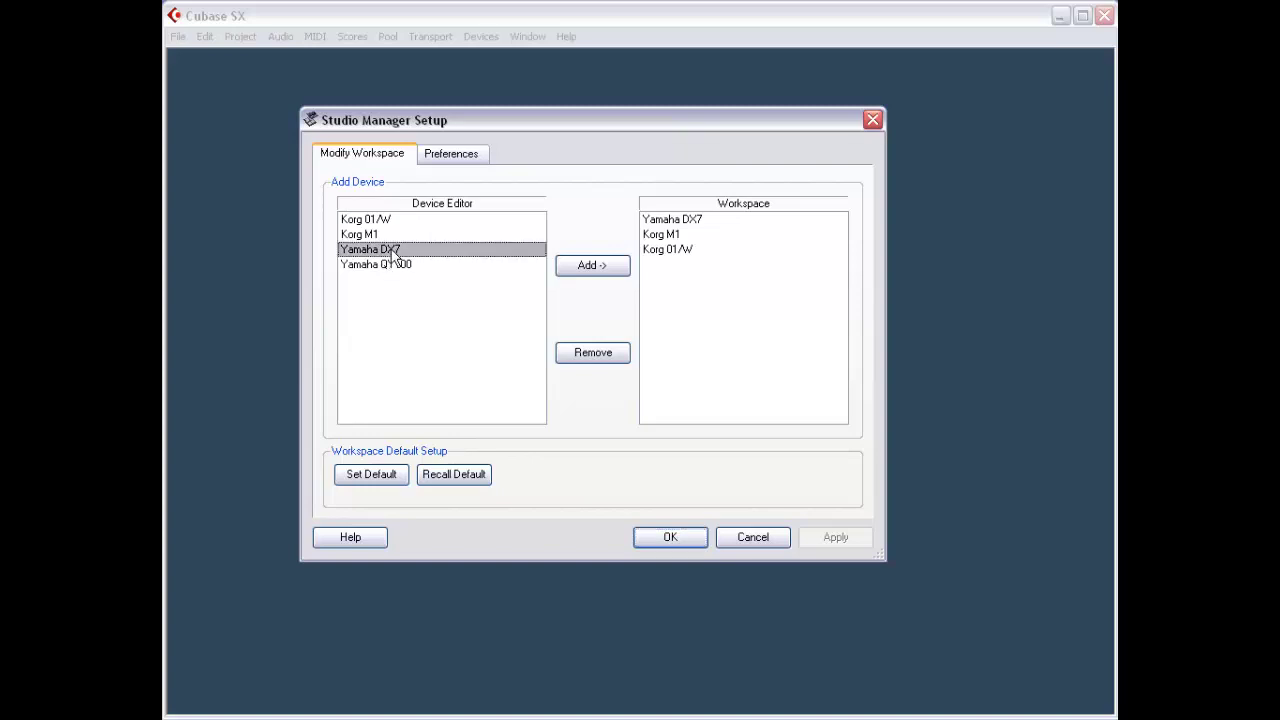
left_click(594, 268)
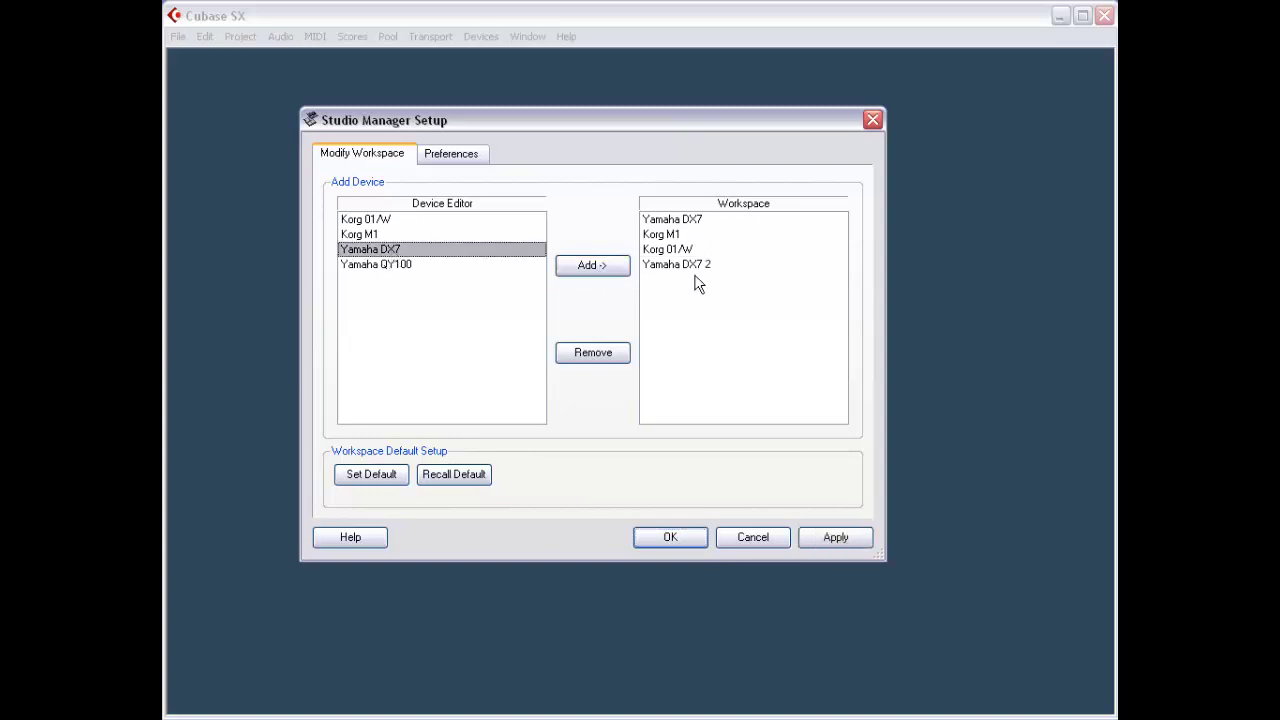
left_click(694, 266)
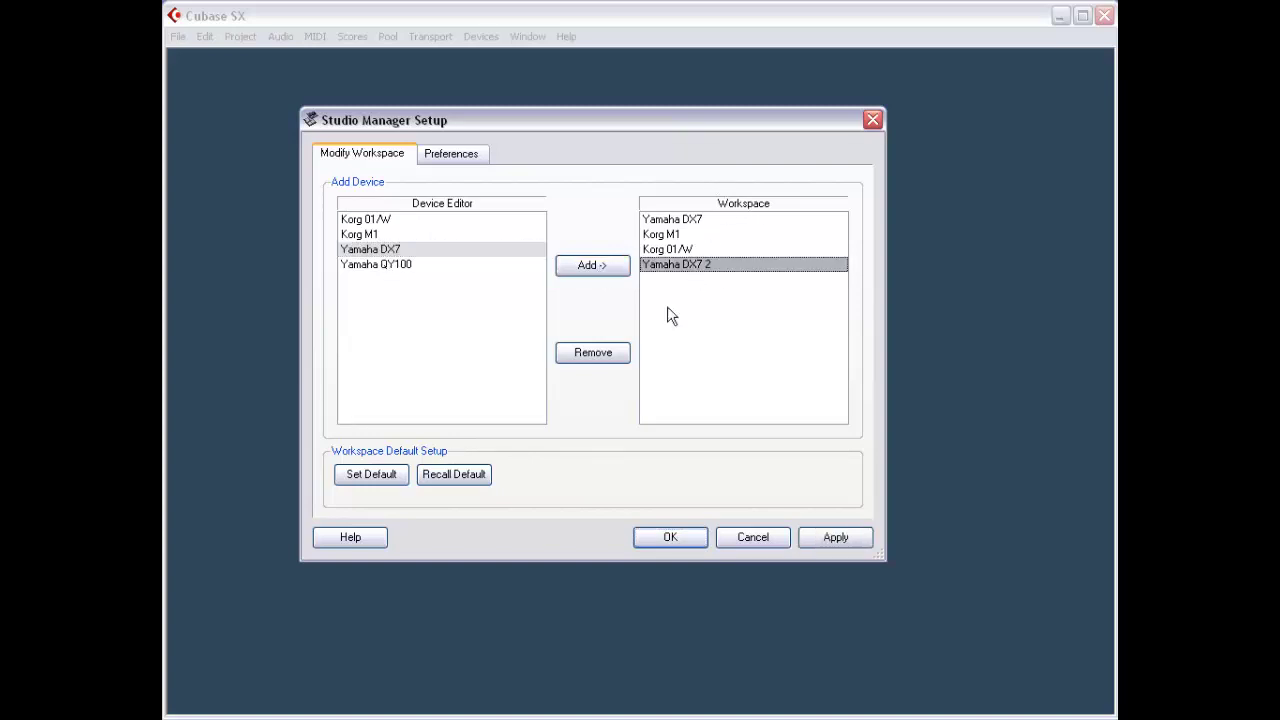
left_click(606, 357)
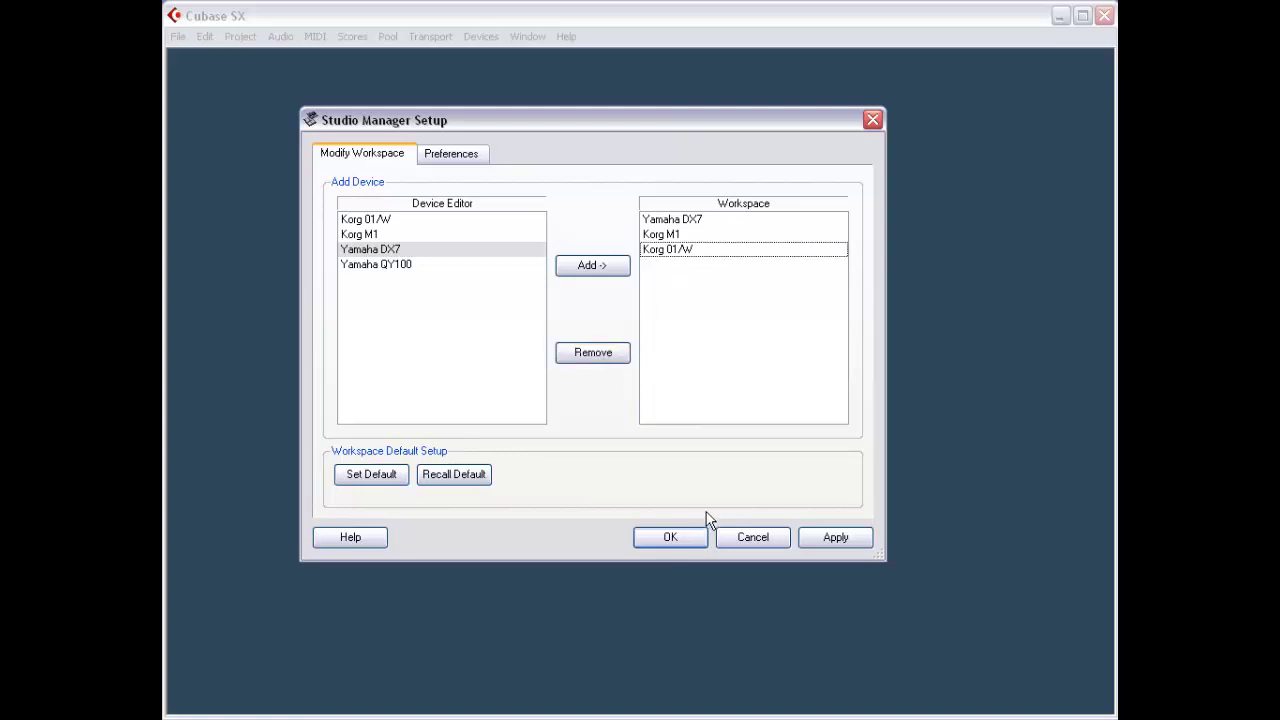
left_click(757, 544)
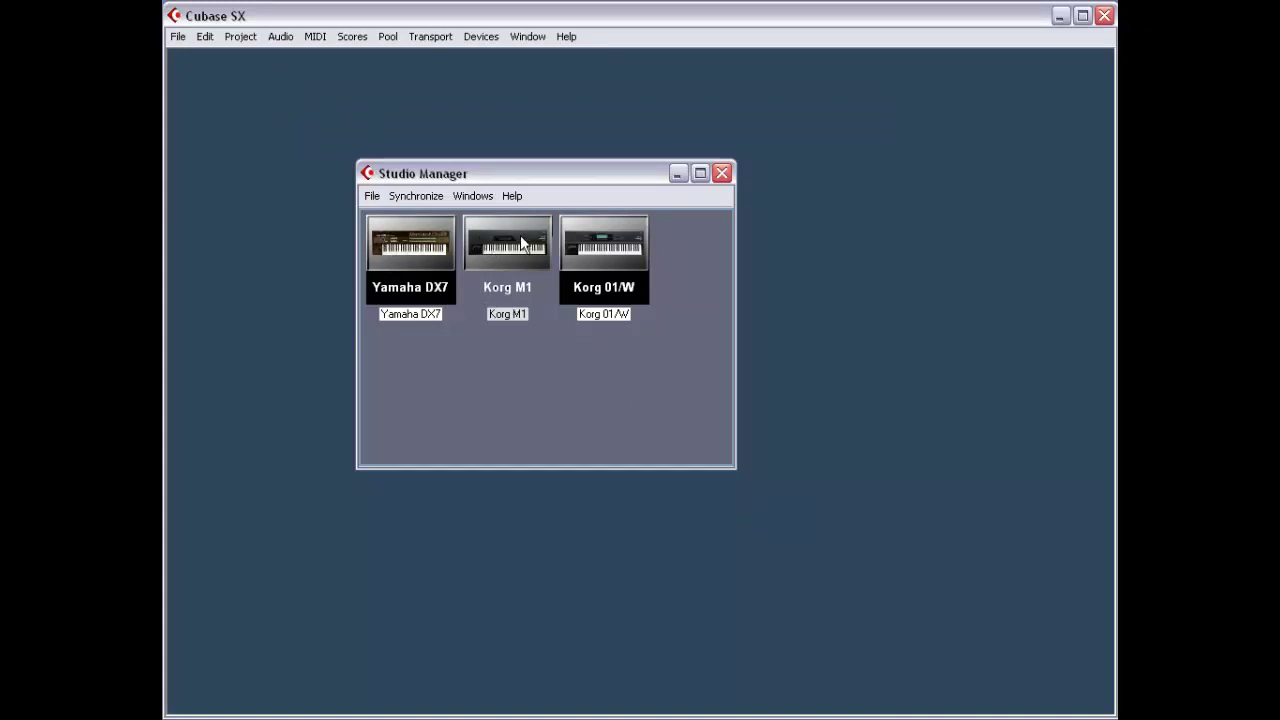
Open the Korg M1's Combination editor from the Studio Manager and show the collection of its set.
double_click(519, 243)
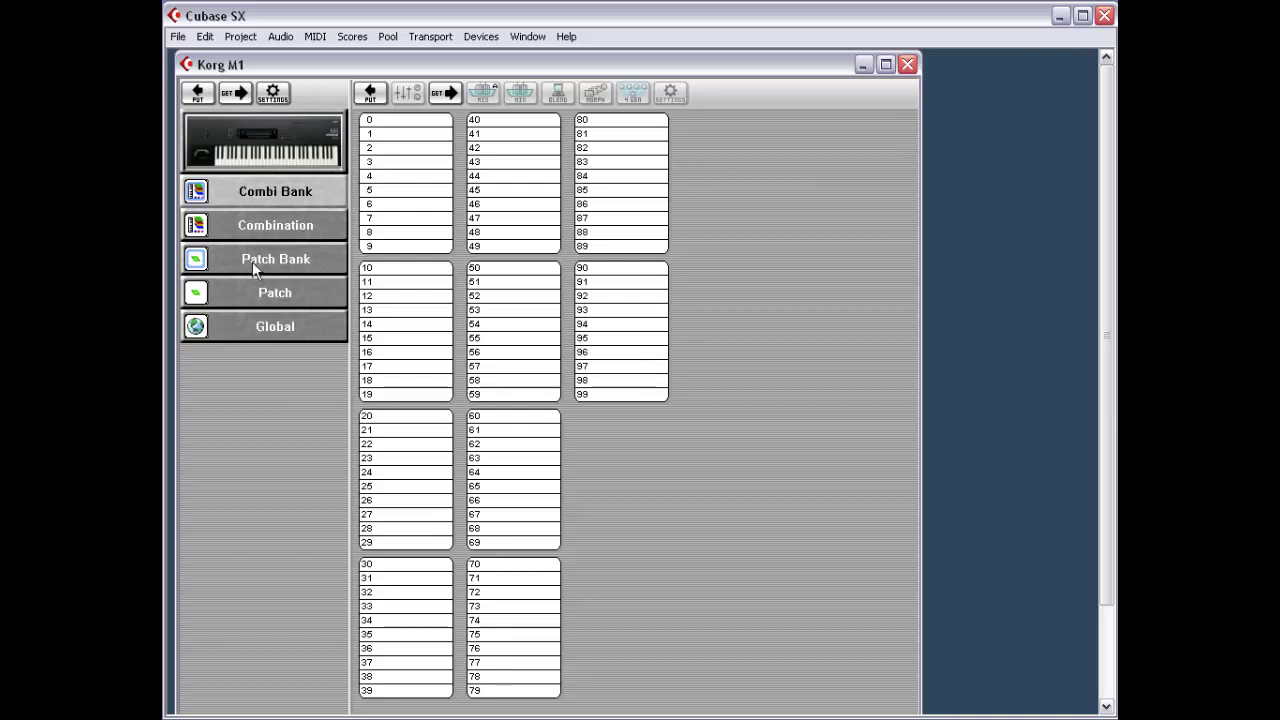
left_click(291, 228)
left_click(594, 416)
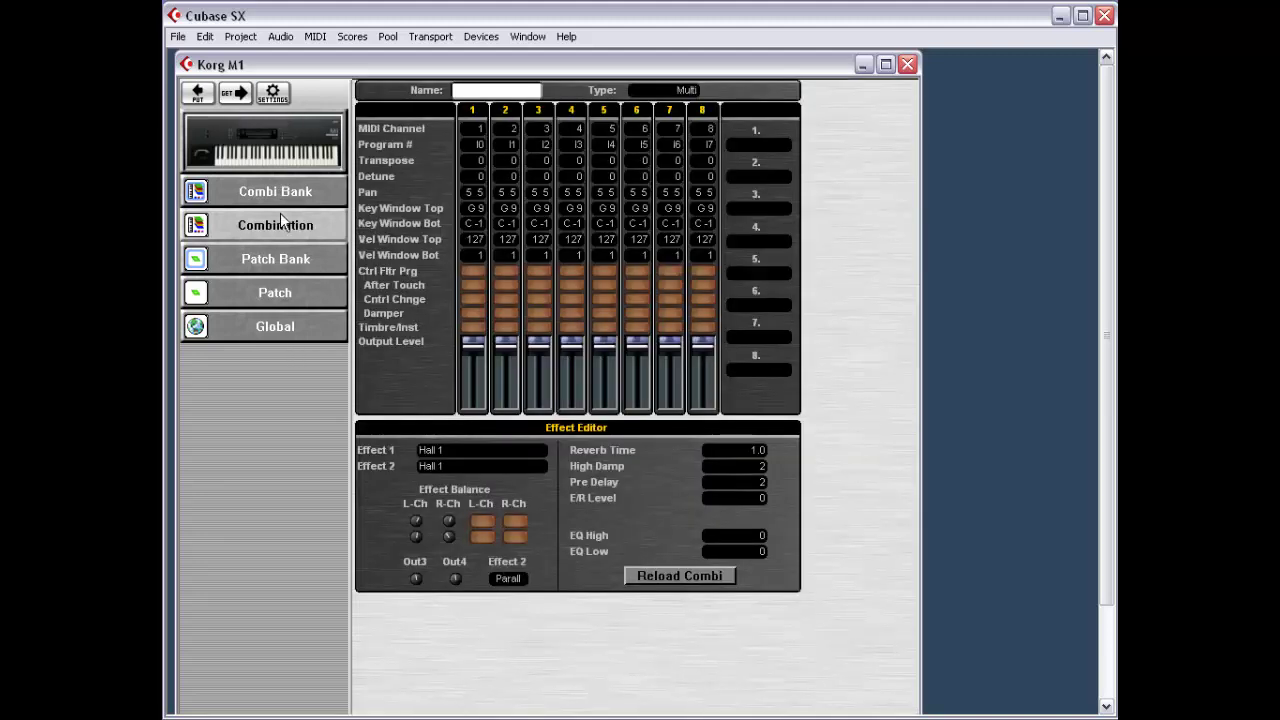
right_click(263, 370)
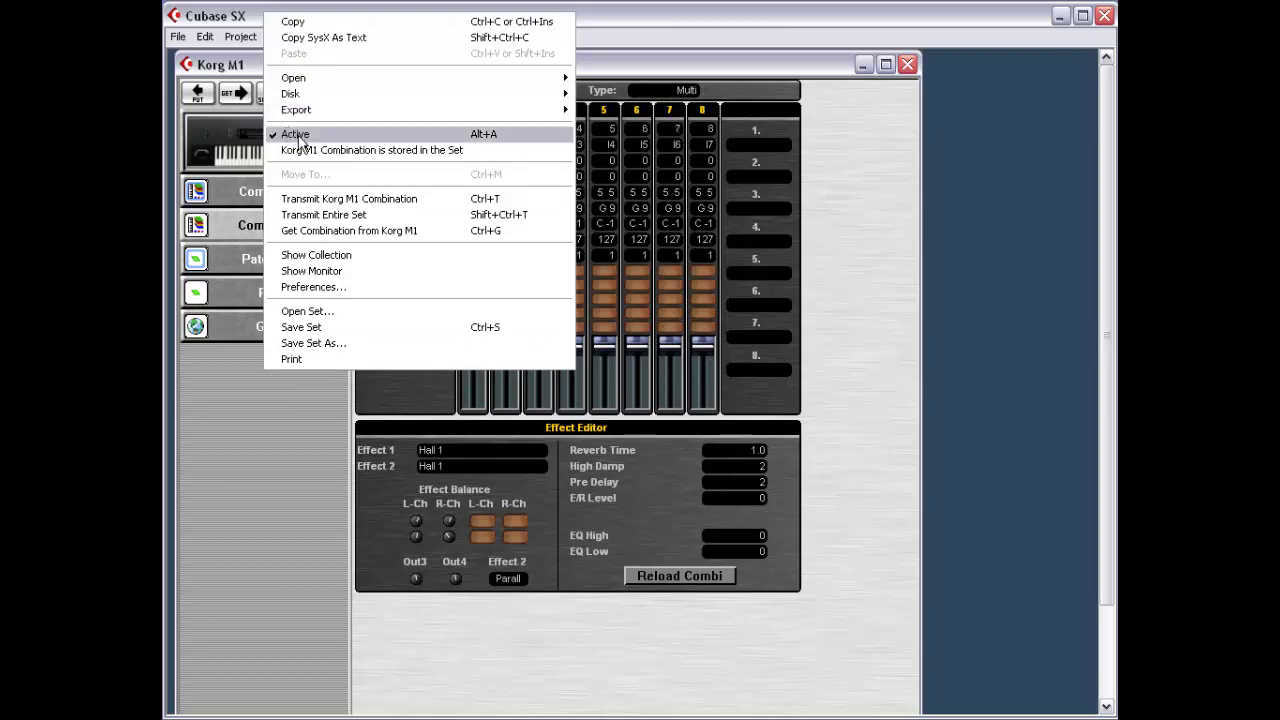
left_click(352, 255)
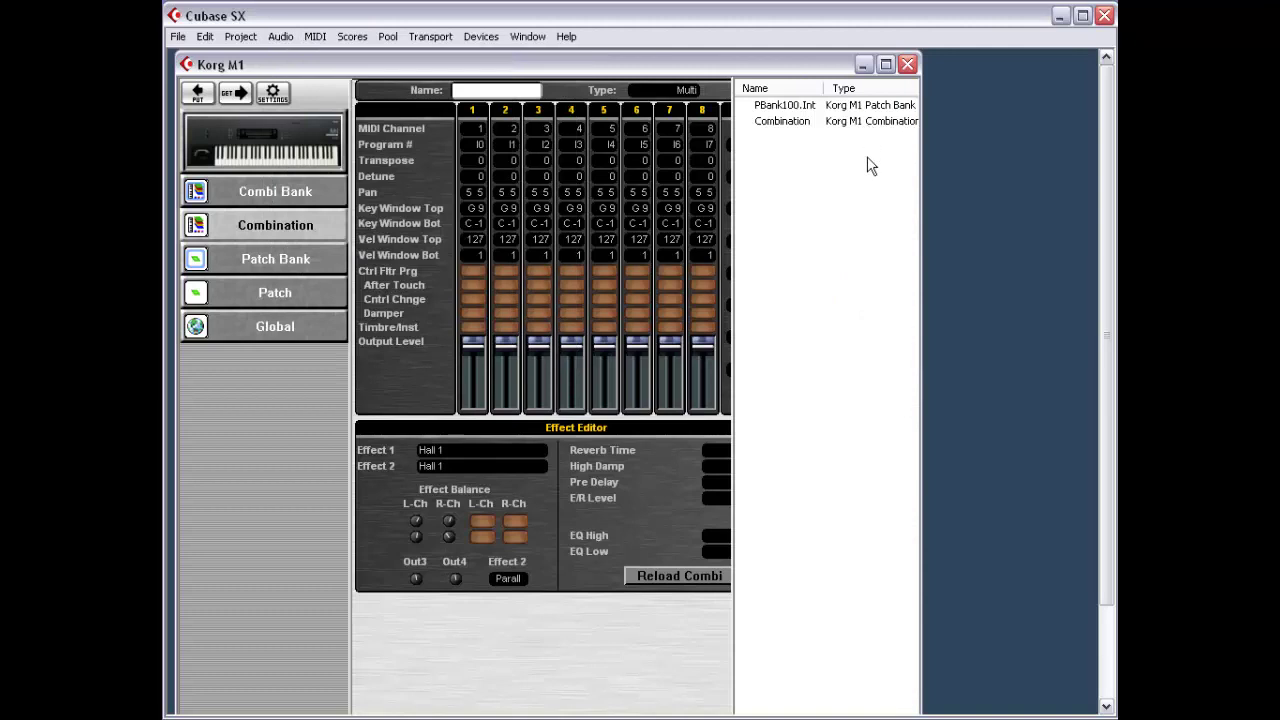
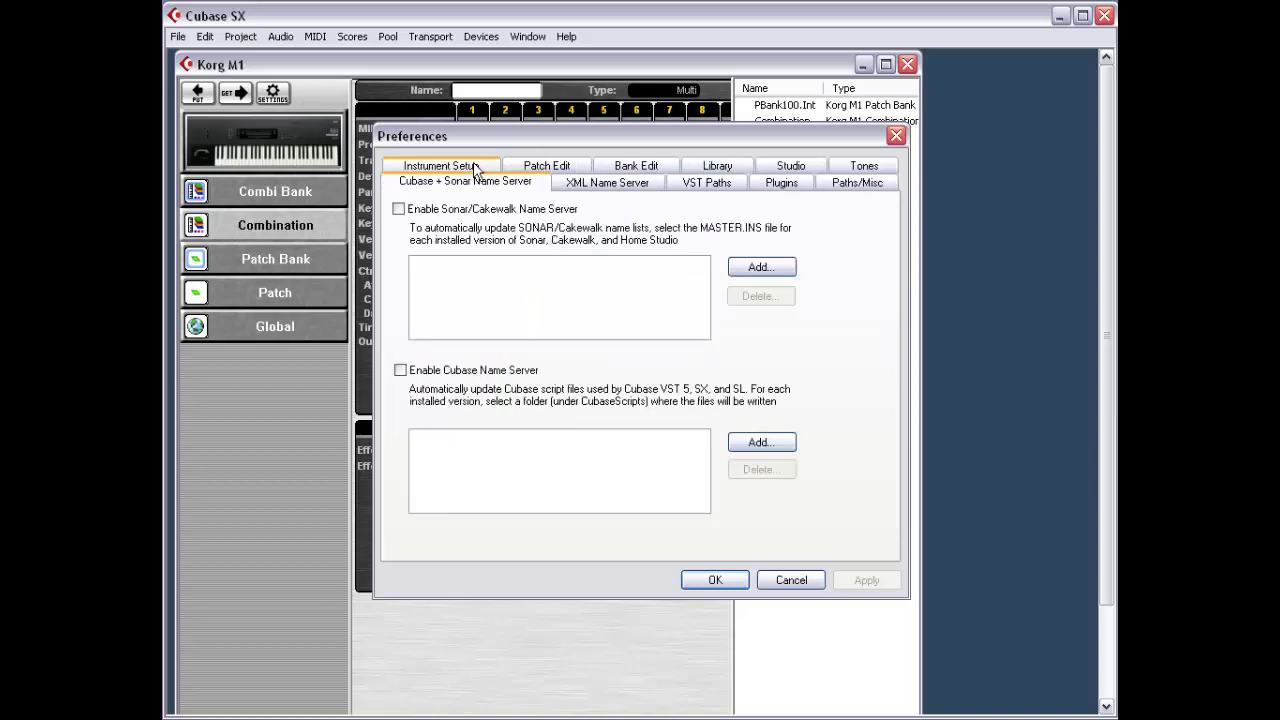
Examine the Korg M1 plug-in's preferences, including VST paths, program paths and the new set configurations in the instrument setup.
left_click(572, 168)
left_click(672, 167)
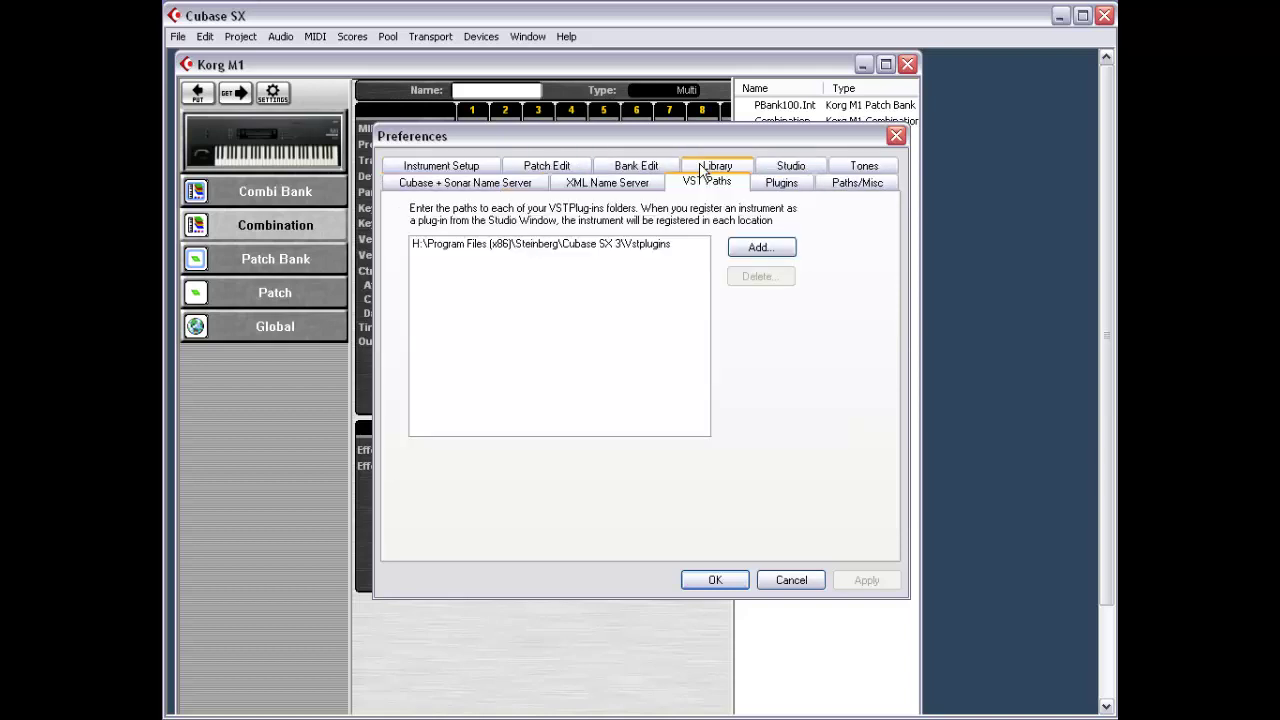
left_click(782, 168)
left_click(828, 167)
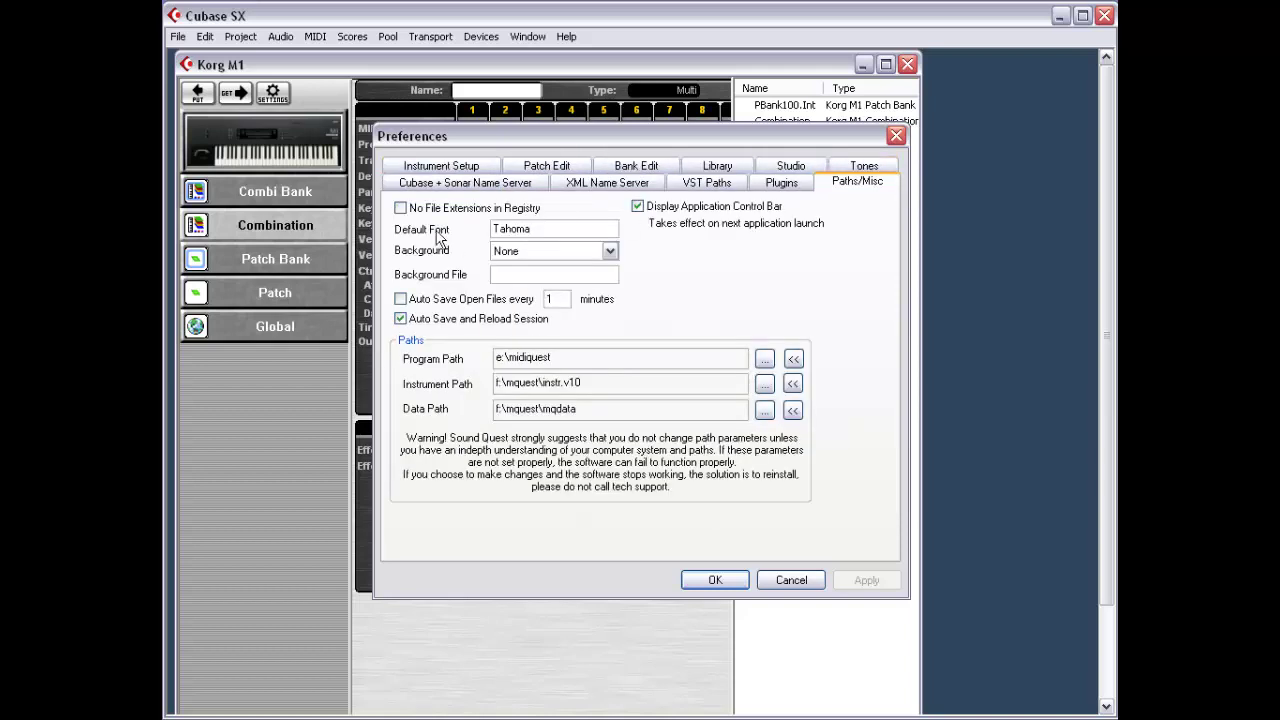
left_click(437, 168)
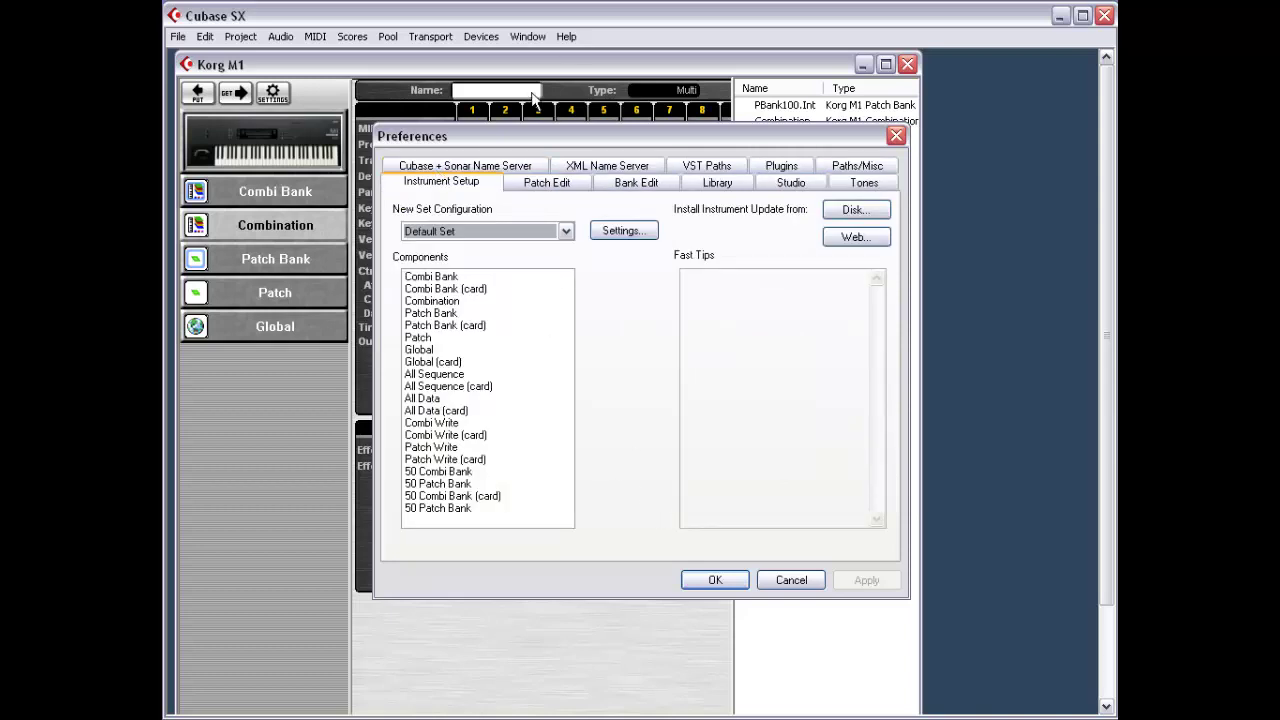
left_click(565, 232)
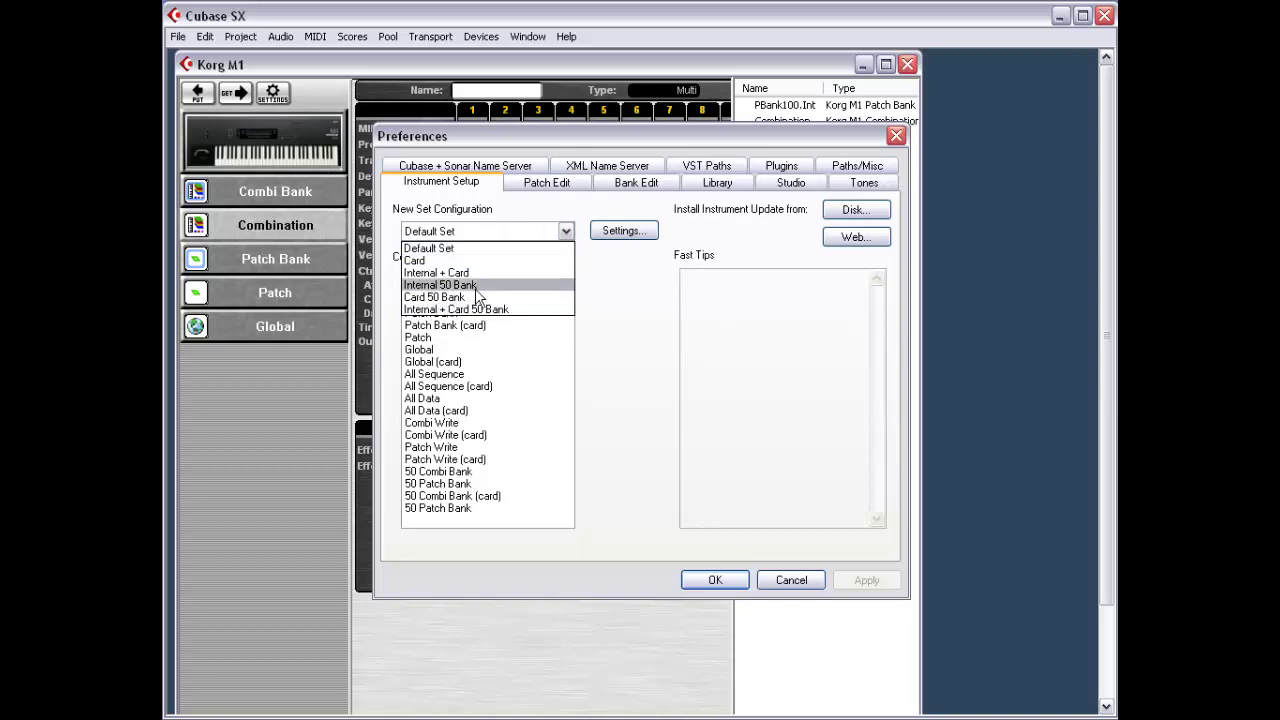
left_click(782, 214)
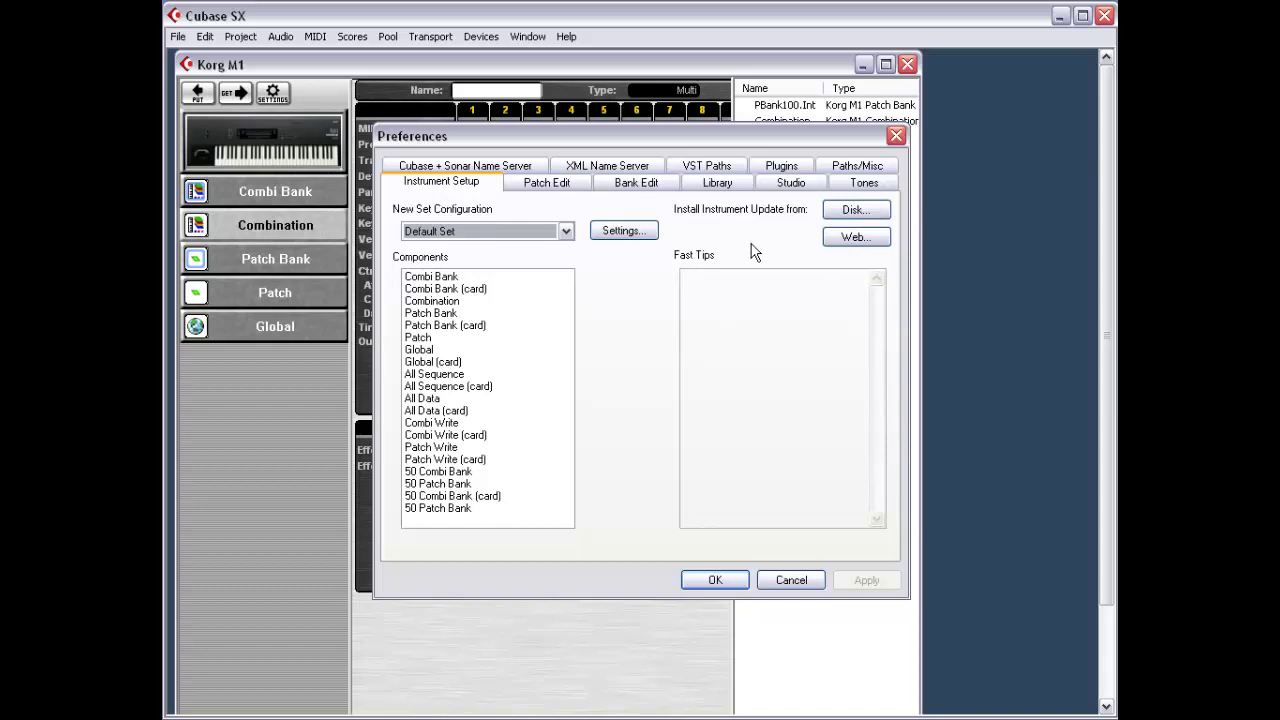
View the settings of the Korg M1's Default Set in the preferences and close both dialogs without changes.
left_click(619, 236)
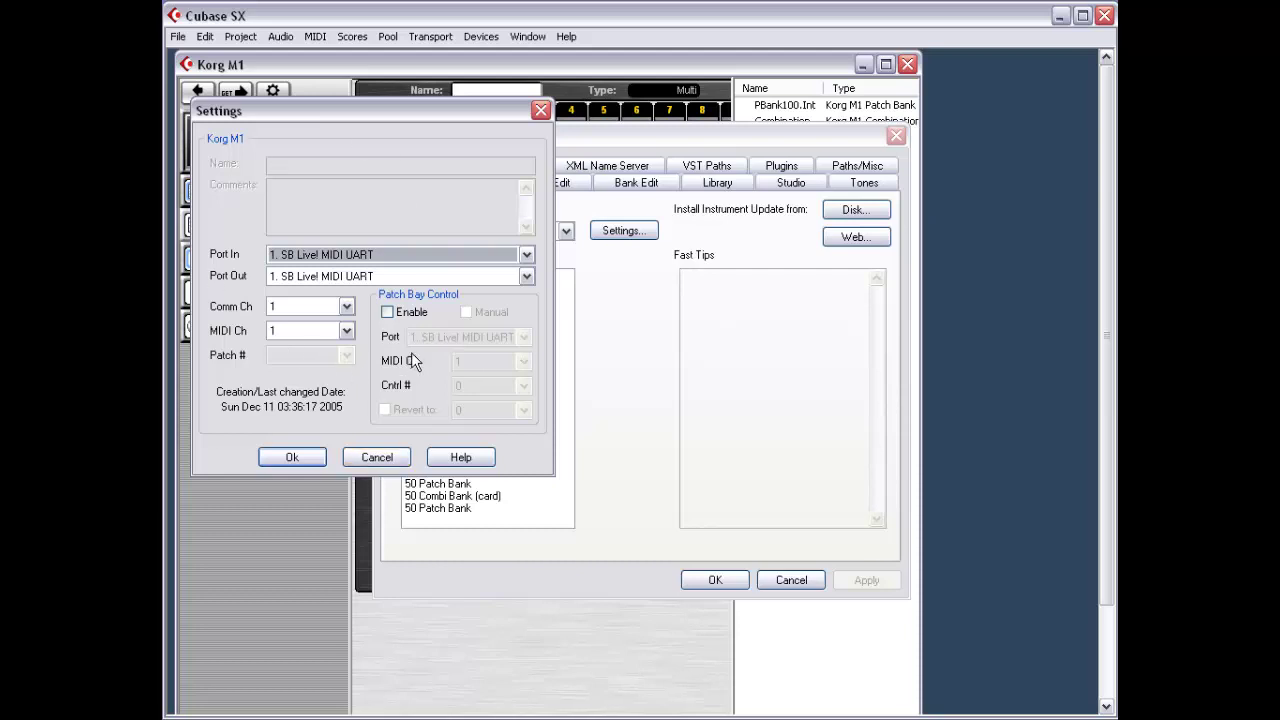
left_click(377, 457)
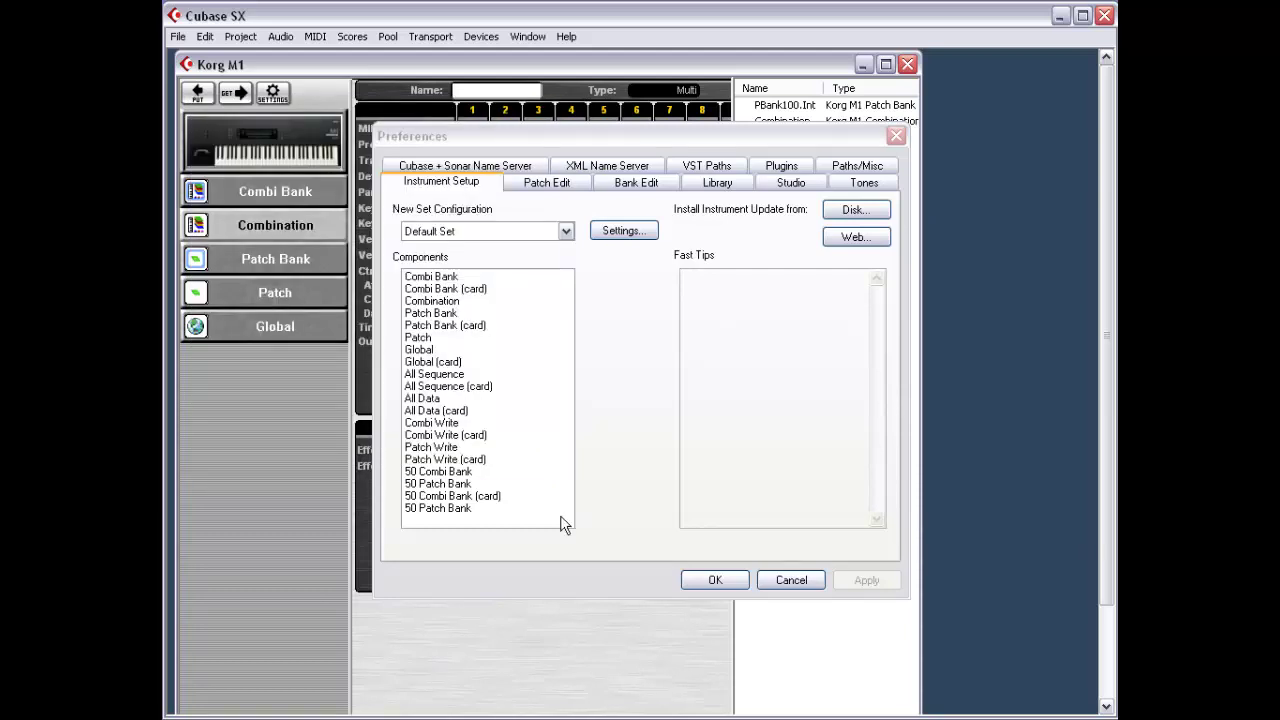
left_click(800, 577)
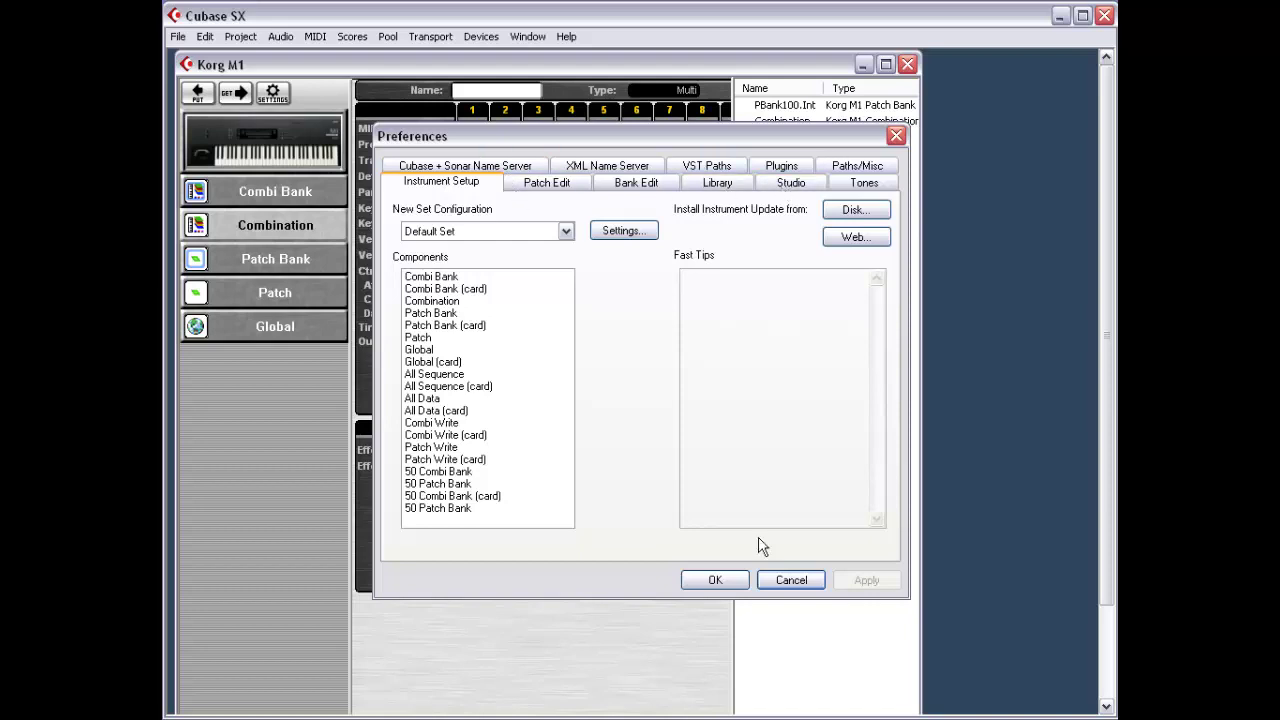
left_click(790, 580)
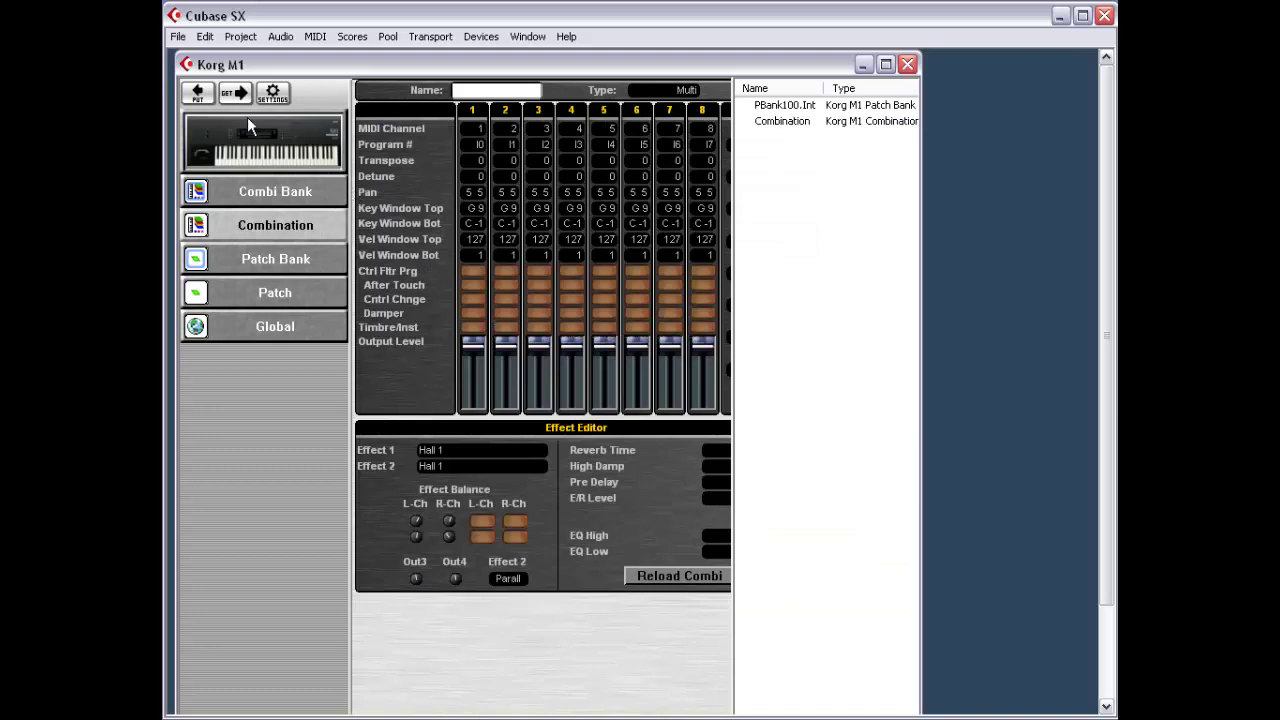
Check the available MIDI input and output ports in the Combination's settings and leave without changing them.
left_click(199, 94)
left_click(273, 94)
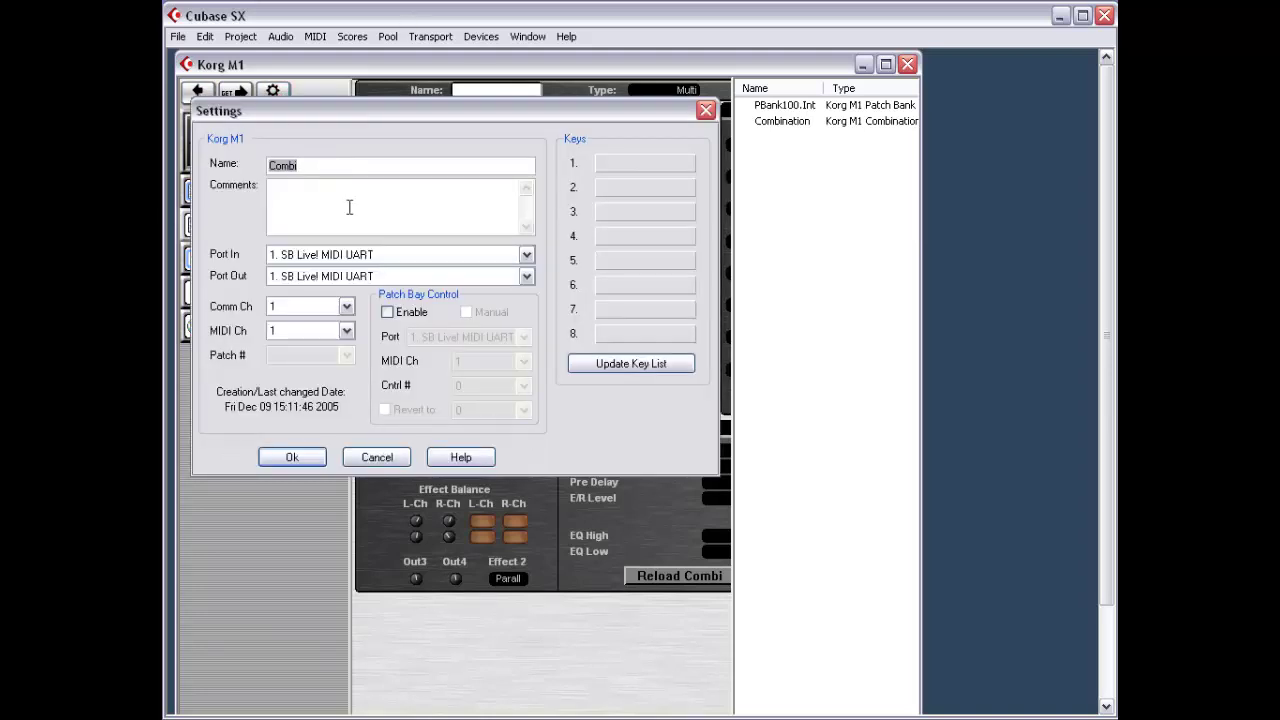
left_click(310, 258)
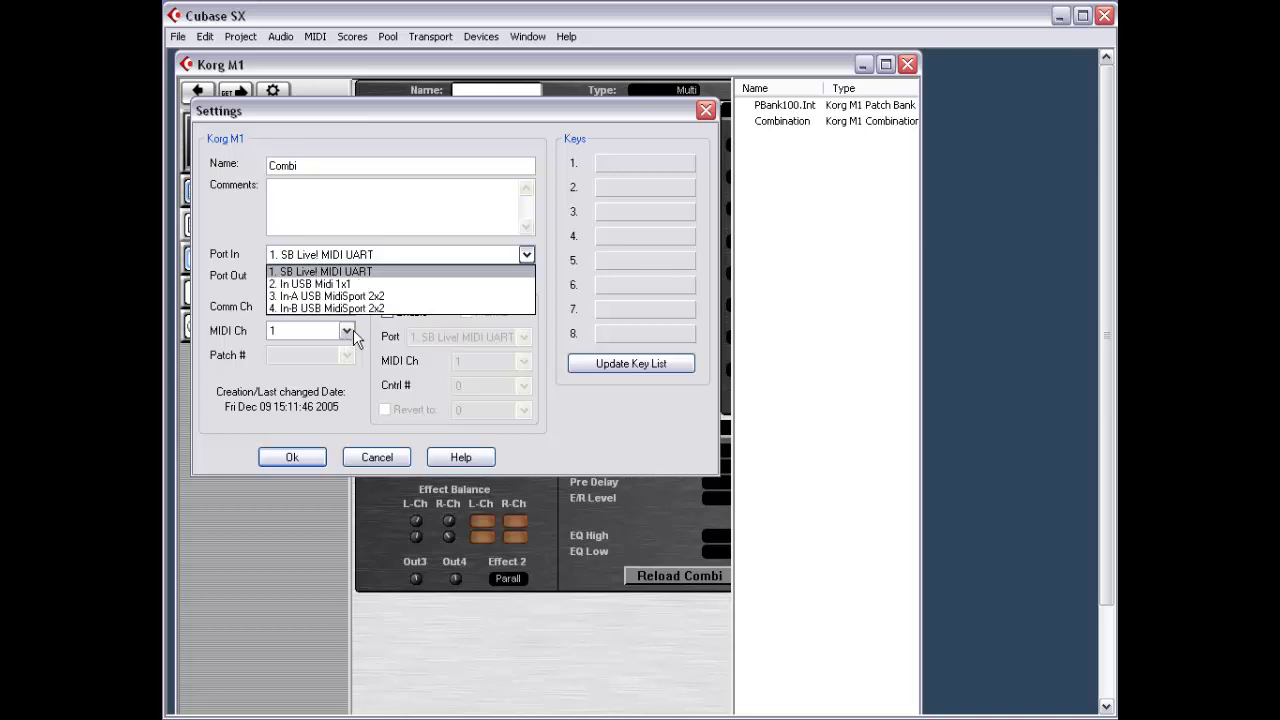
left_click(338, 365)
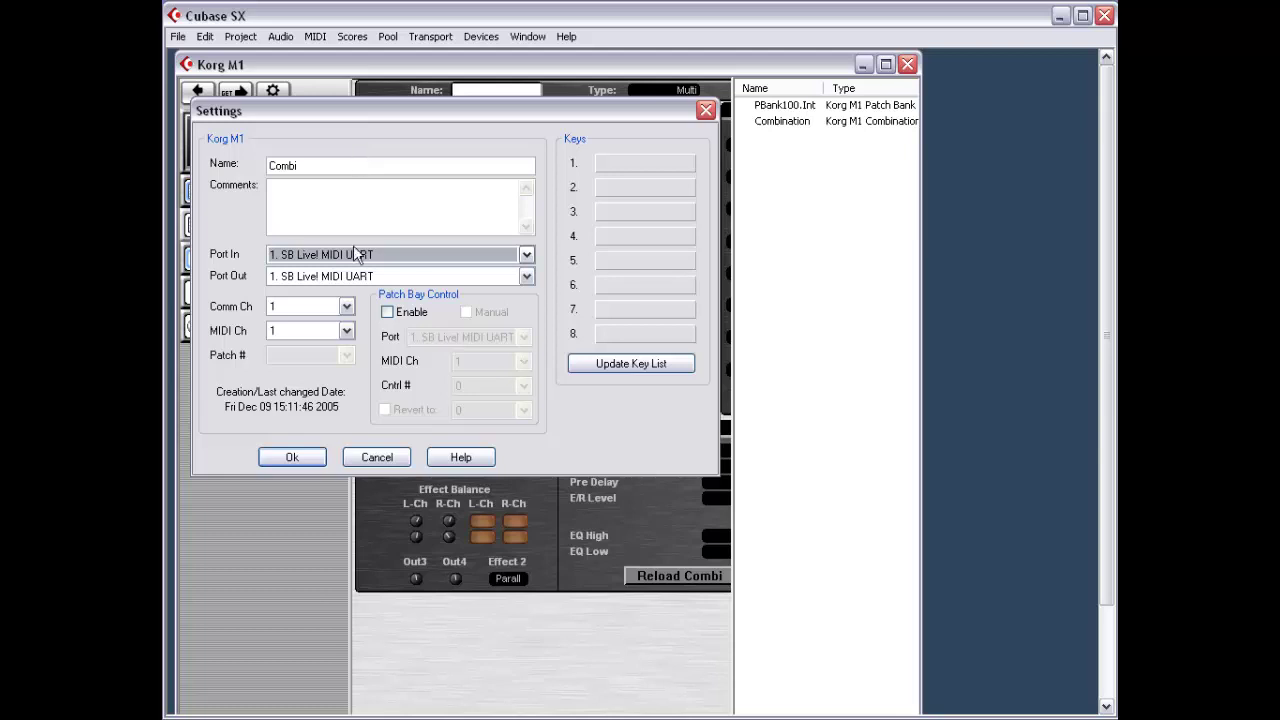
left_click(366, 277)
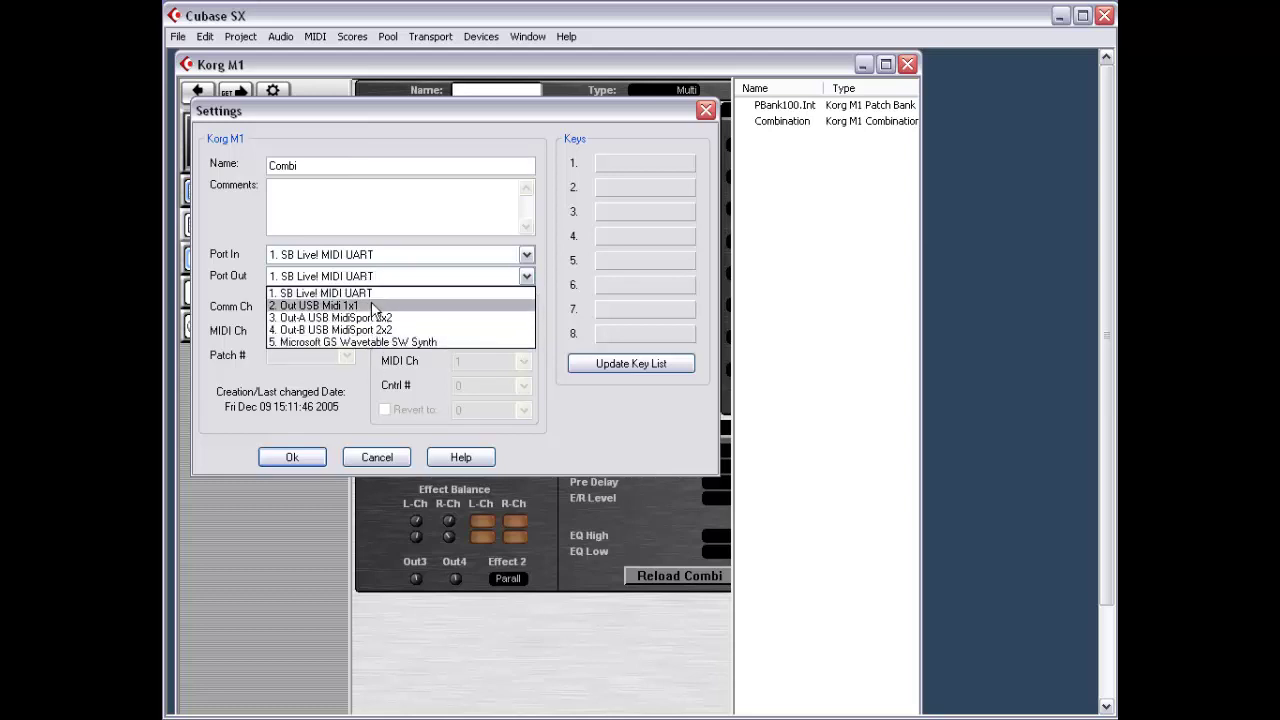
left_click(282, 398)
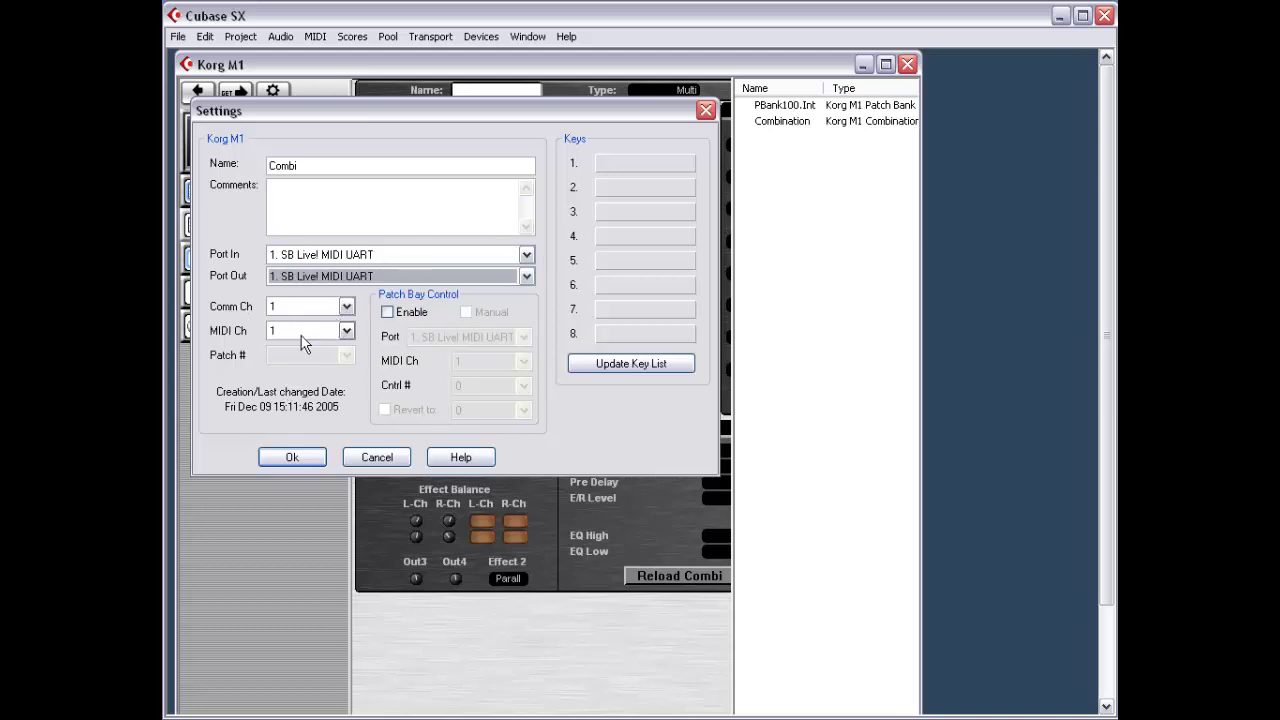
left_click(385, 462)
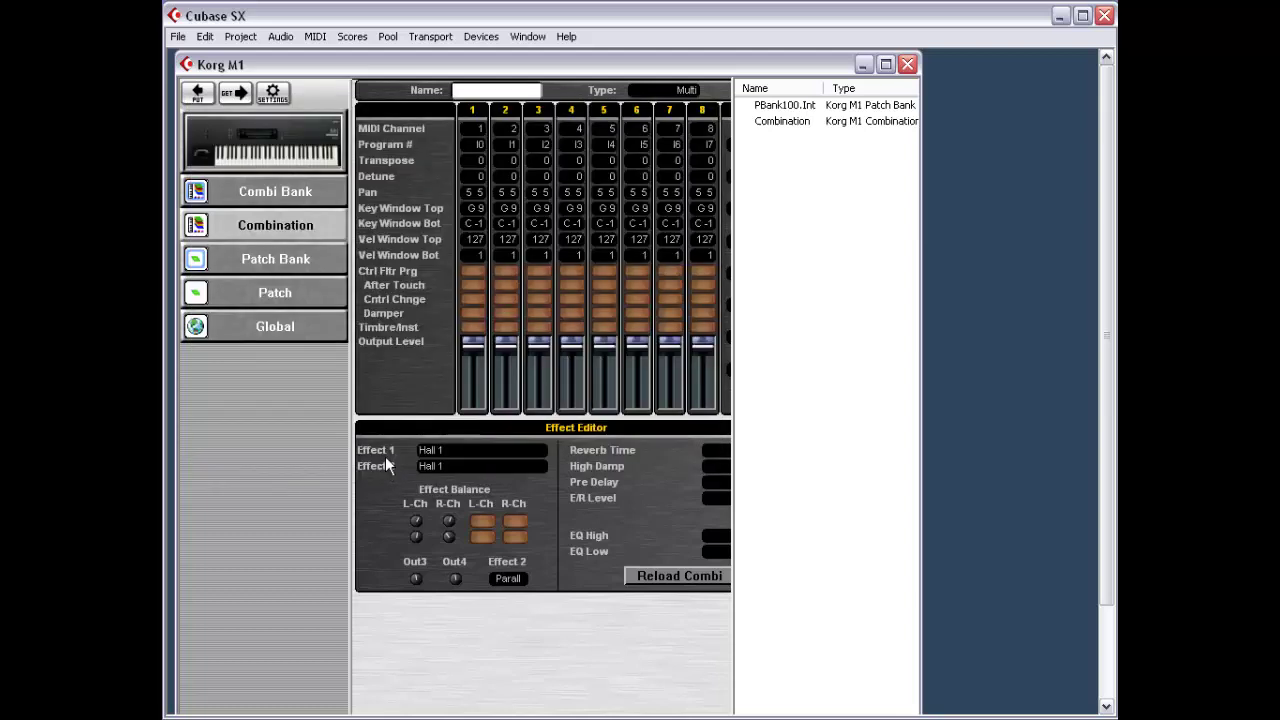
Open the set M1.SQS in the Korg M1 plug-in.
right_click(269, 377)
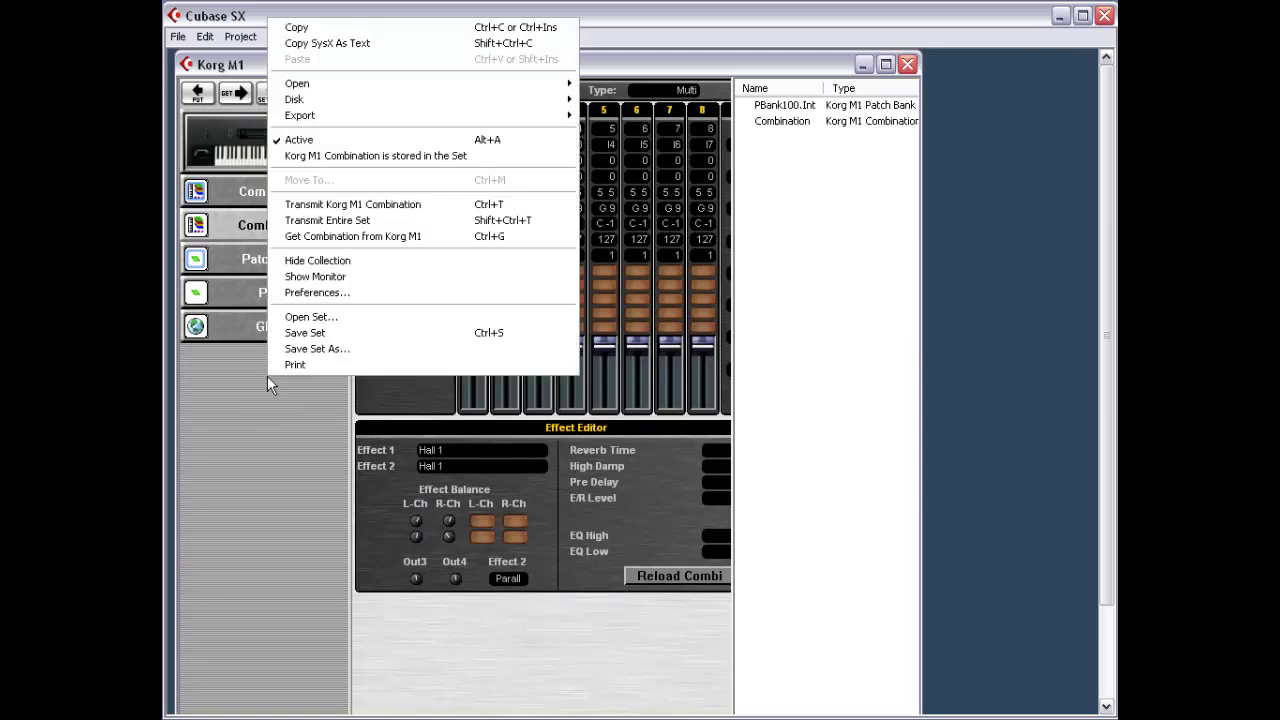
left_click(342, 318)
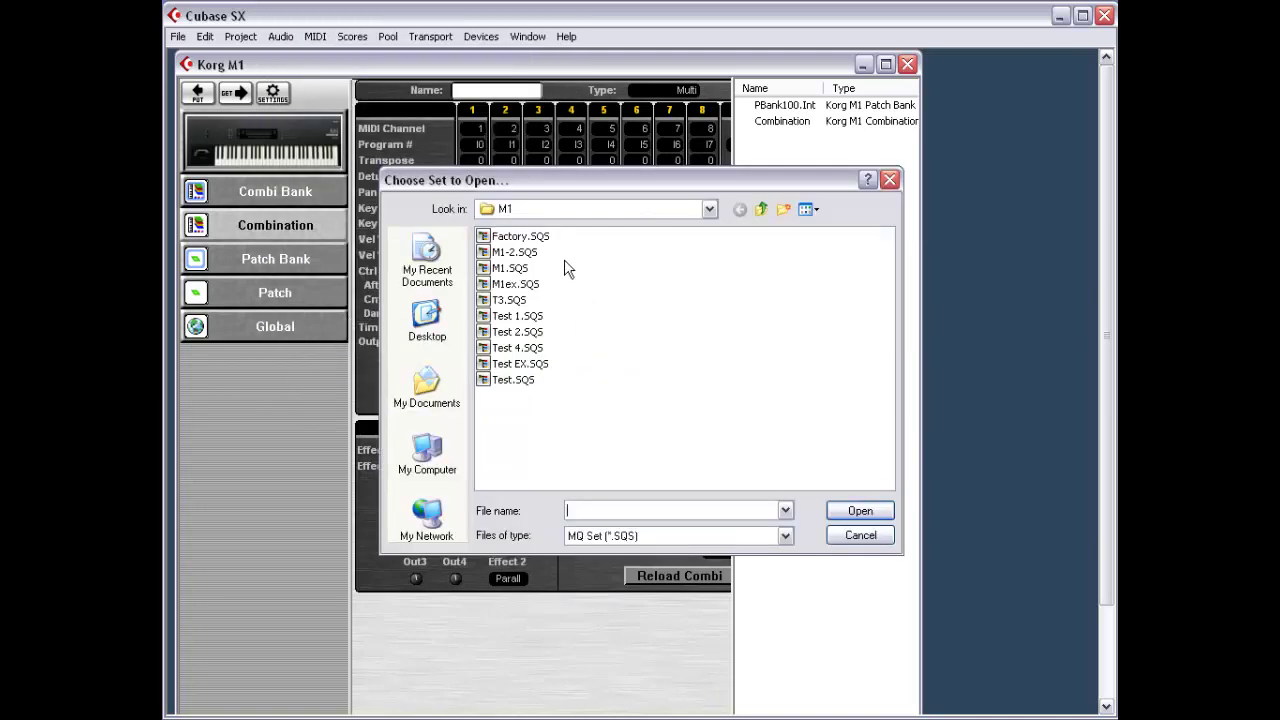
double_click(519, 268)
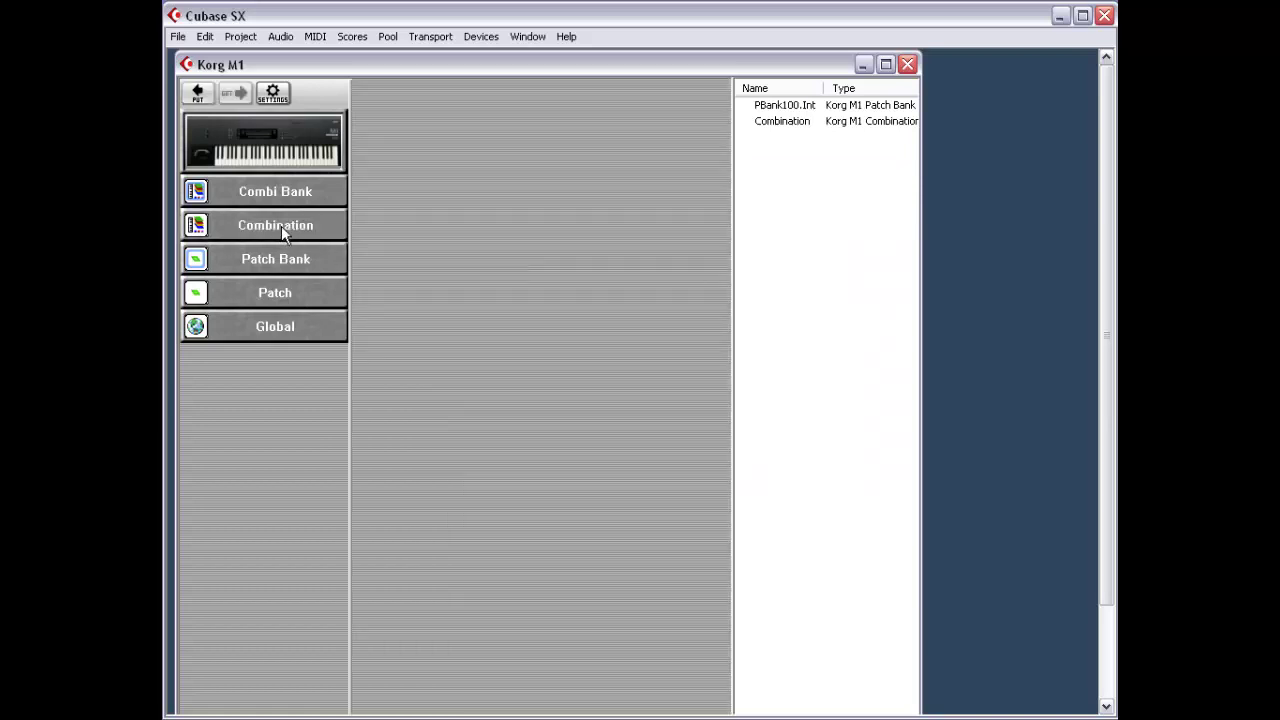
Look through the loaded set's Combi Bank, Combination, Patch Bank, Patch and Global editors.
left_click(281, 228)
left_click(278, 191)
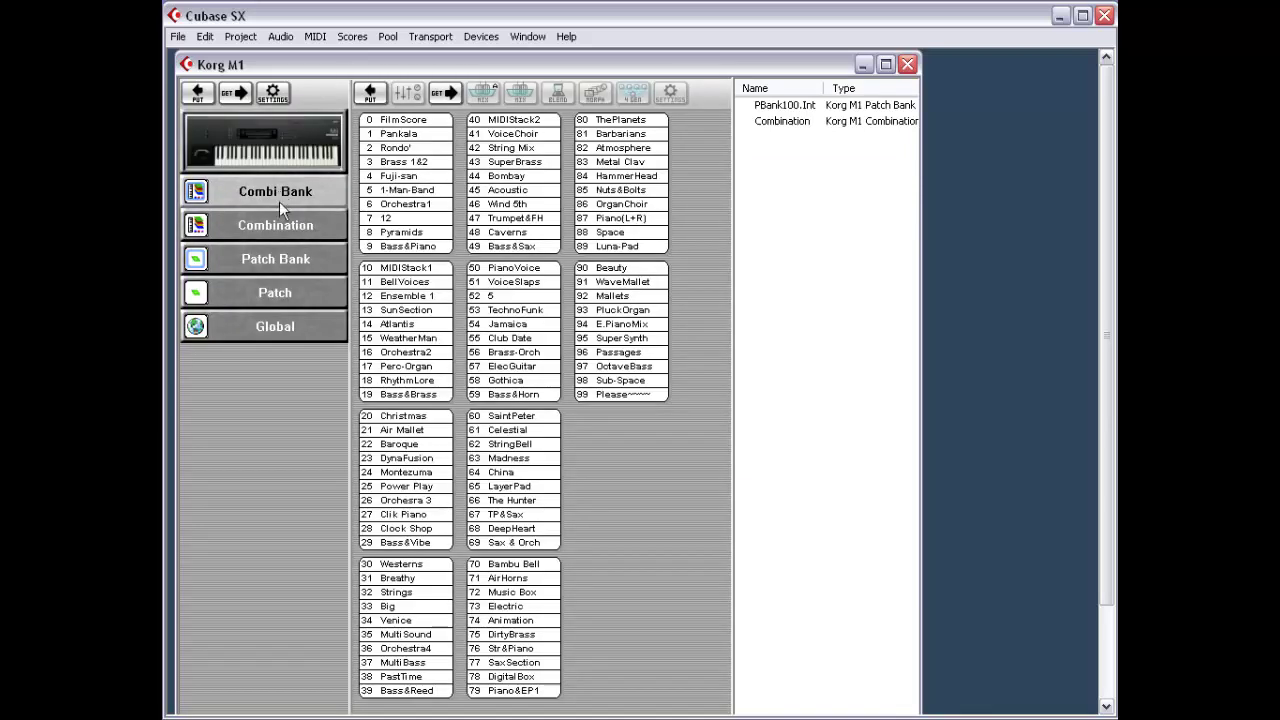
left_click(278, 223)
left_click(288, 259)
left_click(290, 293)
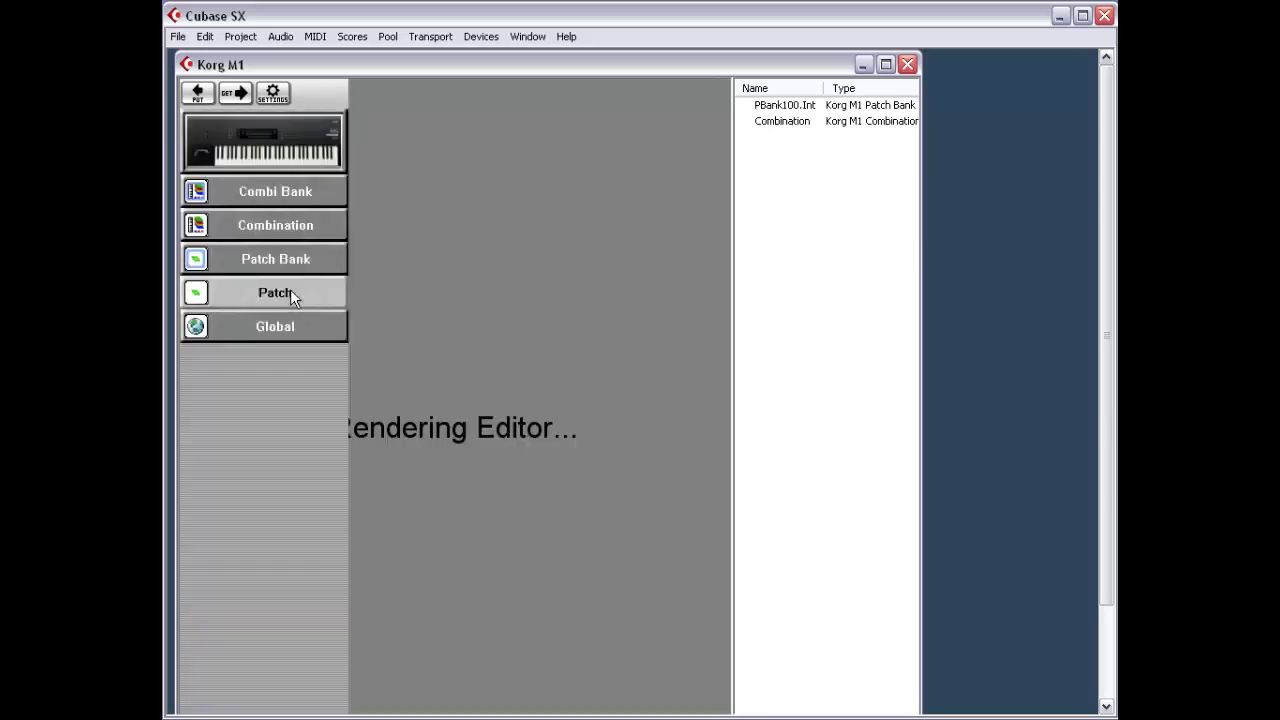
left_click(290, 338)
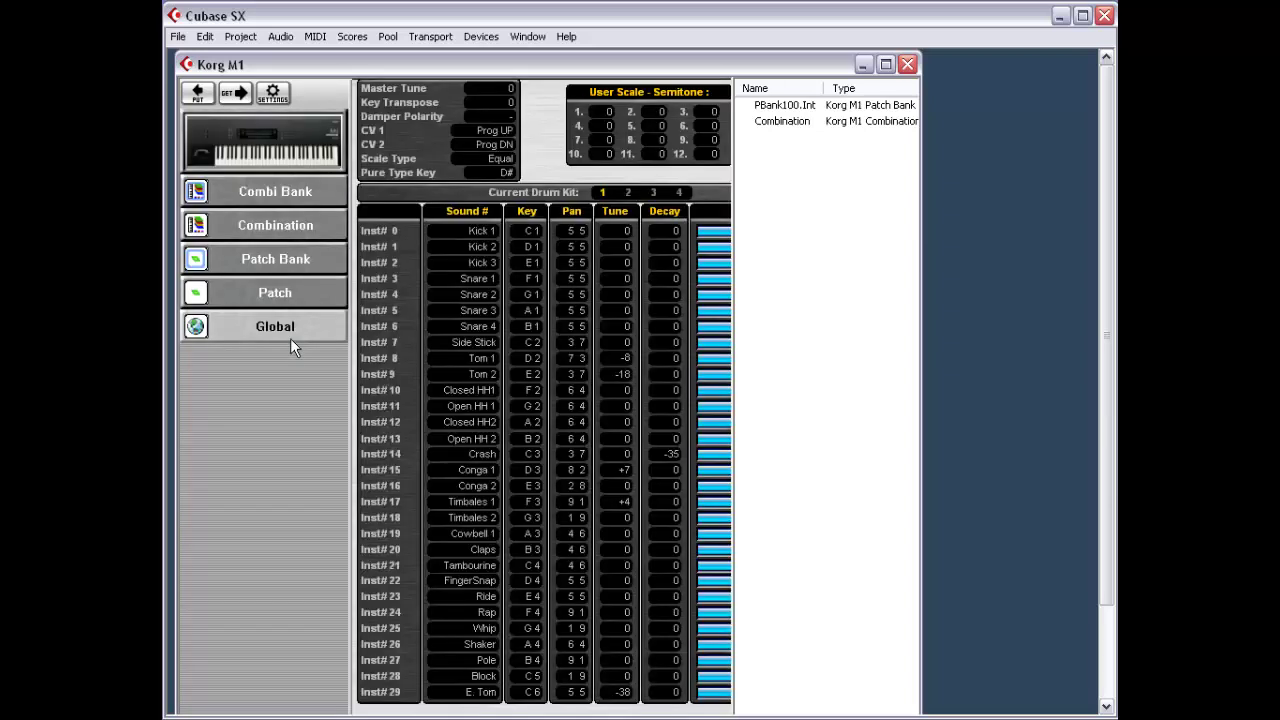
Hide the set's collection and open the Combi Bank.
right_click(206, 409)
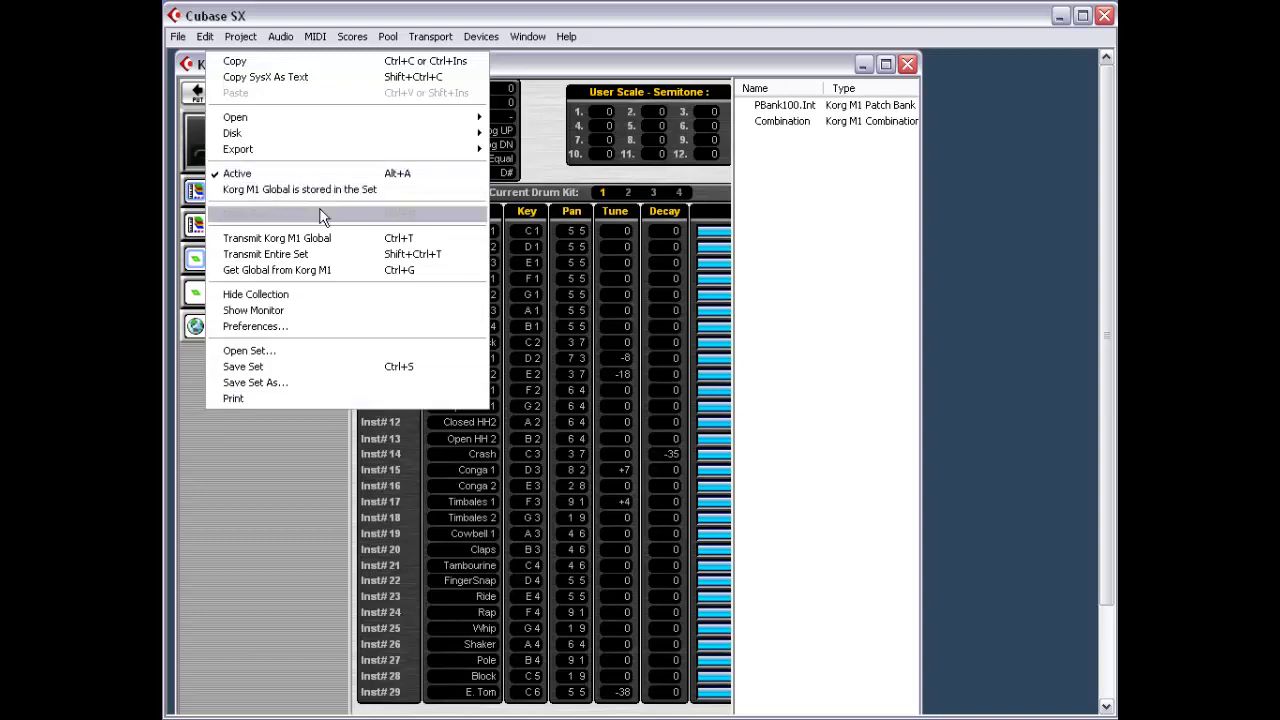
left_click(338, 297)
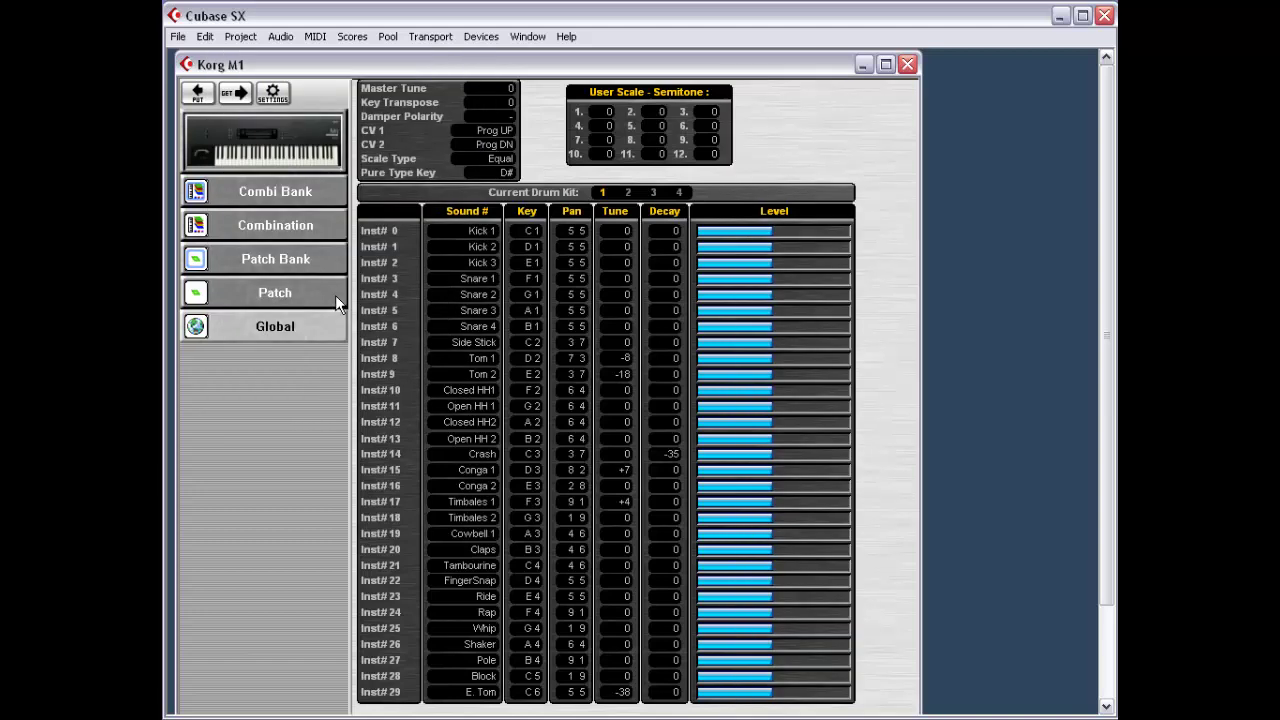
left_click(303, 199)
Generate new combinations by mixing the bank's combis 82 Atmosphere and 83 Metal Clav.
left_click(430, 176)
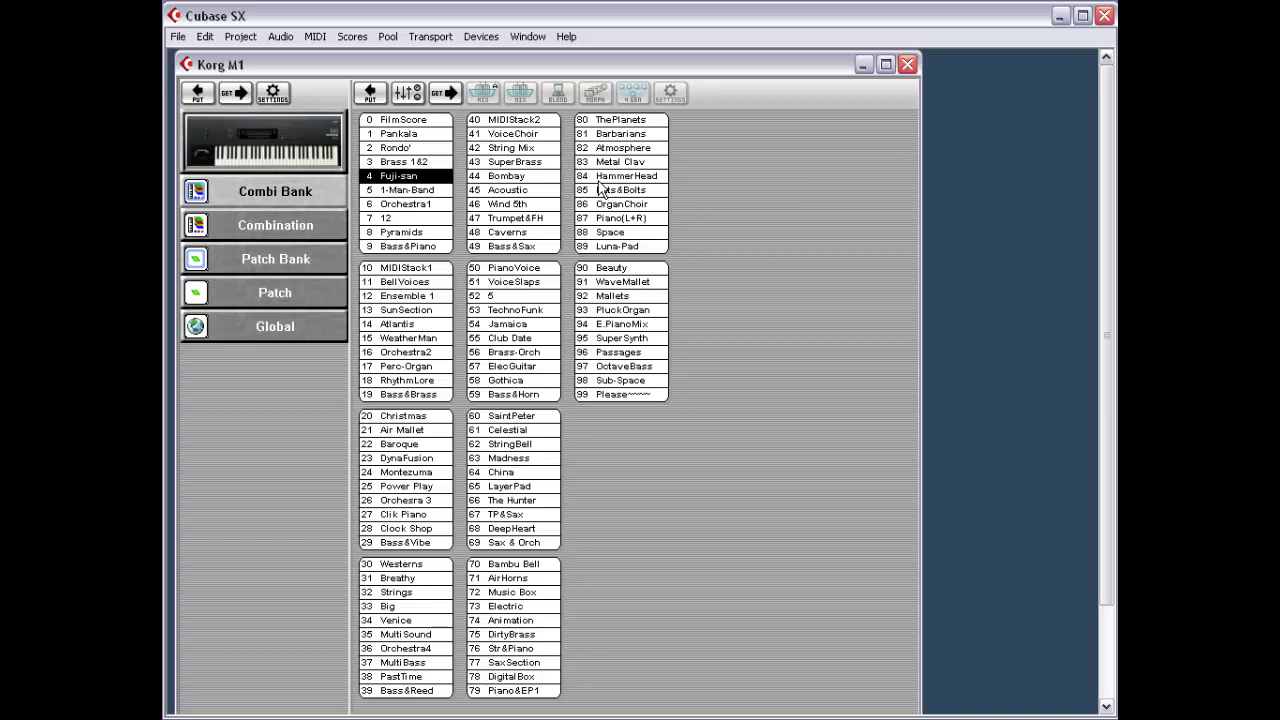
left_click(675, 145)
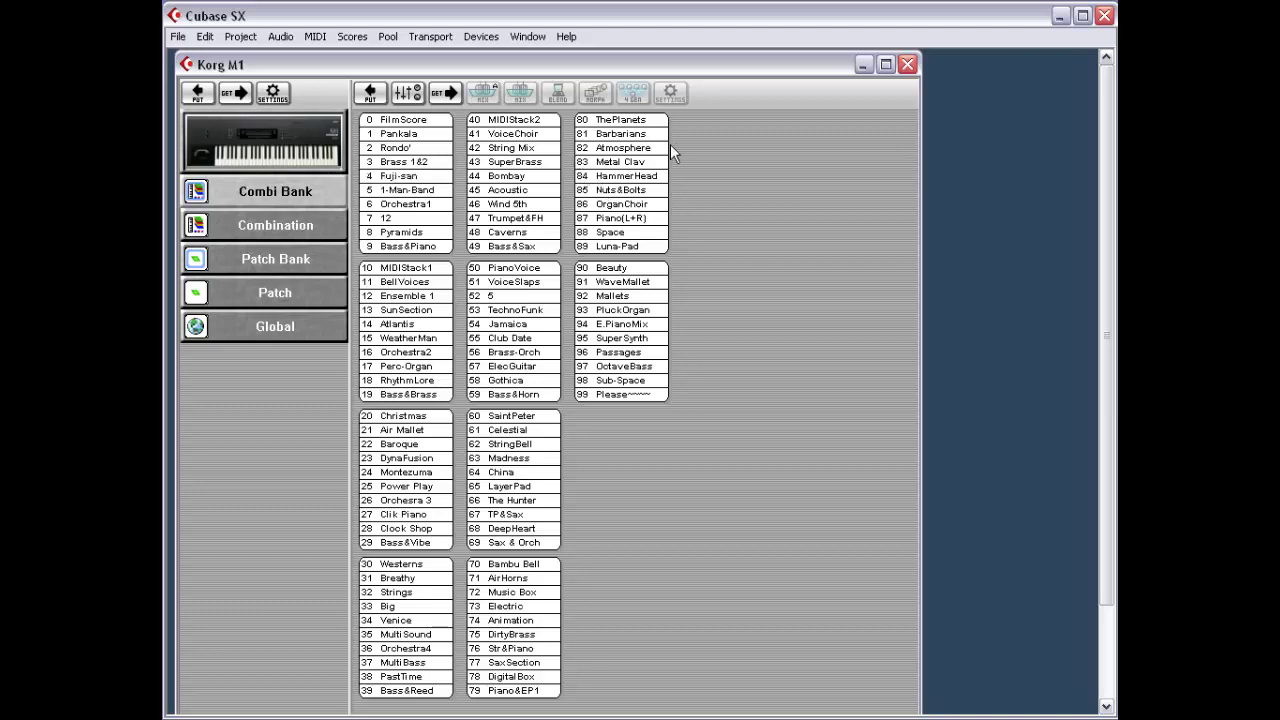
left_click_drag(675, 145, 648, 163)
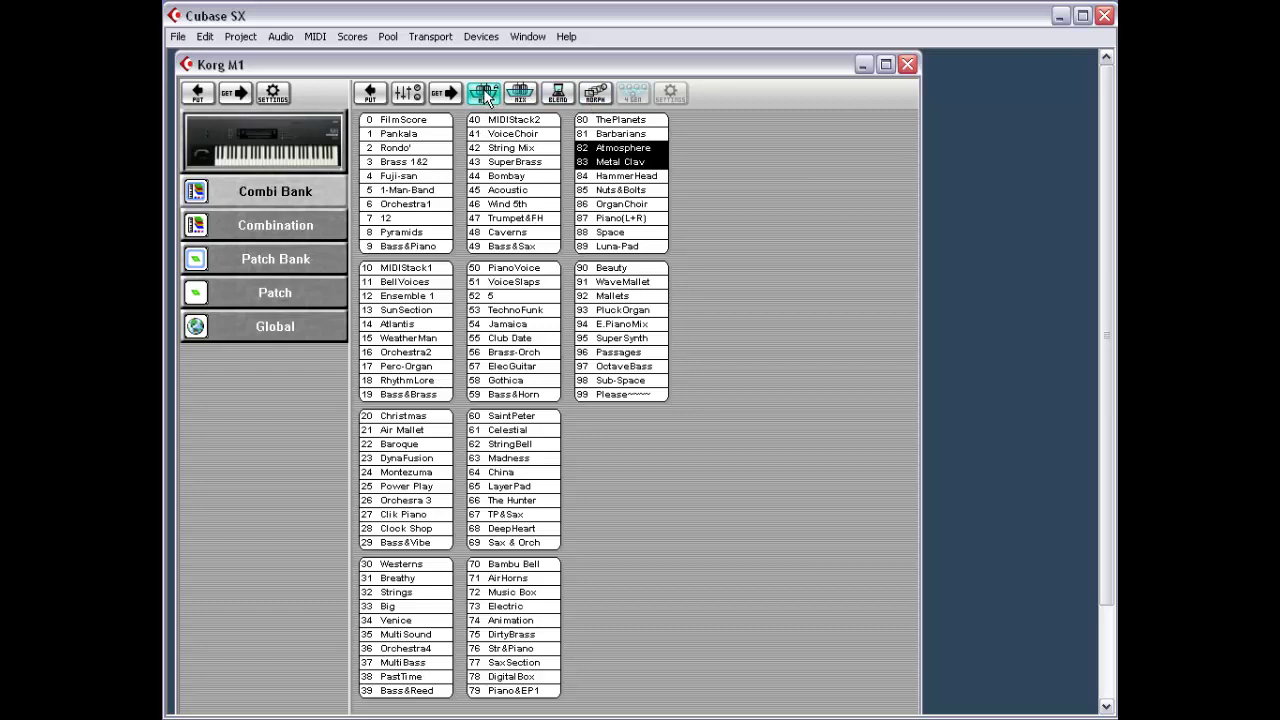
left_click(484, 93)
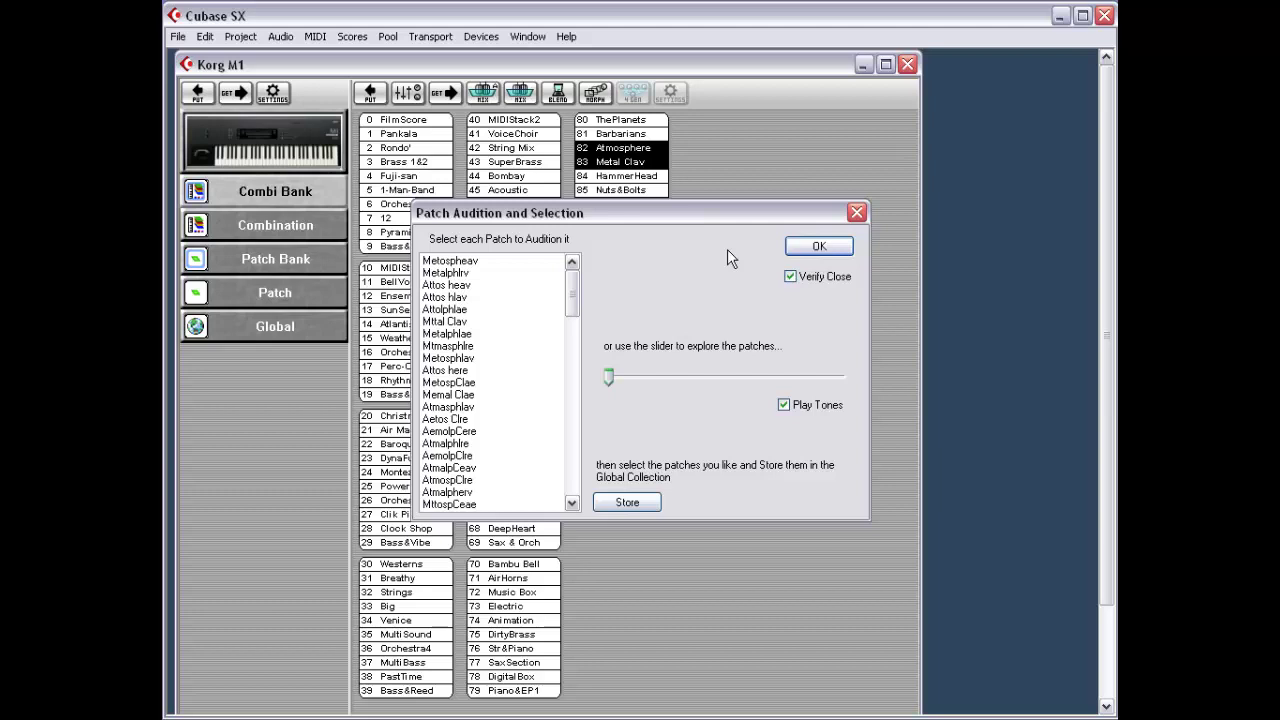
Audition the generated patches Atmasphlav and AemolpClre and store Attal heav in the Global Collection.
mouse_move(571, 300)
left_mouse_down()
mouse_move(575, 487)
mouse_move(573, 308)
left_mouse_up()
left_click(470, 407)
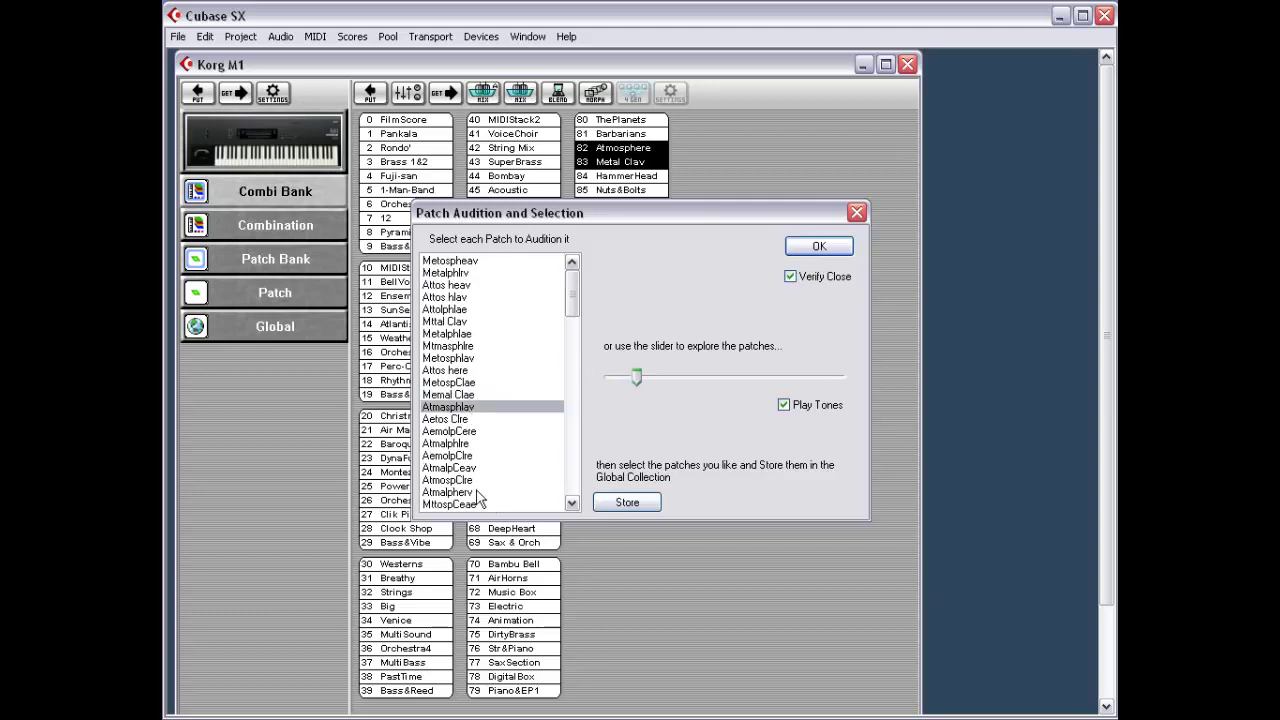
left_click(485, 456)
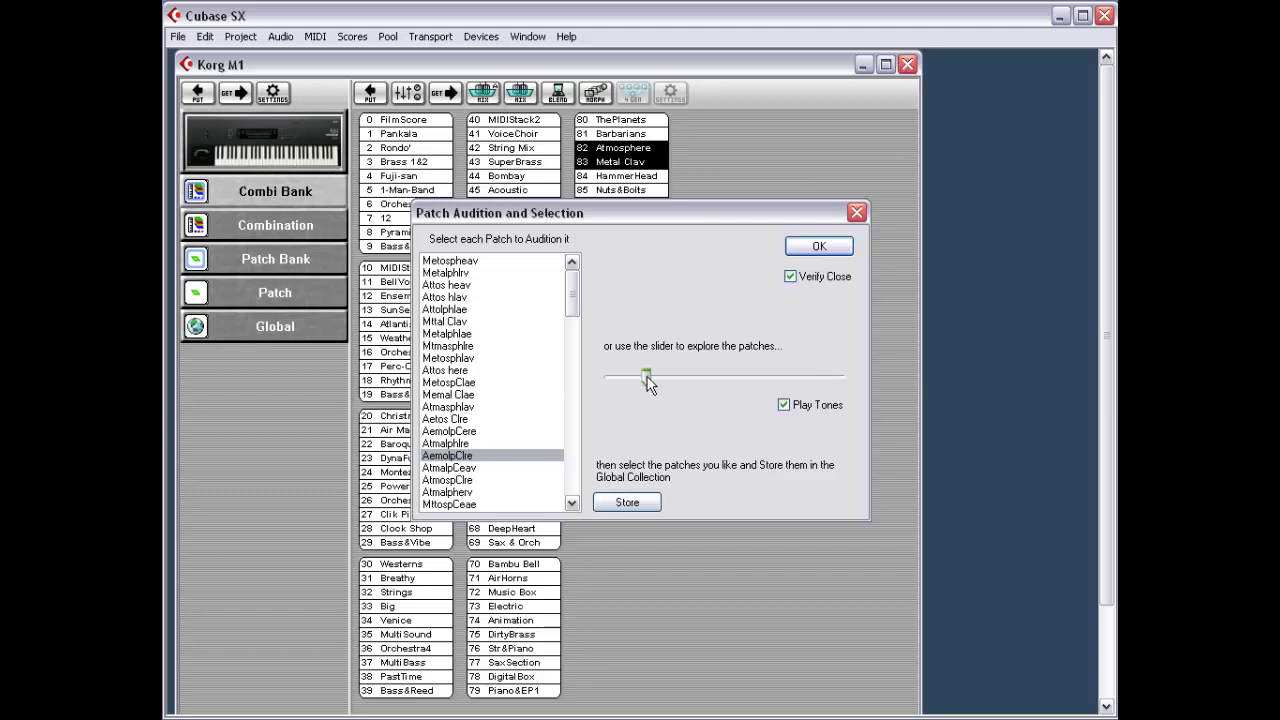
left_click_drag(647, 380, 677, 378)
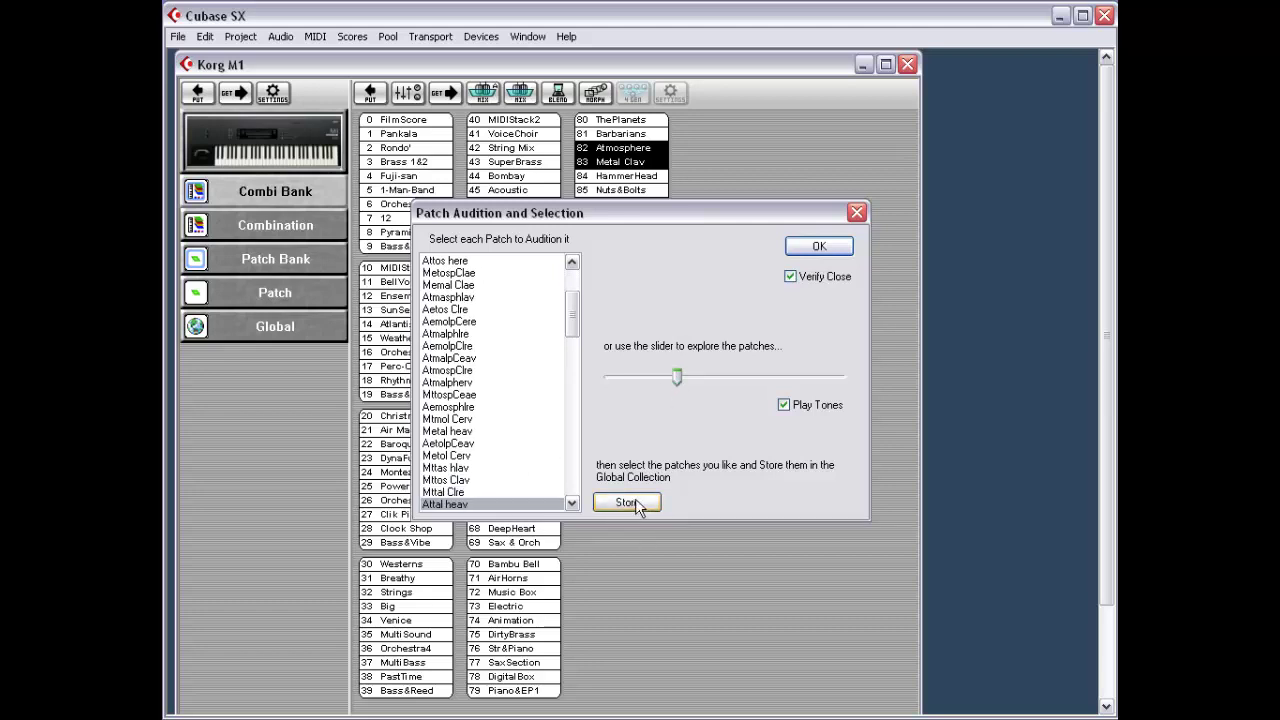
left_click(636, 505)
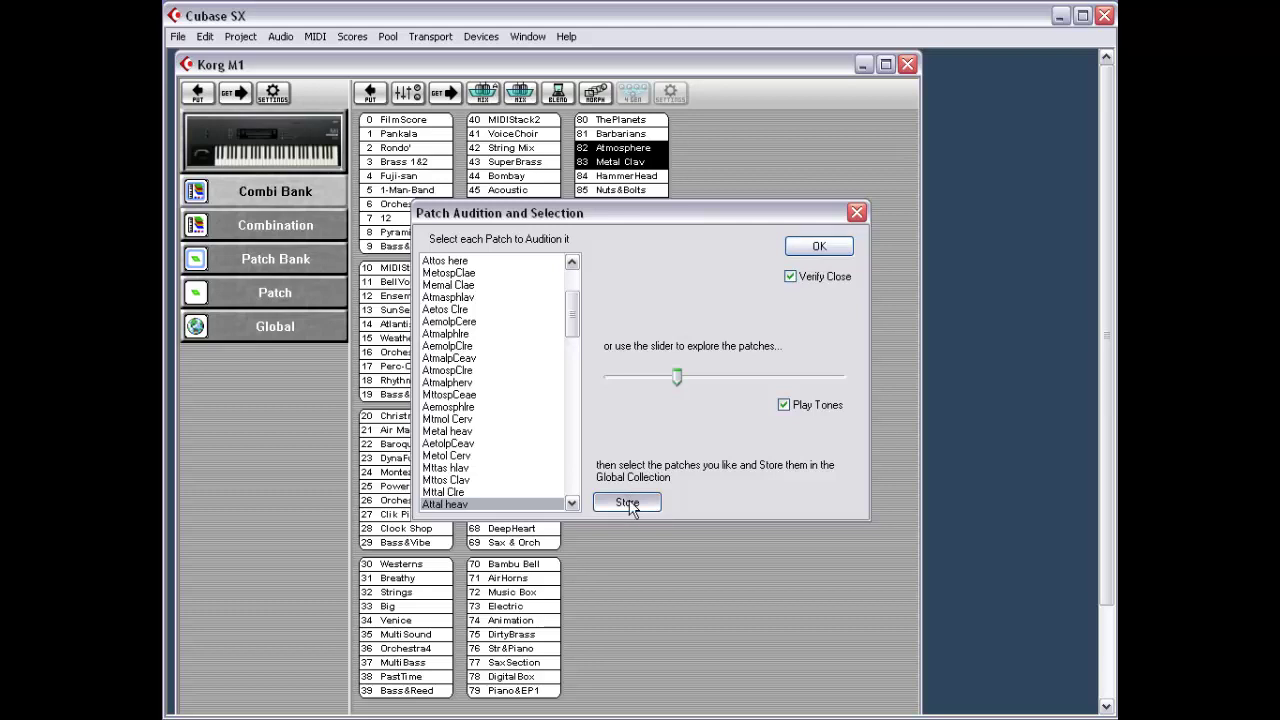
Store the generated patch Metalphlre as well and close the audition dialog, discarding the remaining patches.
left_click(572, 503)
left_click(572, 503)
left_click(572, 503)
left_click(572, 503)
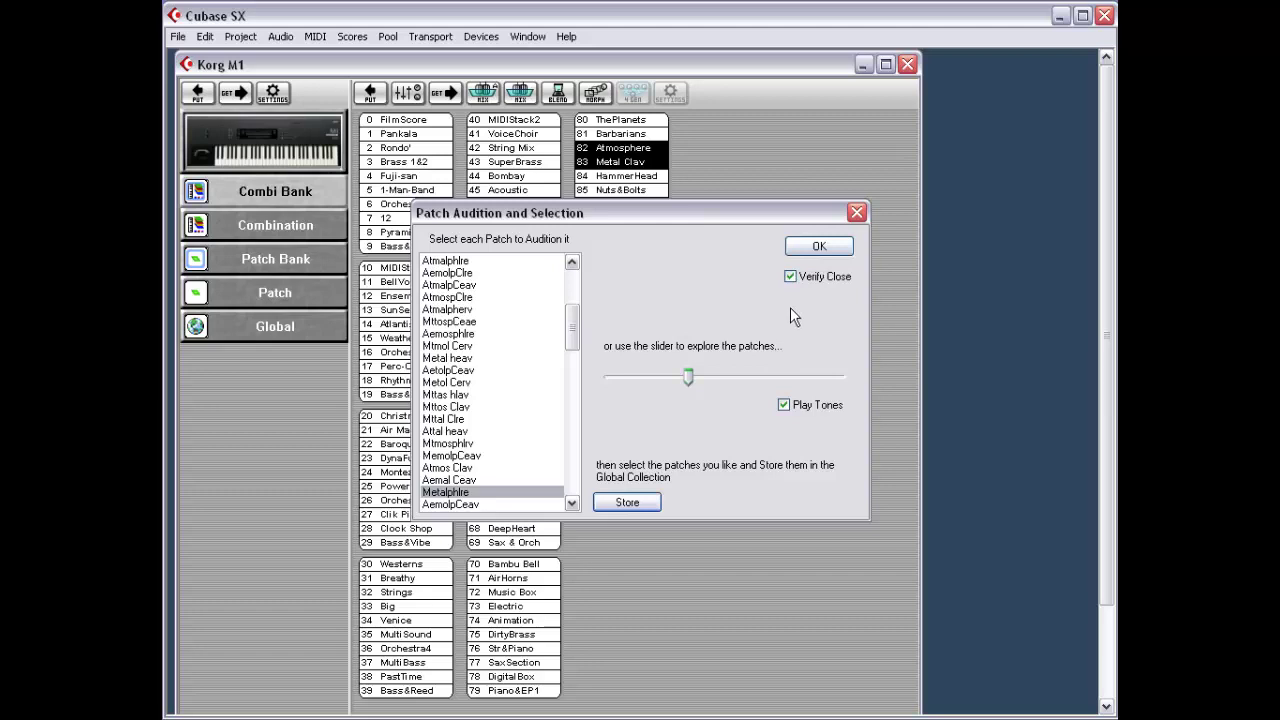
left_click(820, 248)
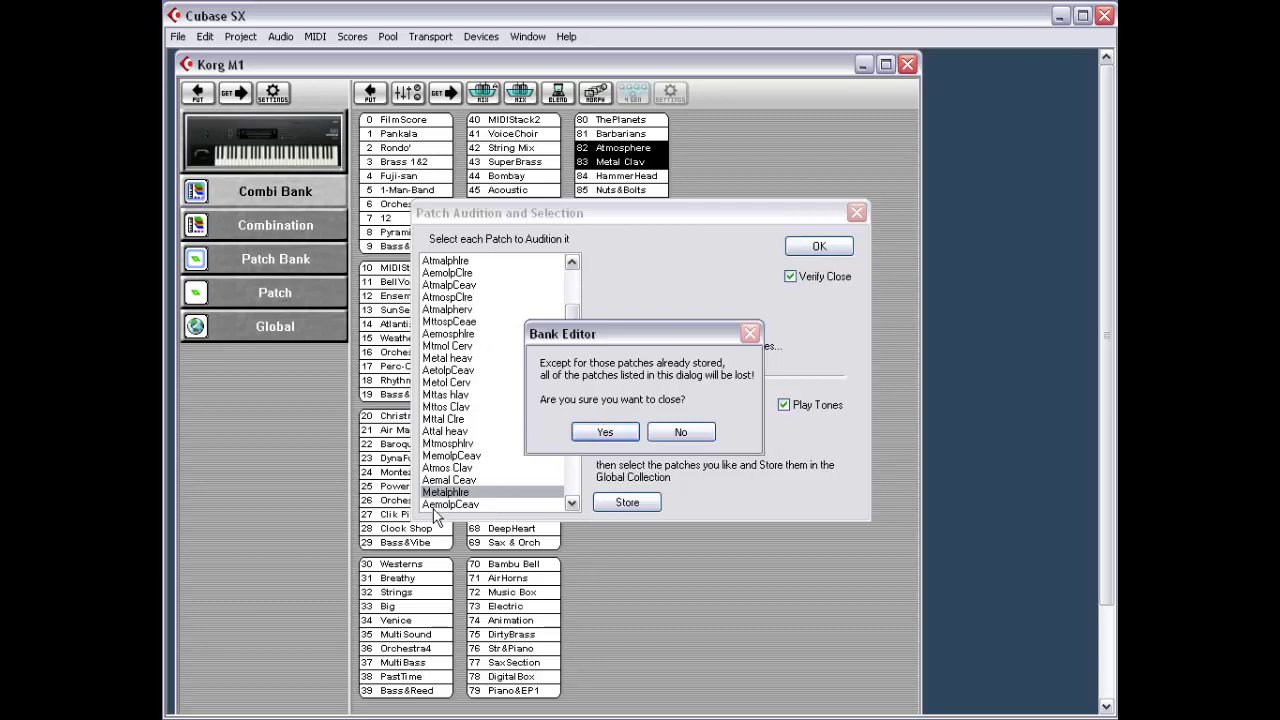
left_click(605, 432)
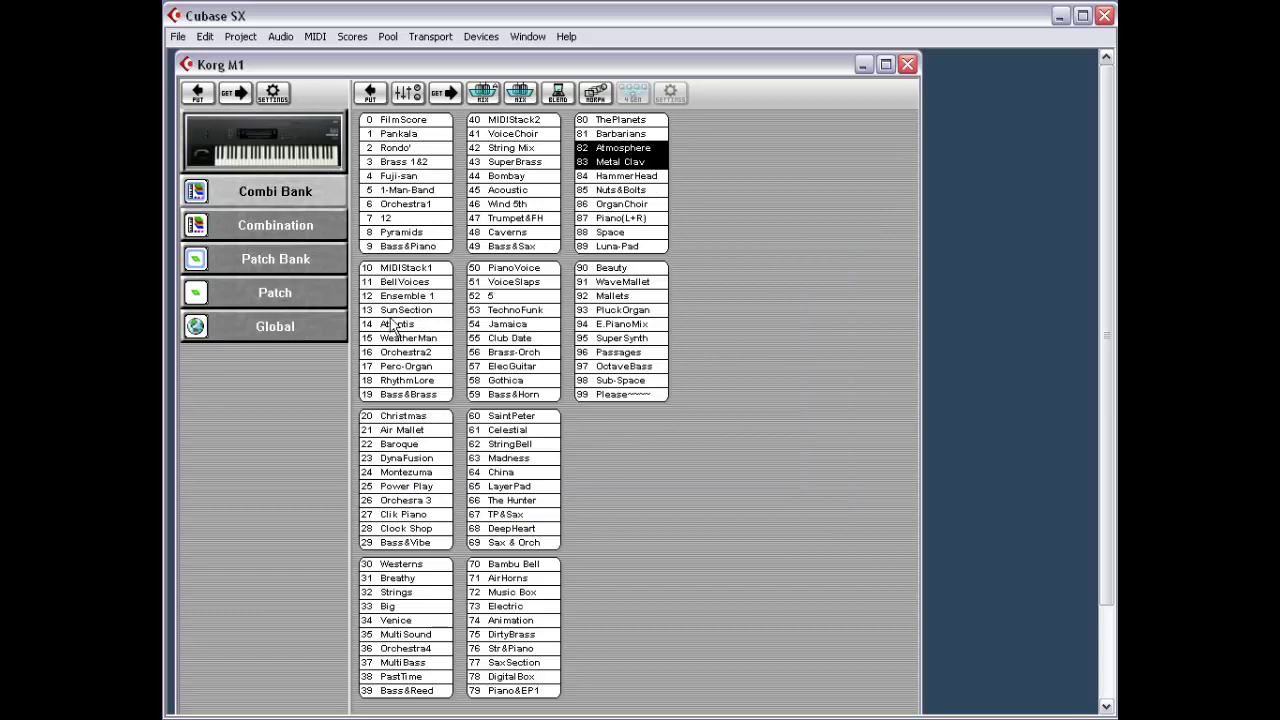
Show the collection and place its stored combinations Metalphlre in slot 86 and Attal heav in slot 88 of the Combi Bank.
right_click(266, 401)
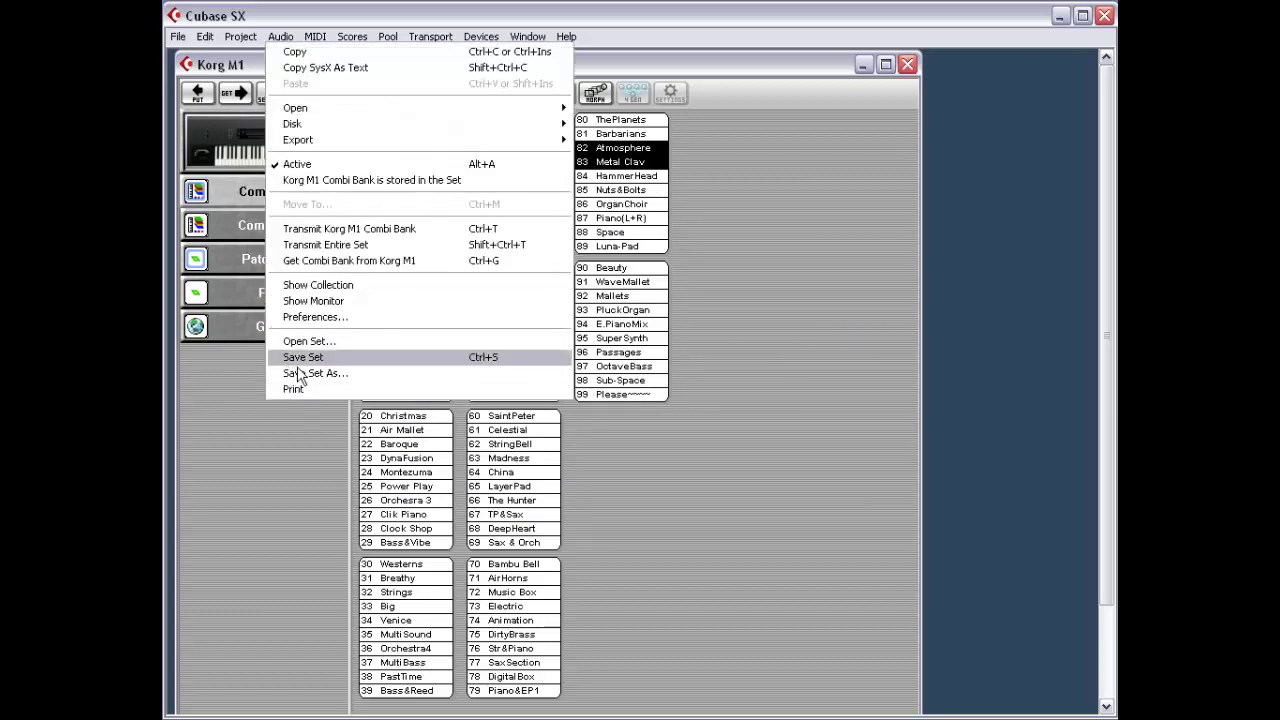
left_click(342, 284)
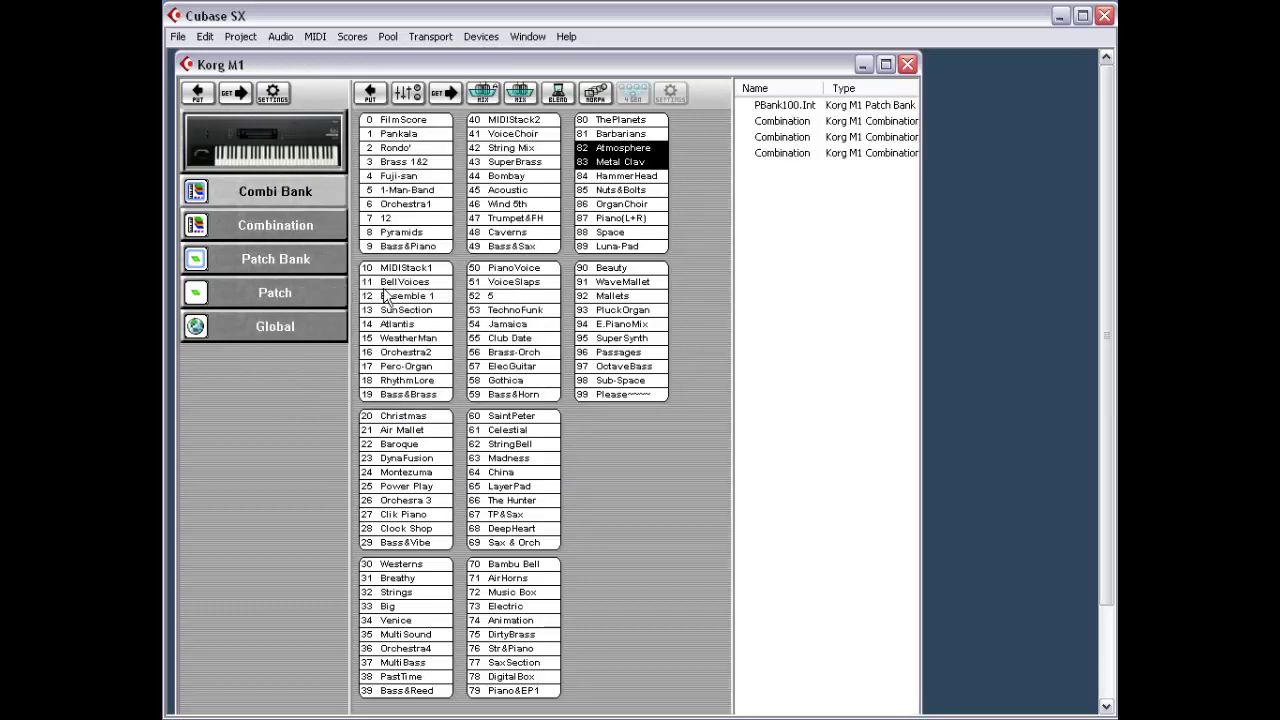
left_click(800, 156)
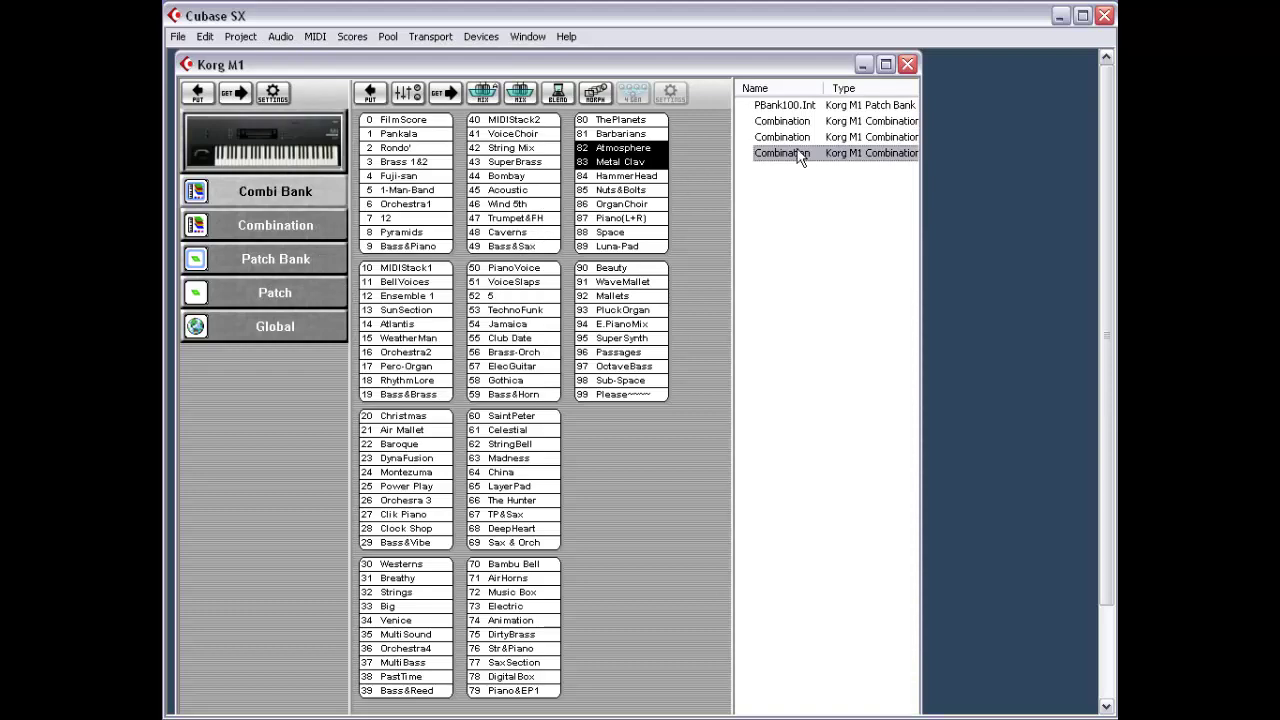
left_click(800, 138)
left_click(795, 156)
left_click_drag(801, 154, 630, 205)
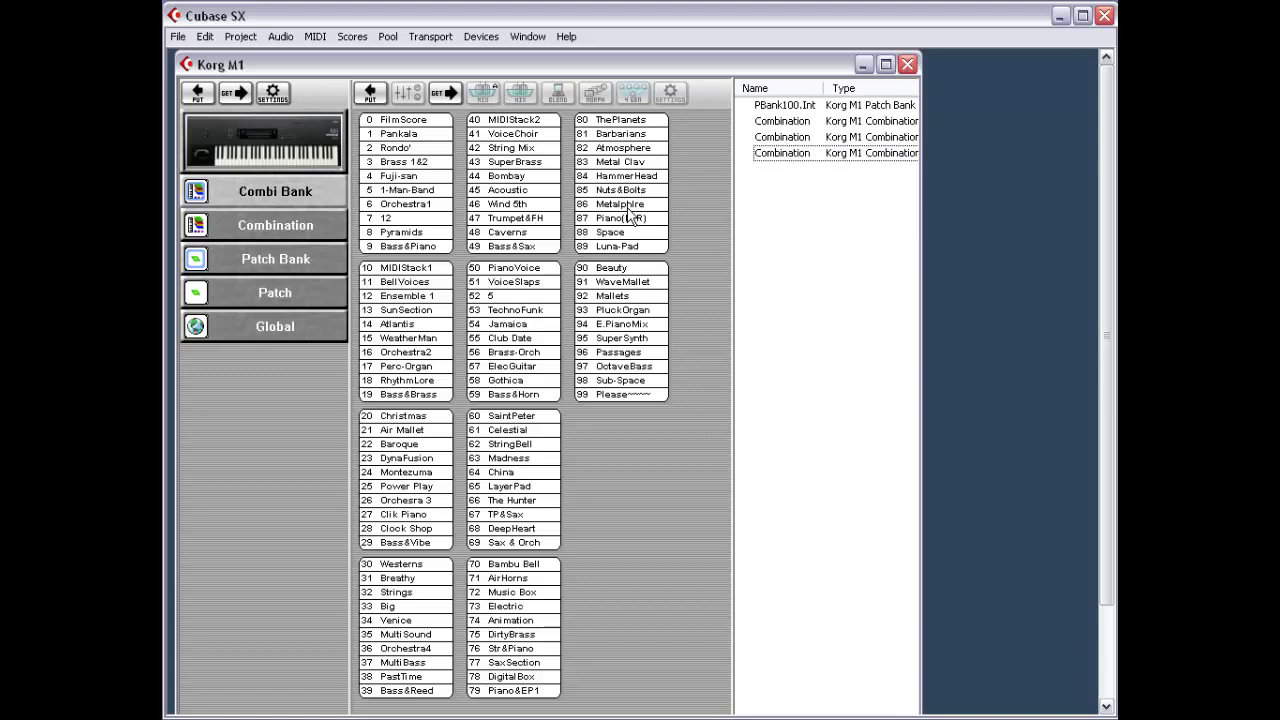
left_click_drag(812, 145, 616, 233)
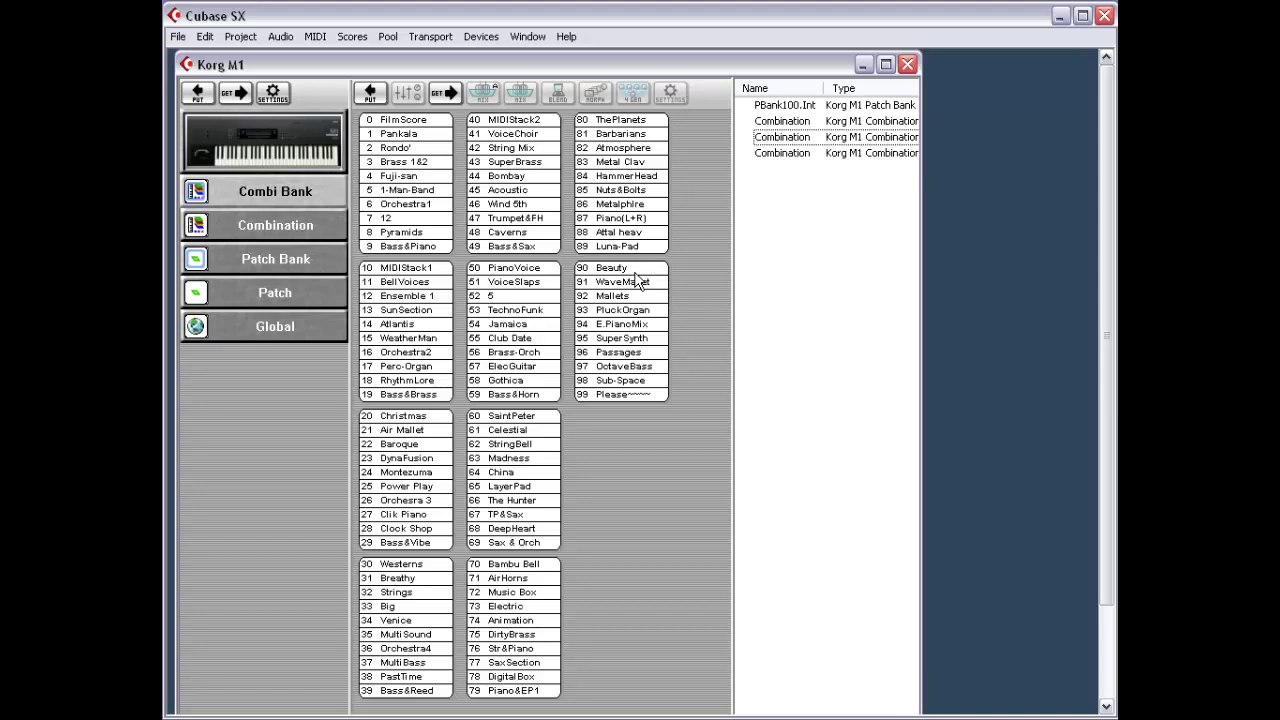
Hide the collection and close the Korg M1 editor.
right_click(271, 389)
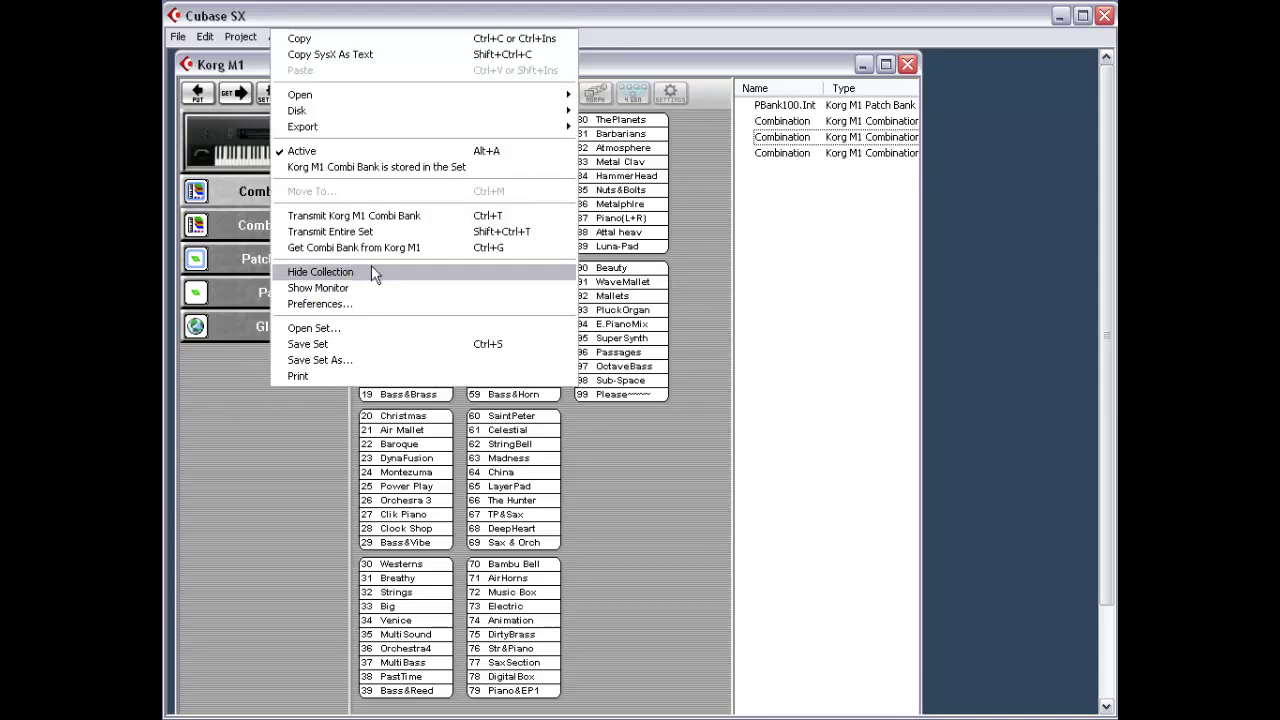
left_click(371, 271)
right_click(223, 399)
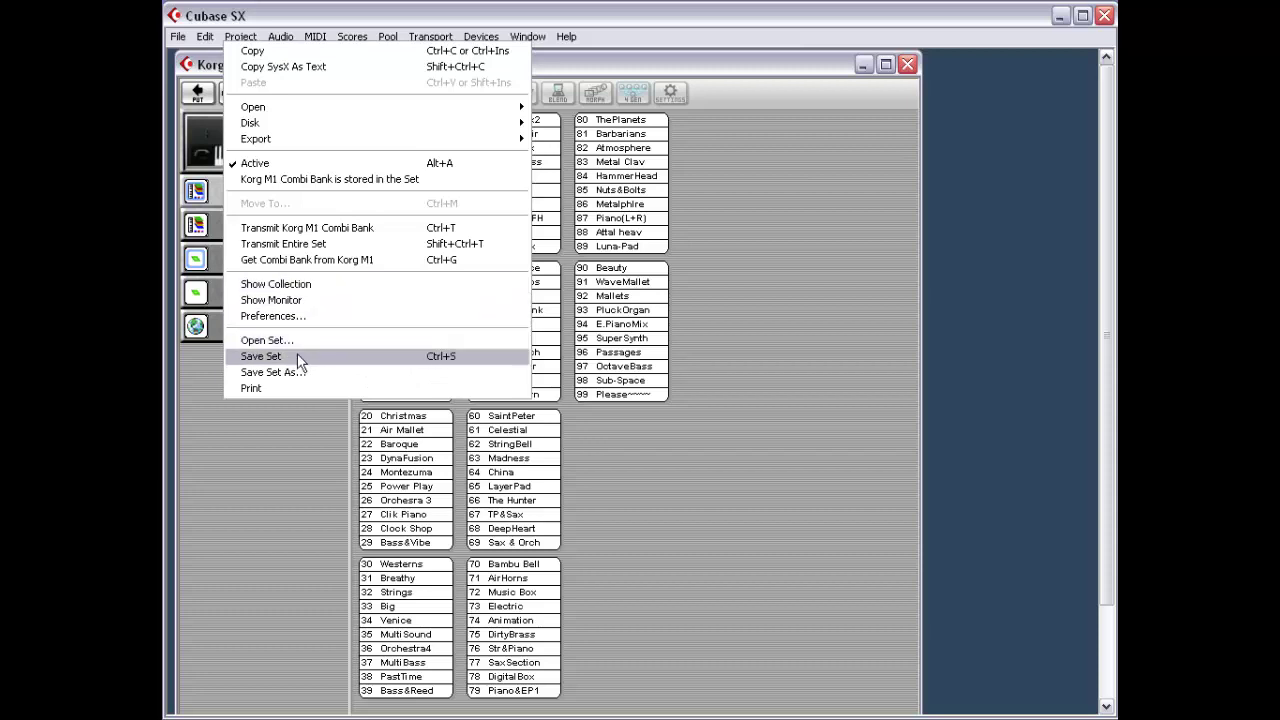
left_click(260, 498)
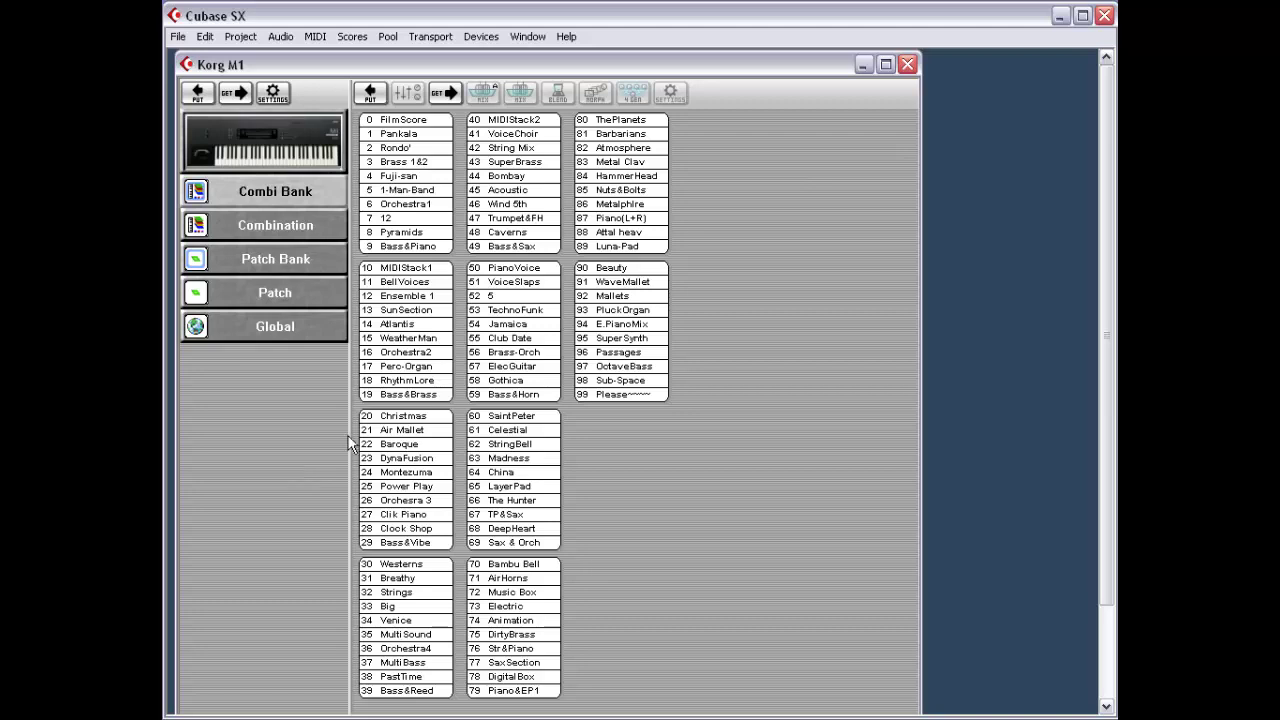
double_click(187, 64)
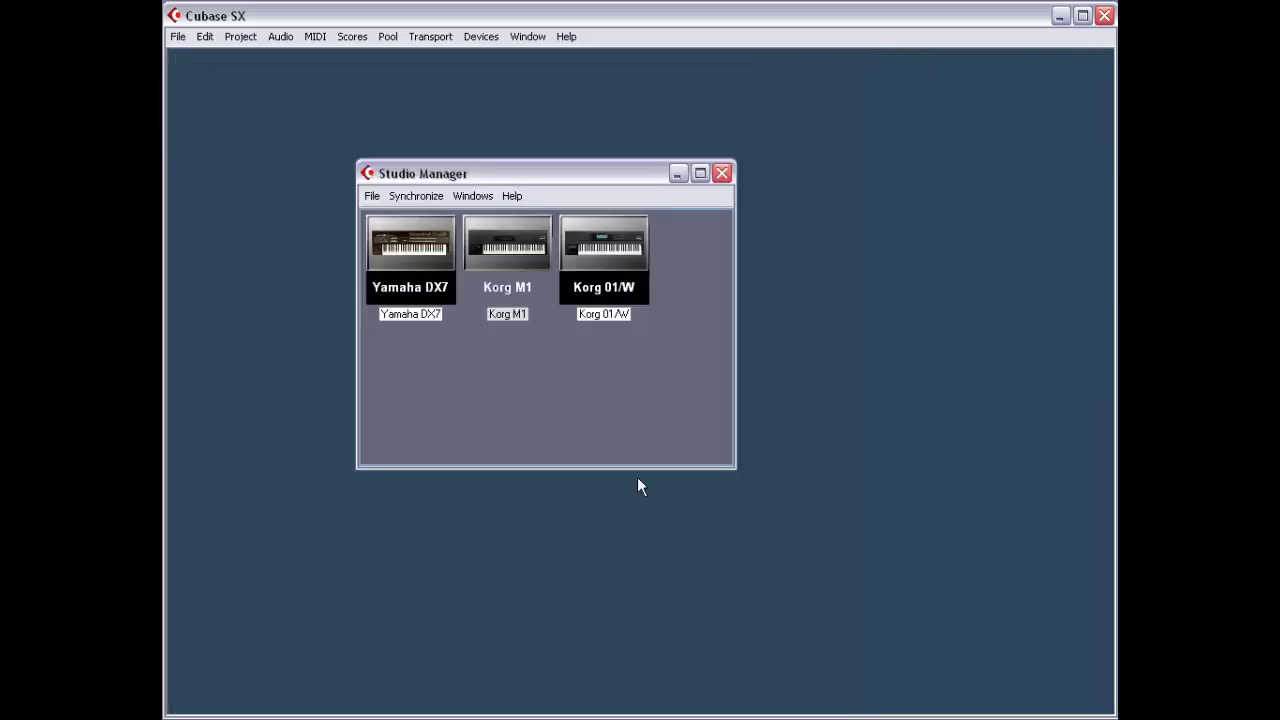
Open the Yamaha DX7's Voice Bank from the Studio Manager and clear all 32 voice slots.
double_click(417, 254)
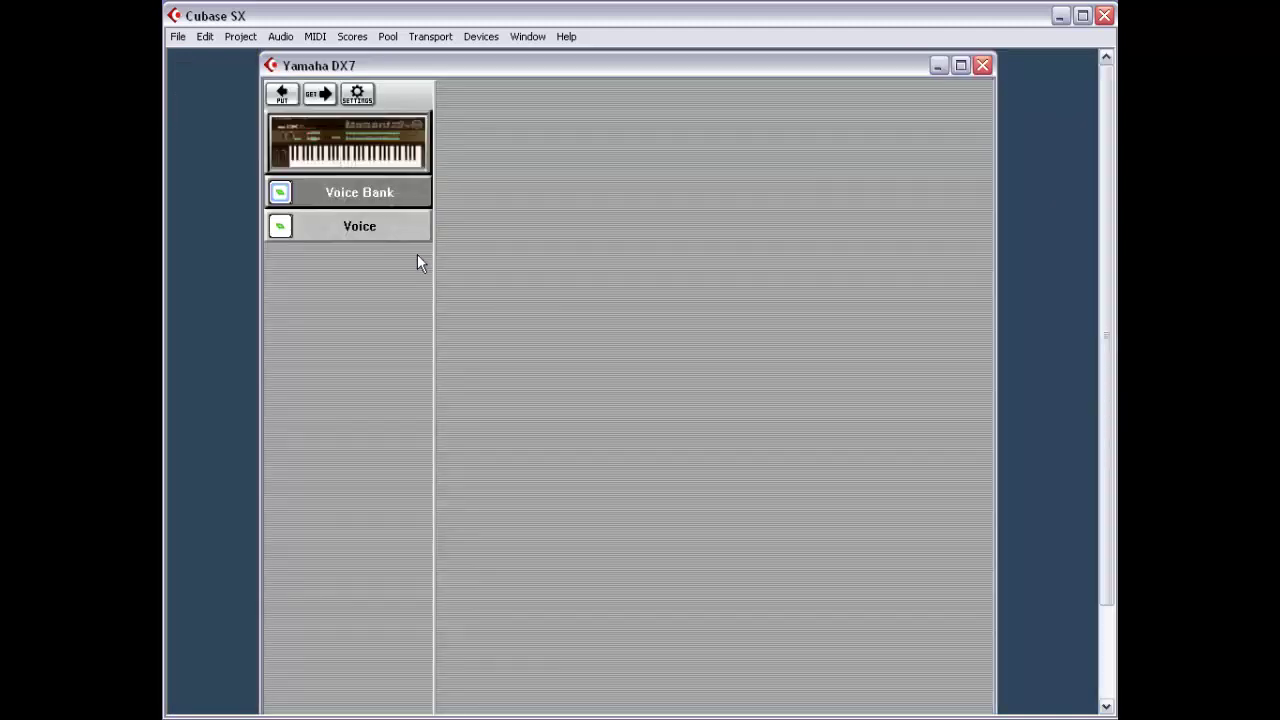
left_click(386, 204)
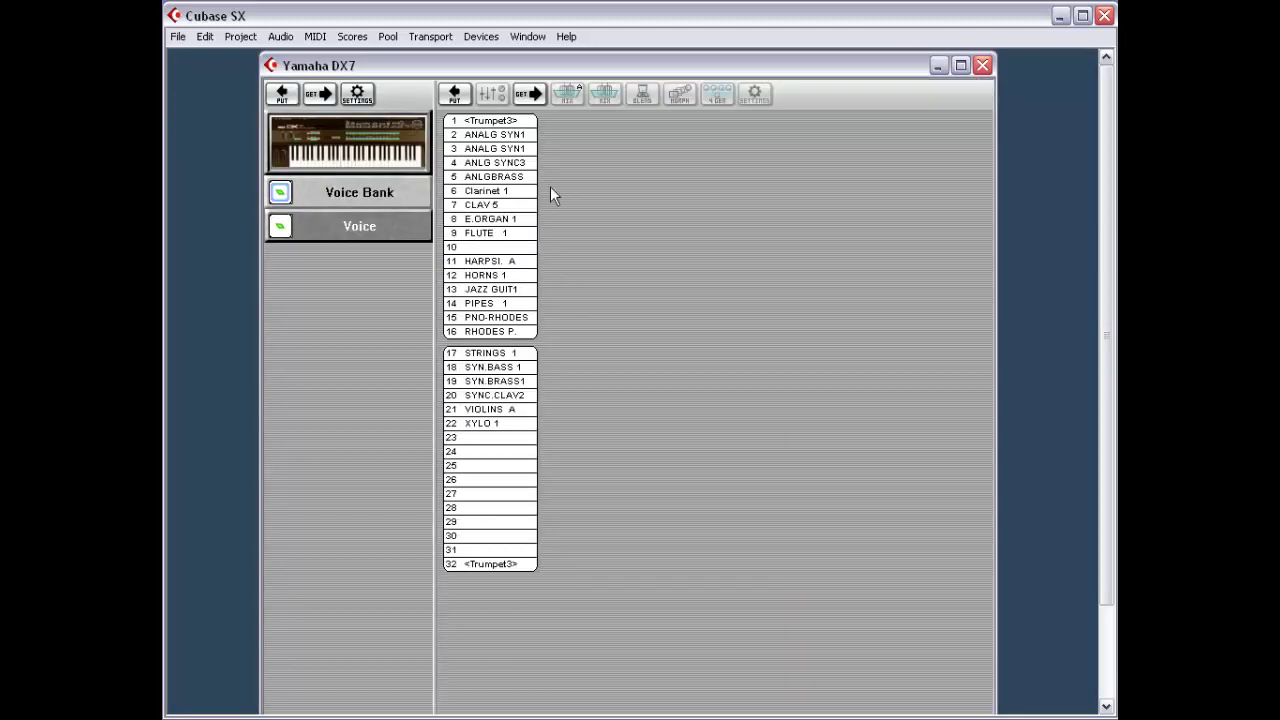
left_click_drag(525, 120, 498, 565)
right_click(640, 296)
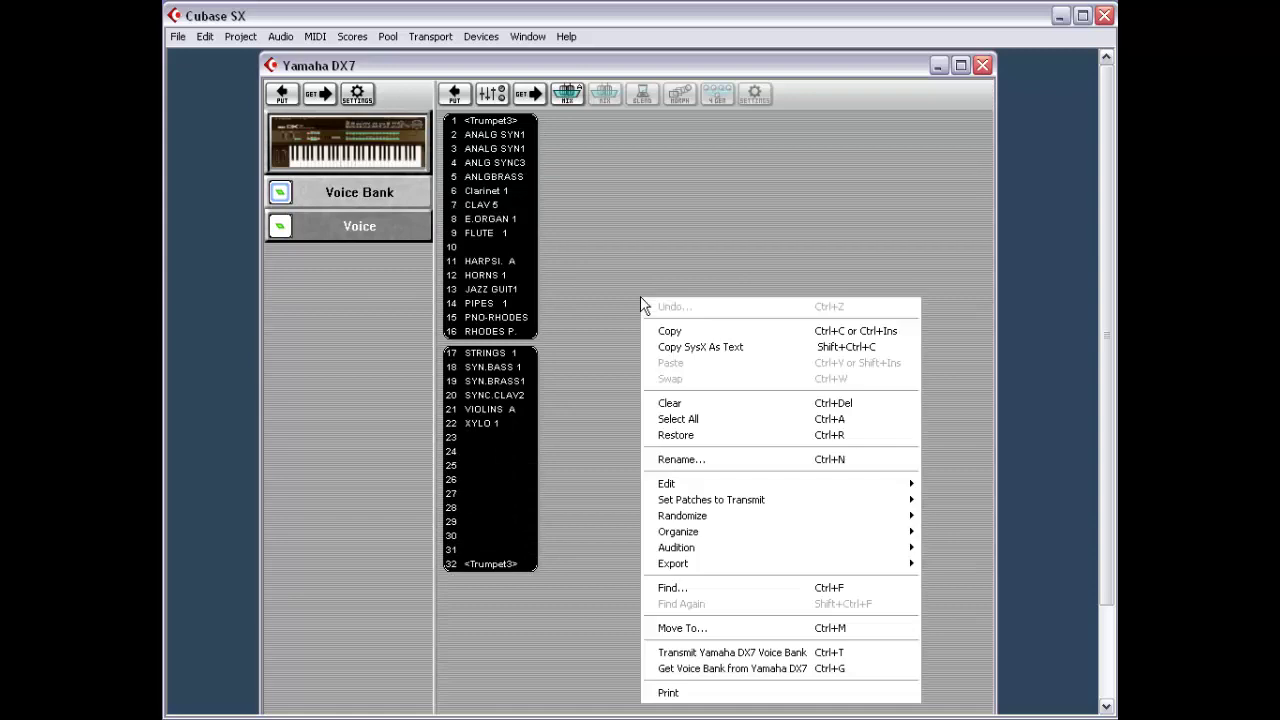
left_click(700, 402)
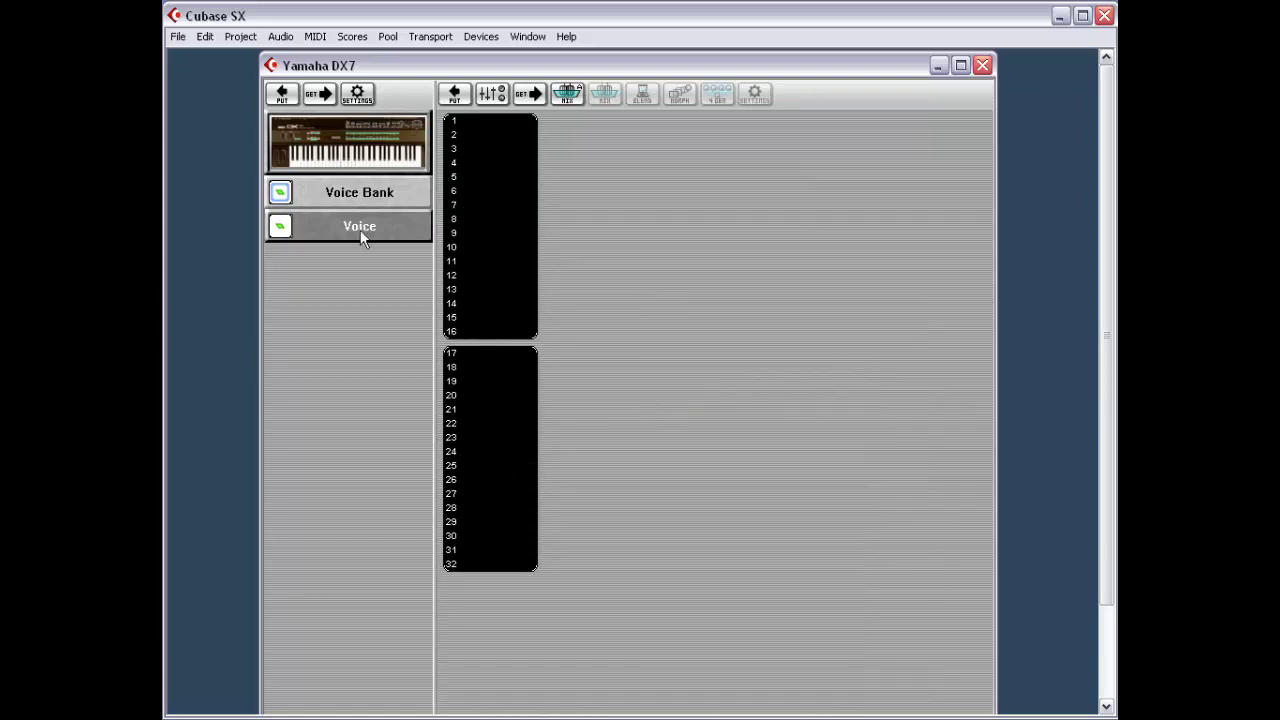
Retrieve the Voice Bank from the Yamaha DX7 synthesizer and deselect its voices.
right_click(350, 308)
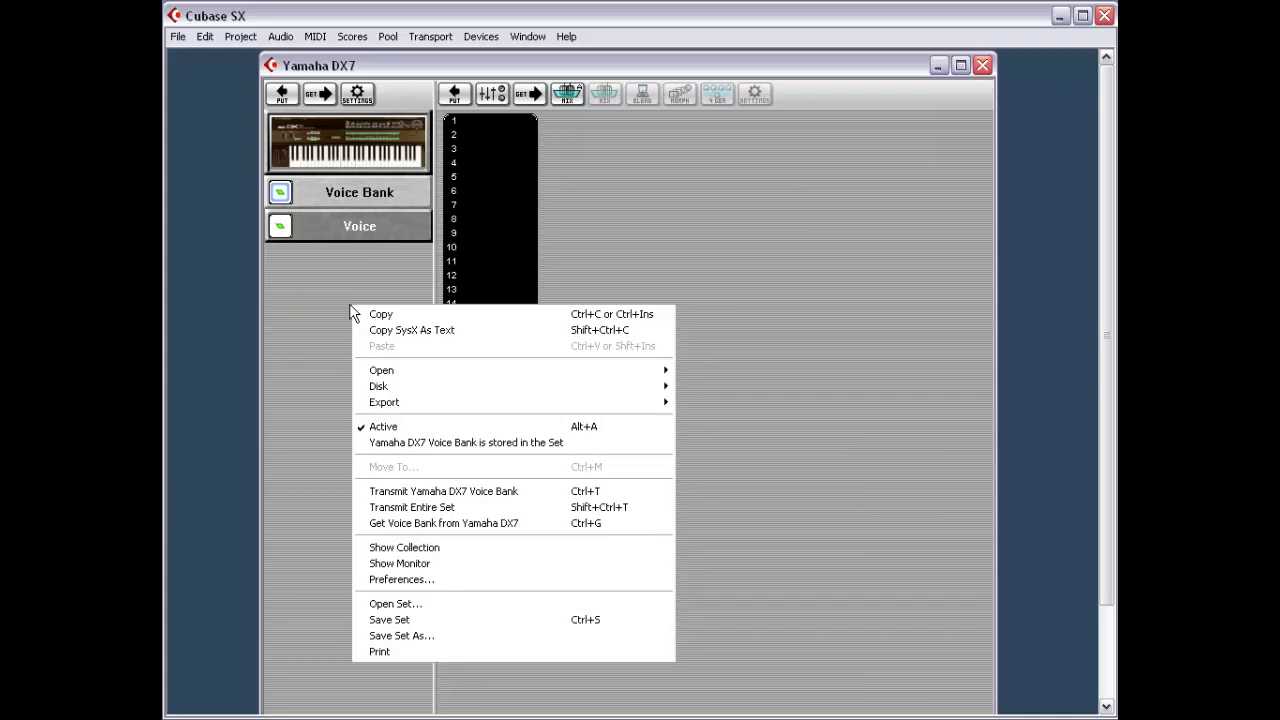
left_click(423, 523)
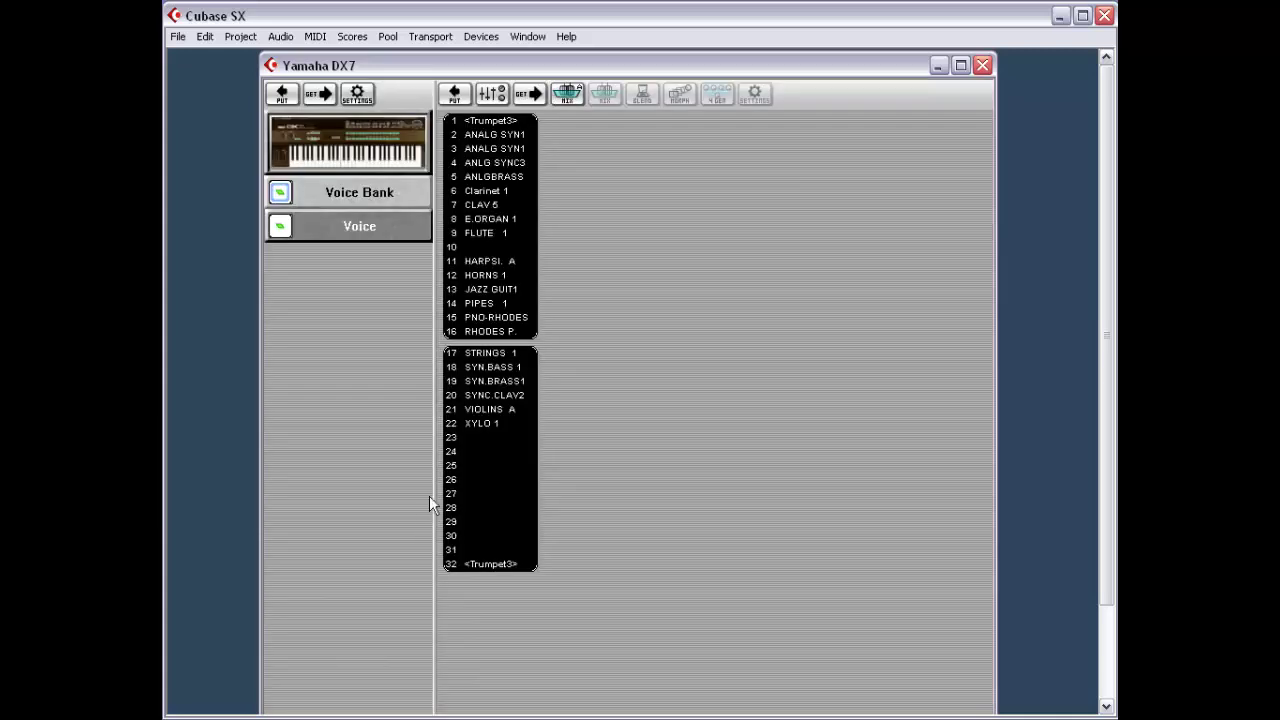
left_click(554, 259)
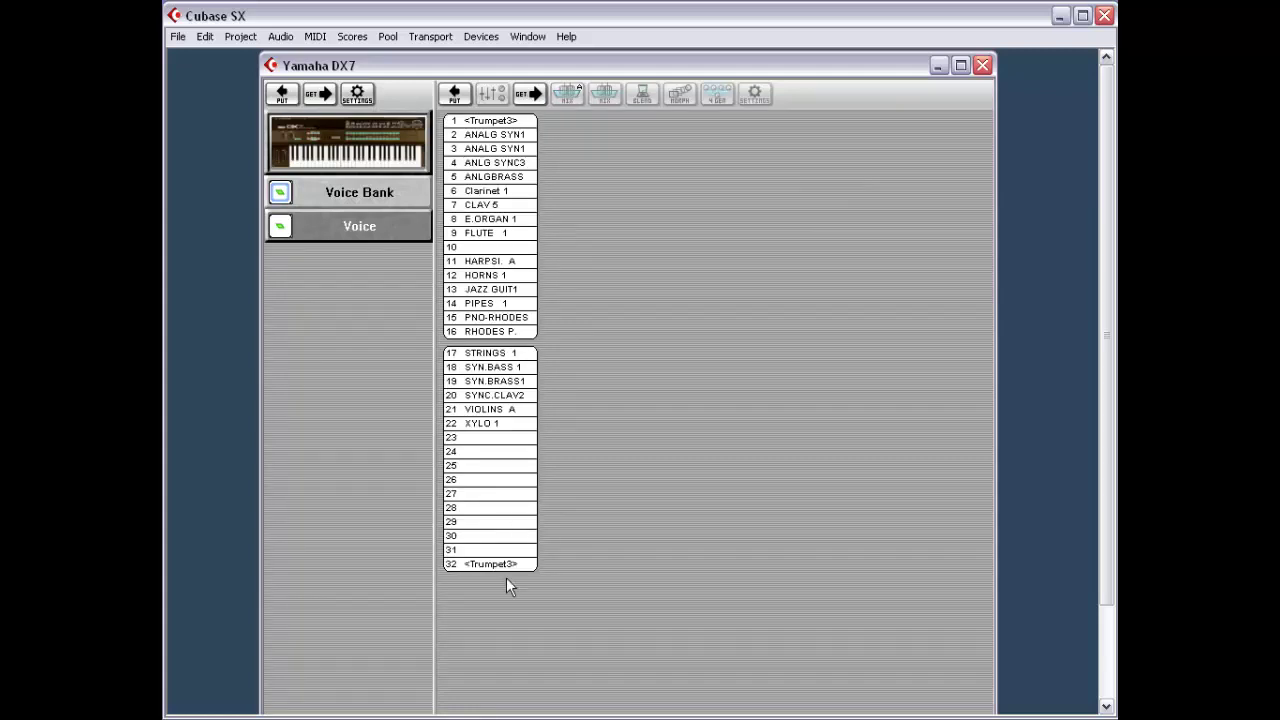
Open the bank's voice 5 ANLGBRASS in the Voice editor, and close the Yamaha DX7 and Studio Manager windows.
left_click(377, 232)
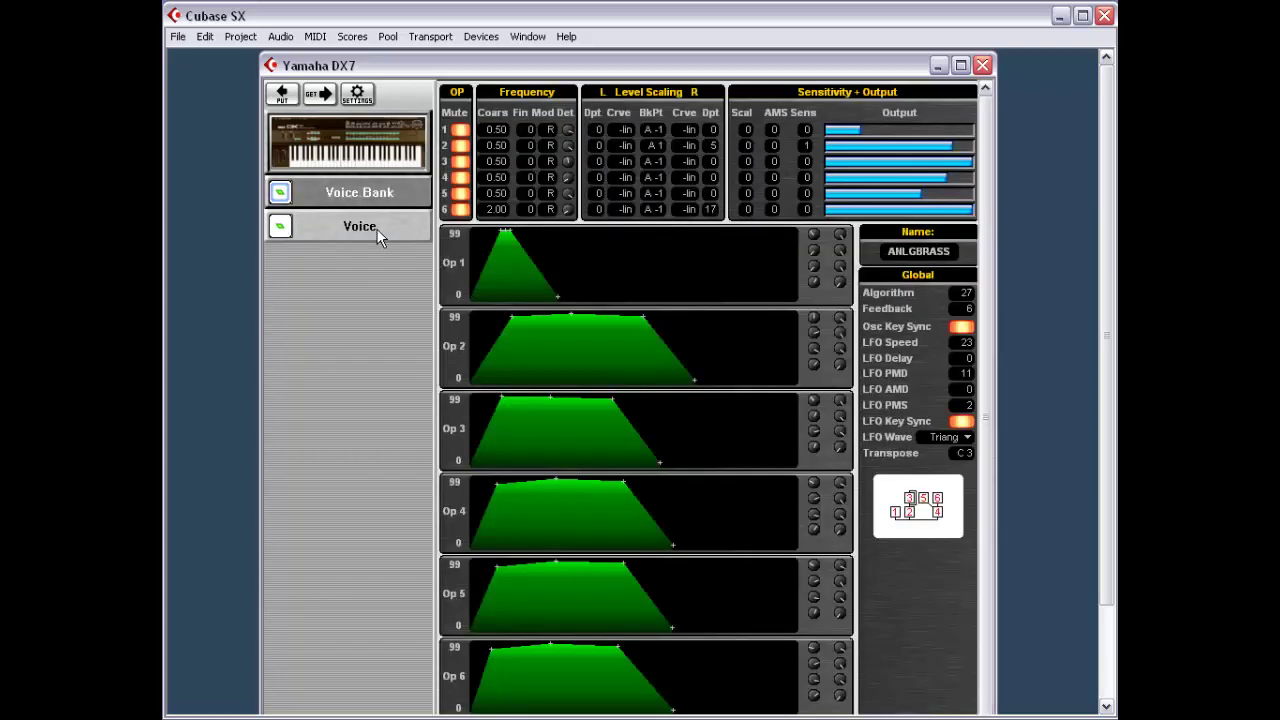
left_click(374, 199)
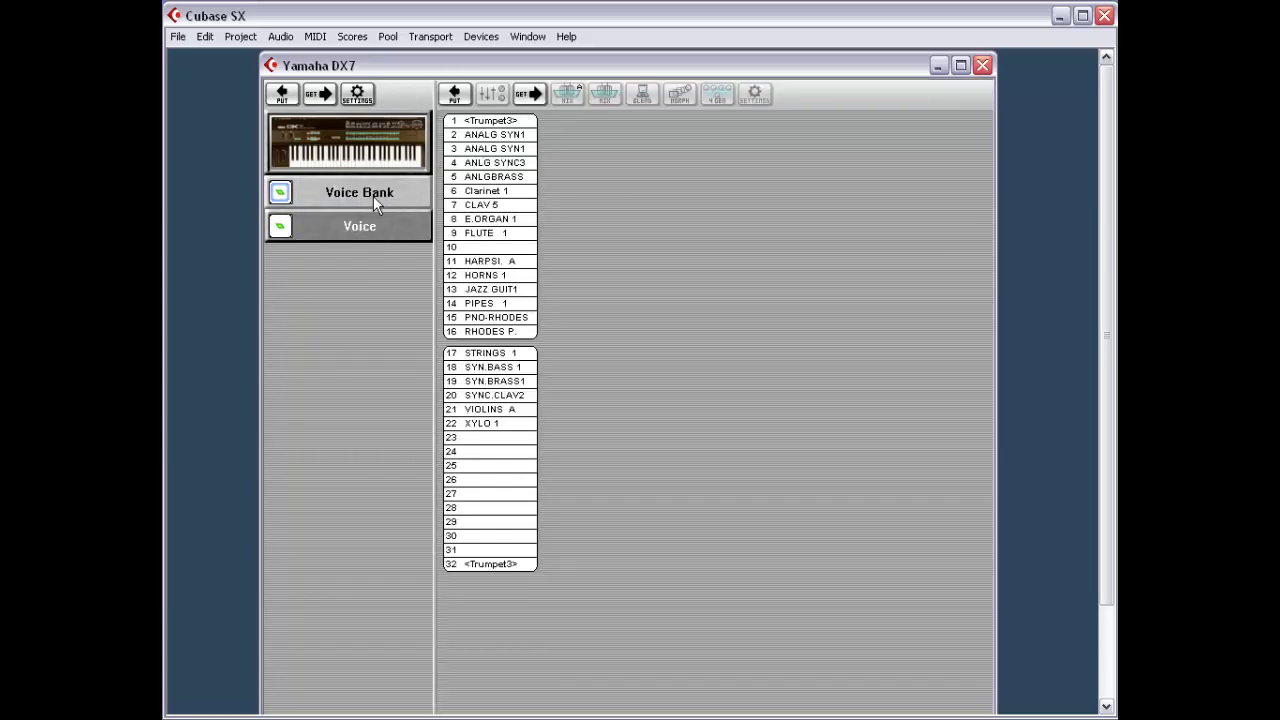
double_click(497, 179)
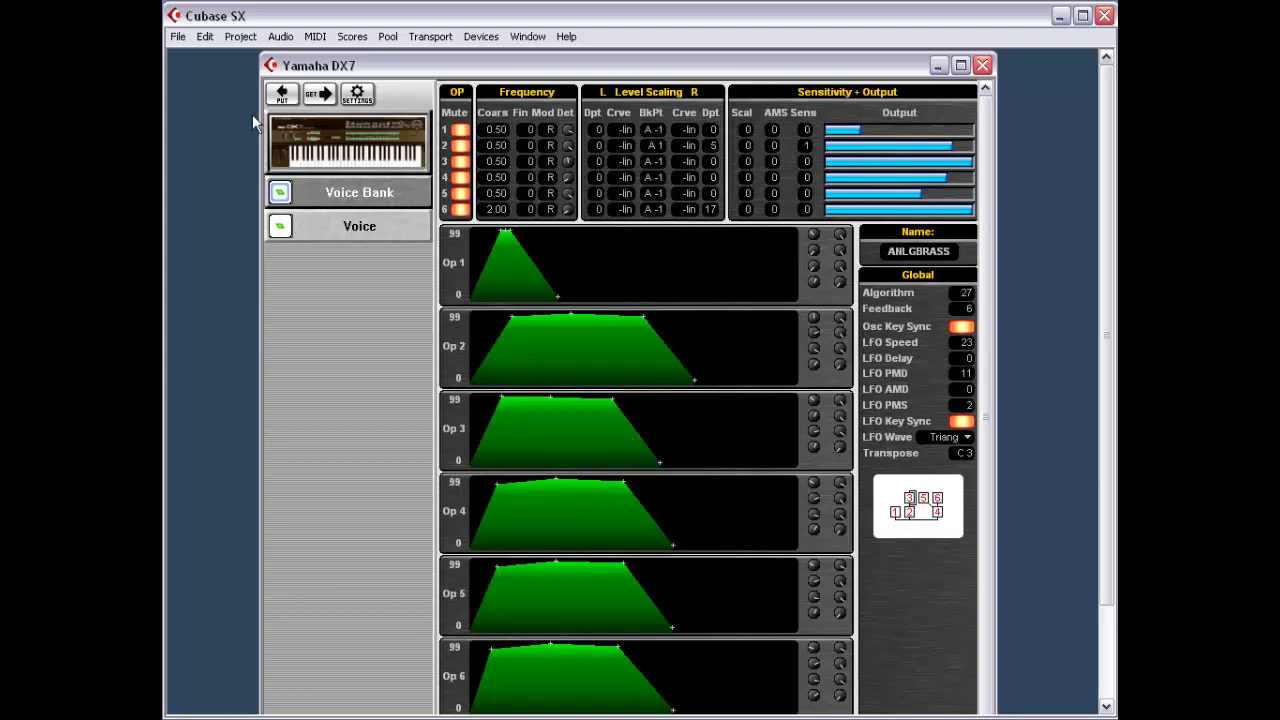
double_click(270, 66)
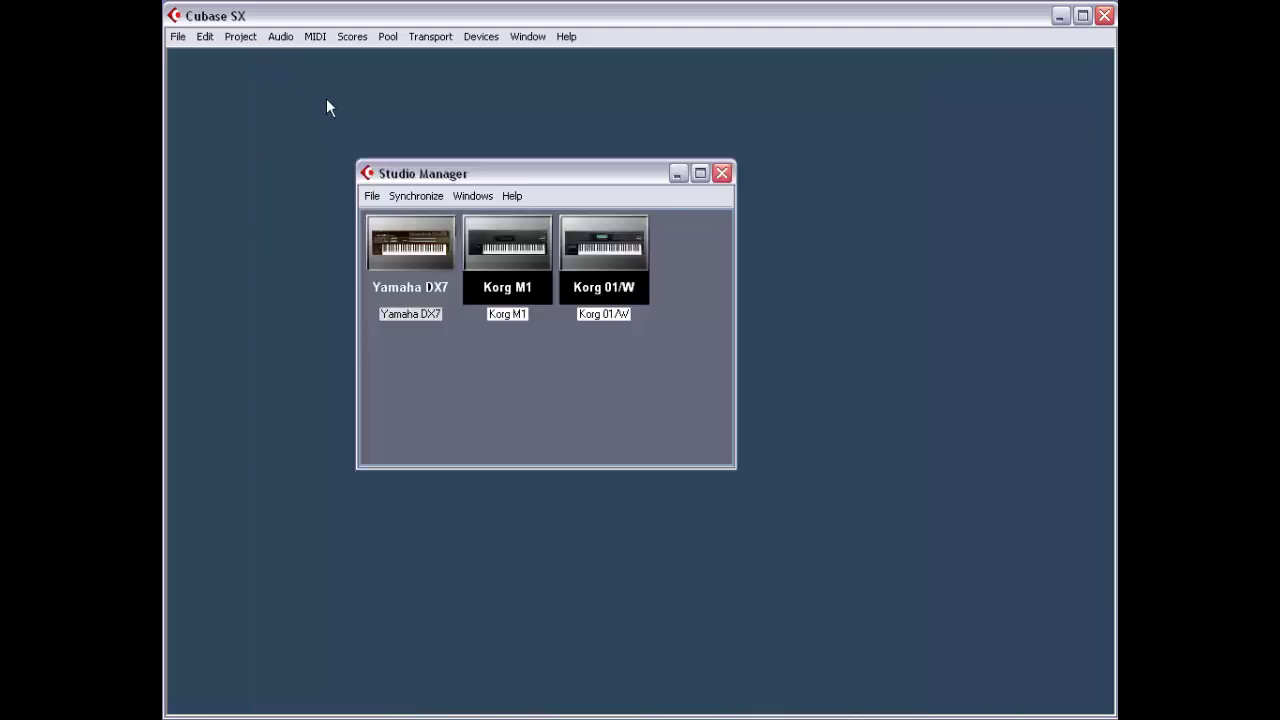
double_click(367, 172)
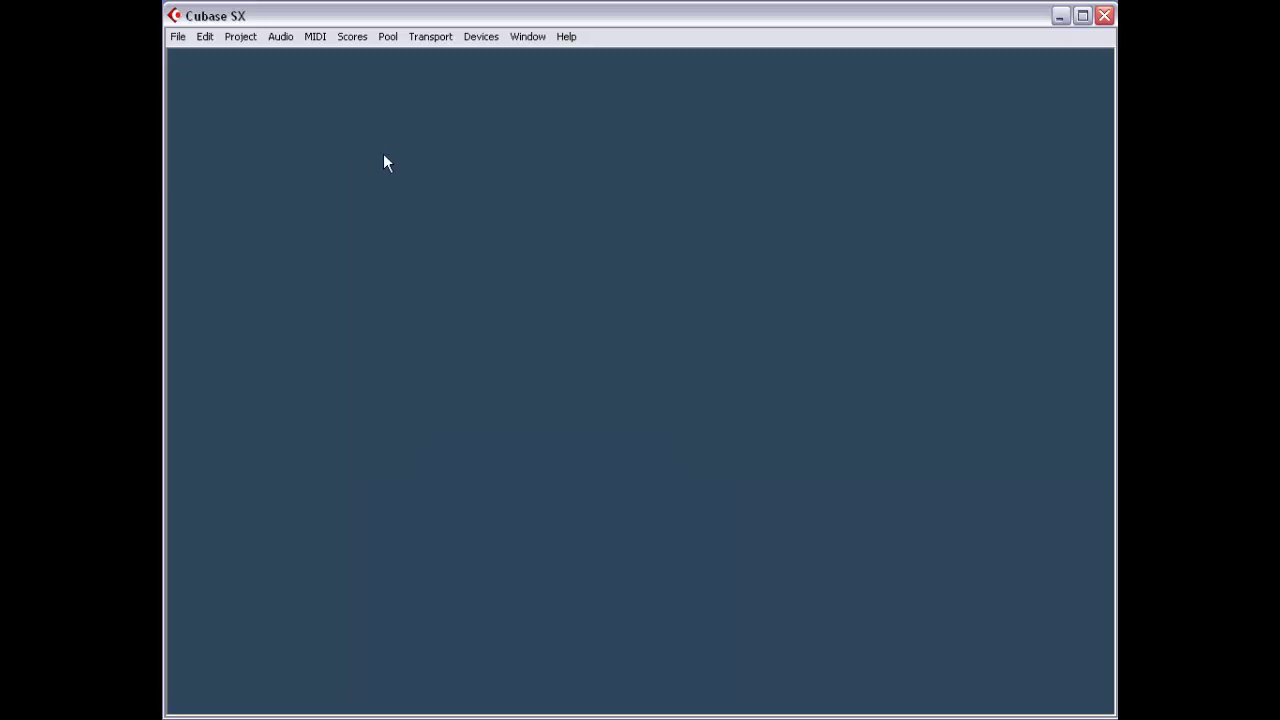
Show the VST Instruments rack, review the instruments available for slot 1 and open its Yamaha DX7 plug-in editor.
left_click(482, 36)
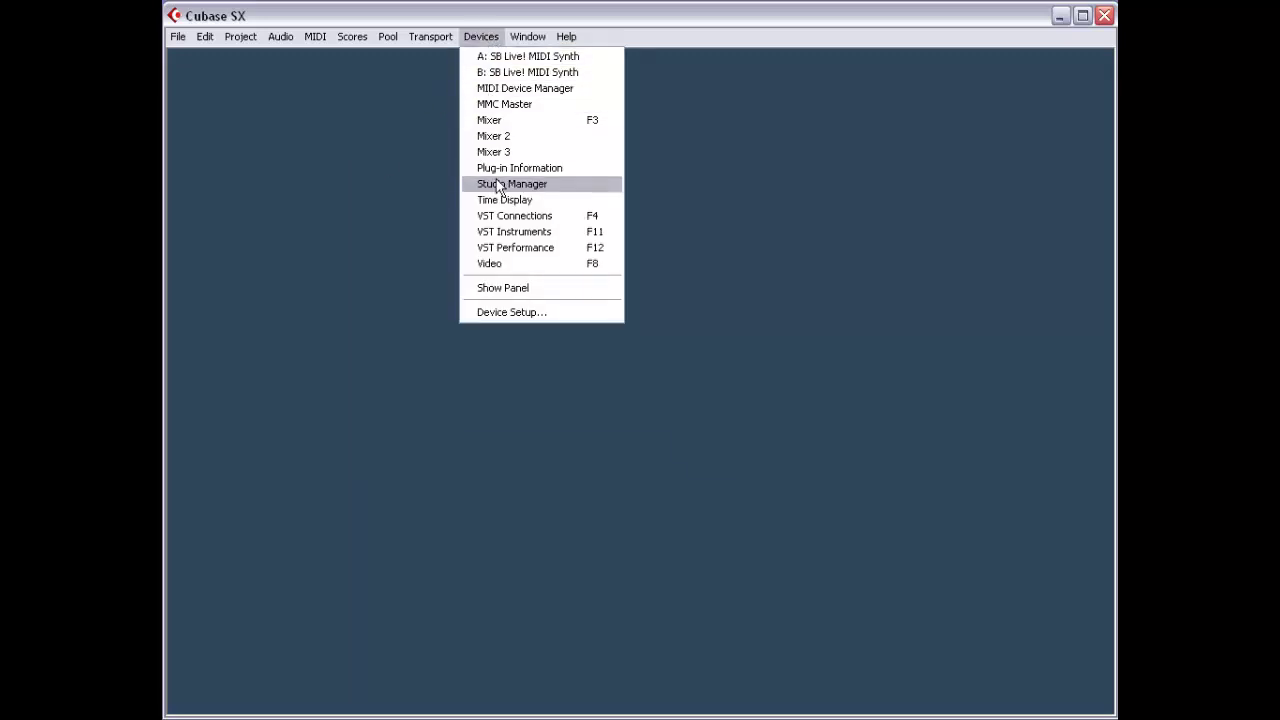
left_click(567, 231)
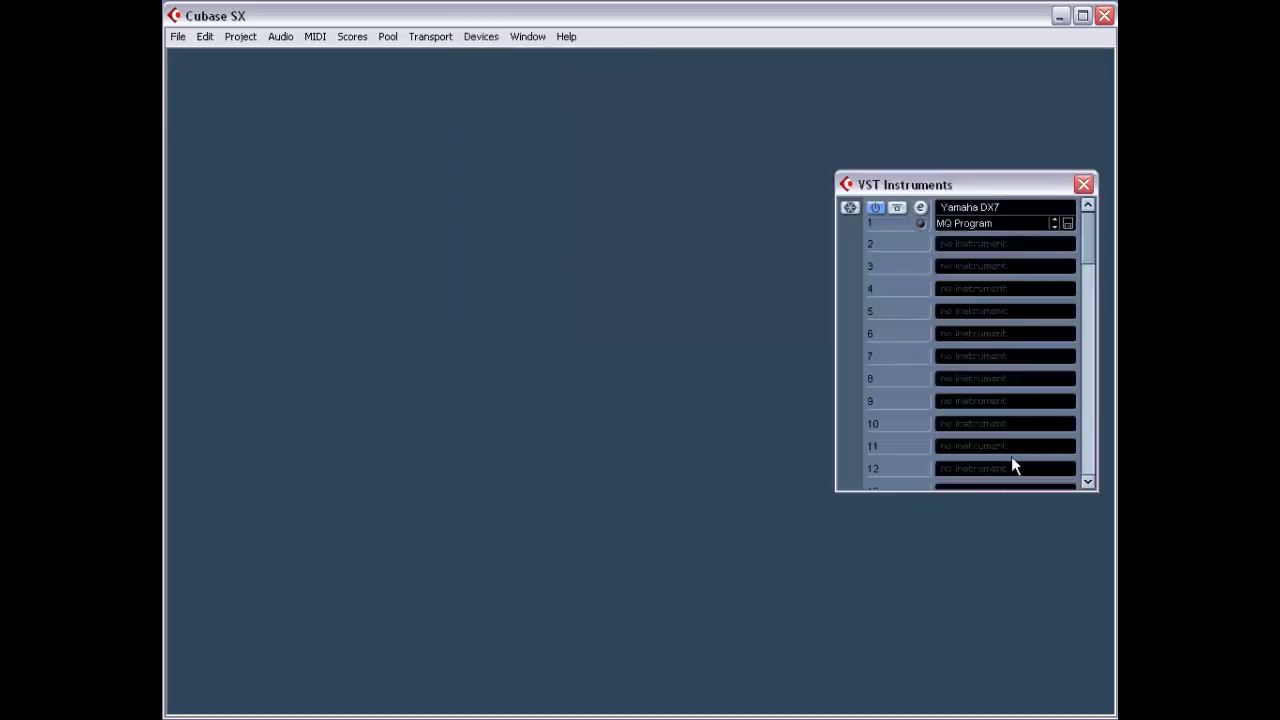
left_click(1025, 210)
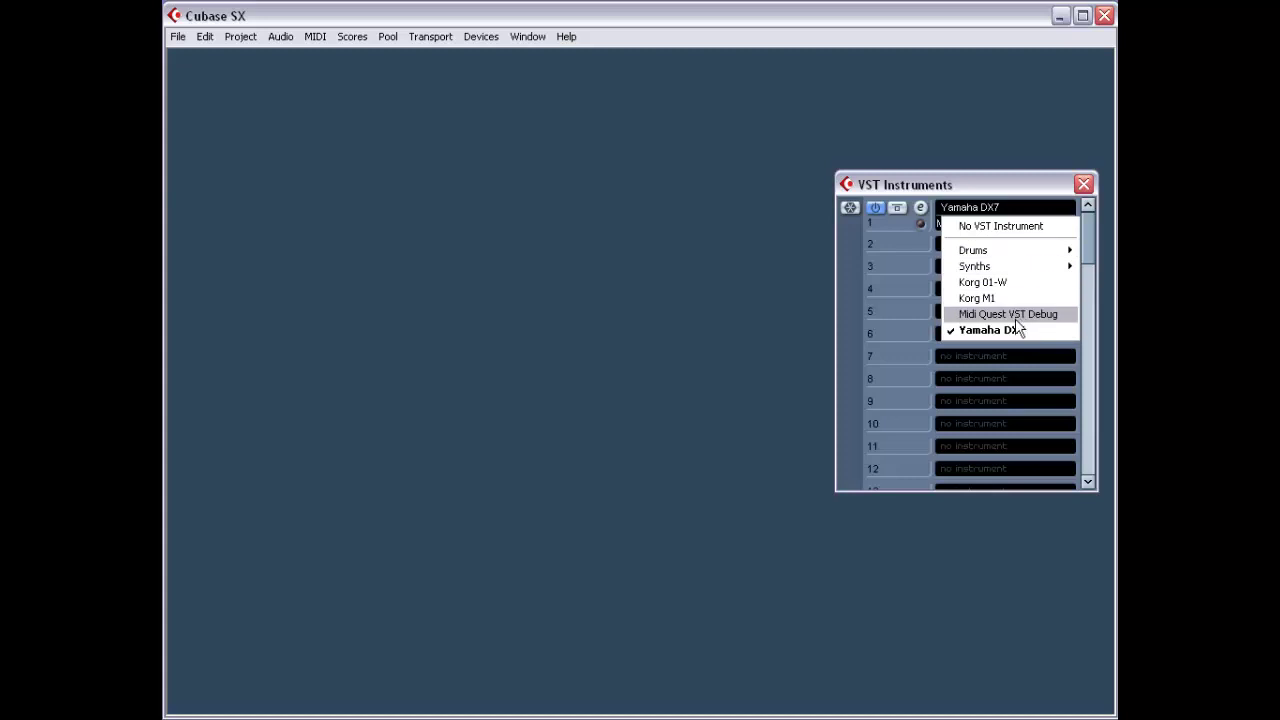
left_click(937, 200)
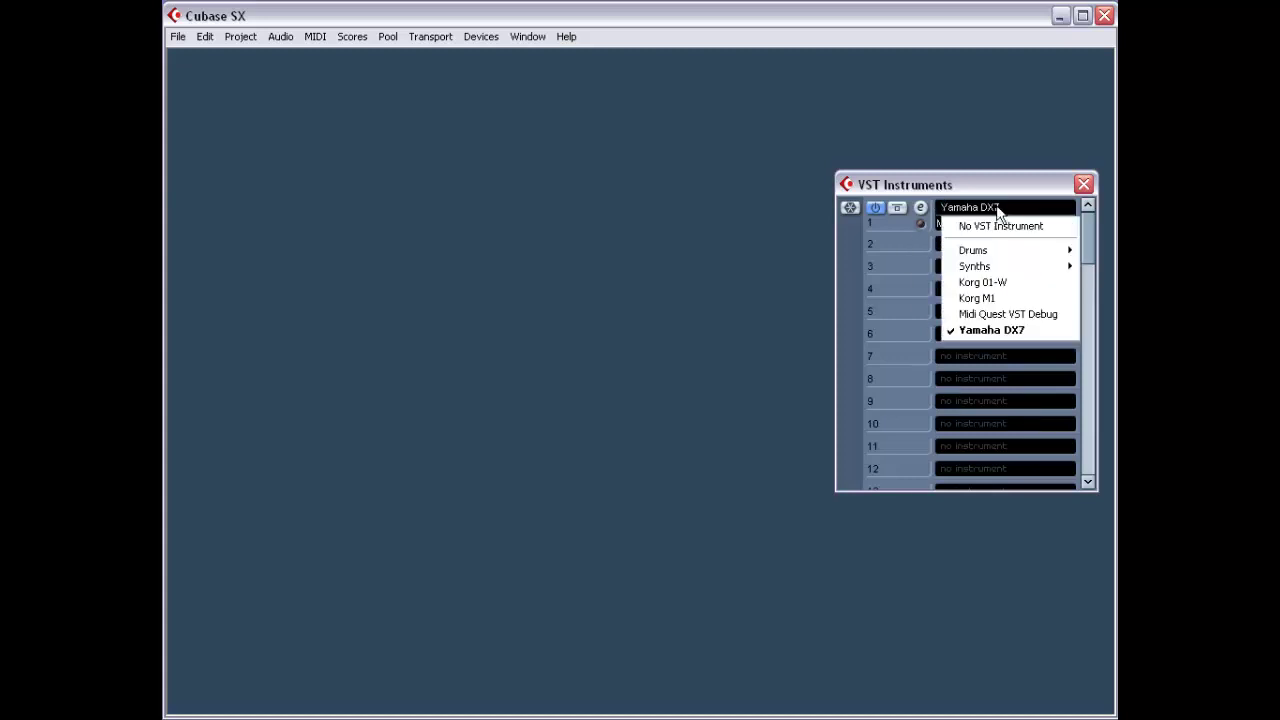
left_click(920, 207)
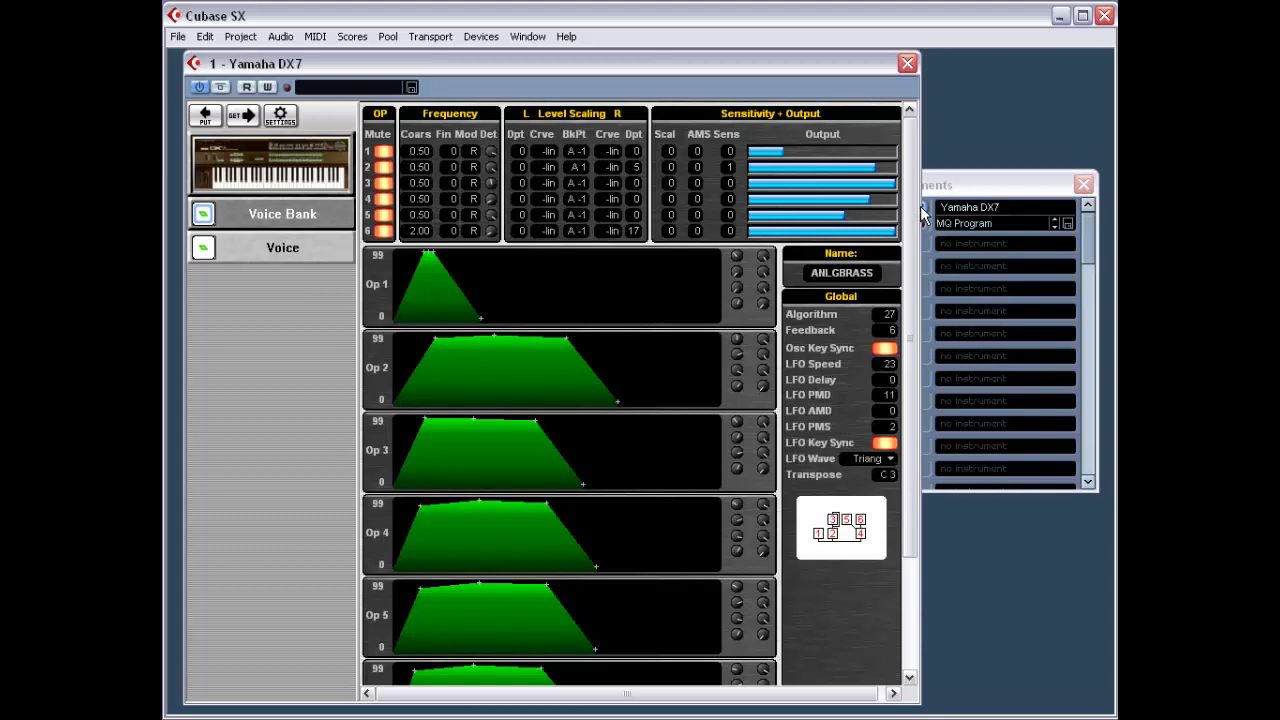
Switch between the plug-in's Voice Bank and Voice views and examine the Voice's available commands and export formats.
left_click(272, 213)
left_click(273, 245)
right_click(321, 290)
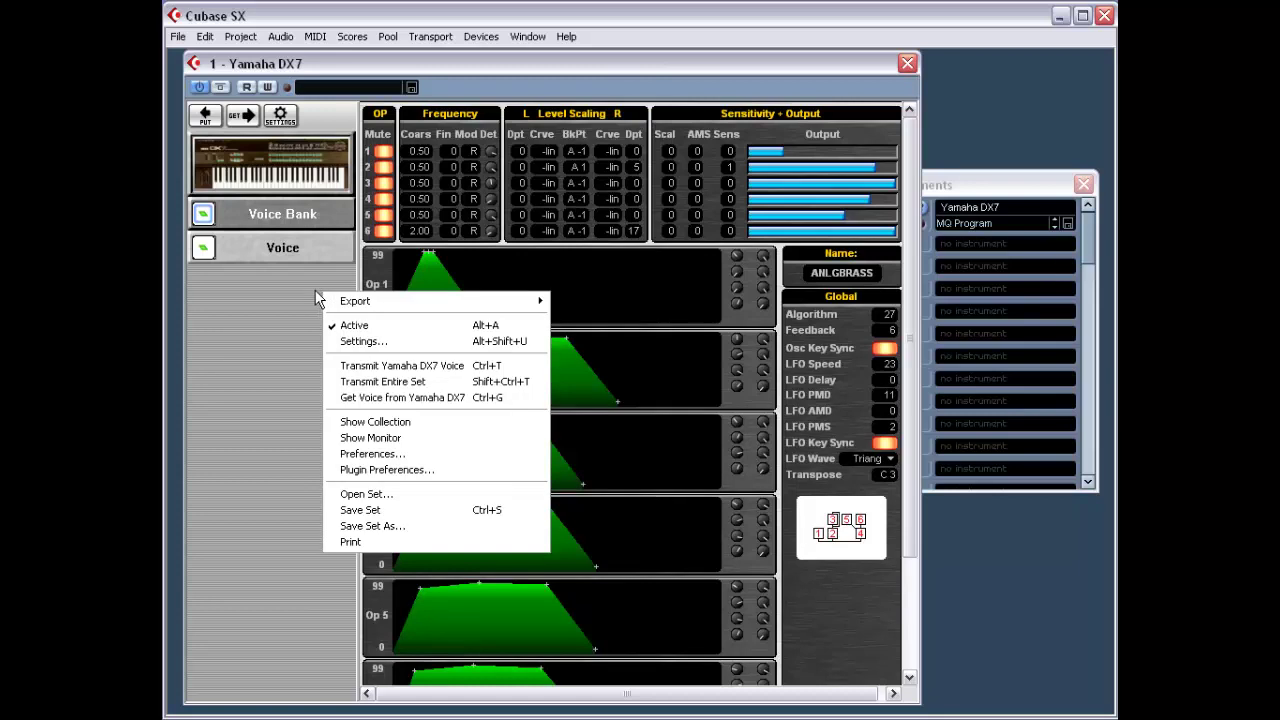
mouse_move(366, 302)
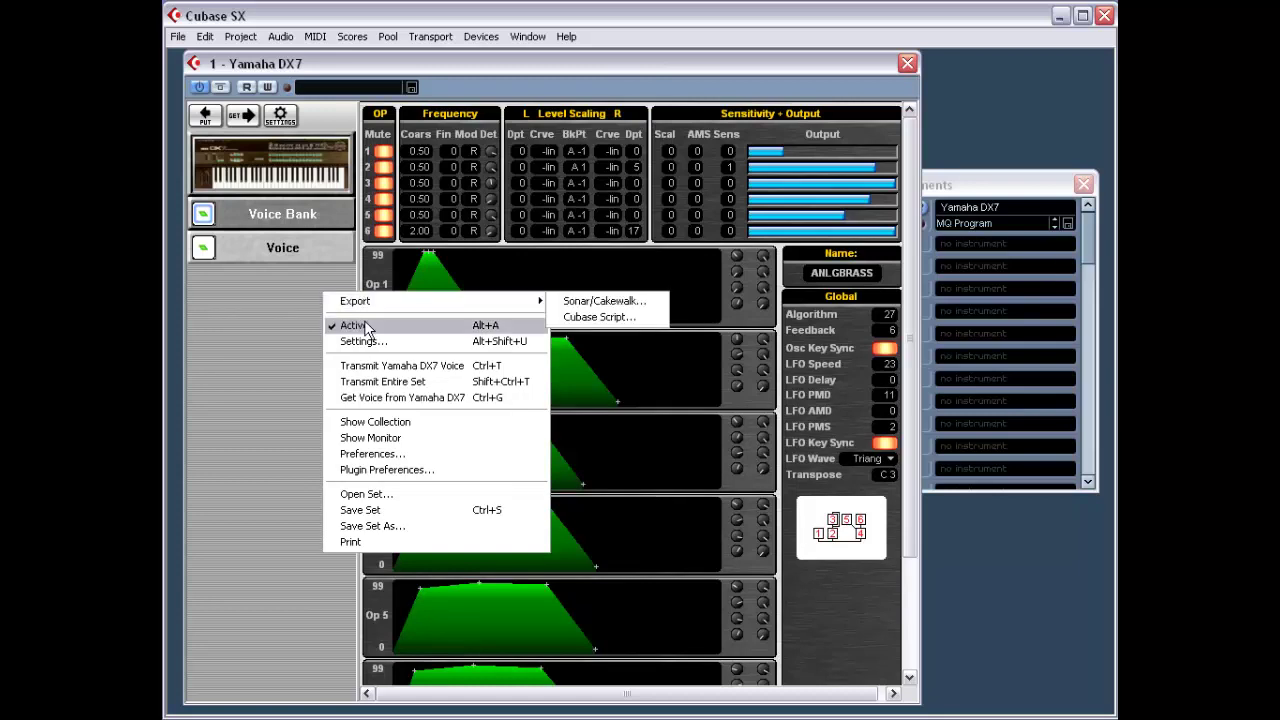
left_click(252, 423)
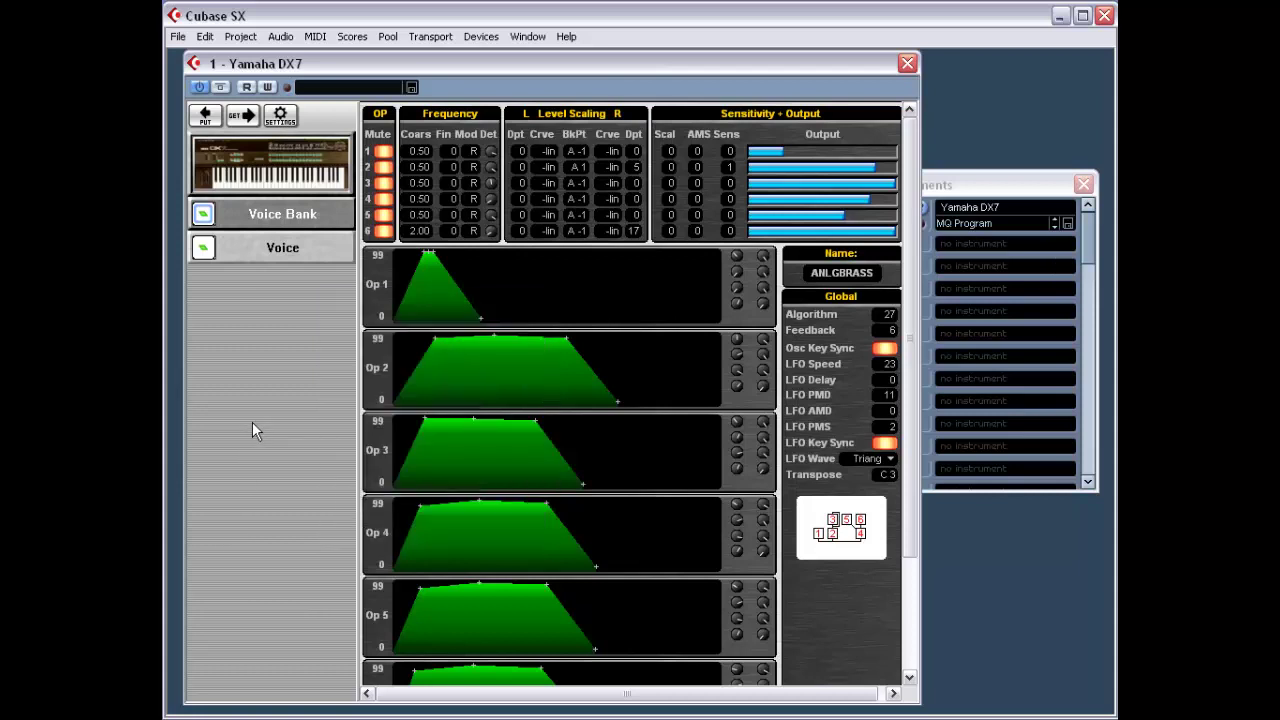
Review the plug-in preferences, including the Set/Collection and General options and the MIDI In and Out port selections, without changing anything.
right_click(286, 312)
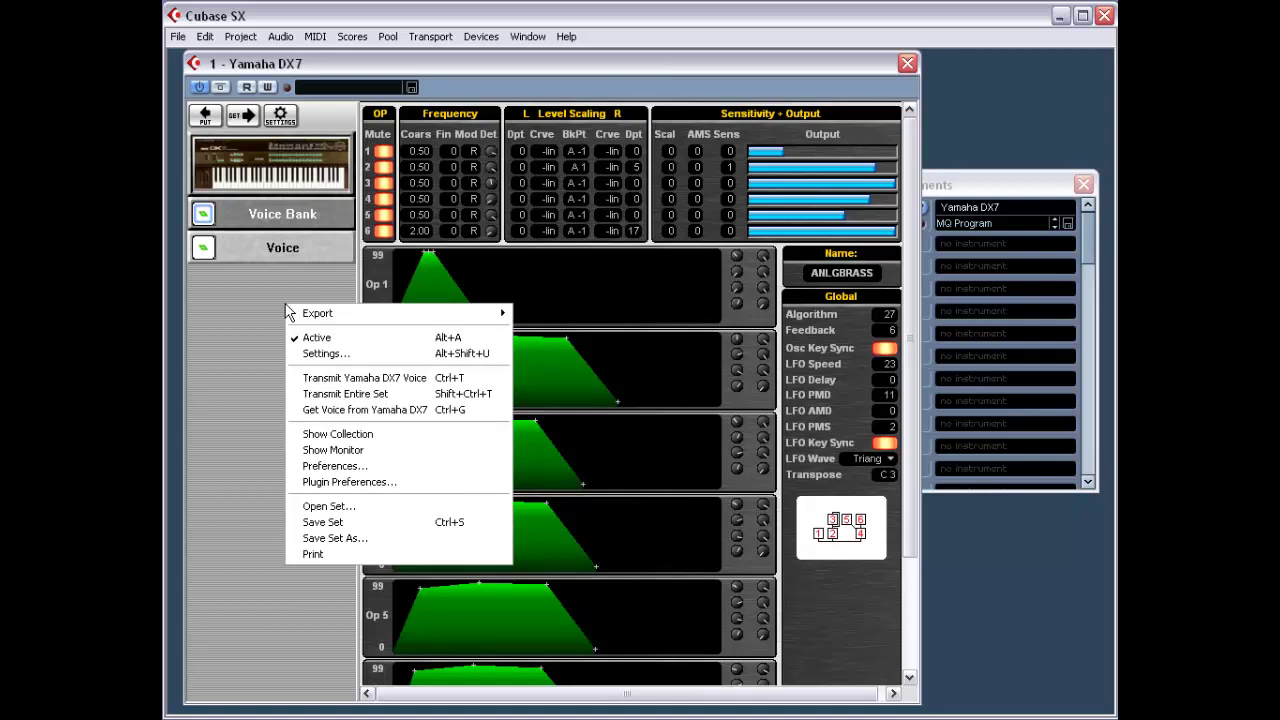
left_click(348, 483)
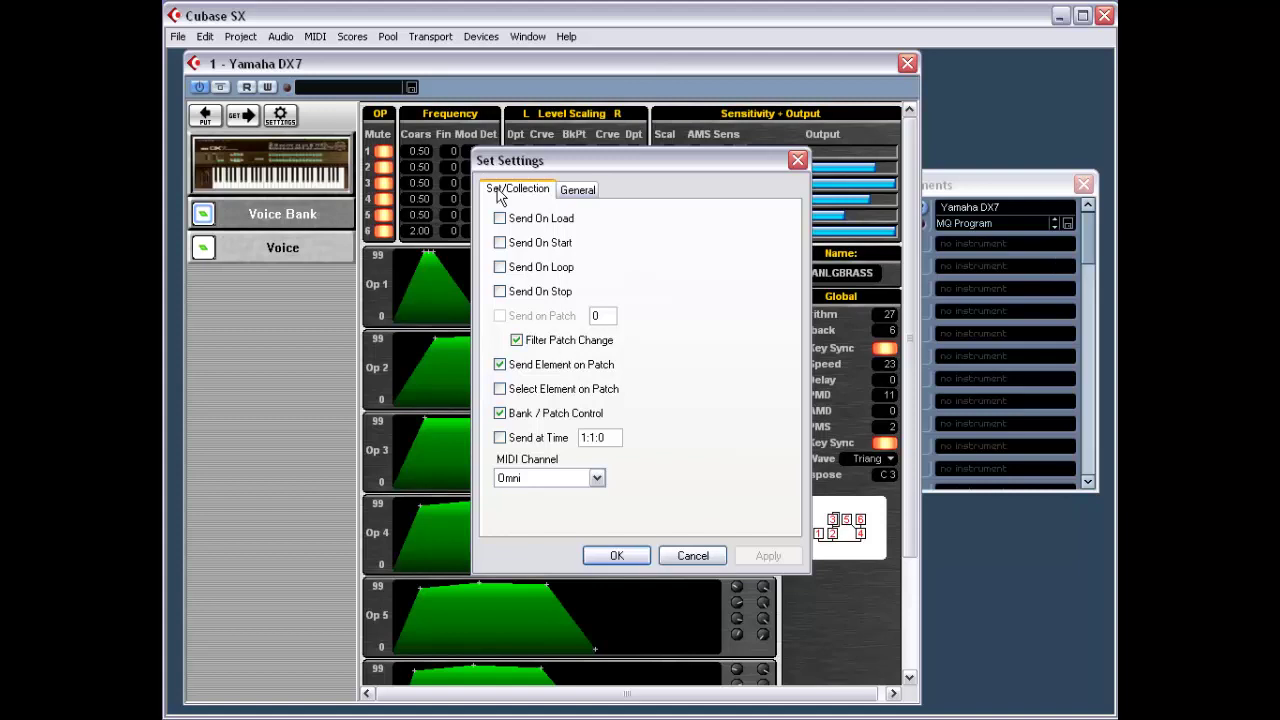
left_click(580, 191)
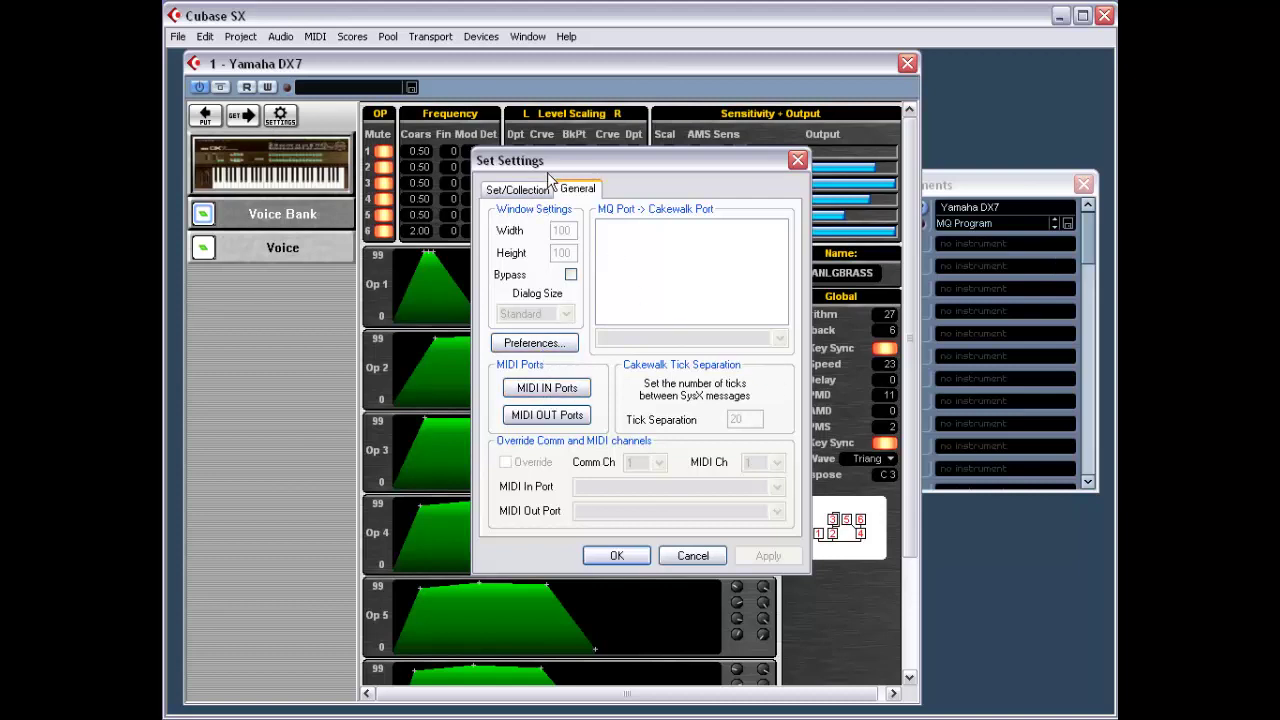
left_click(548, 388)
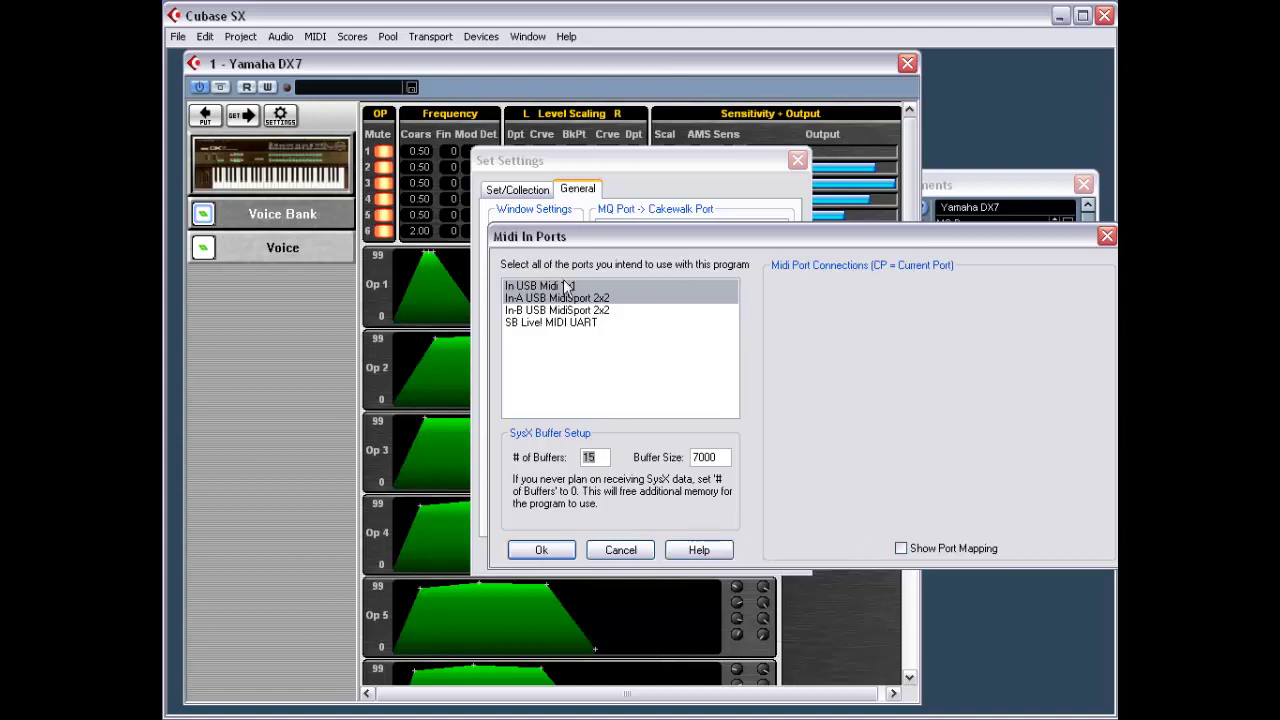
left_click(627, 556)
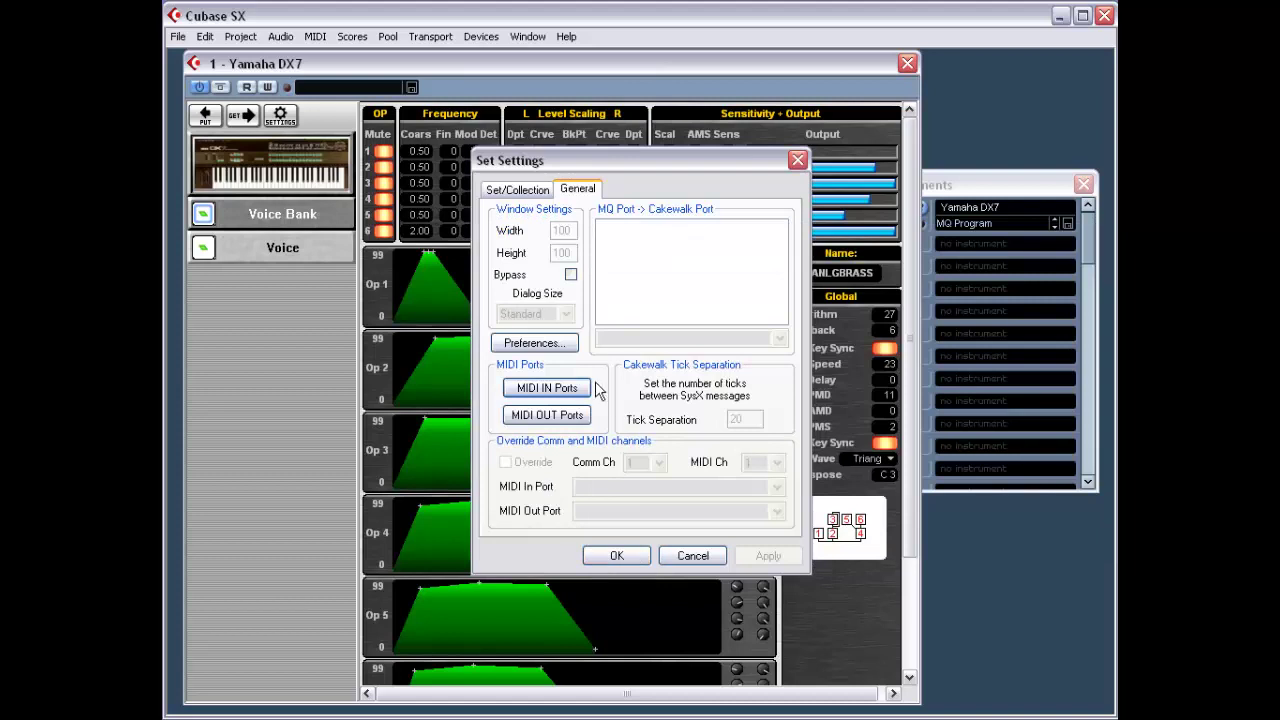
left_click(557, 416)
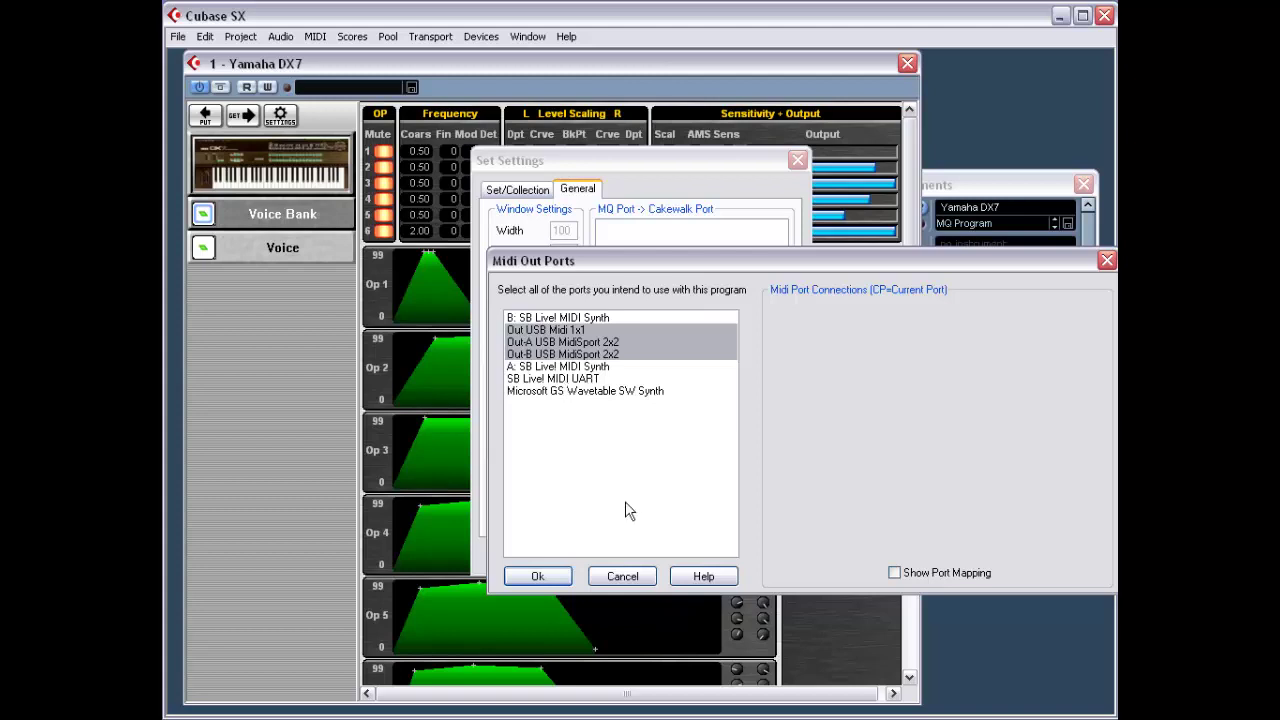
left_click(619, 580)
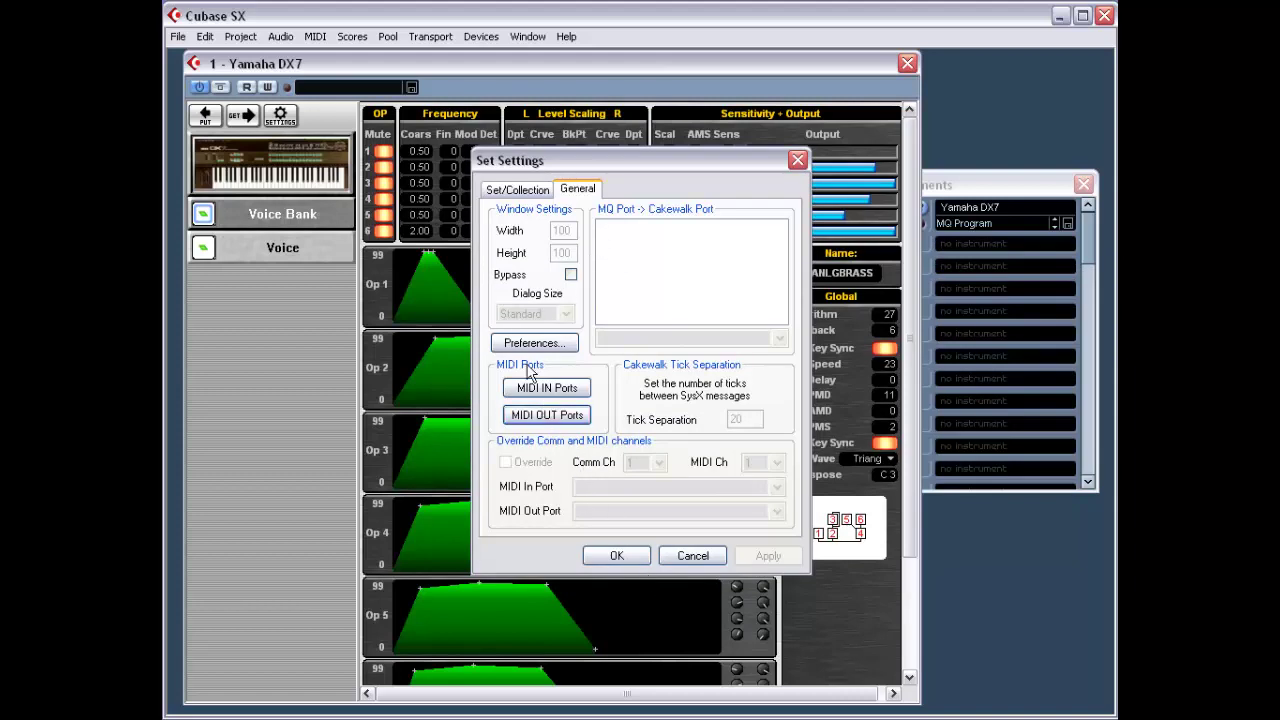
left_click(692, 555)
Review the Port In and Port Out choices in the Voice settings and leave the dialog without saving.
left_click(285, 120)
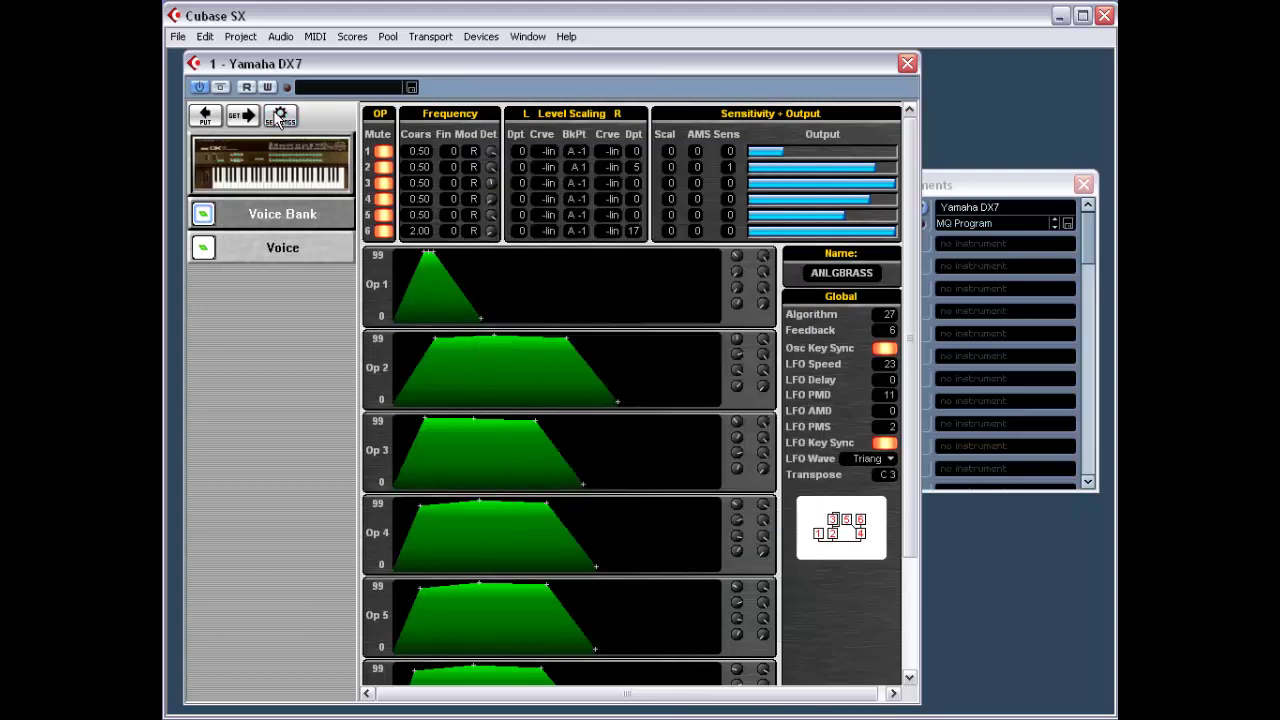
left_click(370, 257)
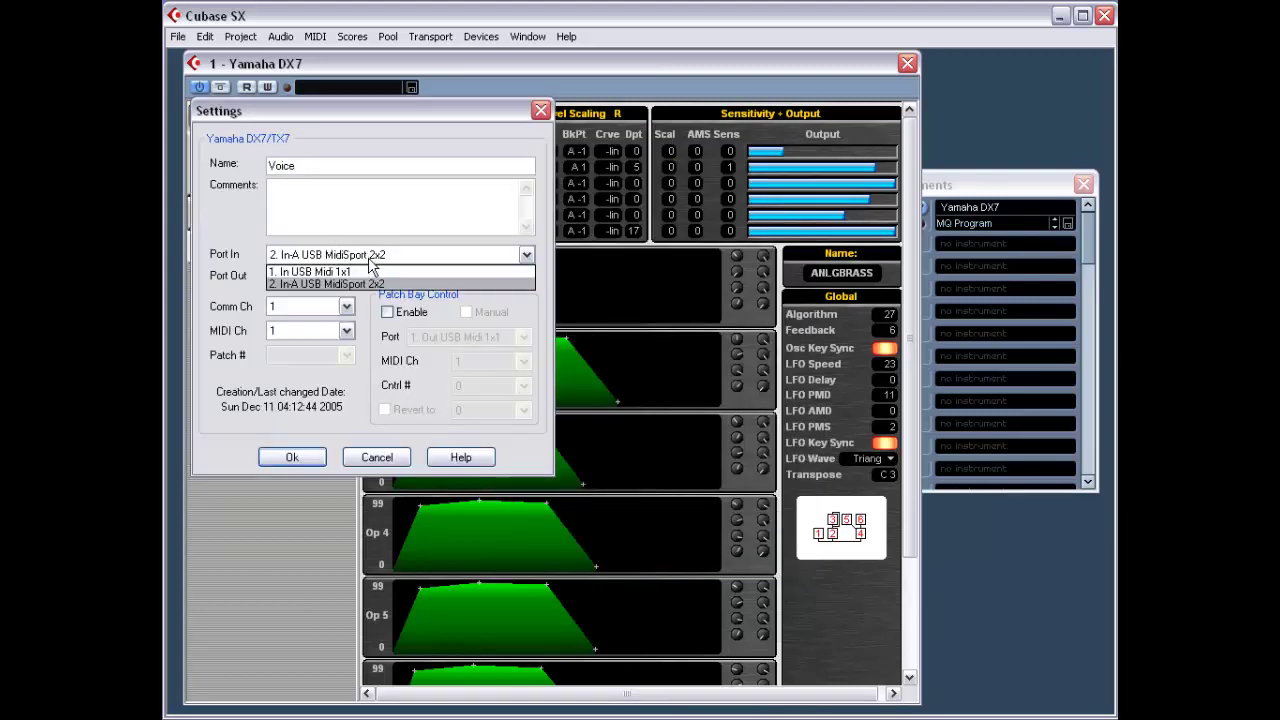
left_click(330, 281)
left_click(330, 278)
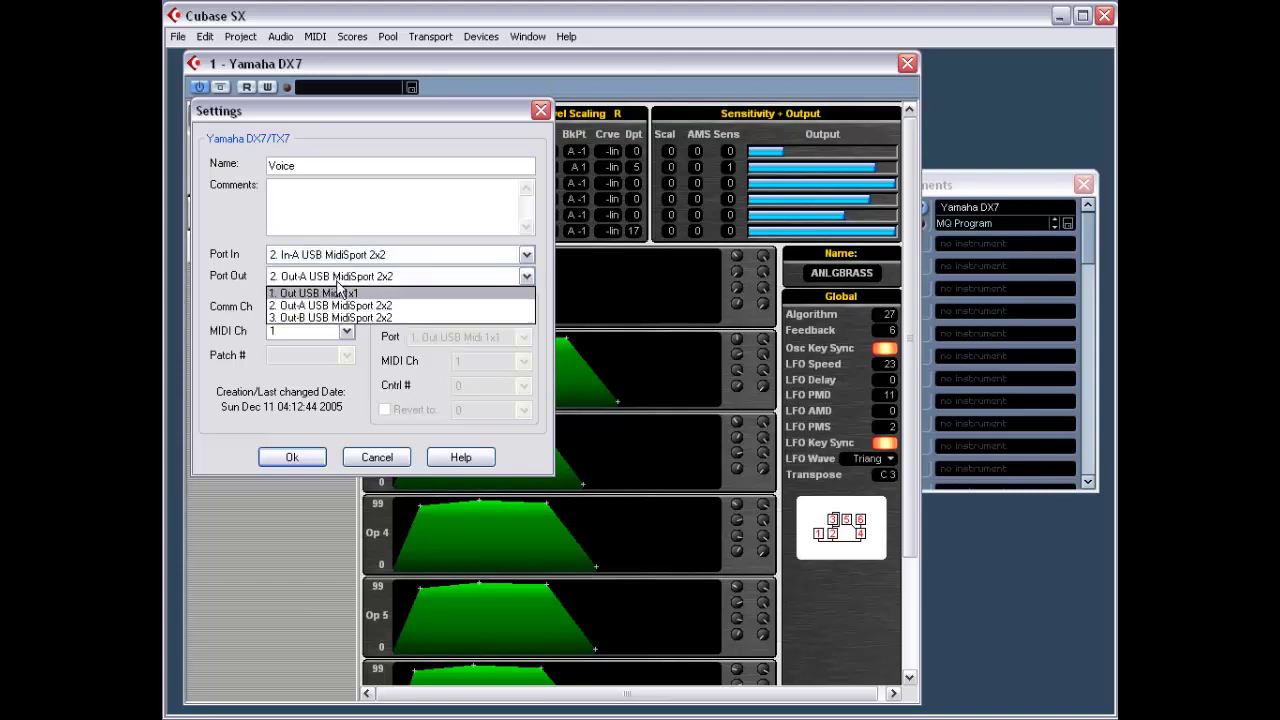
left_click(233, 311)
left_click(376, 457)
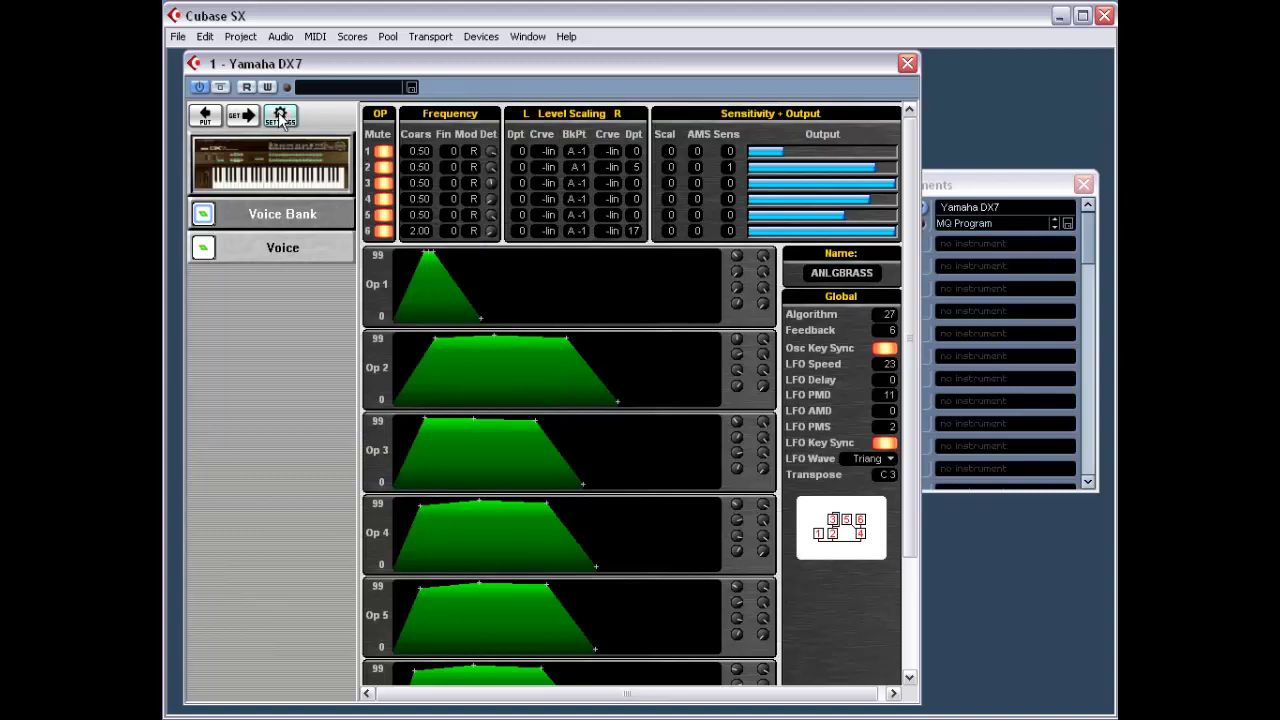
Try enabling the Send On Load, Send On Start, Send On Loop and Send On Stop options in the plug-in preferences.
right_click(231, 357)
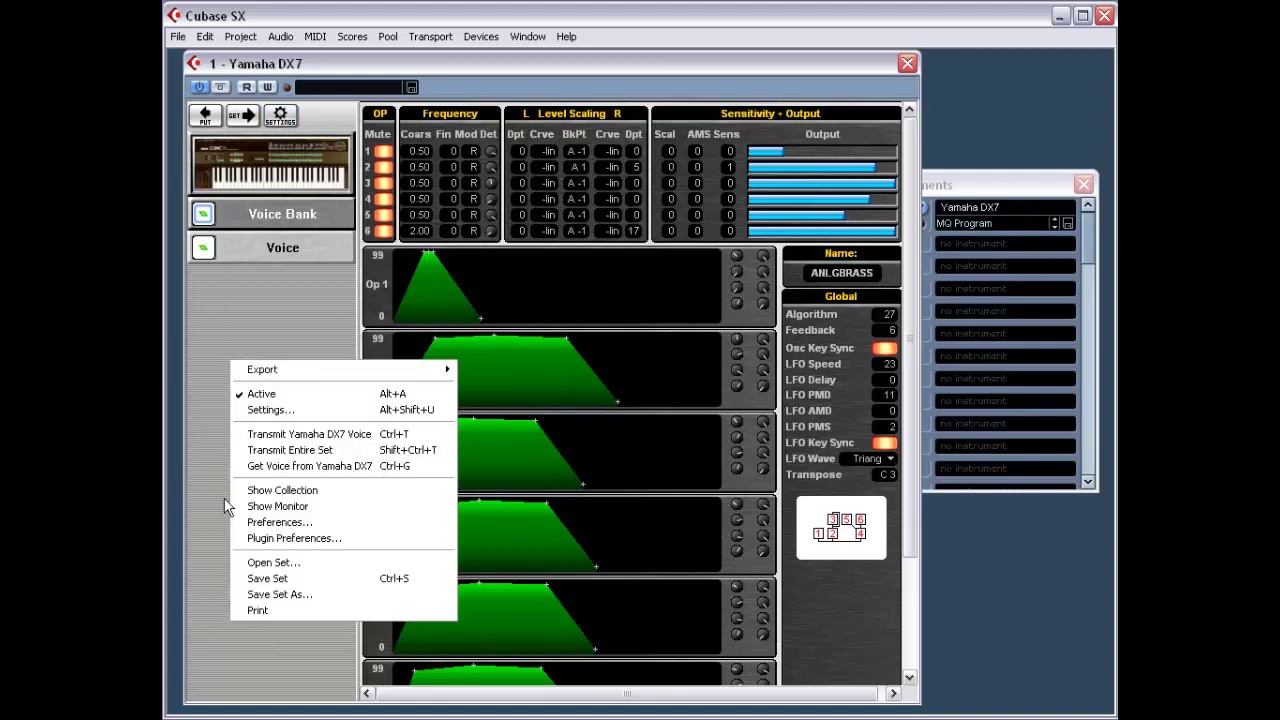
left_click(306, 539)
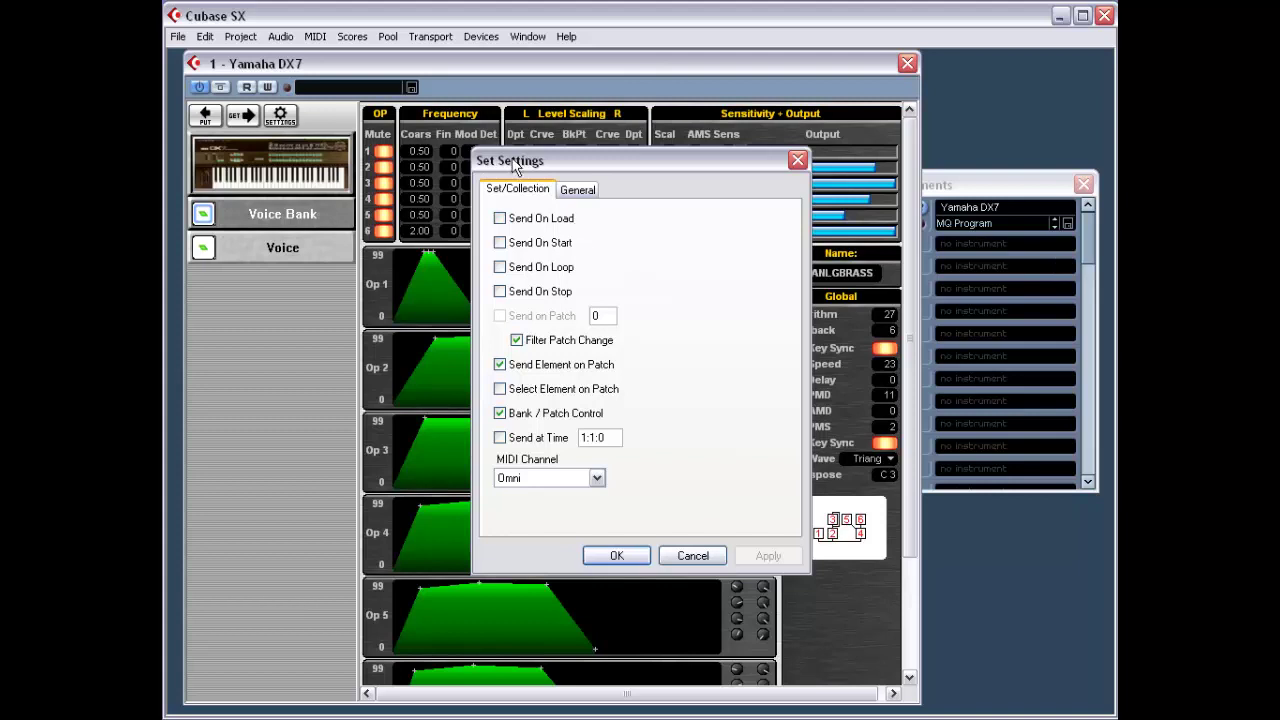
left_click(535, 222)
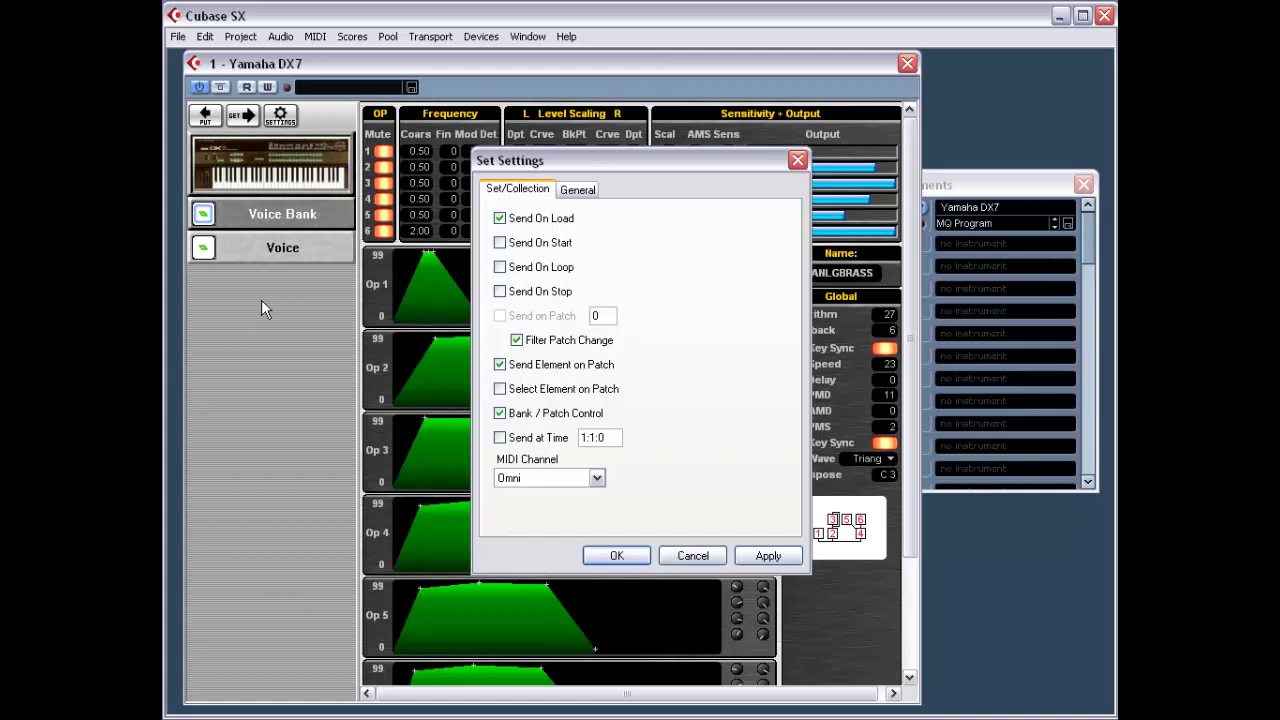
left_click(522, 219)
left_click(500, 243)
left_click(518, 272)
left_click(530, 245)
left_click(527, 223)
Review the MIDI Channel choices in the plug-in preferences and leave the dialog without saving.
left_click(545, 481)
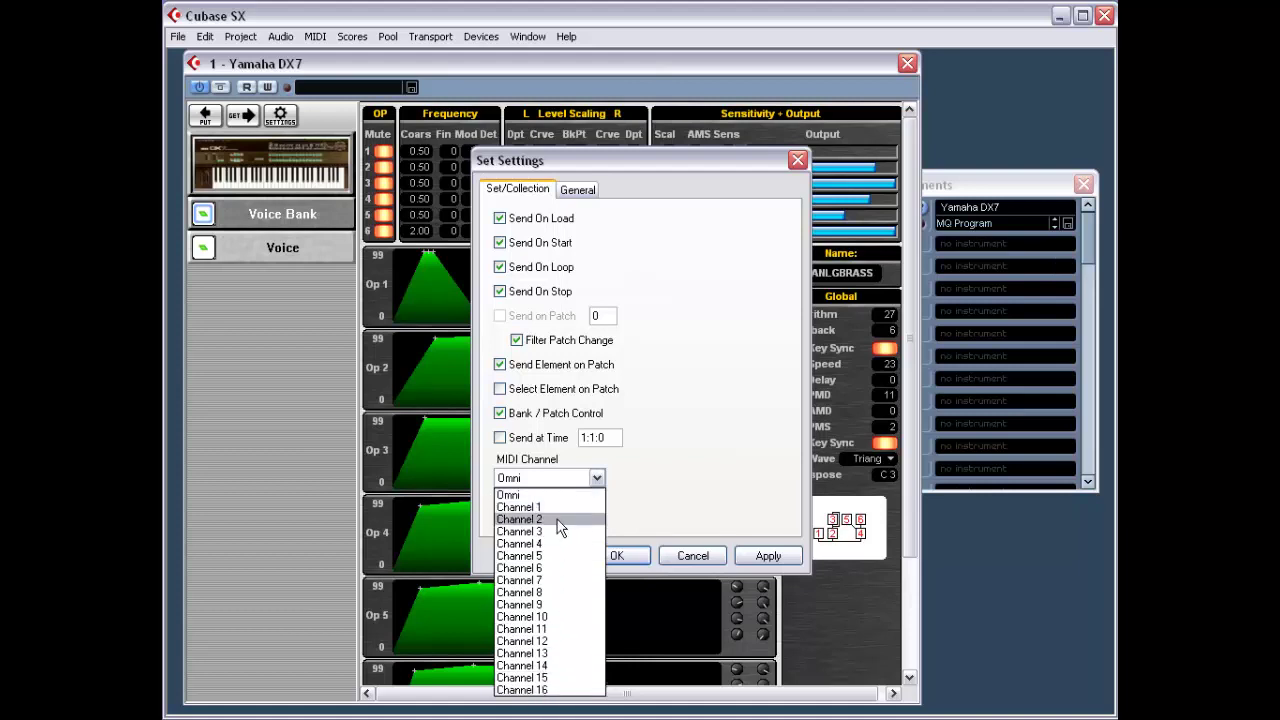
left_click(713, 470)
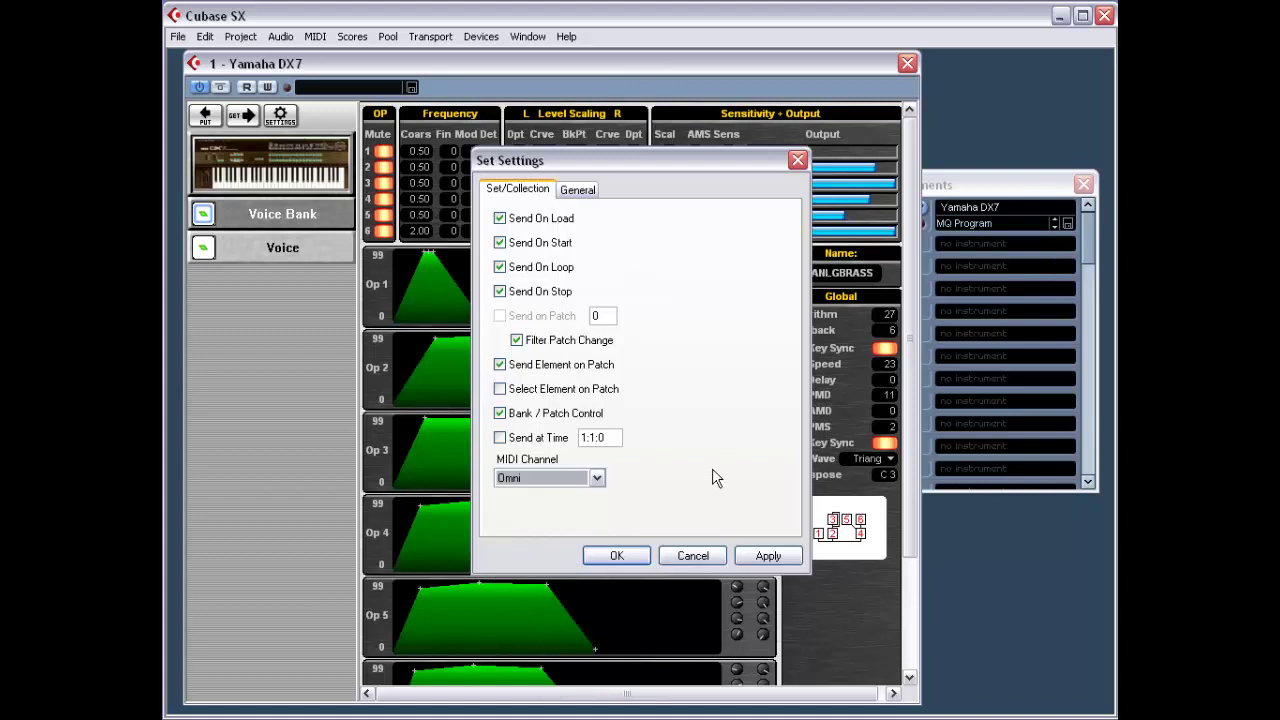
left_click(693, 558)
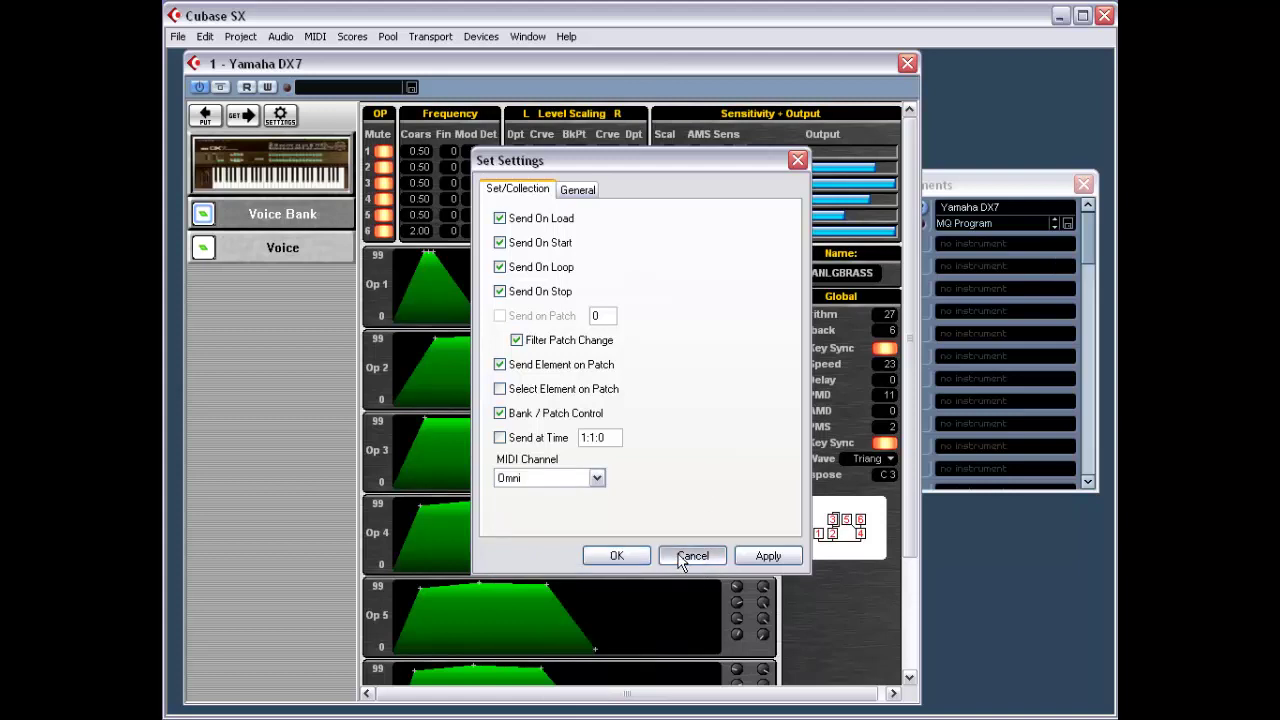
left_click(680, 560)
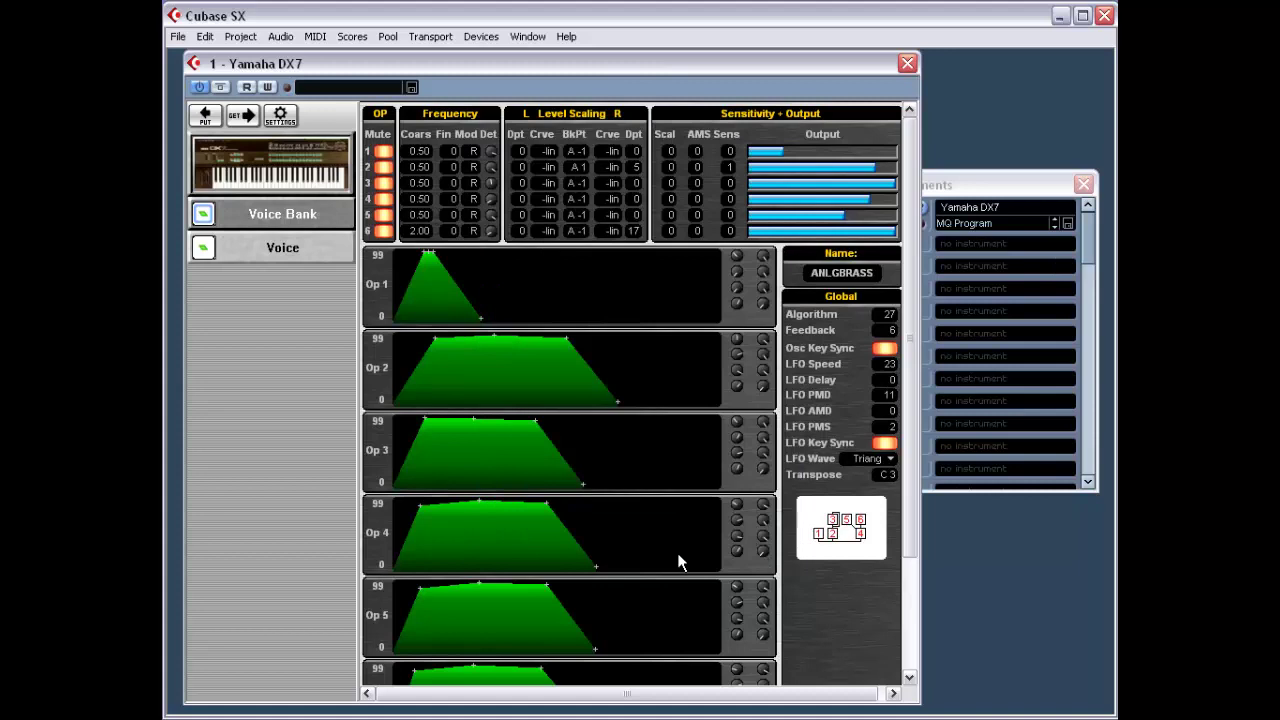
Show the Collection pane beside the DX7 voice editor and hide it again.
right_click(274, 290)
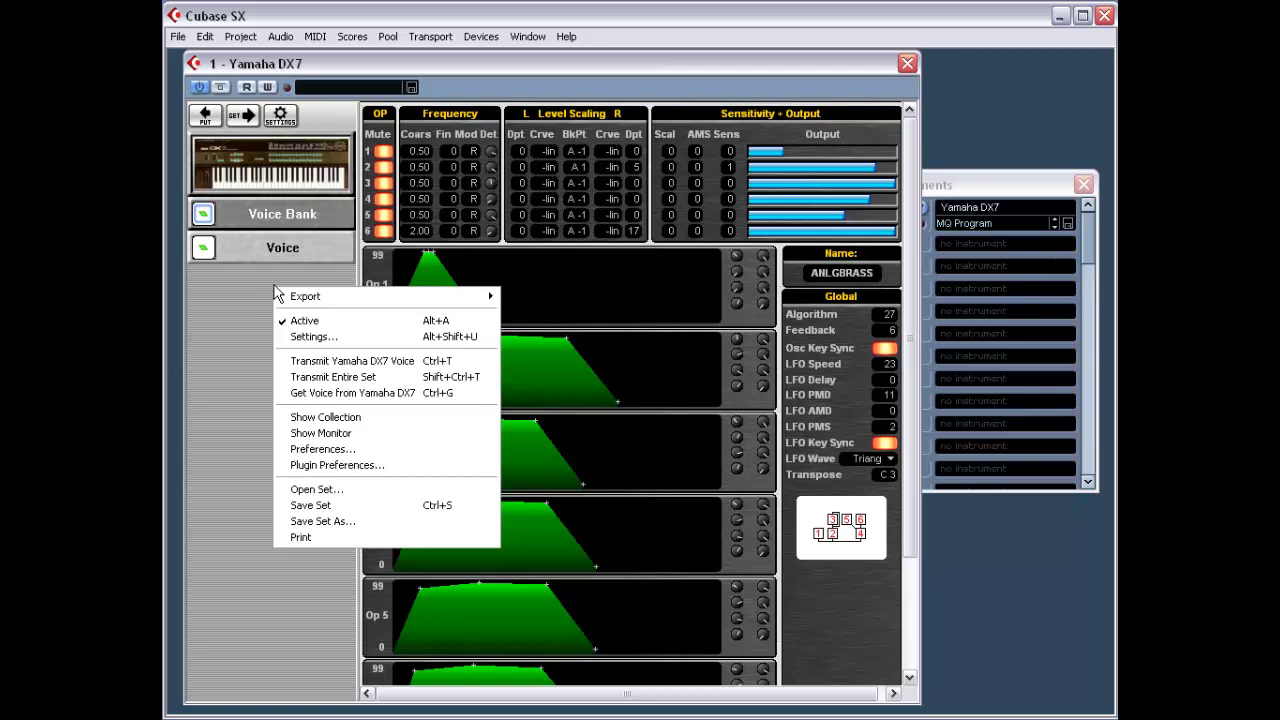
left_click(361, 425)
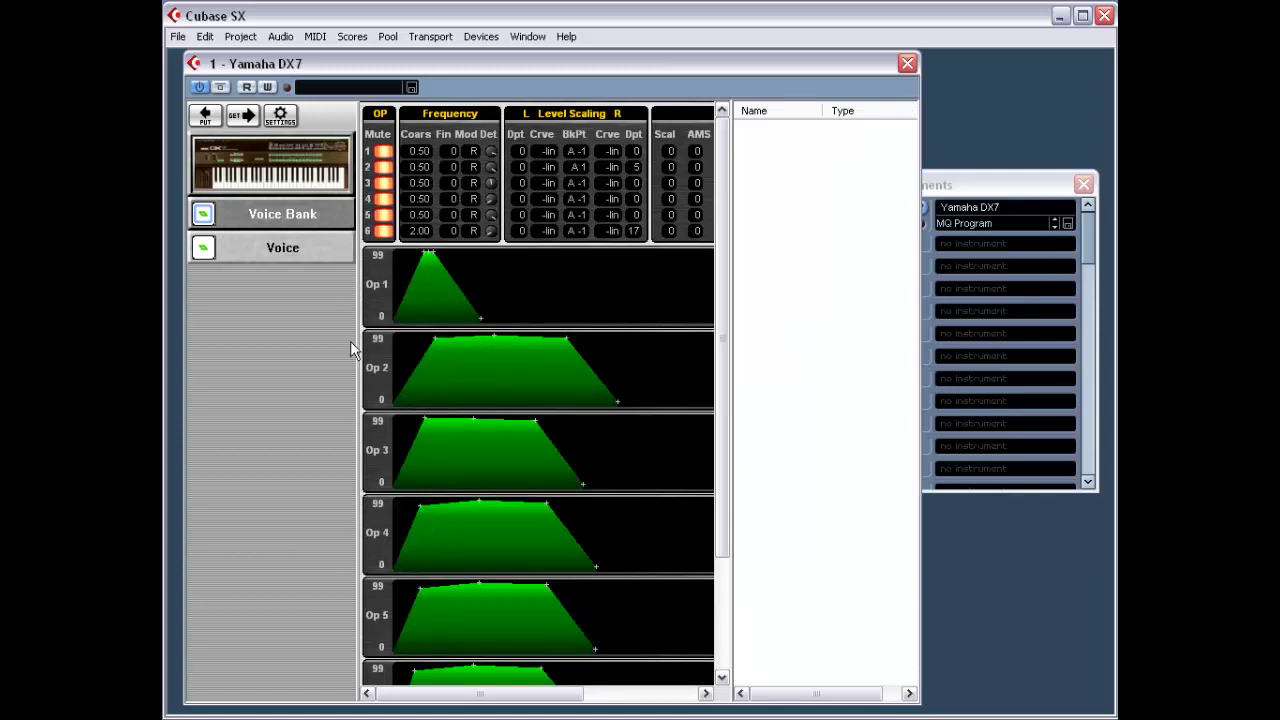
right_click(272, 328)
left_click(322, 453)
Show the MIDI monitor and edit the voice, lowering the Operator 2 to 4 outputs (Operator 4 to about 22) and lengthening the Op 1 envelope.
right_click(264, 360)
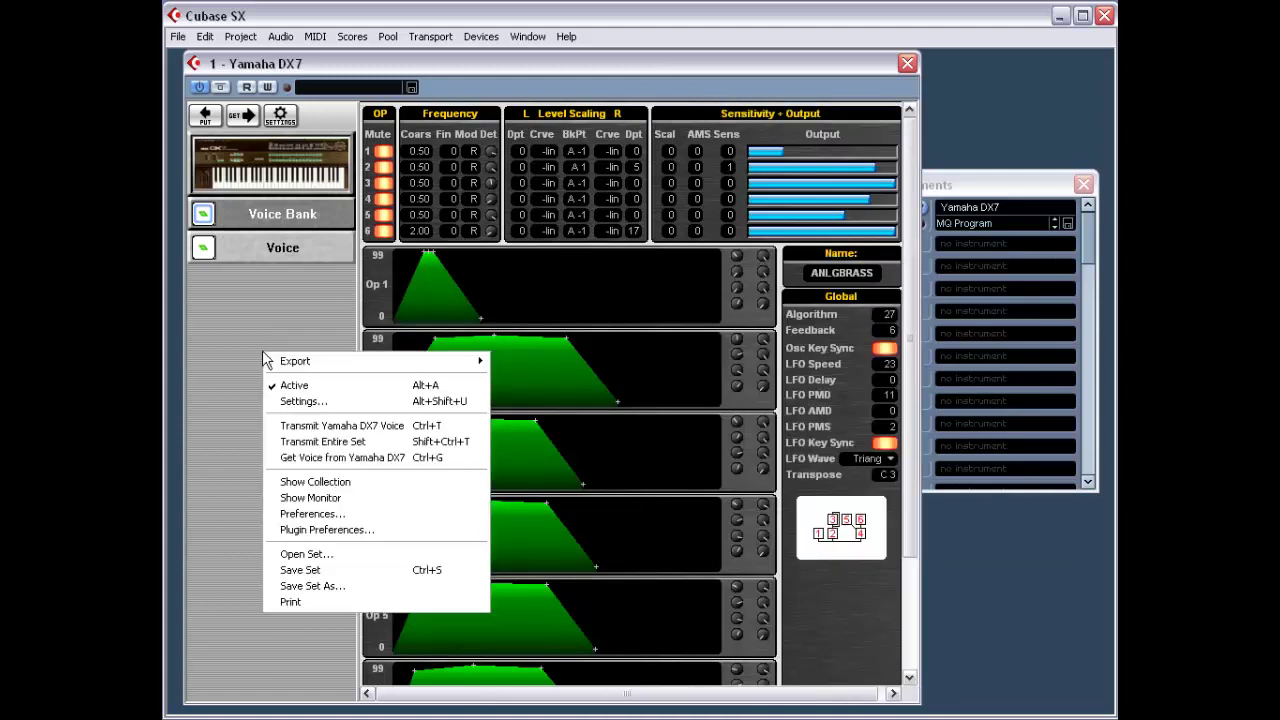
left_click(351, 497)
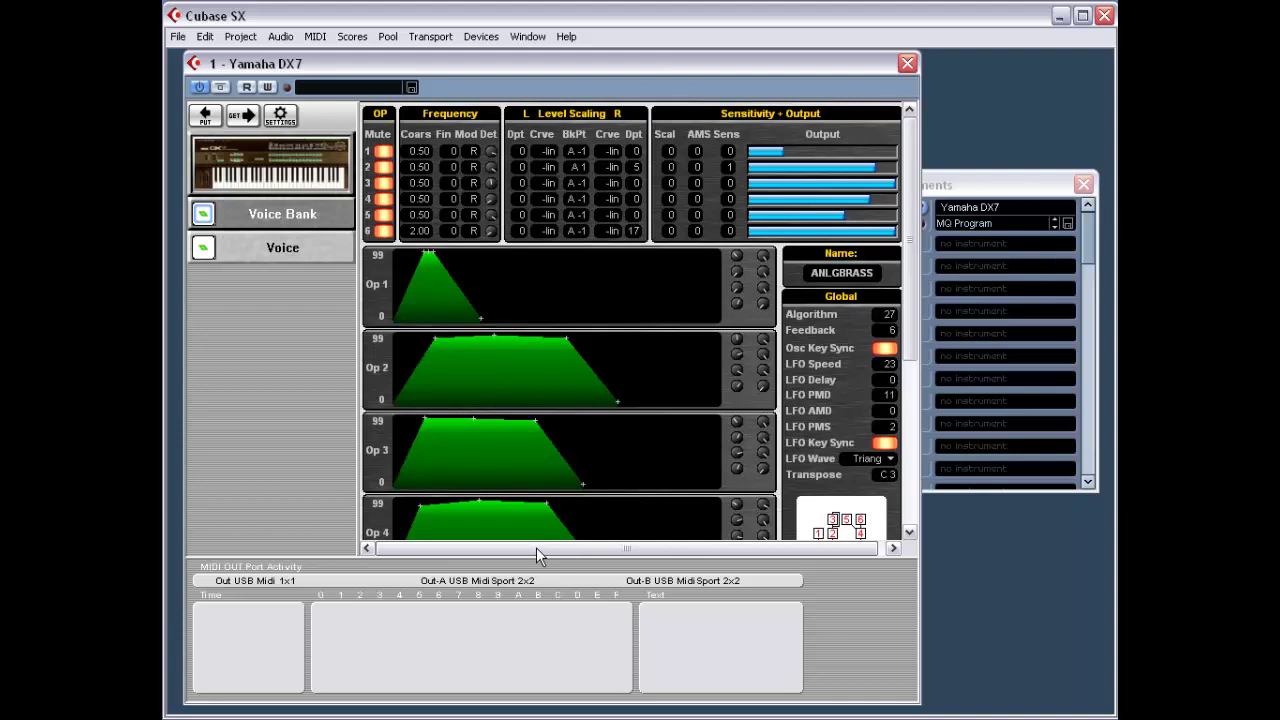
left_click_drag(838, 167, 779, 207)
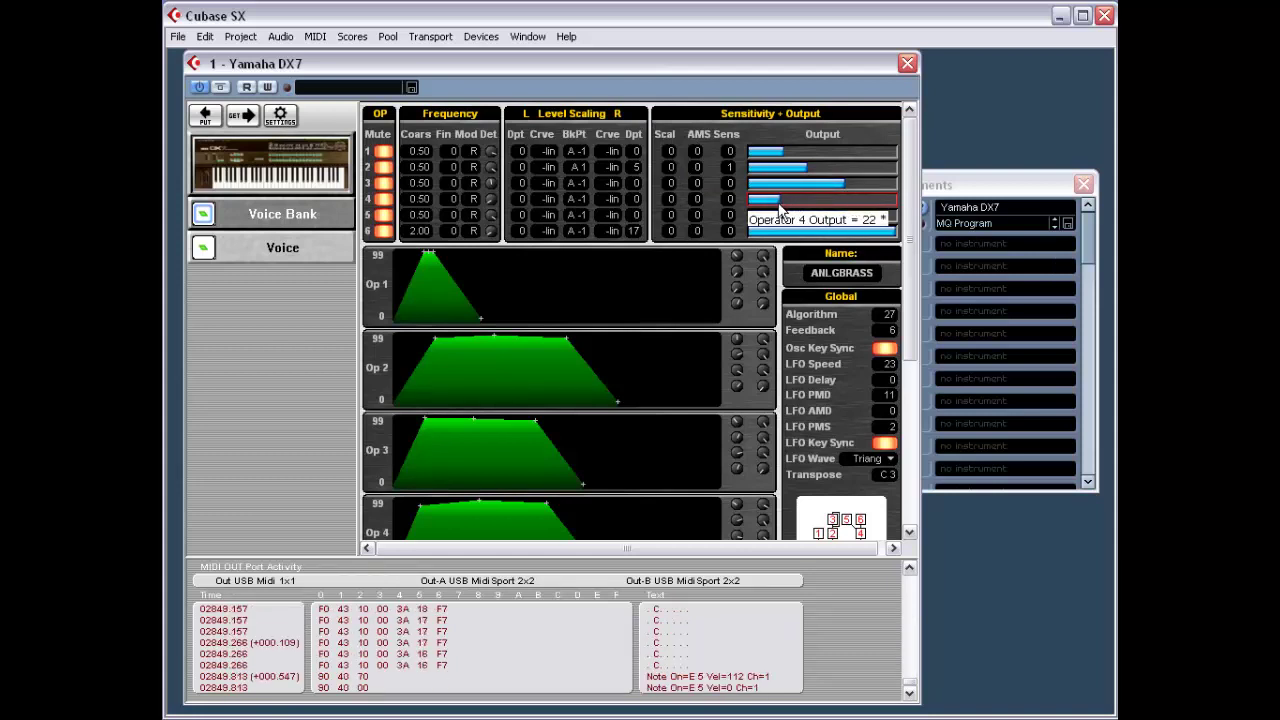
left_click_drag(436, 257, 473, 286)
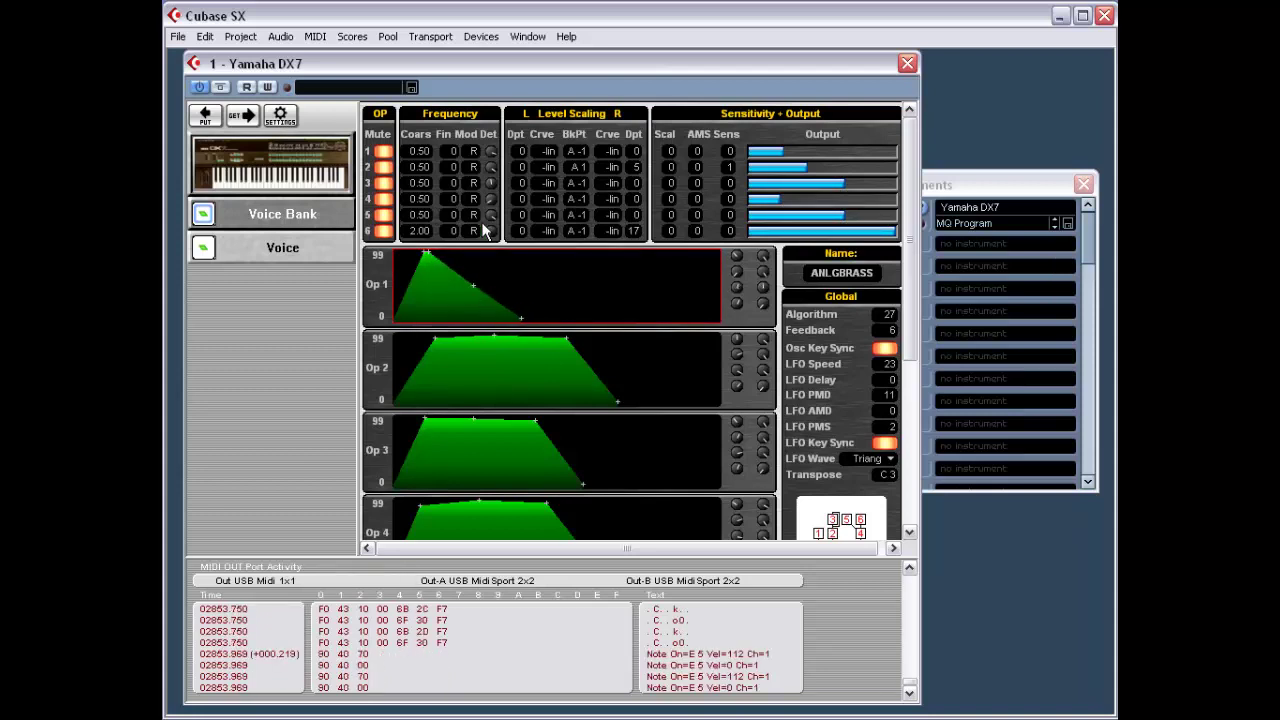
Show the DX7 Voice Bank and audition the ANLGBRASS and HORNS 1 voices.
left_click(276, 220)
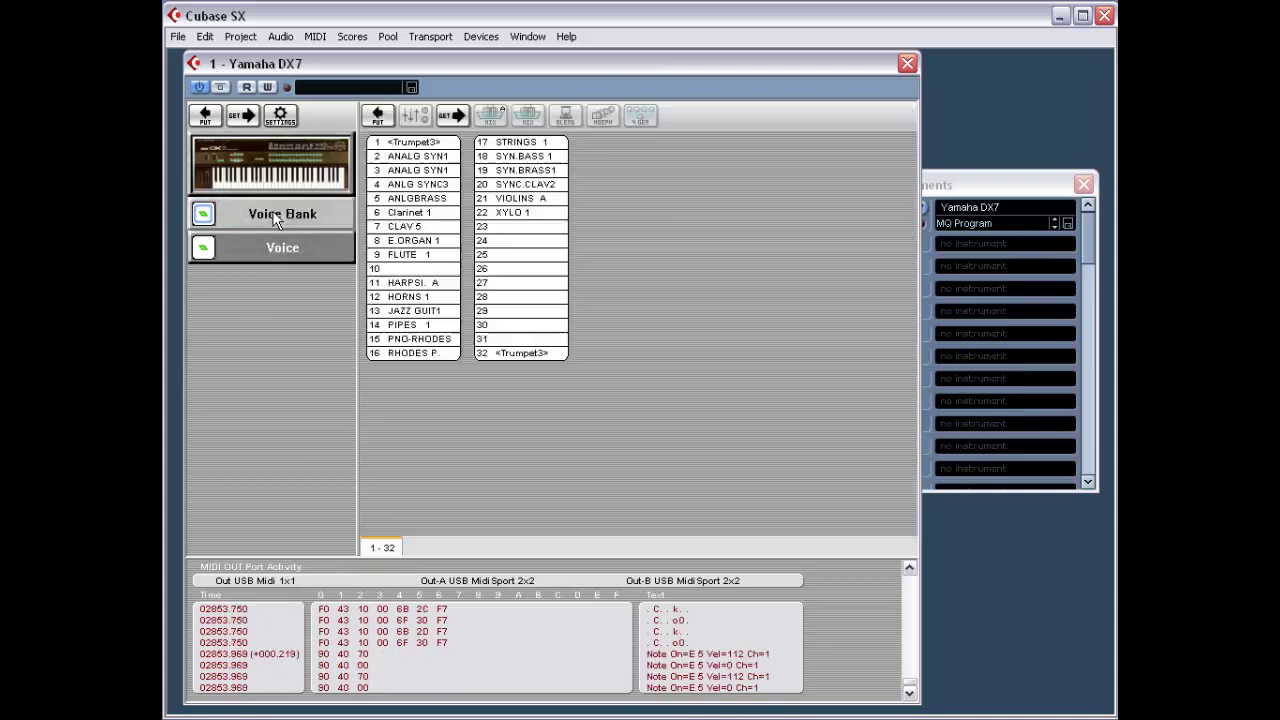
left_click(436, 205)
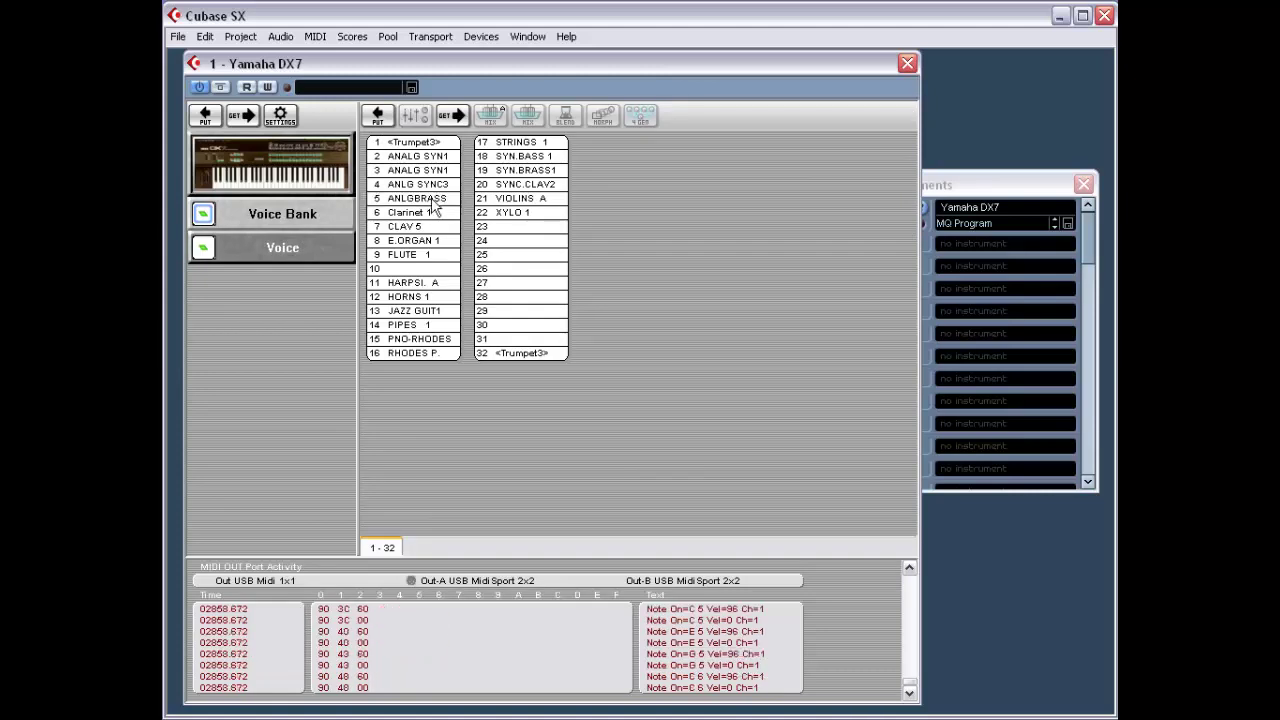
left_click(436, 300)
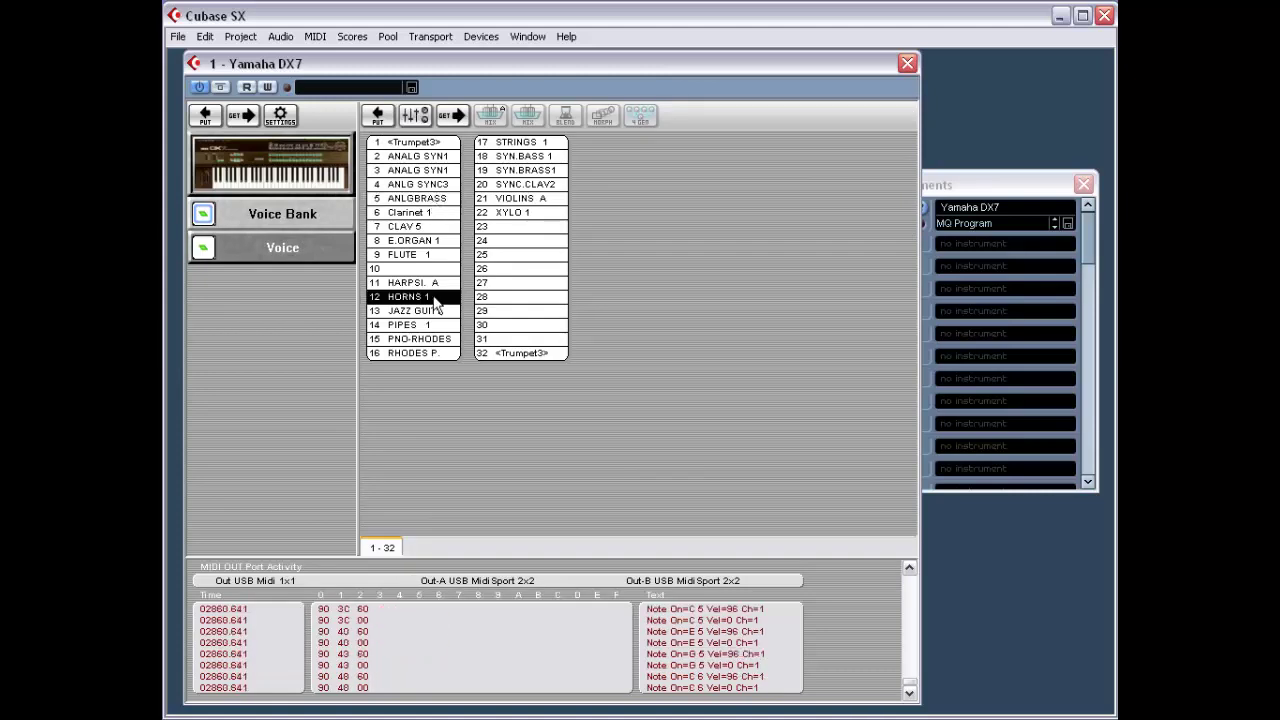
Select all voices in the bank, examine the commands available for them and clear the selection.
left_click_drag(585, 364, 366, 146)
right_click(676, 206)
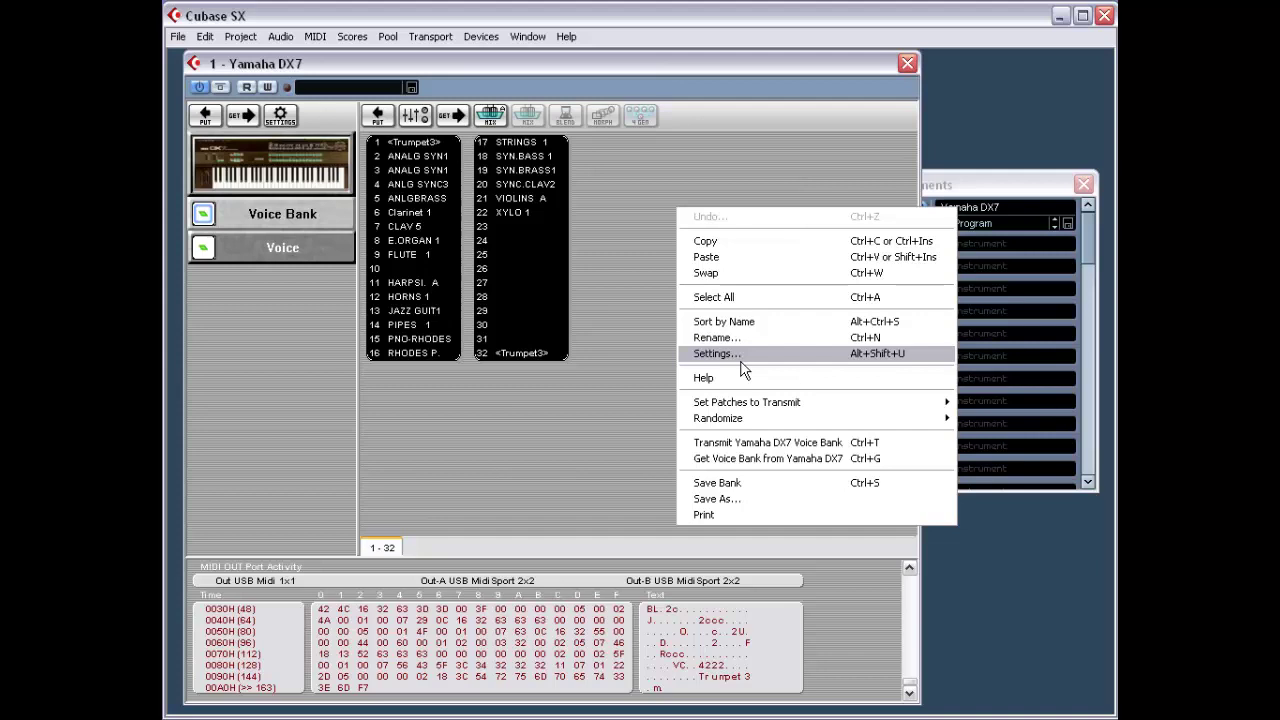
left_click(615, 427)
left_click_drag(372, 354, 515, 245)
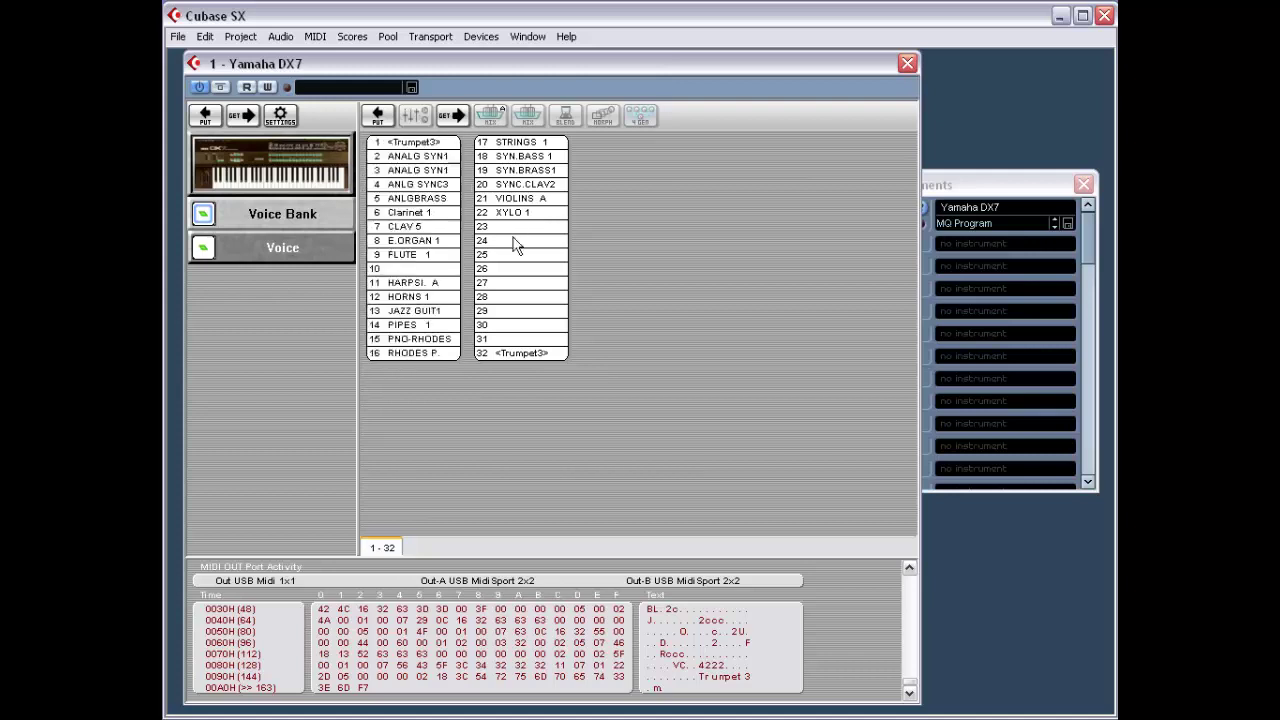
Review the DX7 set's commands and transmit the Voice Bank to the synth.
right_click(277, 278)
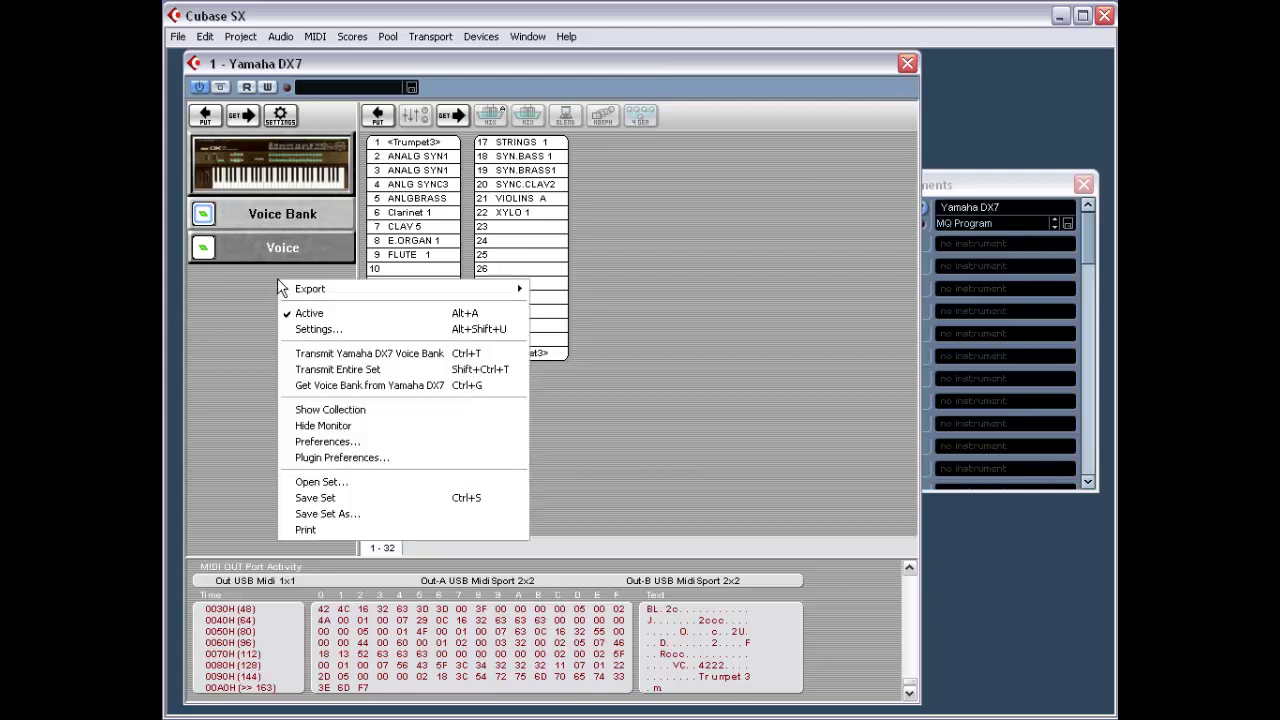
left_click(237, 297)
left_click(240, 115)
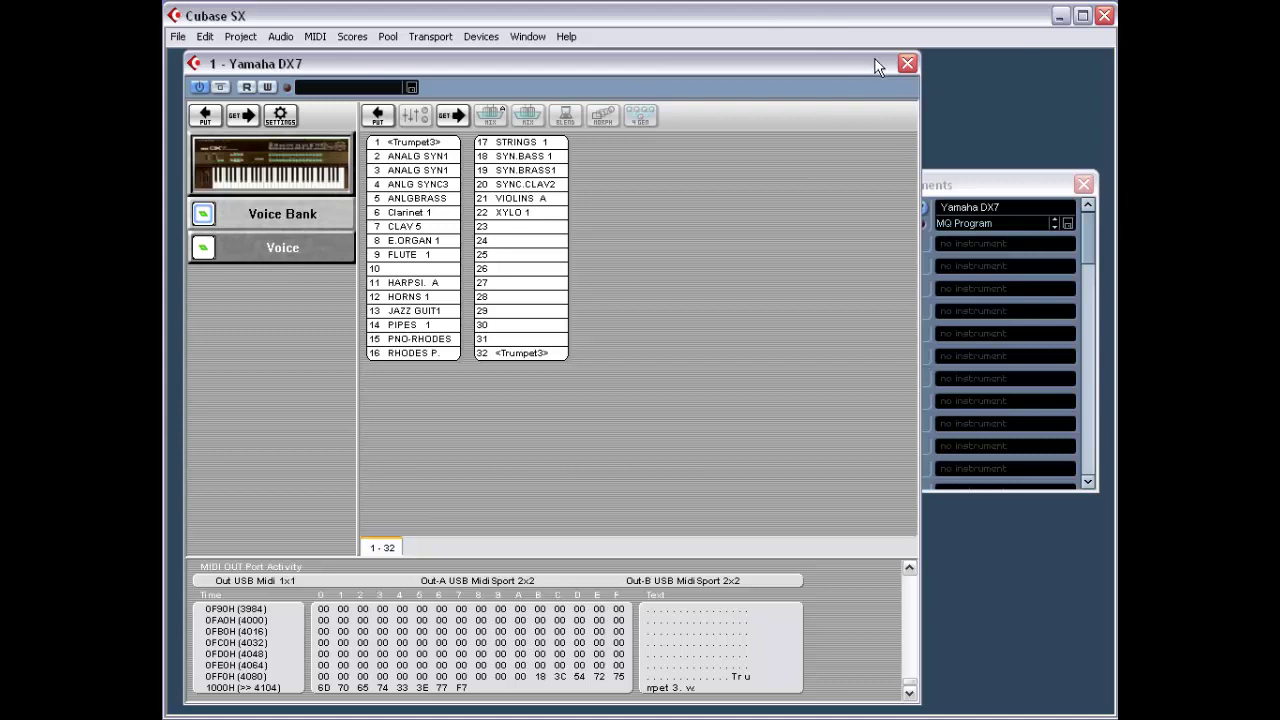
Close the Yamaha DX7 editor and load Korg M1 into VST instrument slot 2 without defining its Combi Bank.
left_click(907, 63)
left_click(966, 244)
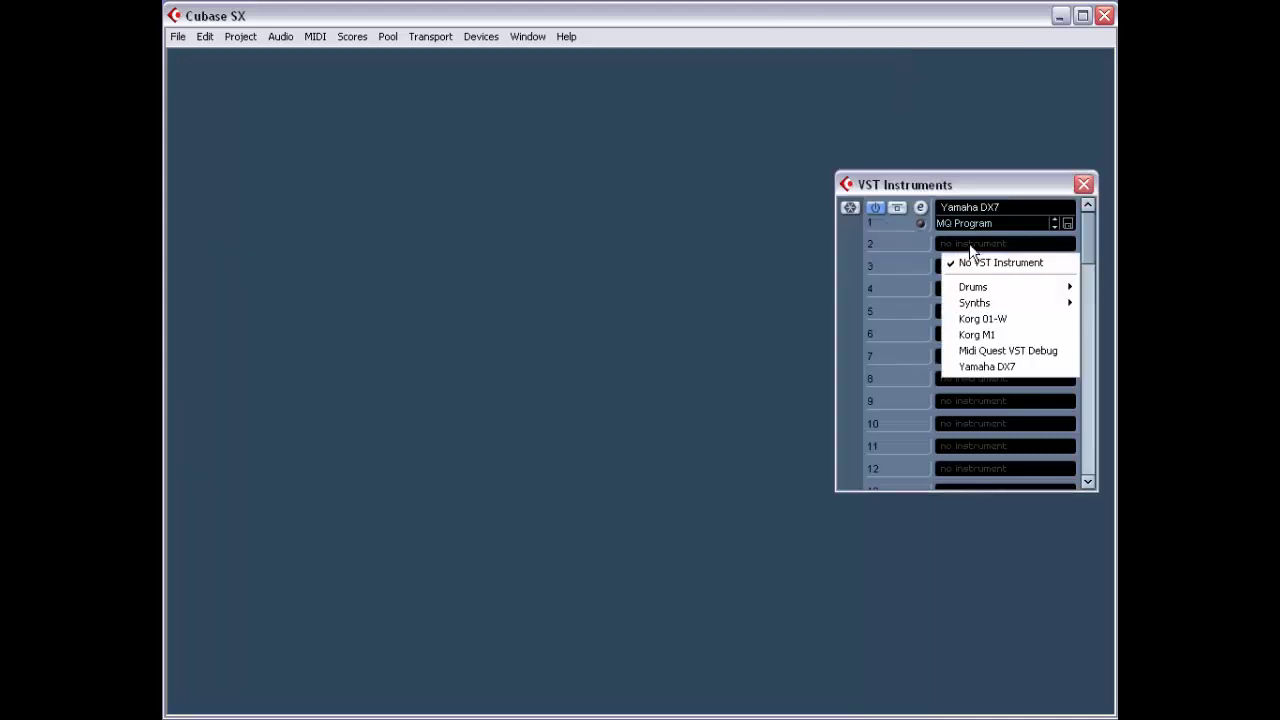
left_click(1007, 335)
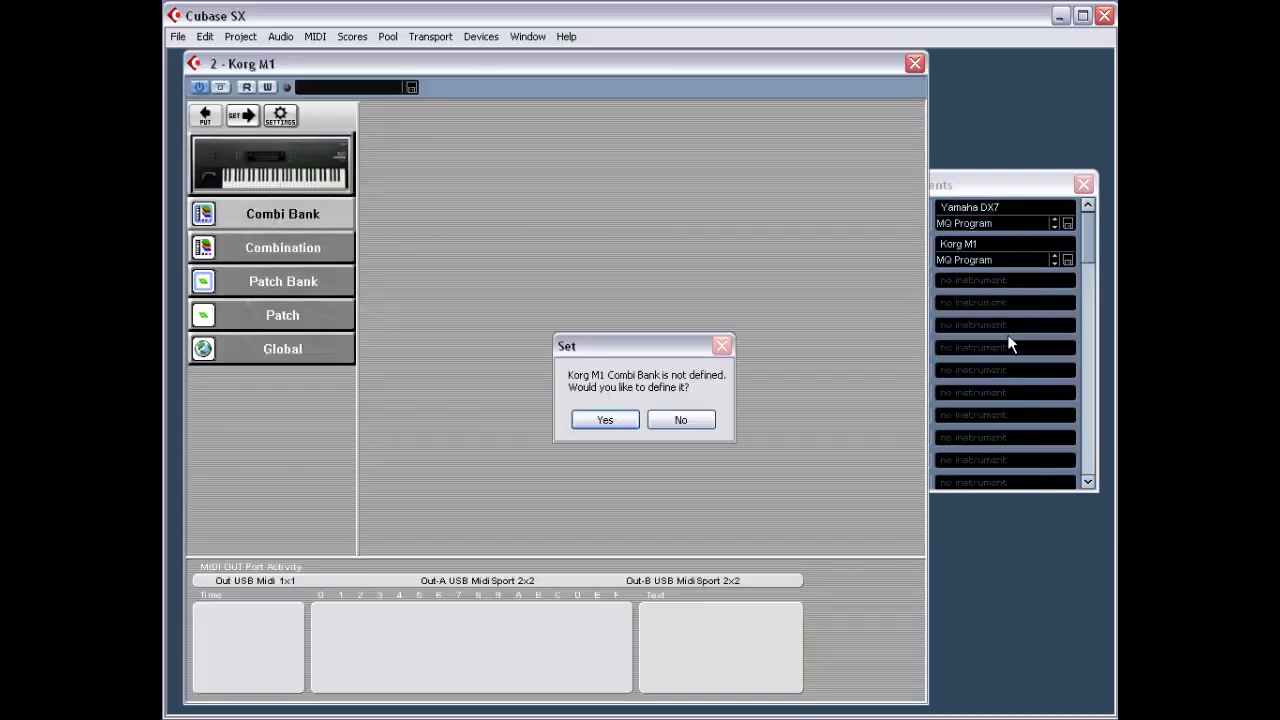
left_click(662, 426)
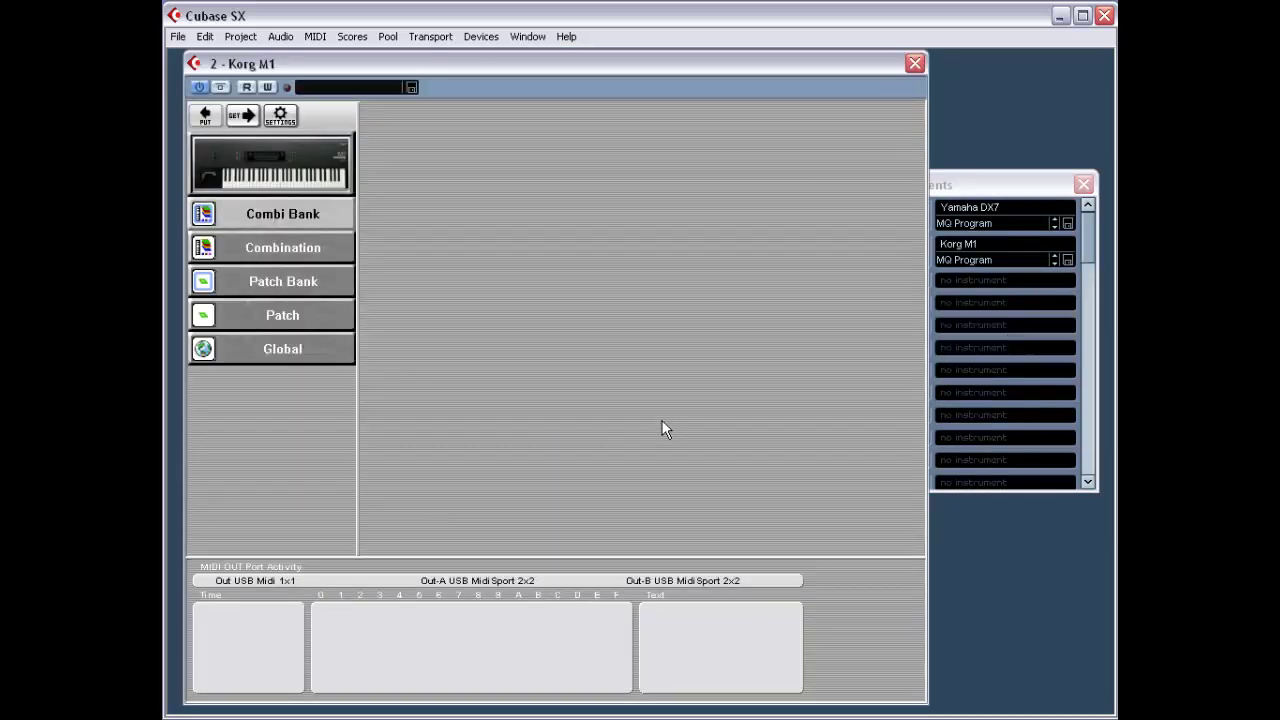
Load Korg 01-W into VST instrument slot 3 and define its Combi Bank.
left_click(1018, 180)
left_click(980, 281)
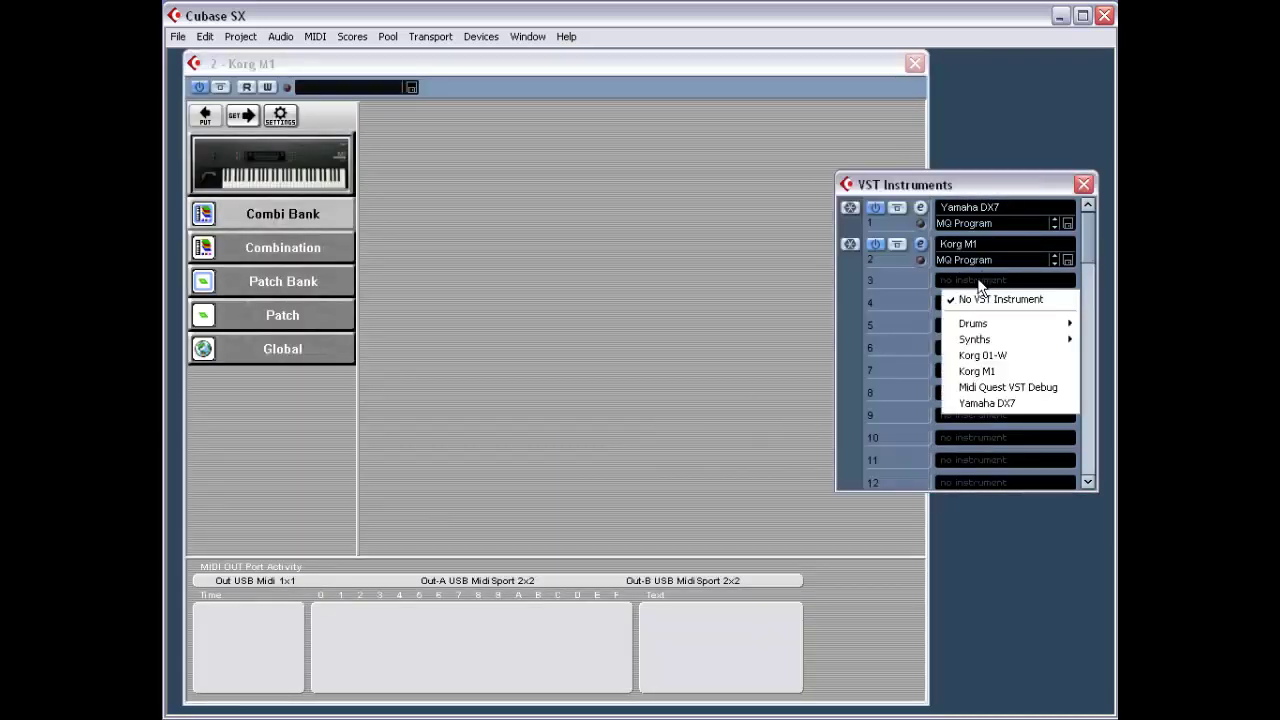
left_click(984, 355)
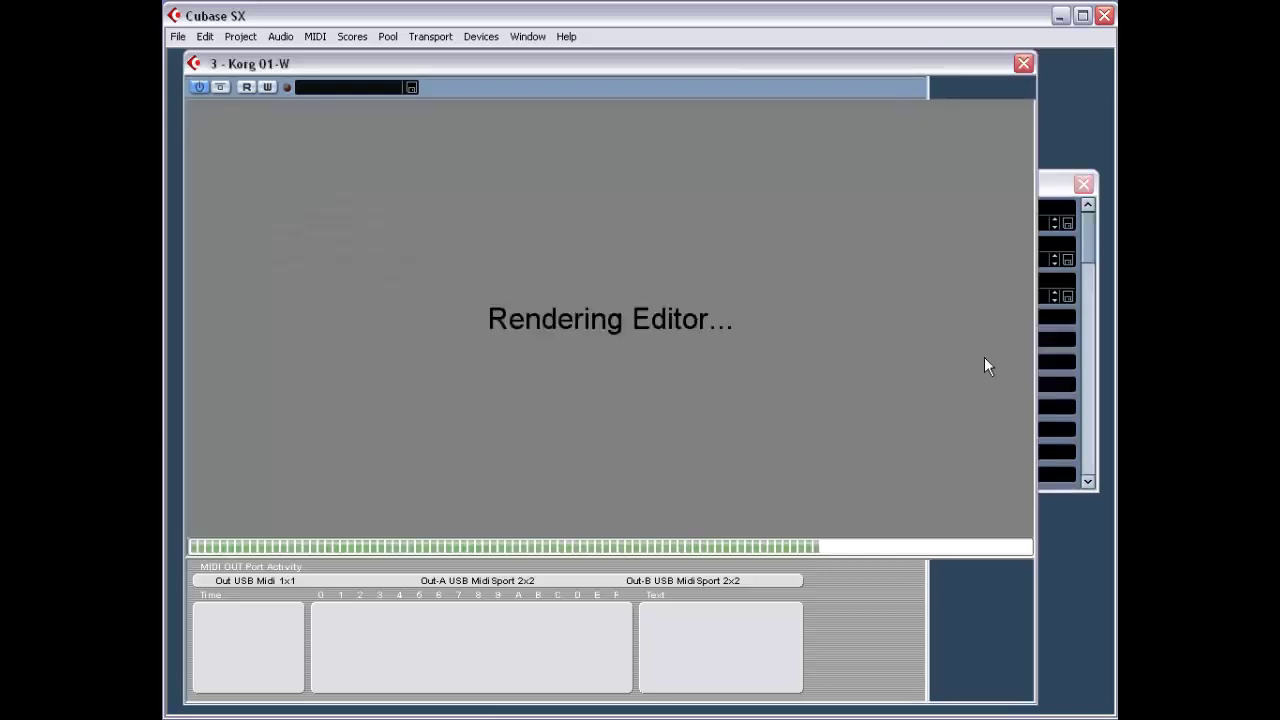
left_click(608, 420)
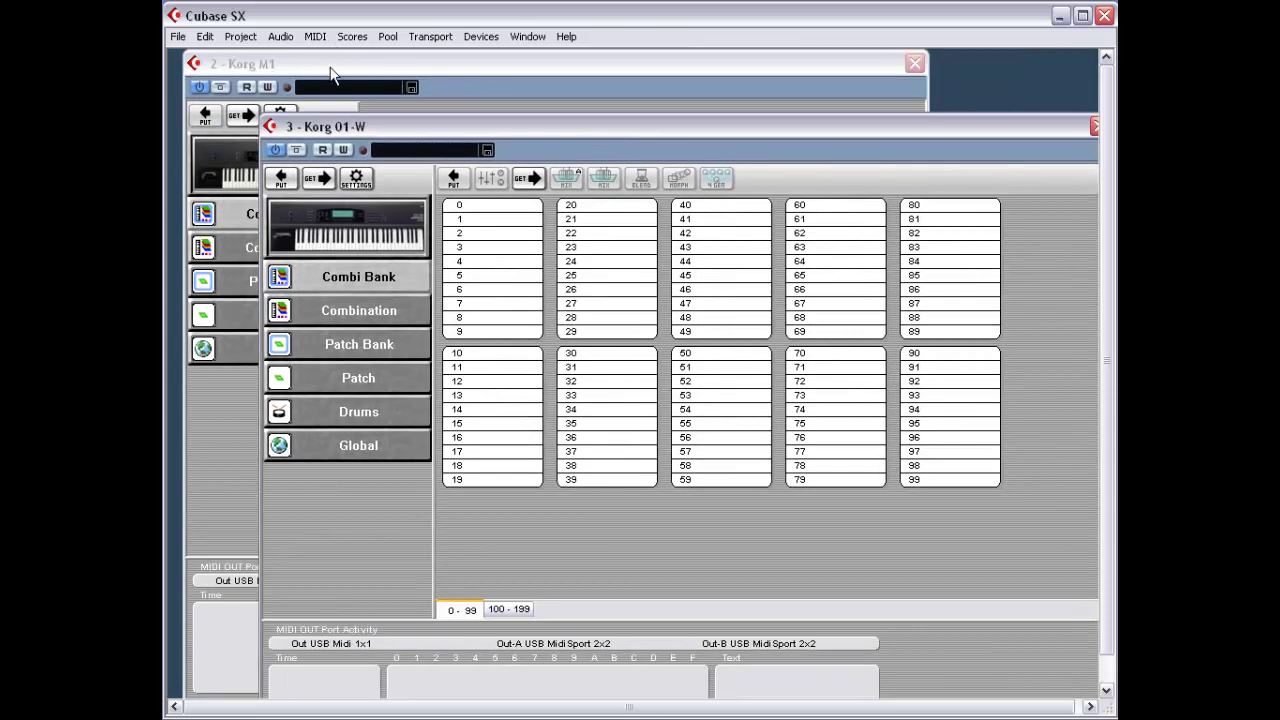
Bring the Korg M1 editor to the front and open the set M1.SQS in it.
left_click(333, 75)
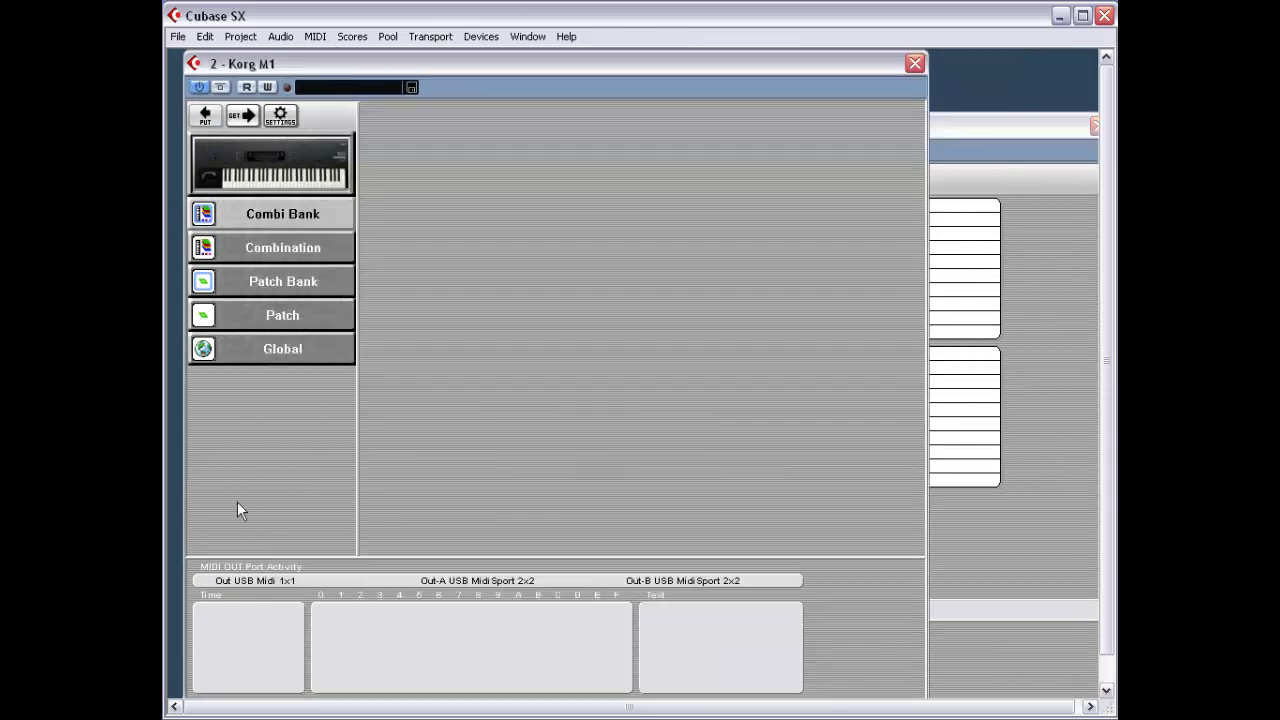
right_click(276, 419)
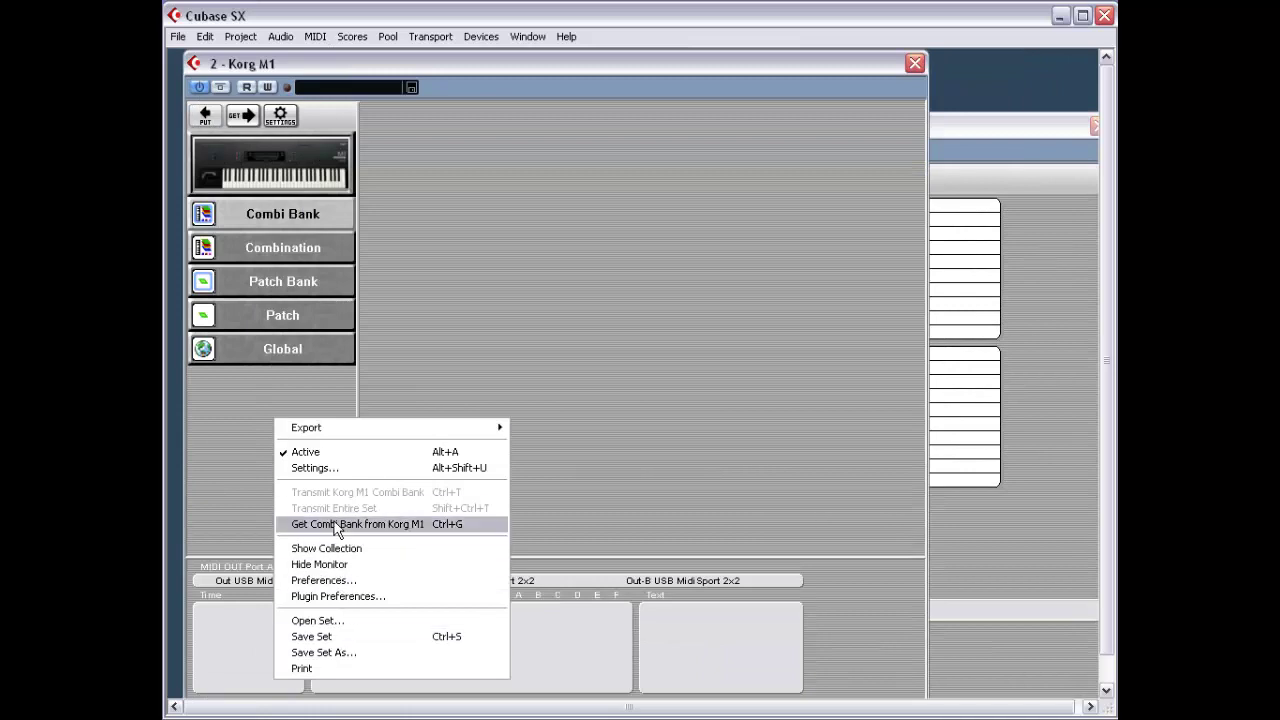
left_click(363, 621)
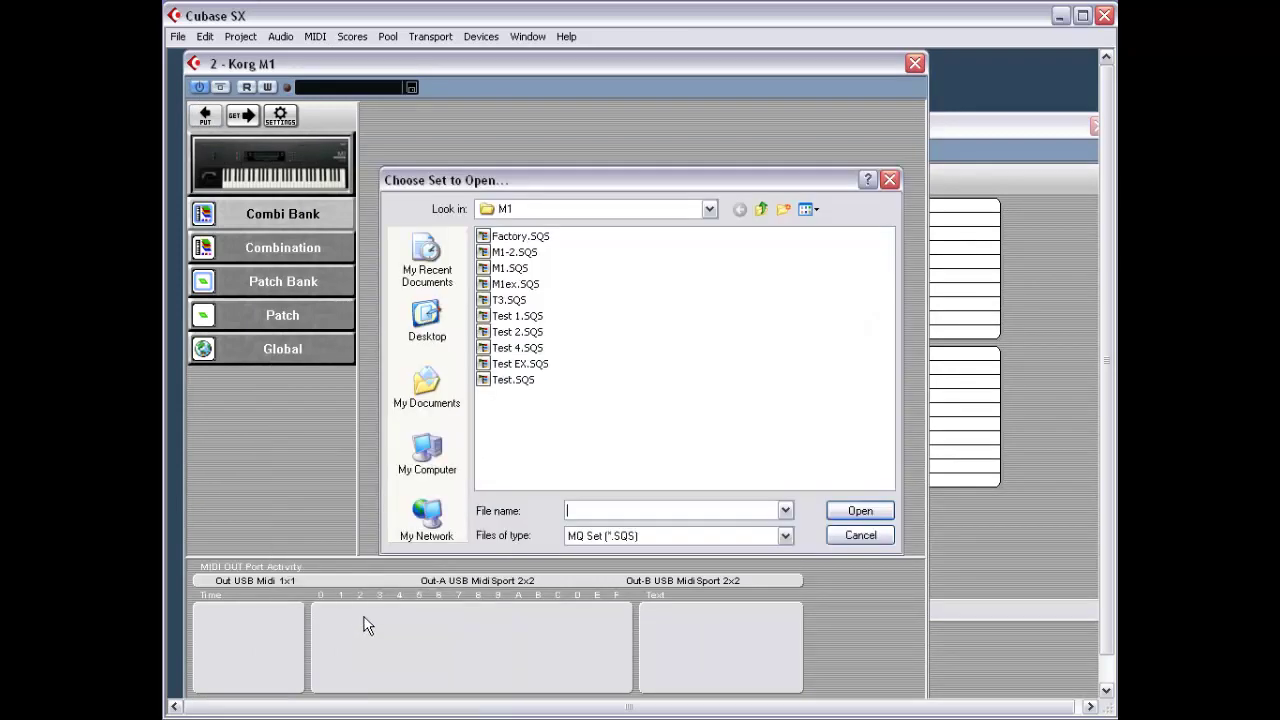
left_click(515, 269)
double_click(518, 270)
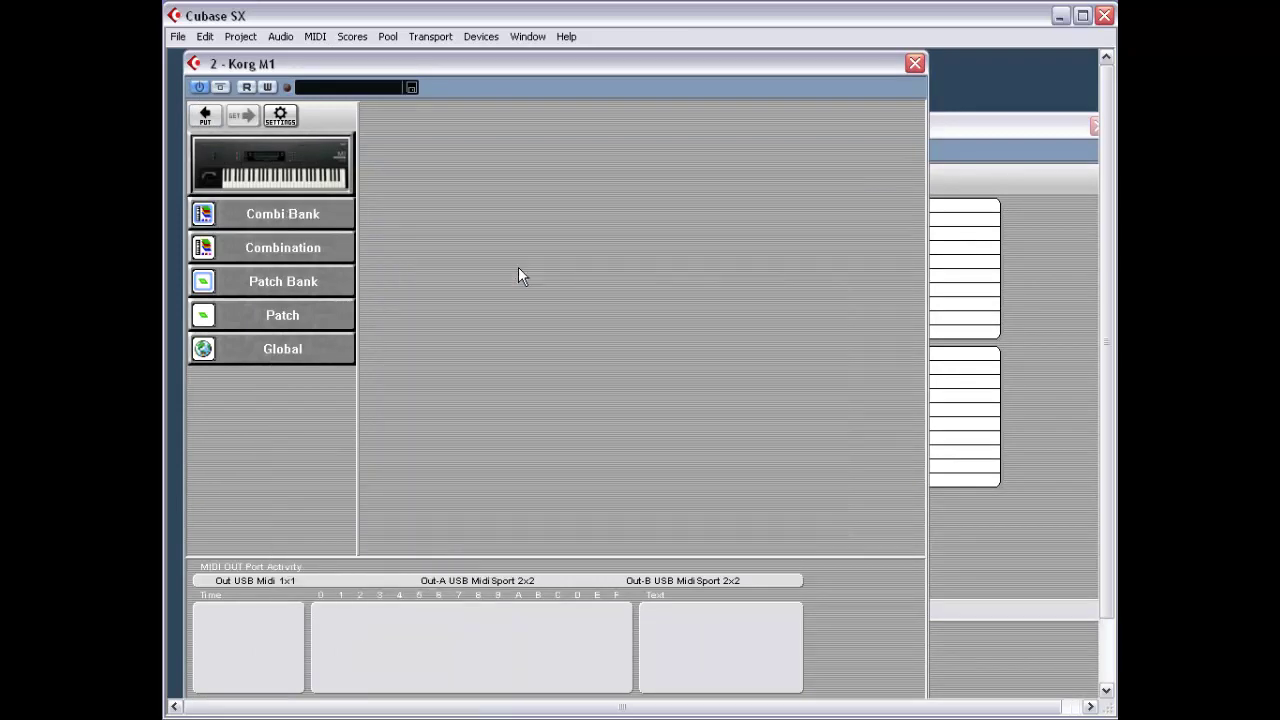
Examine the loaded Korg M1 set's Combi Bank, Combination, Patch Bank, Patch and Global views.
left_click(288, 224)
left_click(293, 255)
left_click(296, 278)
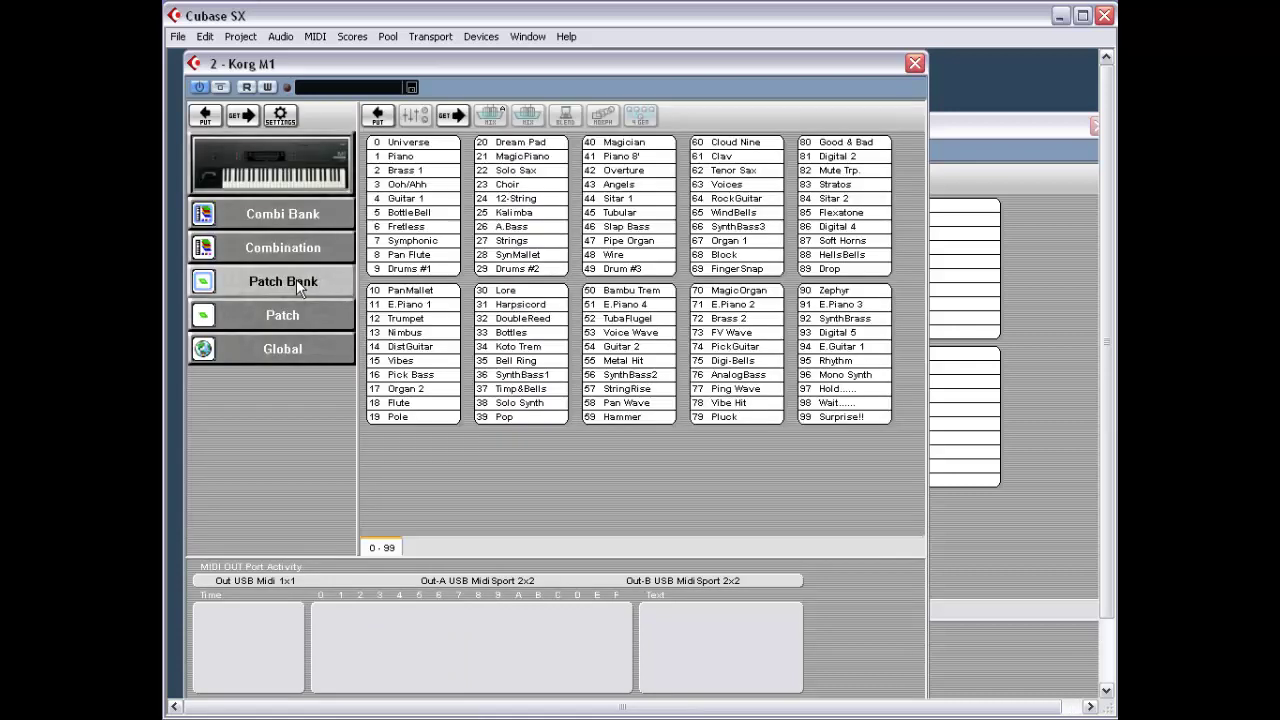
left_click(299, 312)
left_click(299, 347)
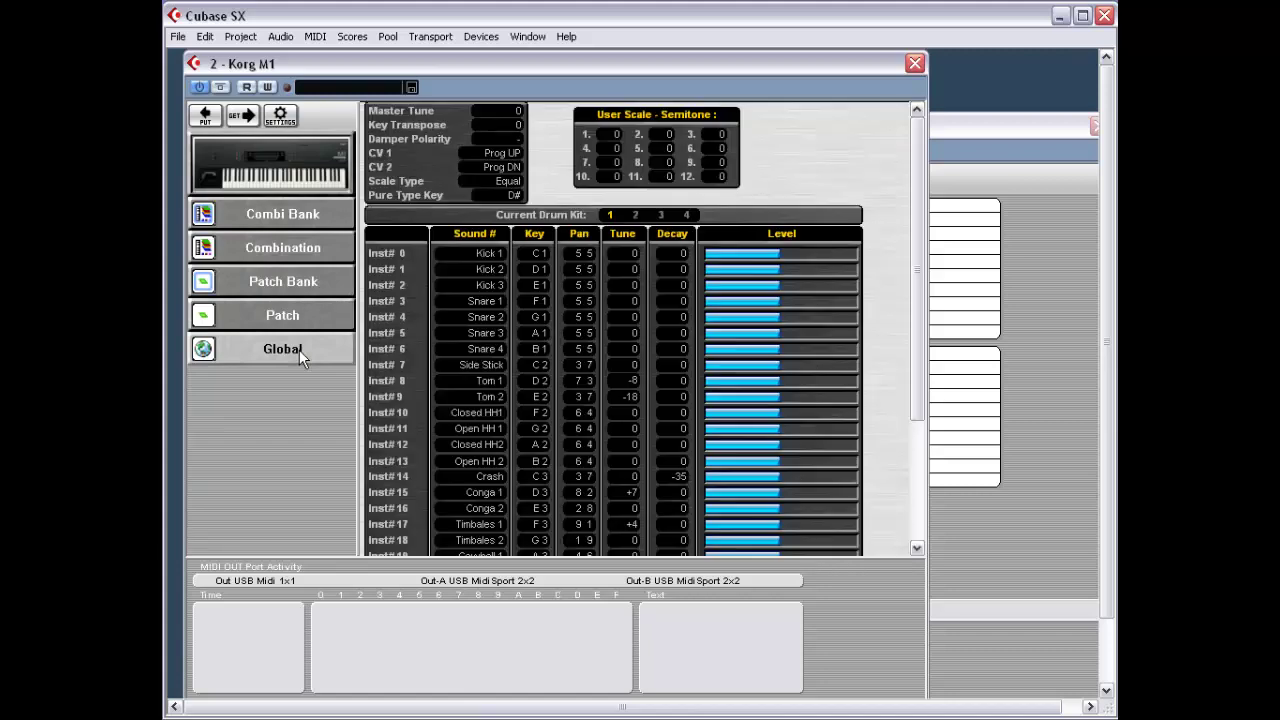
Hide the MIDI monitor in the Korg M1 editor and review the commands available for the Global view.
right_click(267, 443)
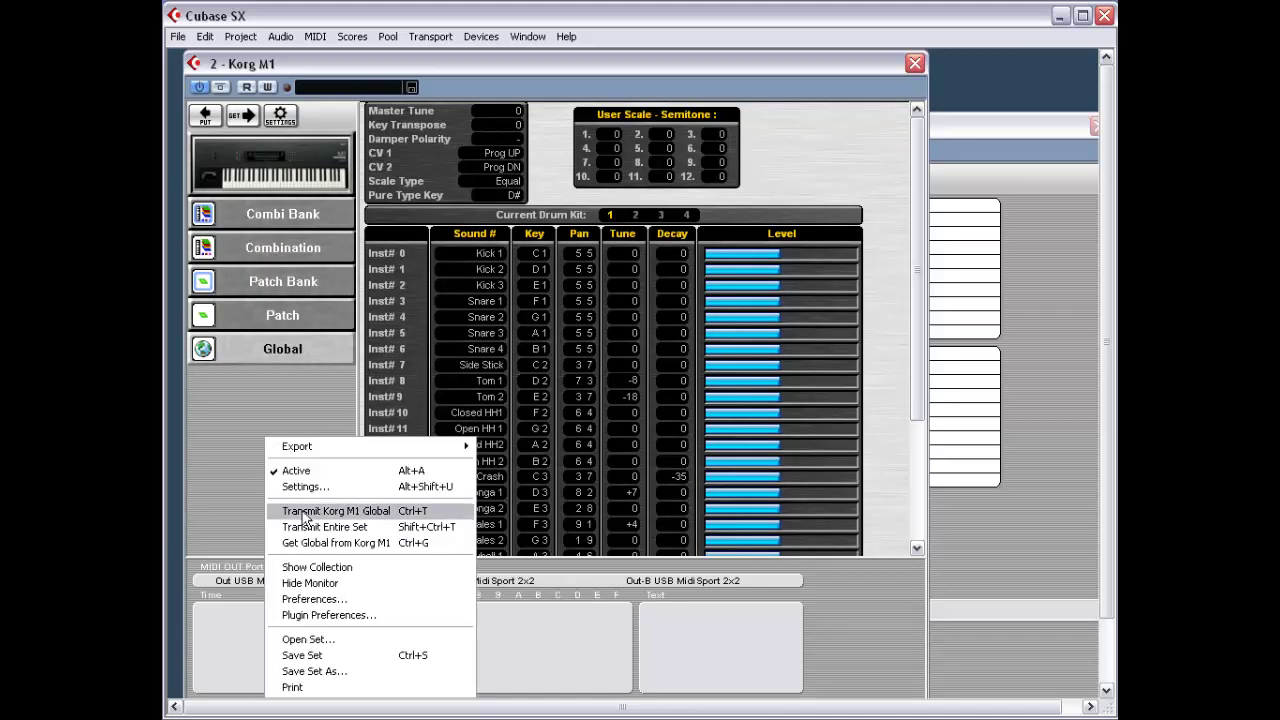
left_click(356, 585)
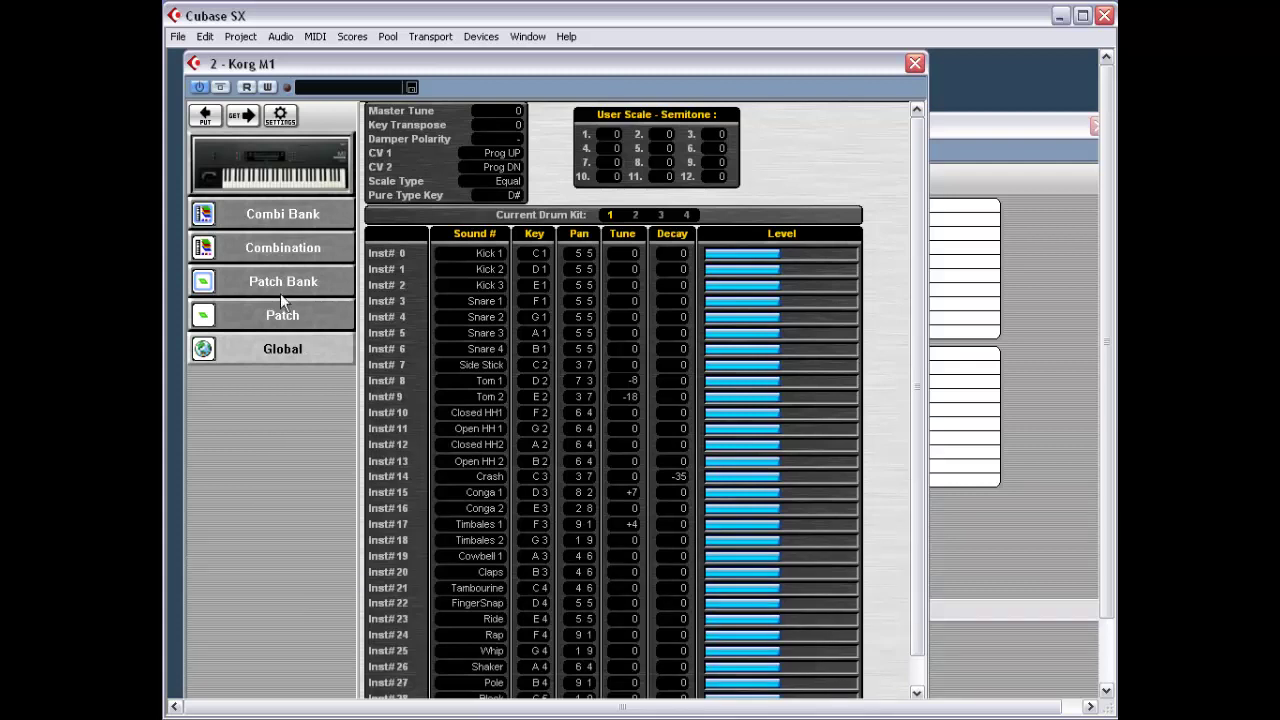
right_click(249, 420)
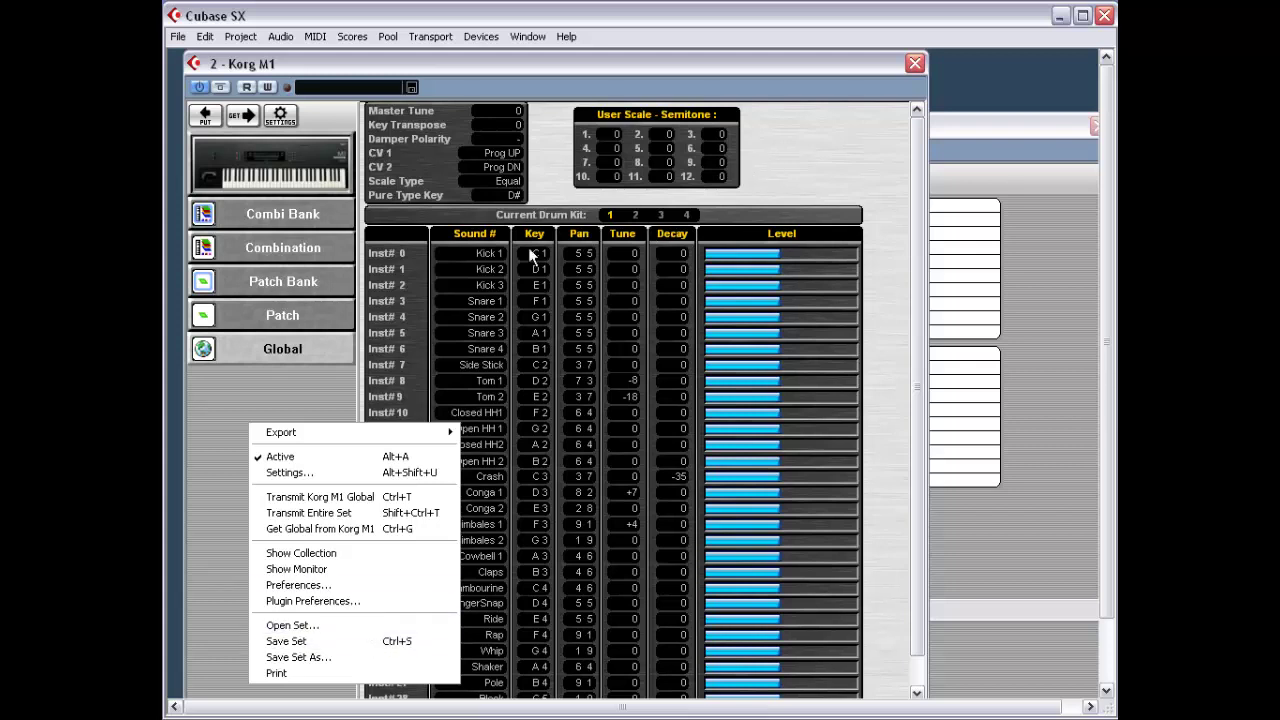
Leave the Global view's command list and close the Korg M1 editor and the other open instrument editor.
left_click(270, 404)
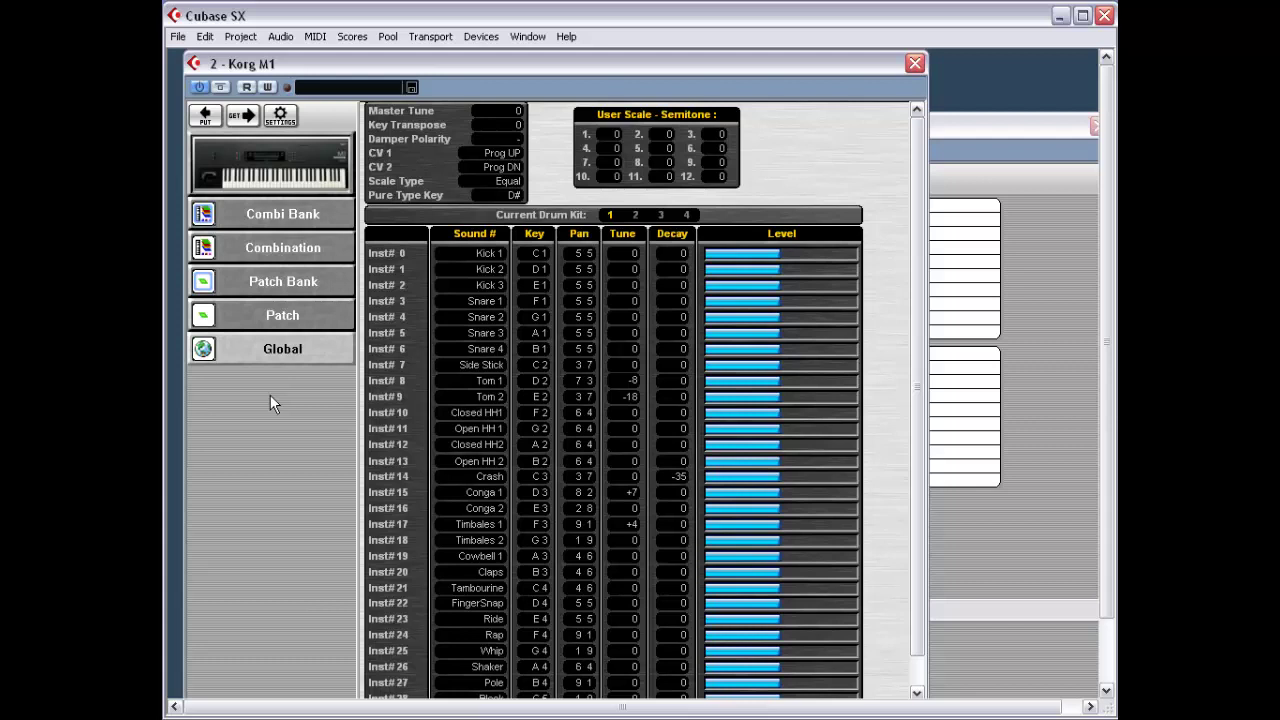
left_click(195, 65)
left_click(195, 66)
left_click(270, 127)
left_click(270, 127)
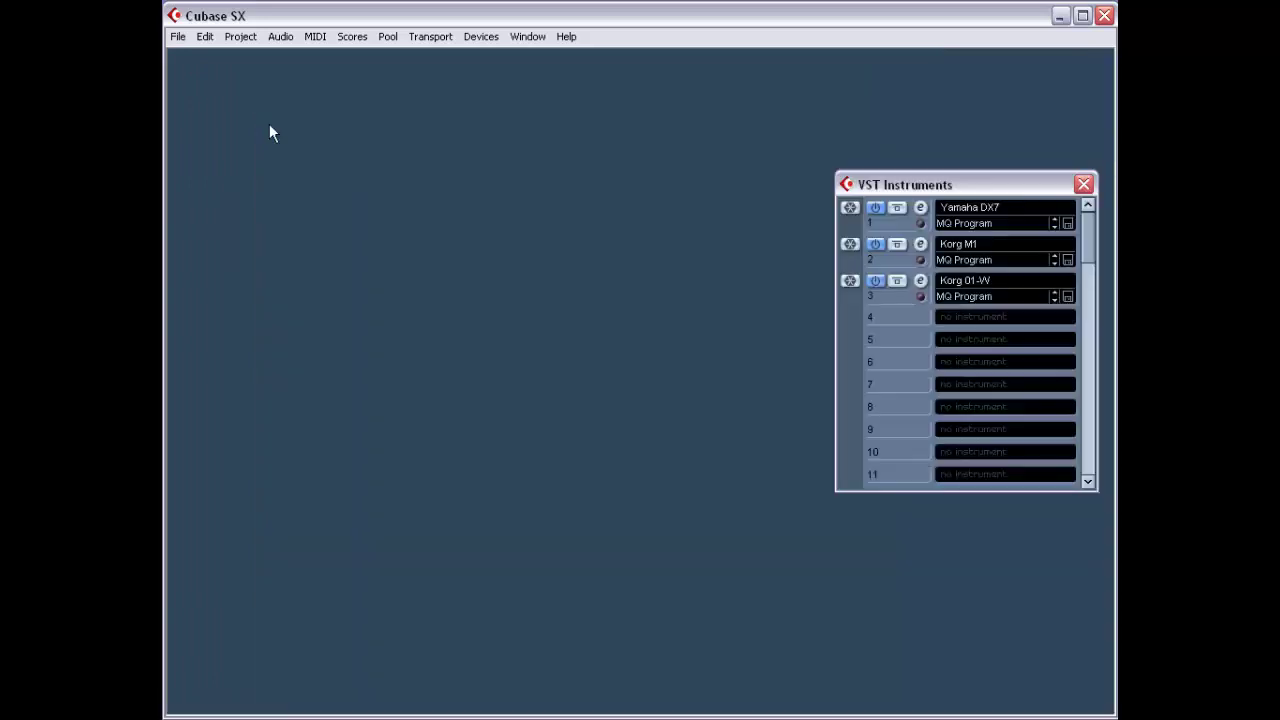
Load Midi Quest VST Debug into VST instrument slot 4 and reposition its editor window.
left_click(1000, 317)
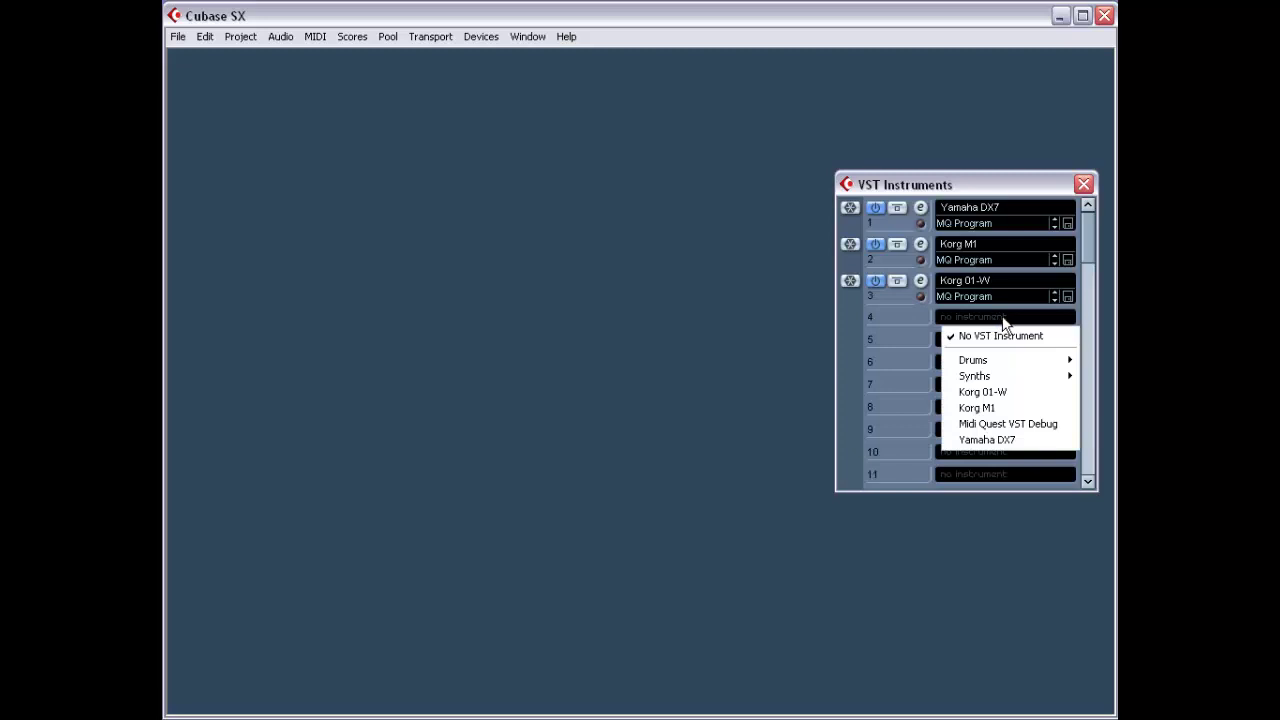
left_click(1011, 424)
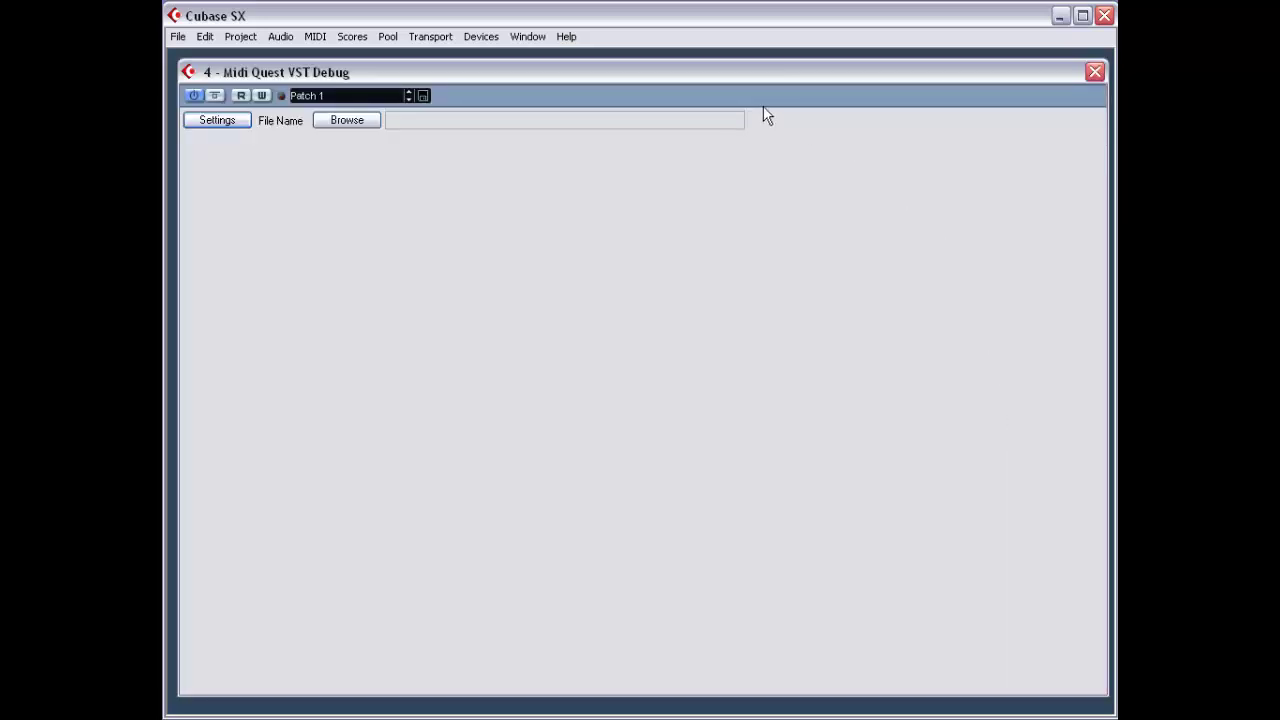
left_click_drag(736, 77, 731, 66)
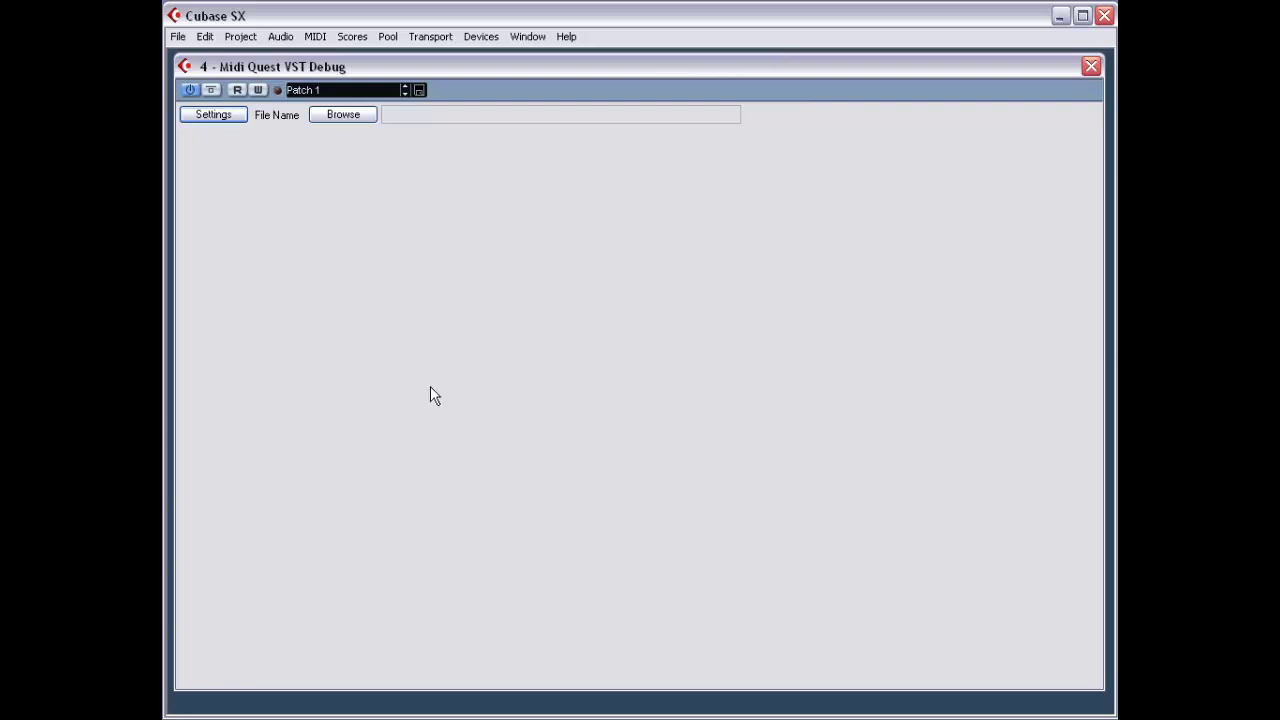
Load the Korg M1 files M1.sql, Default.SQC and Test.PBk one after another into the Midi Quest plug-in.
left_click(350, 116)
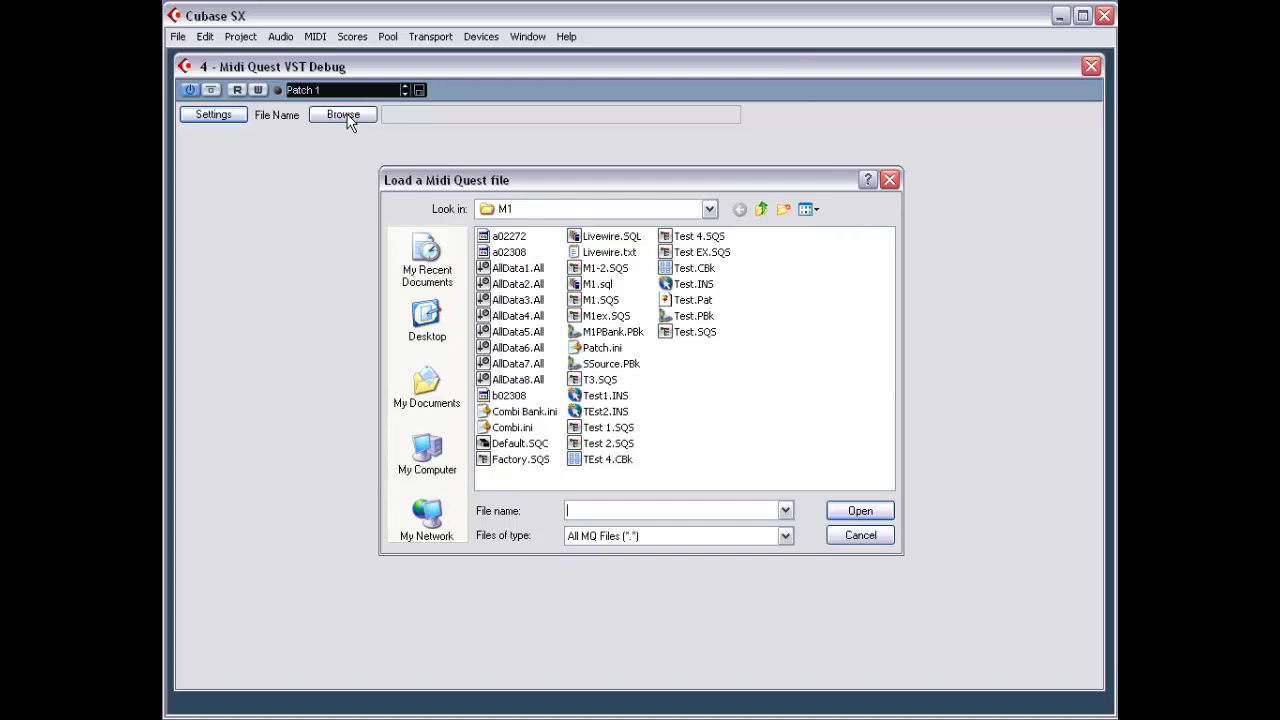
double_click(573, 286)
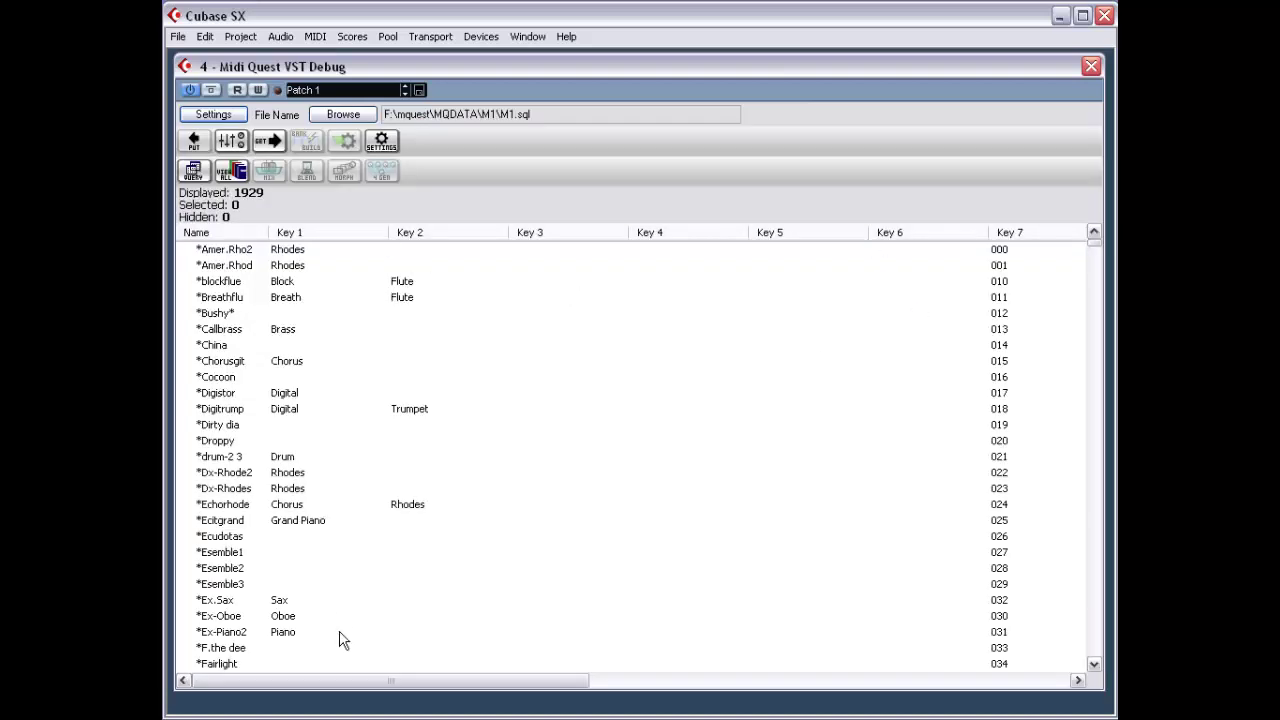
left_click(345, 115)
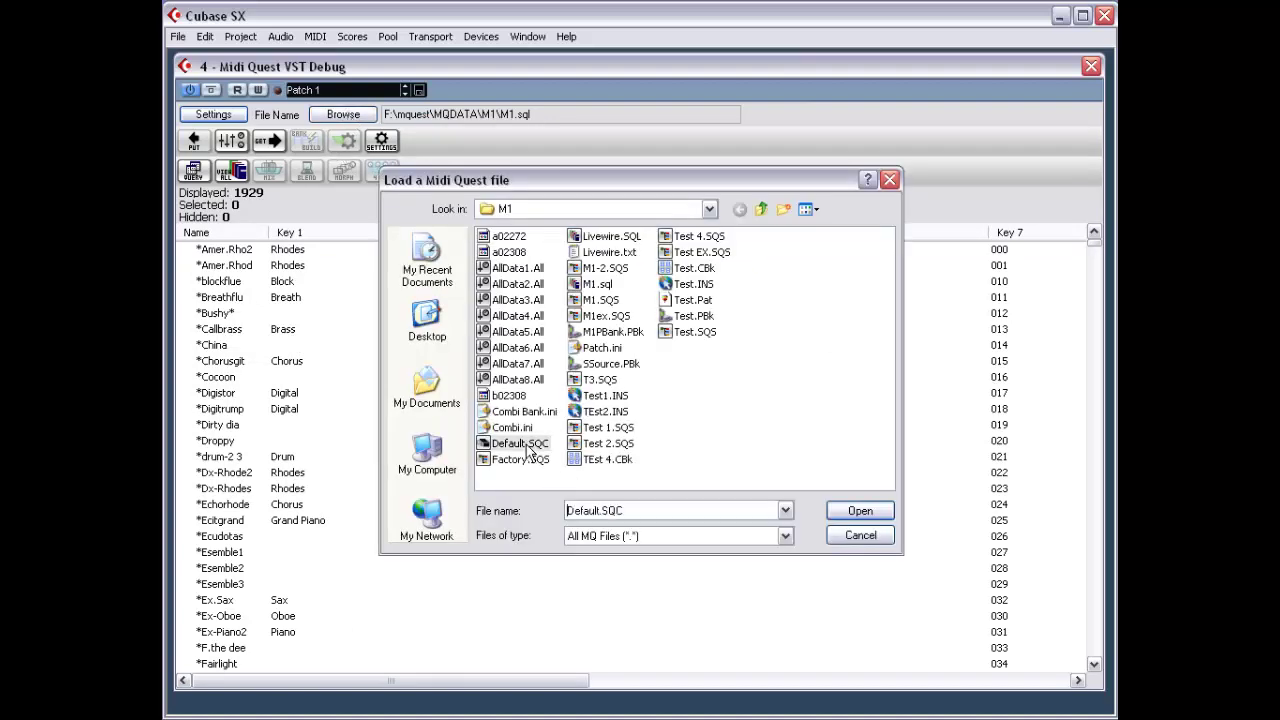
double_click(527, 446)
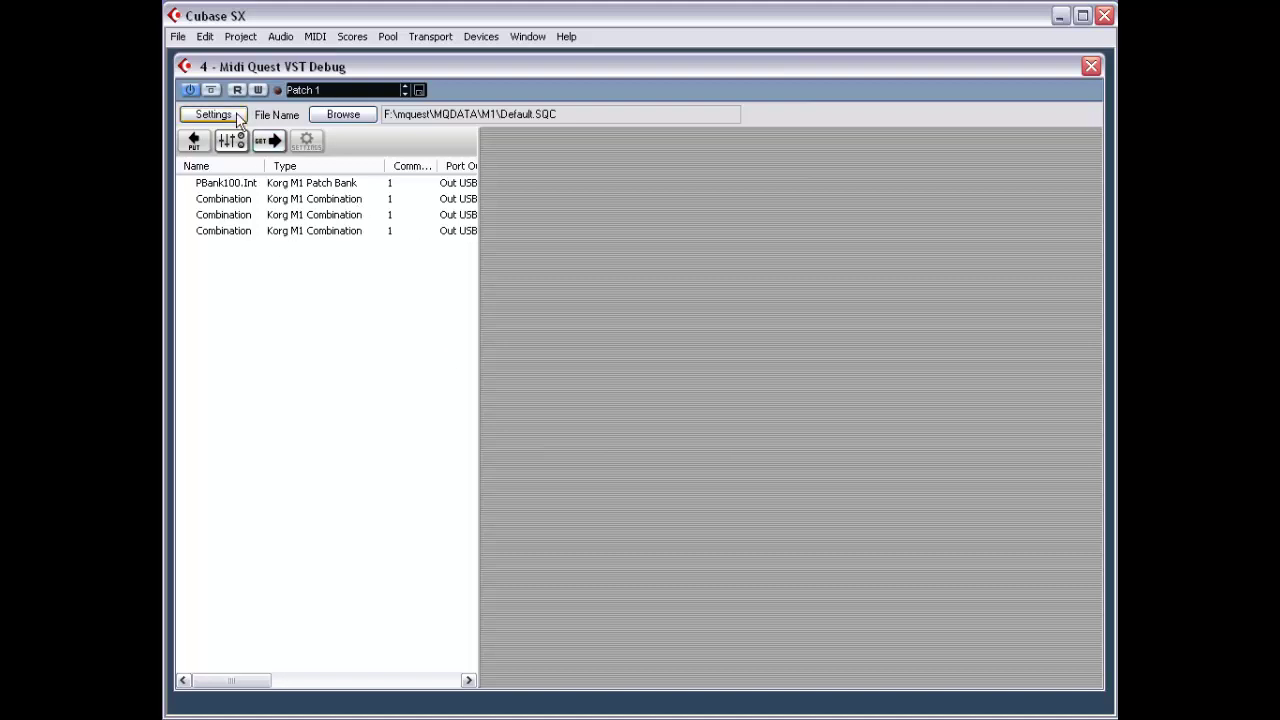
left_click(341, 115)
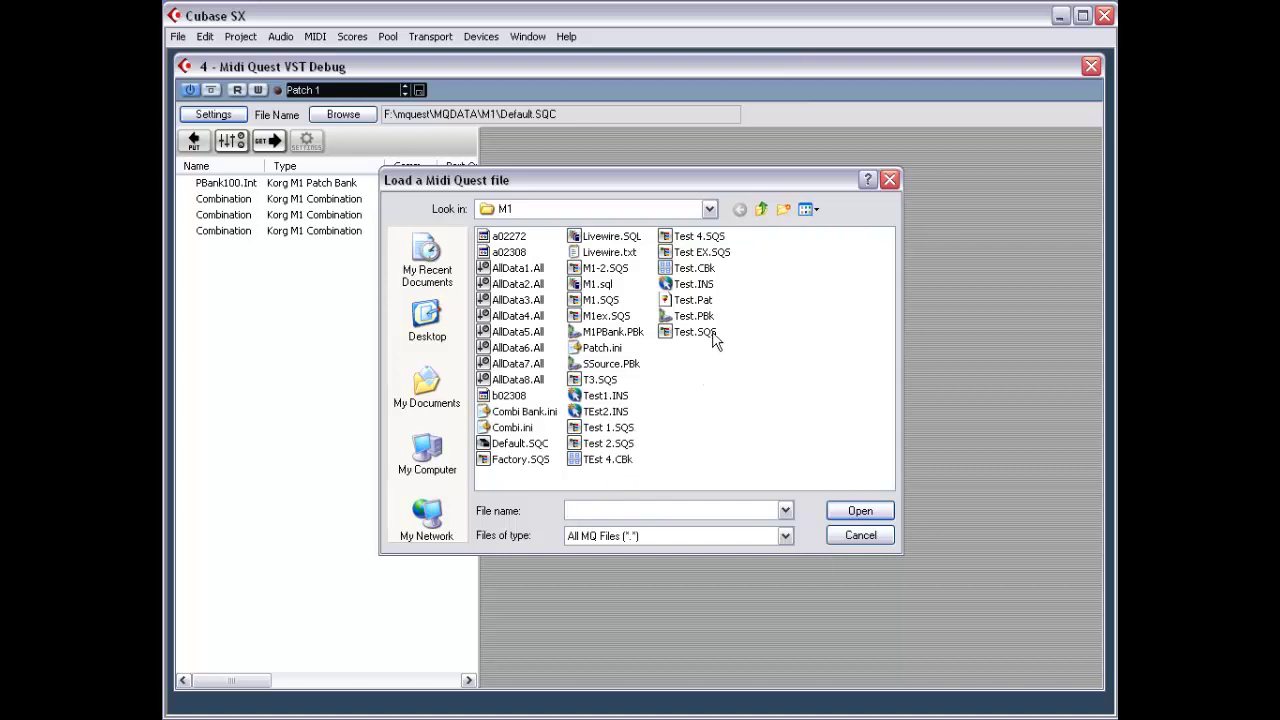
double_click(700, 316)
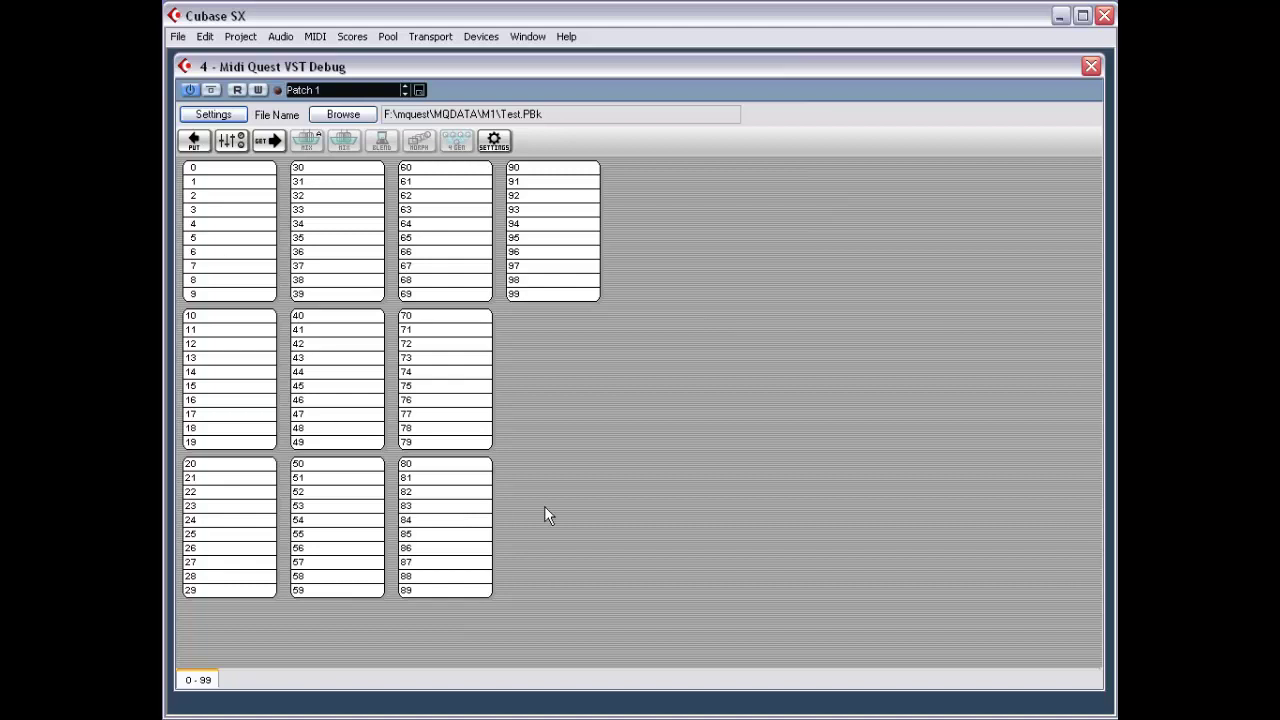
Load the Korg M1 patch bank SSource.PBk into the plug-in and look over the other loadable files.
left_click(345, 116)
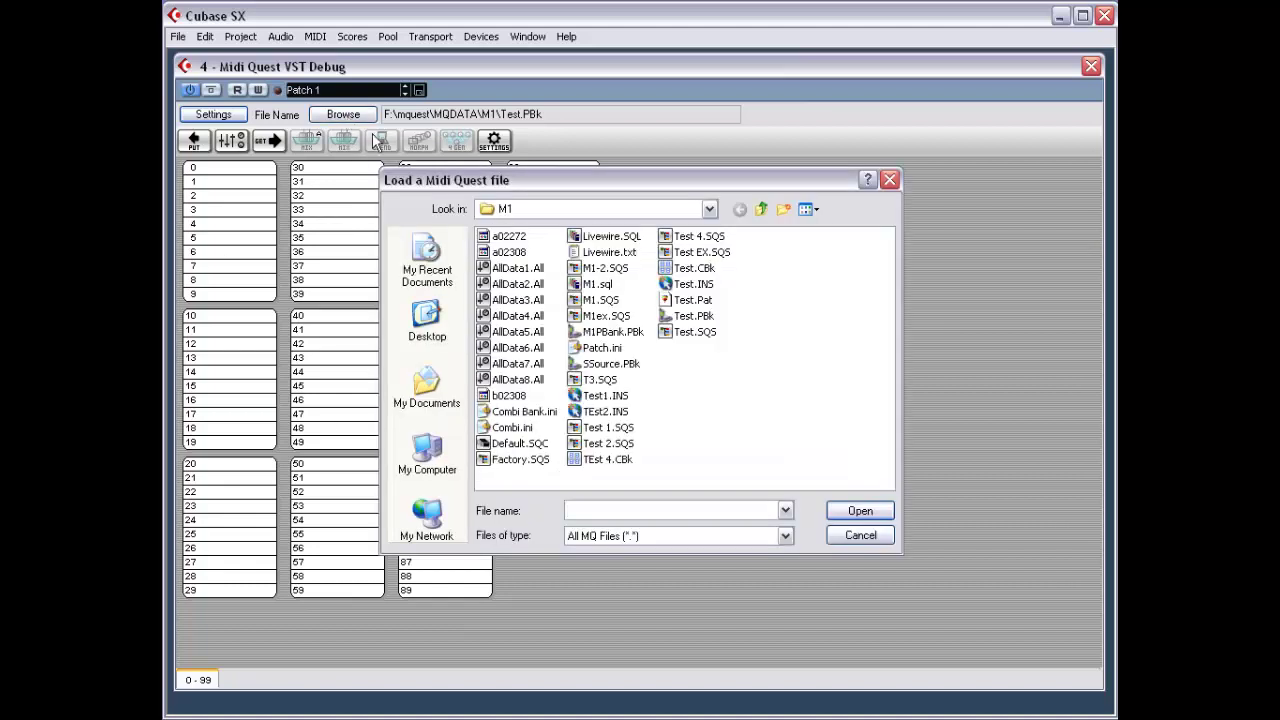
double_click(608, 365)
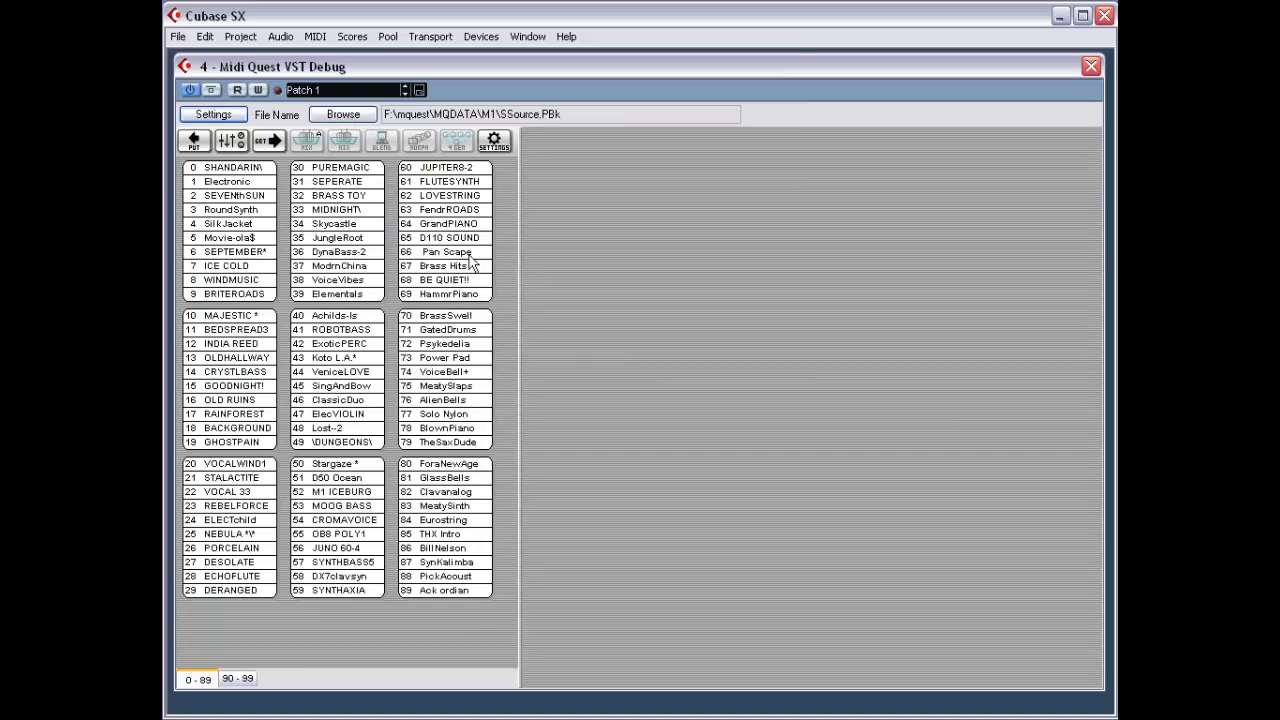
left_click(341, 117)
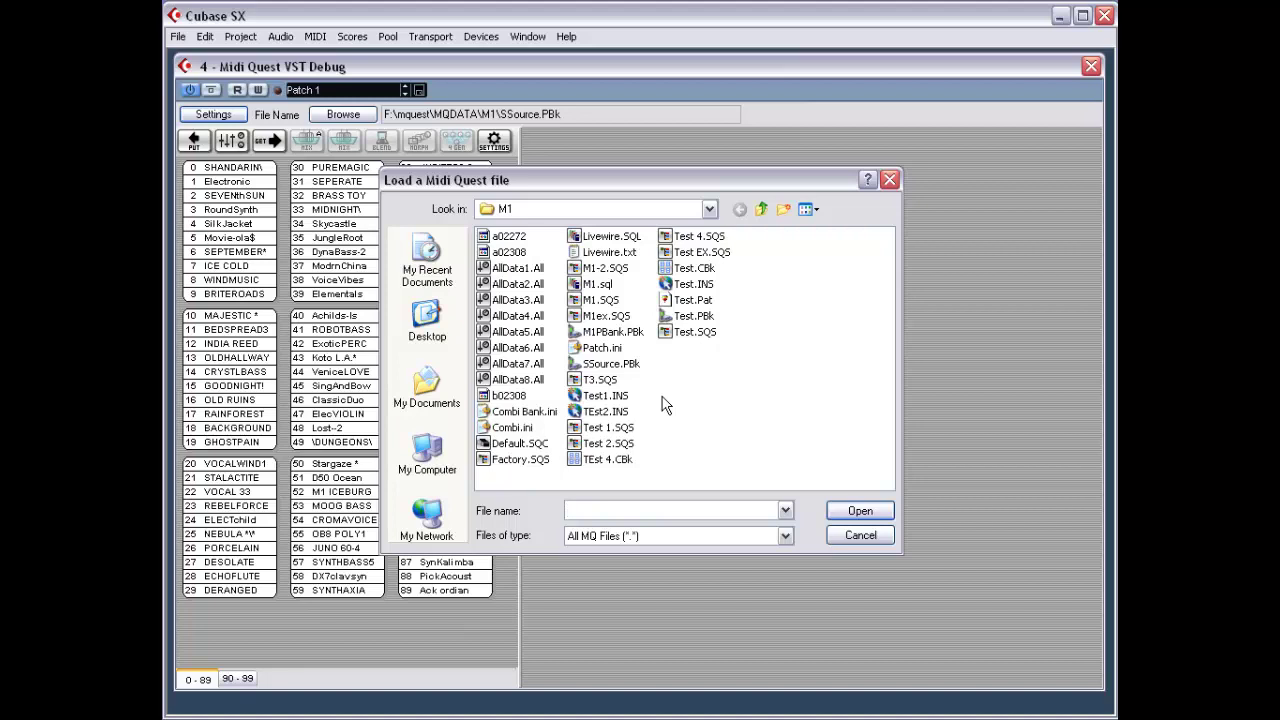
left_click(862, 535)
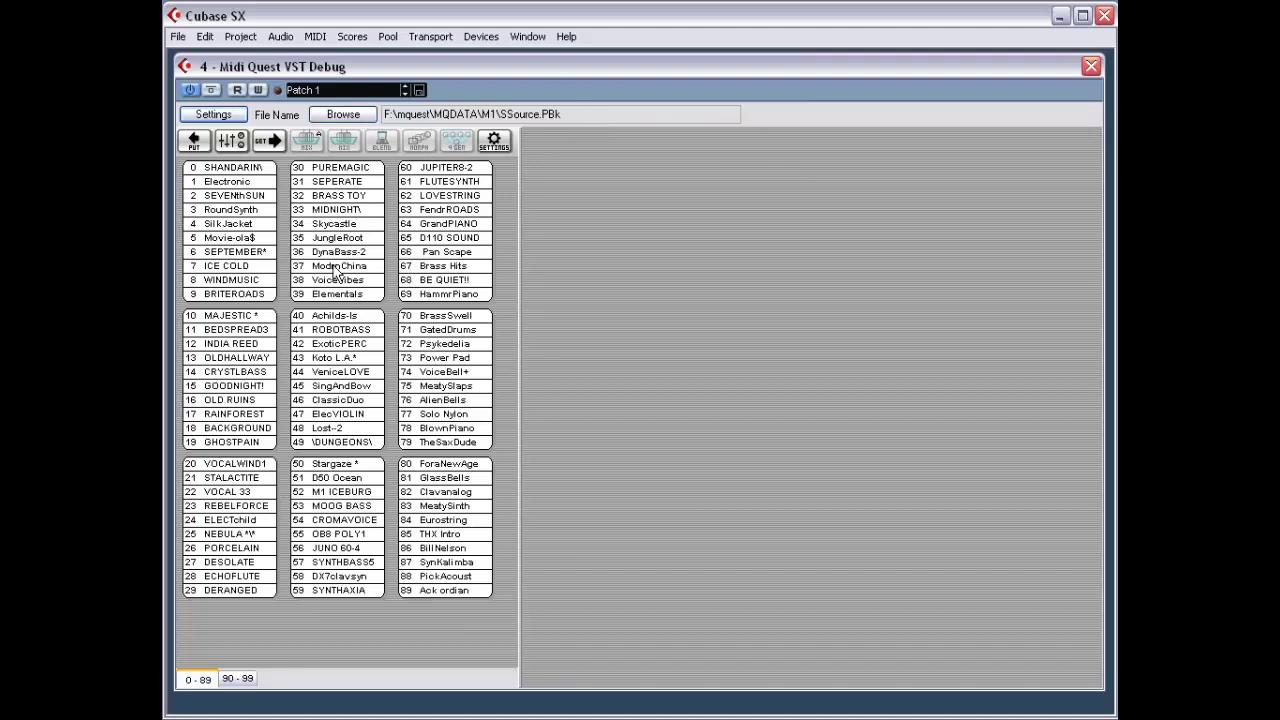
Review the commands available for the patch bank and glance at its Bank Settings without changing them.
right_click(351, 626)
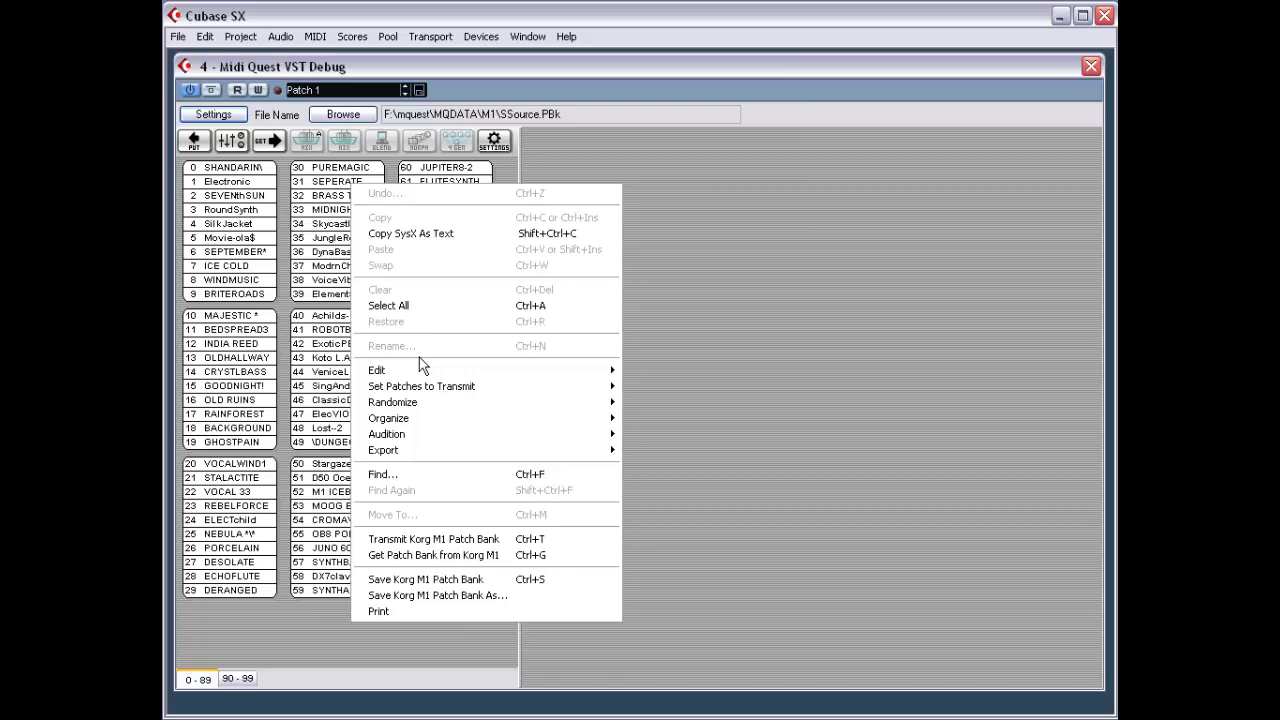
left_click(272, 120)
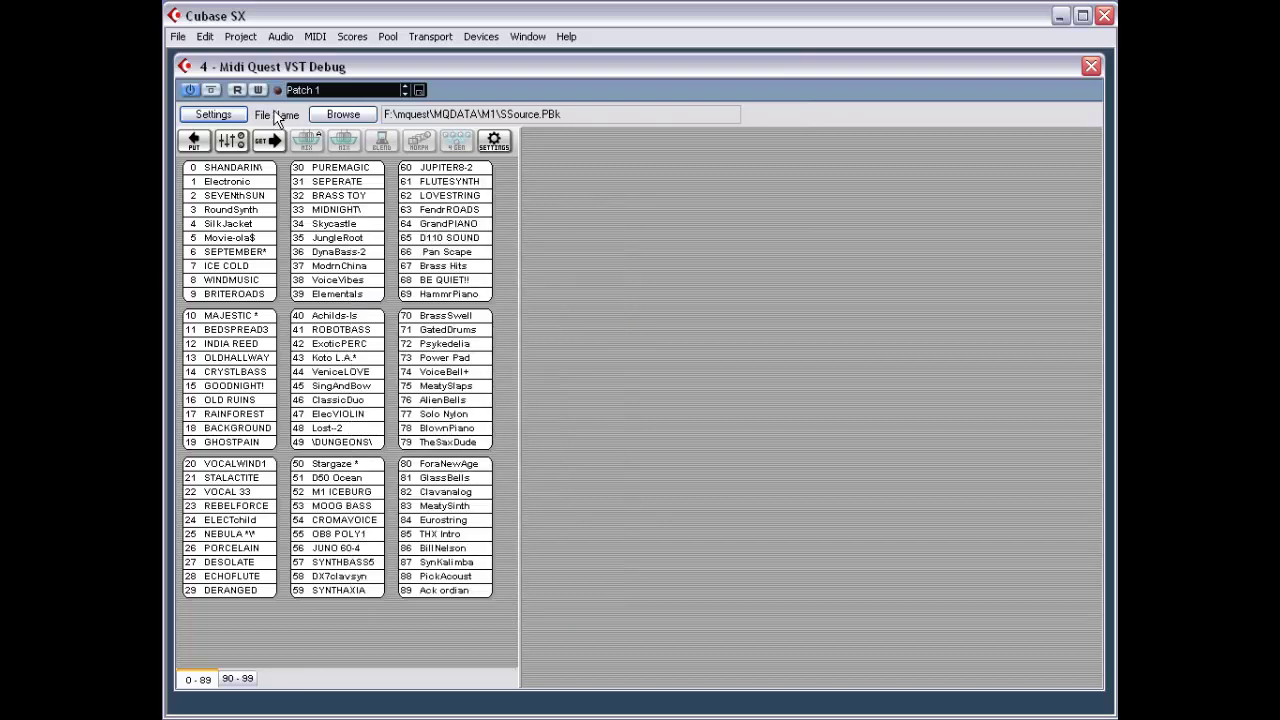
left_click(214, 114)
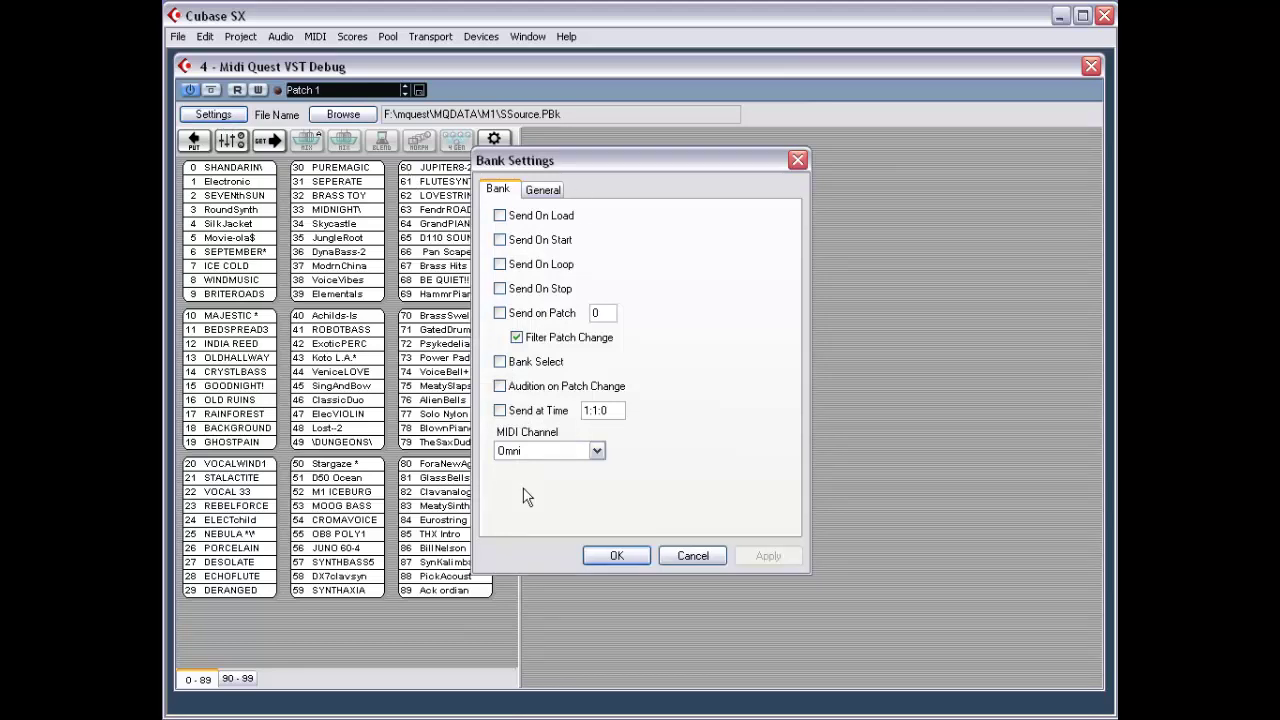
left_click(700, 557)
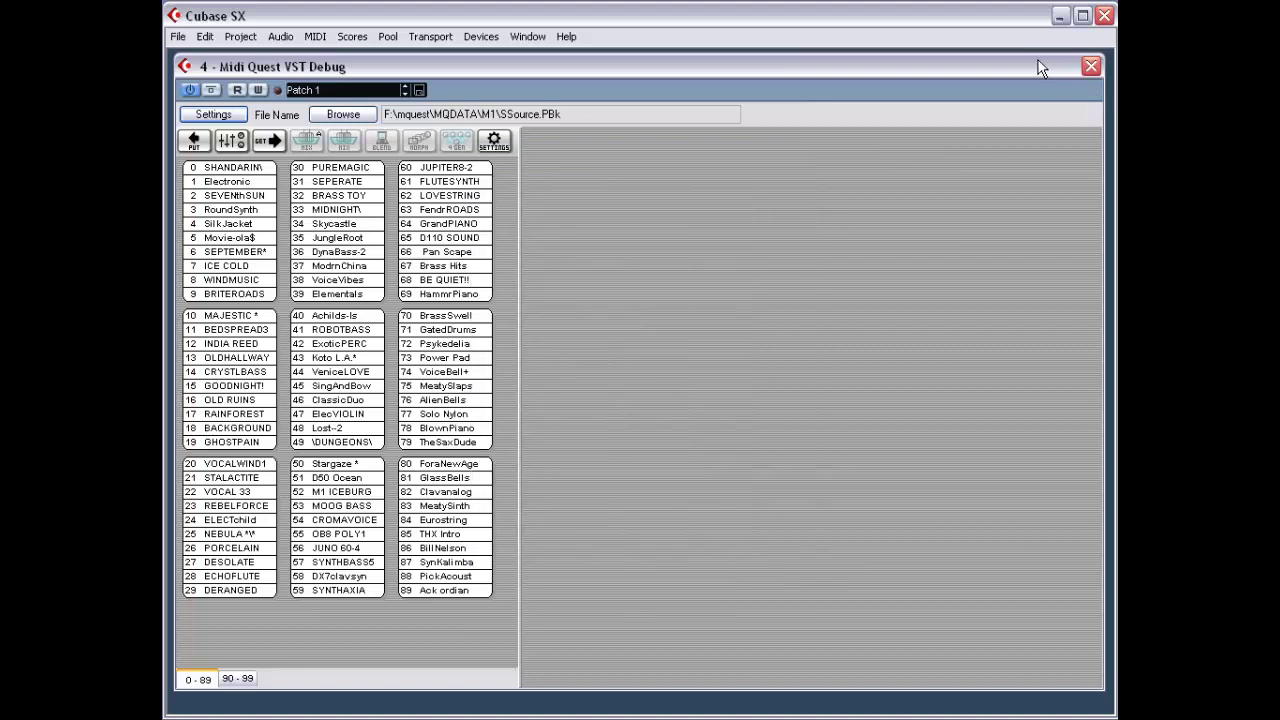
Move the Midi Quest window aside, check the Korg M1 editor's commands for Plugin Preferences, and return to the Midi Quest editor.
left_click_drag(1040, 68, 1031, 474)
left_click(920, 244)
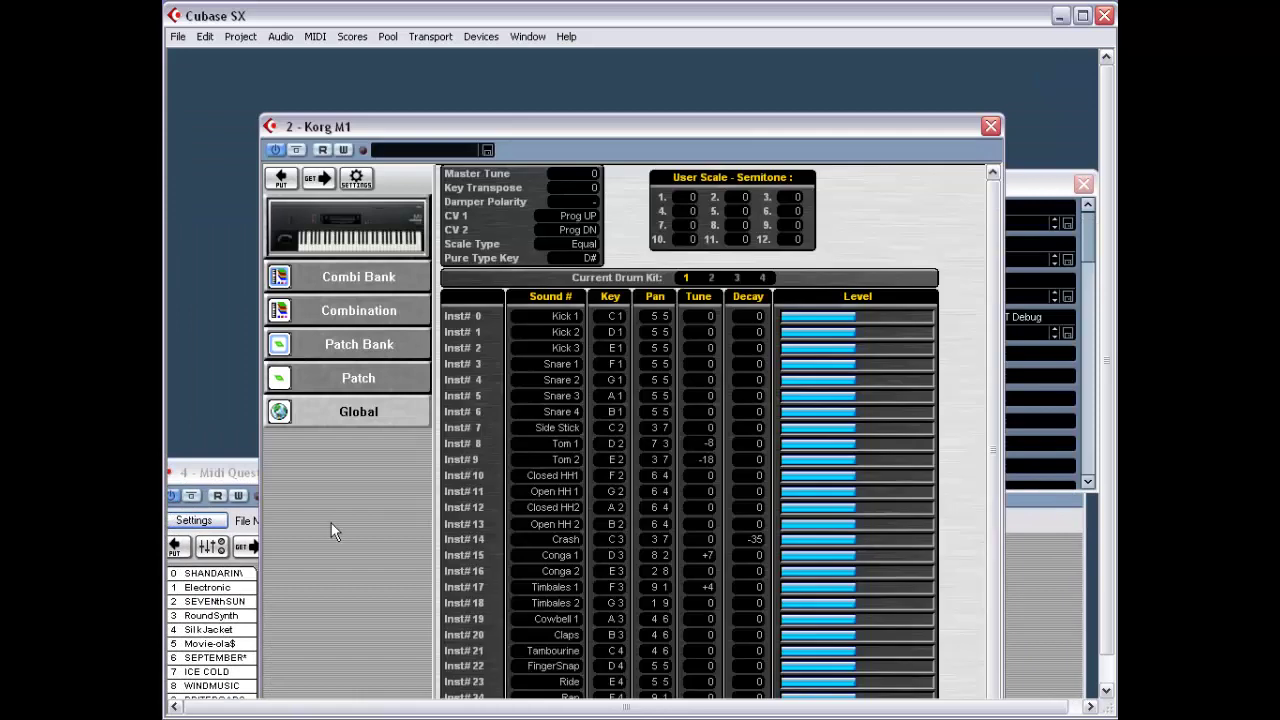
right_click(331, 466)
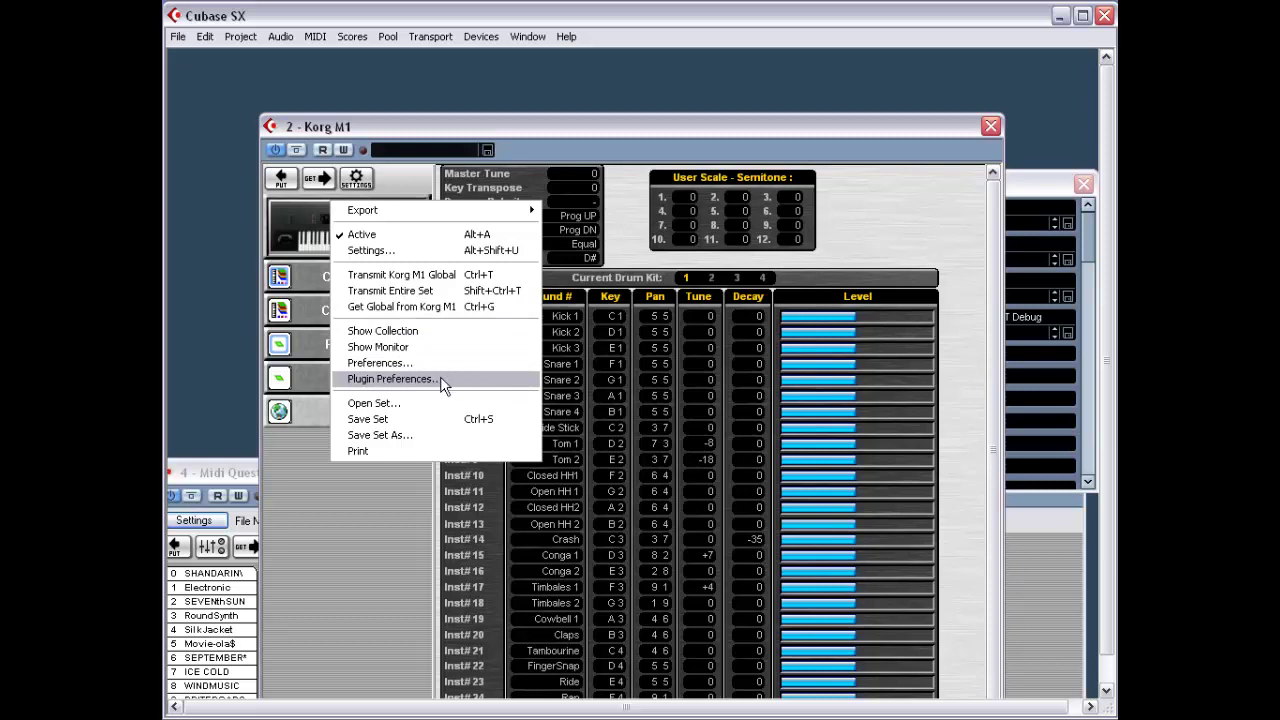
left_click(329, 527)
left_click(276, 128)
left_click(295, 249)
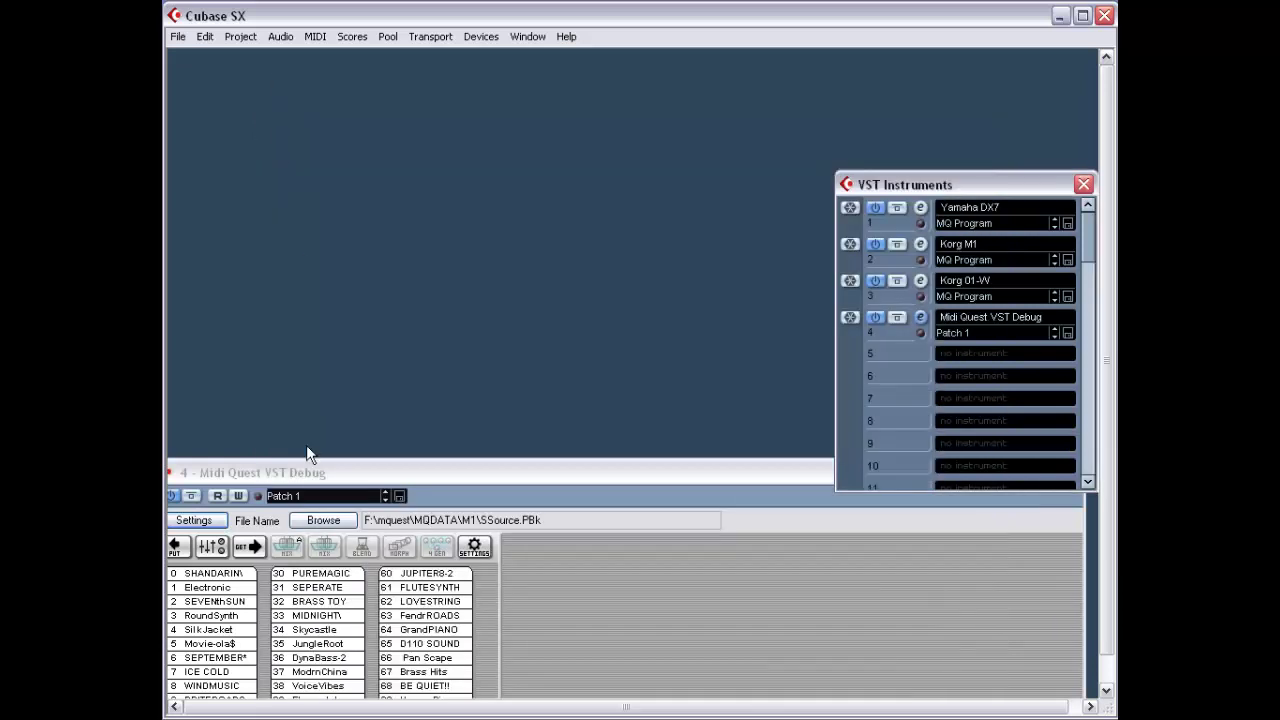
left_click_drag(324, 471, 346, 67)
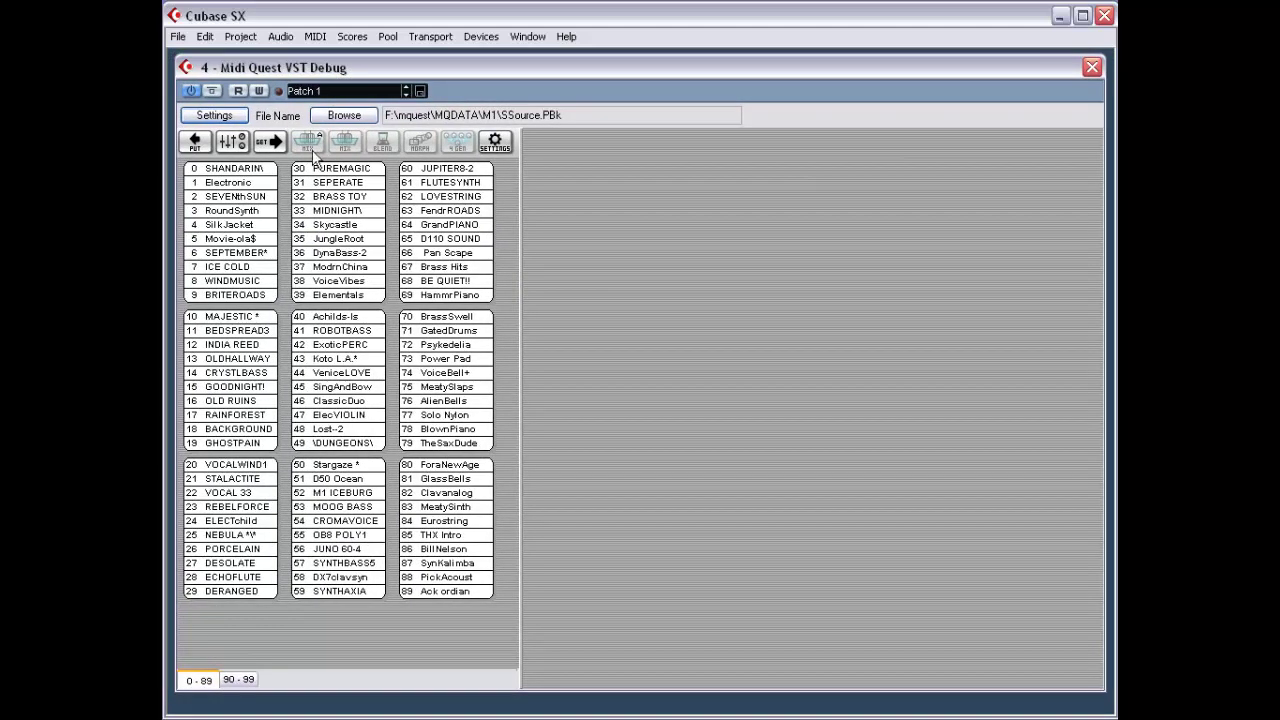
Examine the plug-in's Bank and General settings, including the available Dialog Size options.
left_click(215, 118)
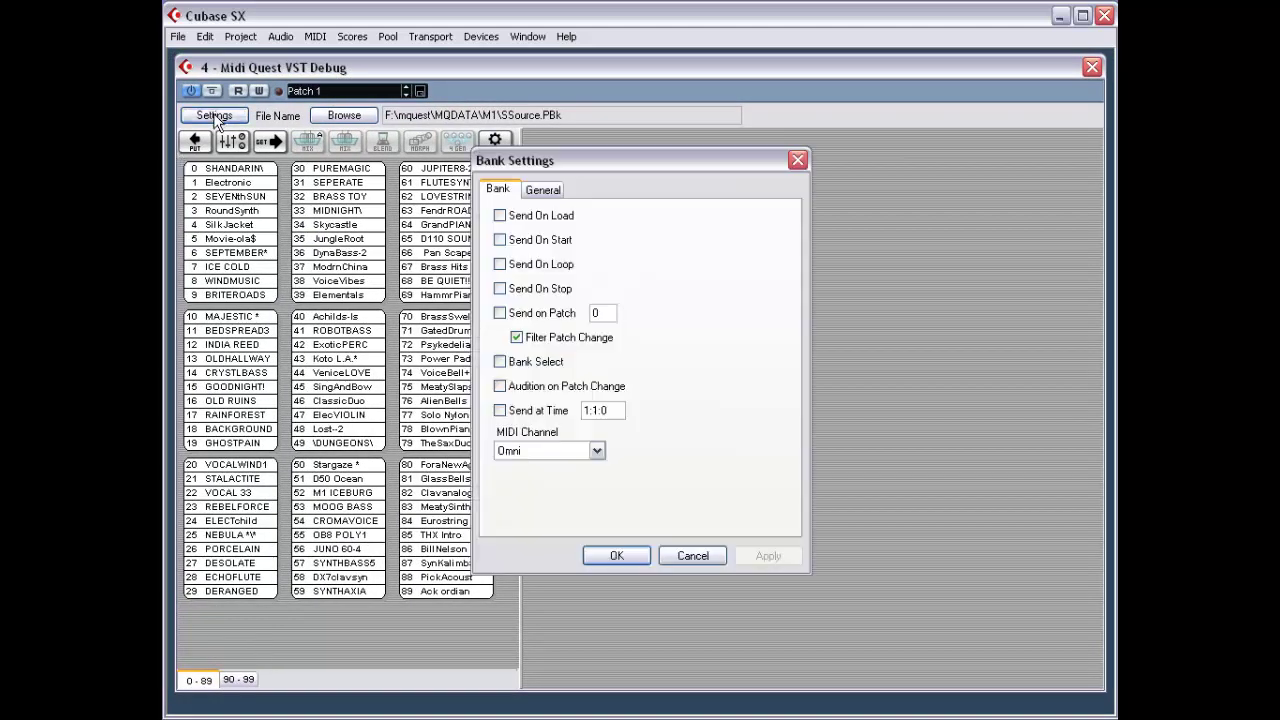
left_click(543, 193)
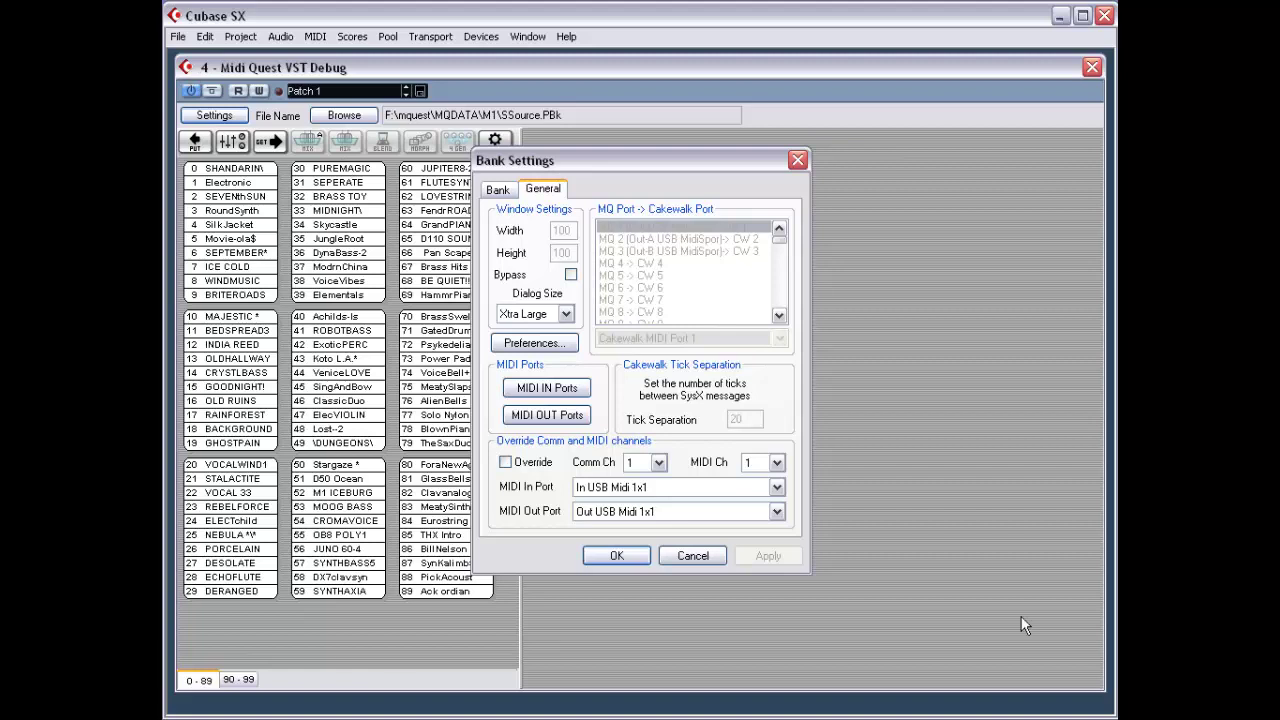
left_click(567, 315)
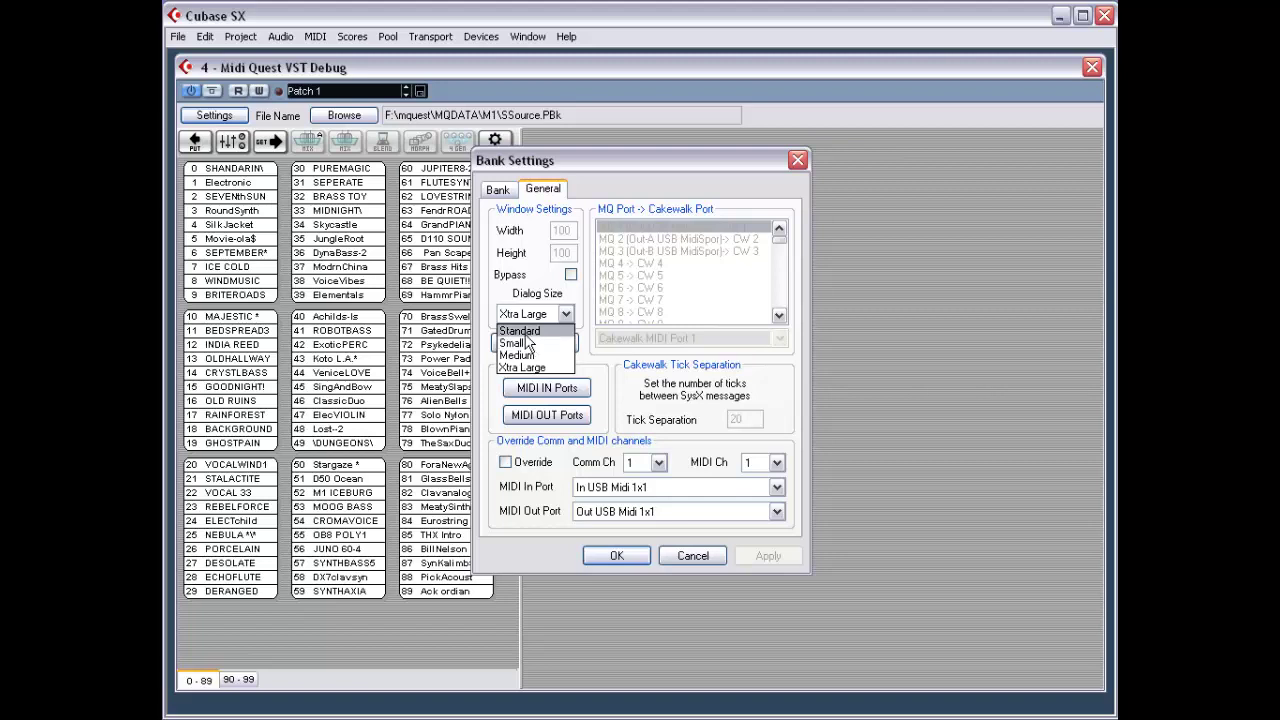
left_click(550, 292)
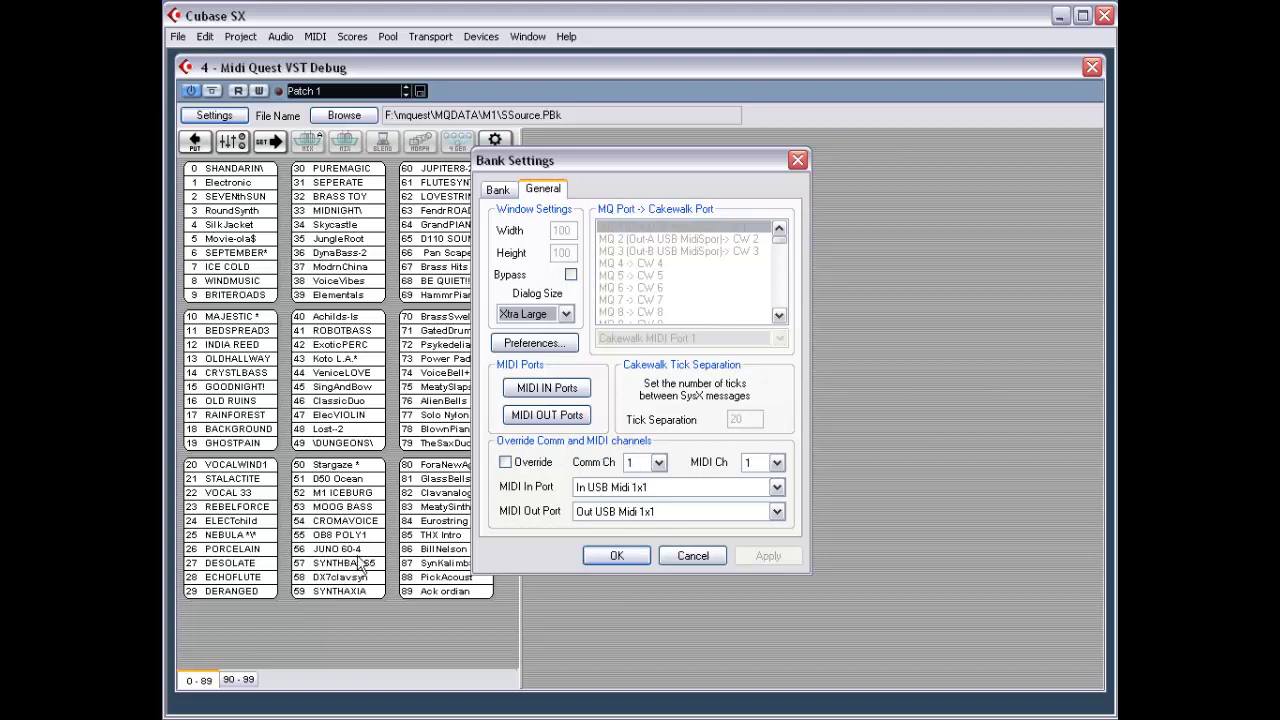
Set the MIDI In Port to In-A USB MidiSport 2x2 and the MIDI Out Port to Out-A USB MidiSport 2x2.
left_click(645, 488)
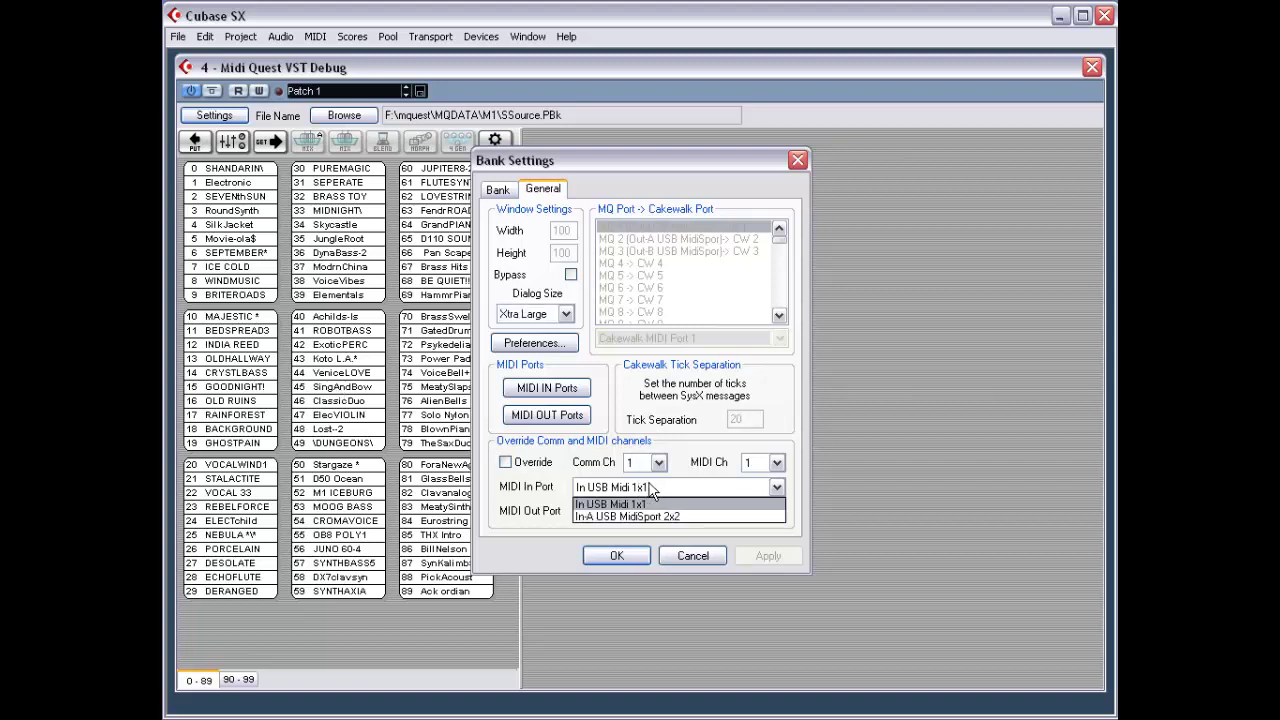
left_click(658, 516)
left_click(656, 514)
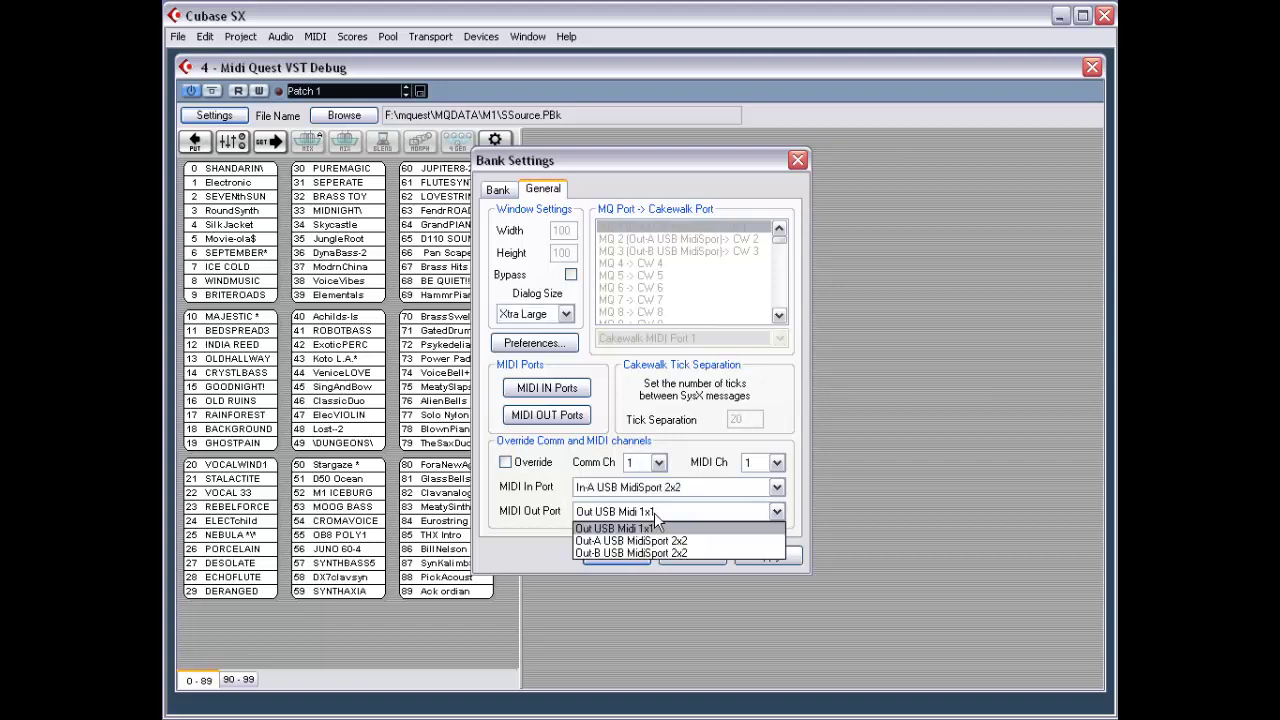
left_click(665, 541)
Review the MIDI Out Port choices and set the MIDI In Port back to In USB Midi 1x1.
left_click(672, 512)
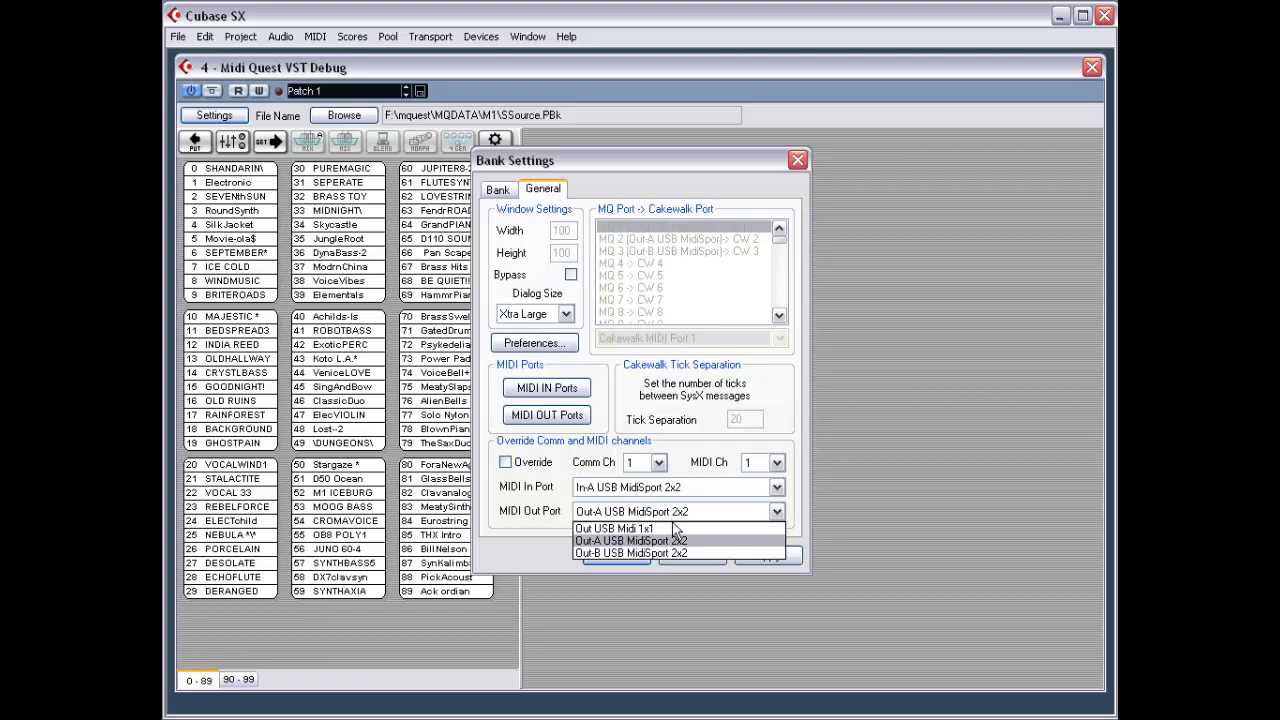
left_click(669, 528)
left_click(670, 487)
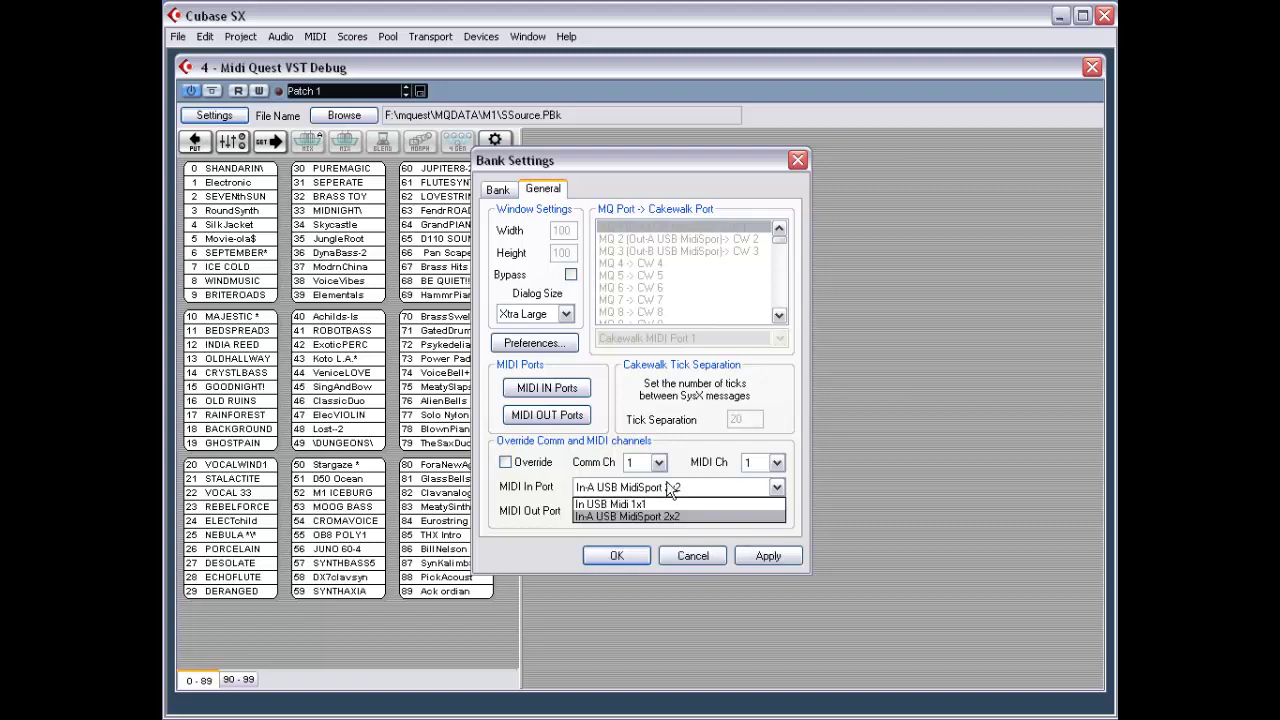
left_click(672, 505)
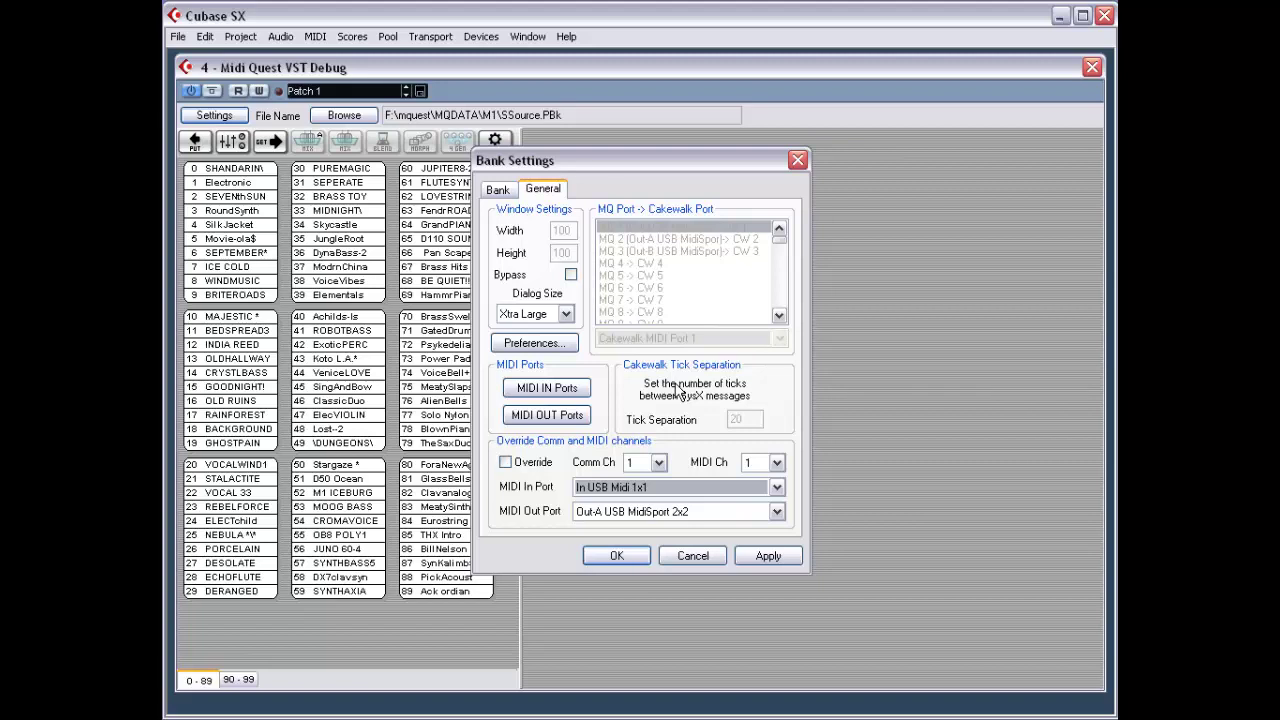
Enable Send On Load, Send On Start, Send On Loop, Send On Stop, Audition on Patch Change and Send at Time for the bank.
left_click(499, 192)
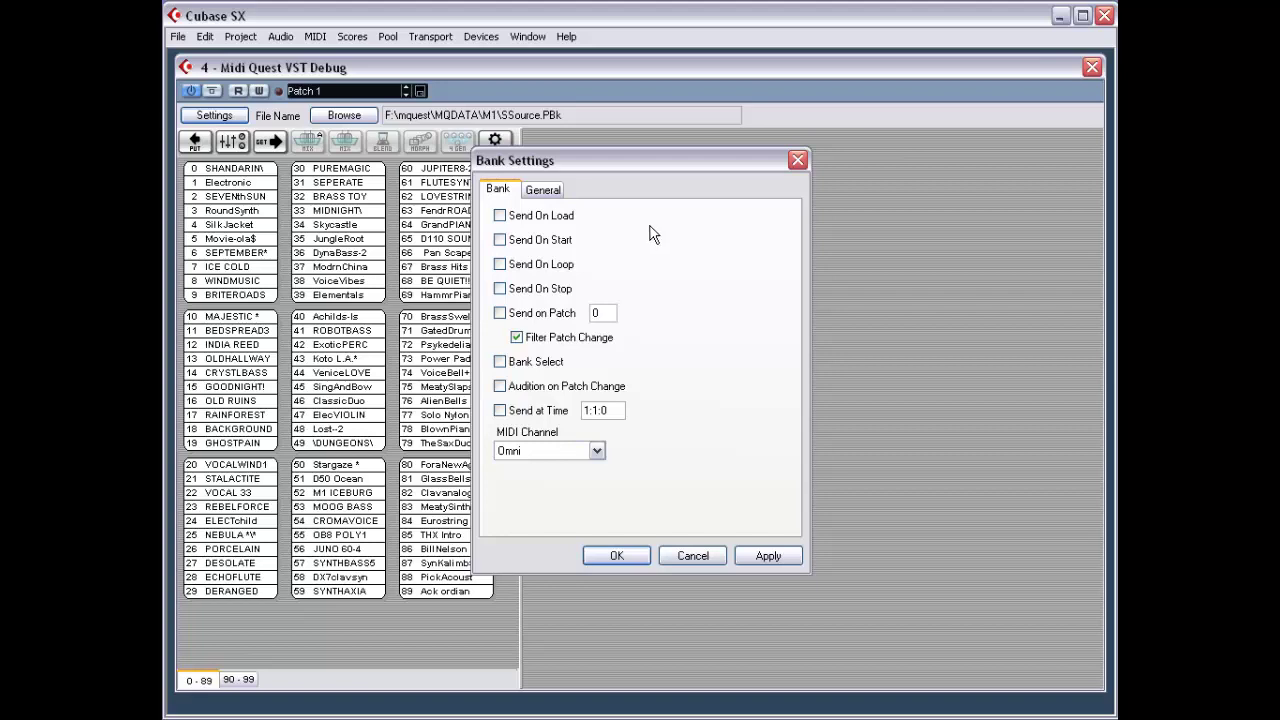
left_click(500, 215)
left_click(526, 292)
left_click(526, 396)
Review the available MIDI Channel choices for the bank and discard the Bank Settings changes.
left_click(559, 452)
left_click(559, 452)
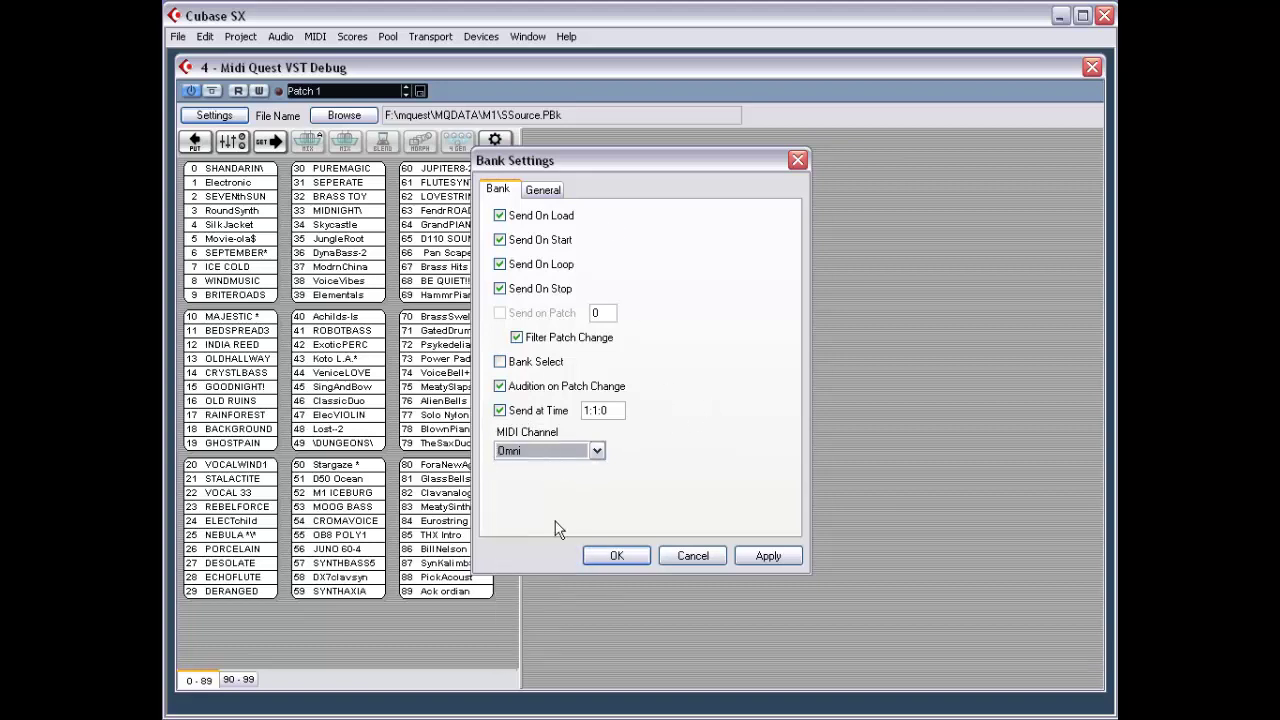
left_click(537, 451)
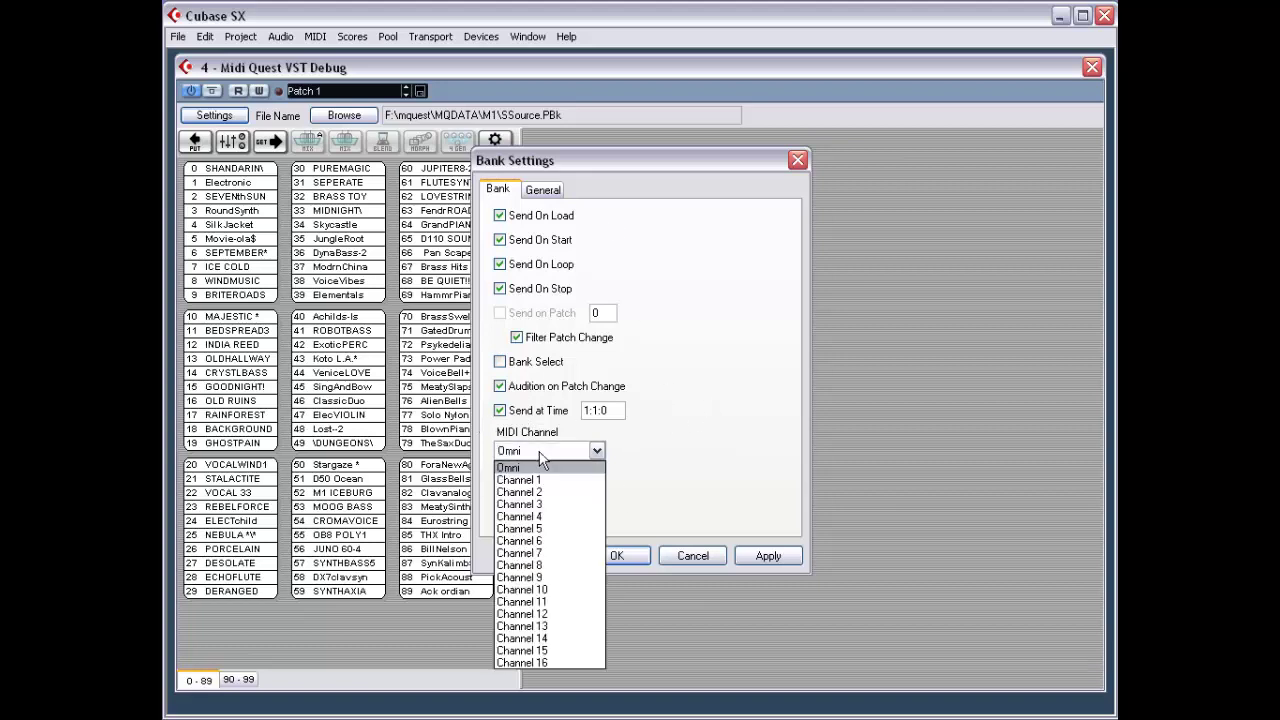
left_click(621, 557)
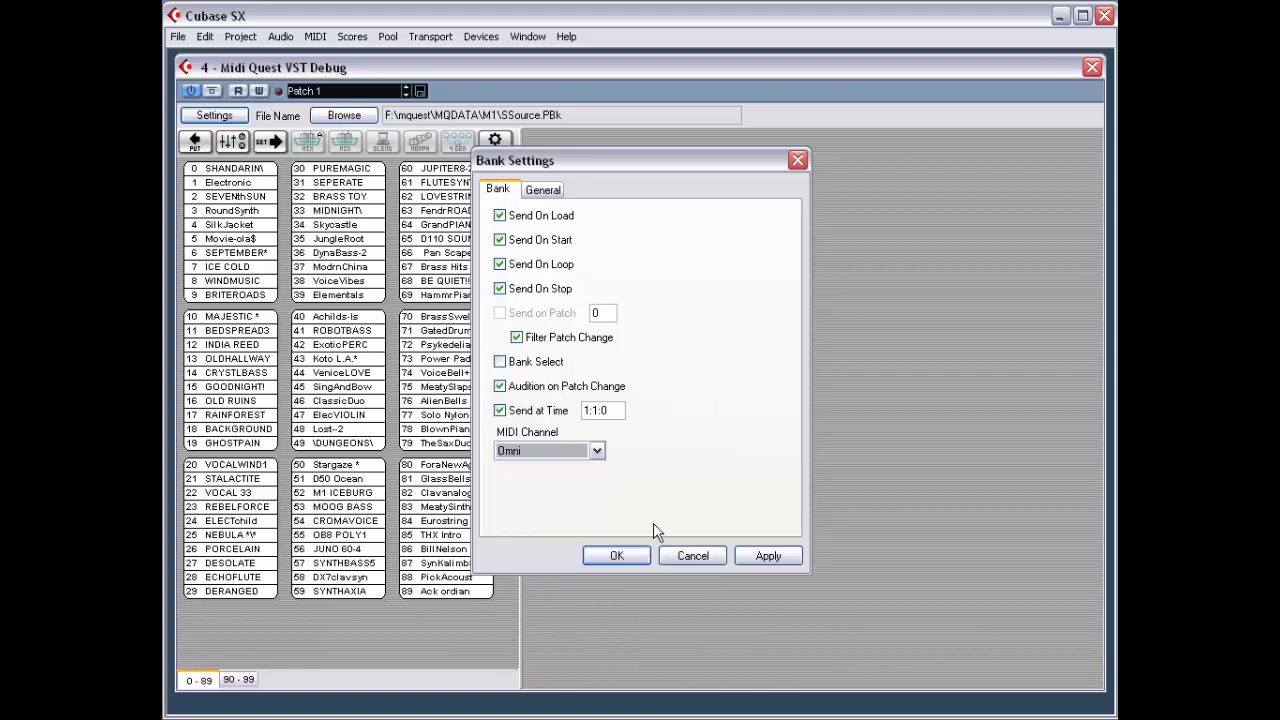
left_click(695, 556)
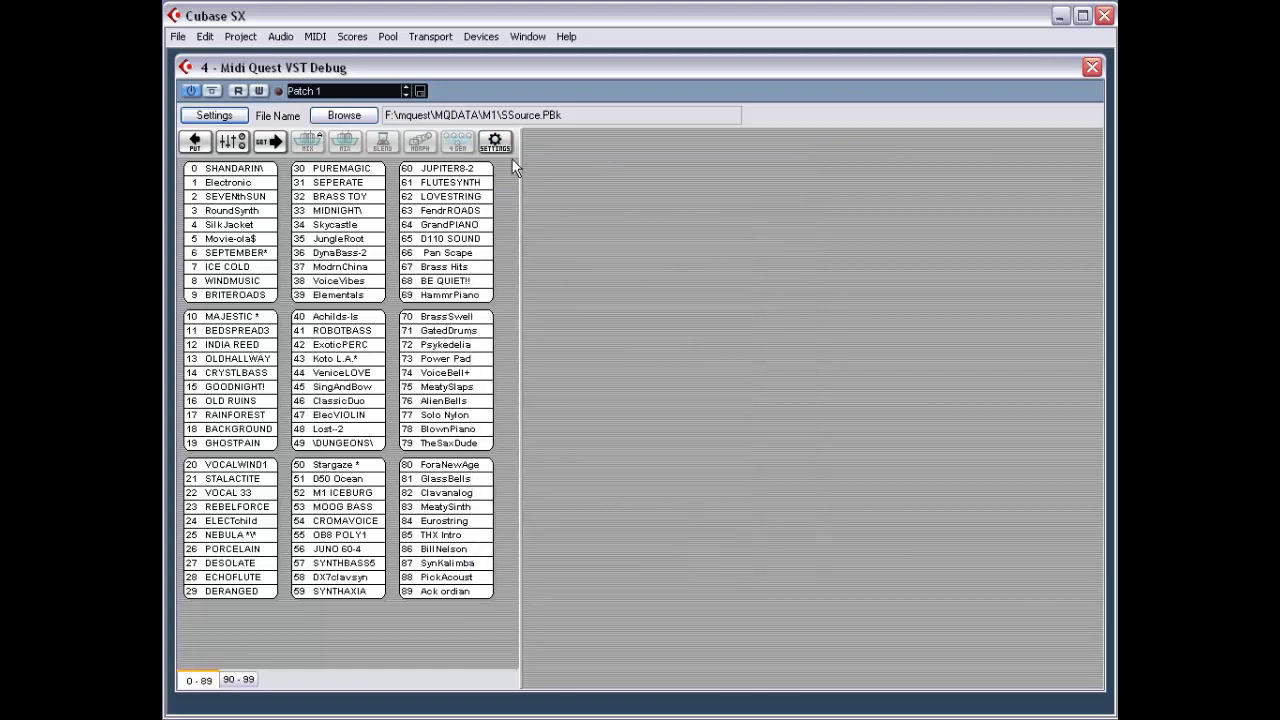
Load the patch file Test.Pat from the M1 folder and review its Patch and General settings.
left_click(358, 120)
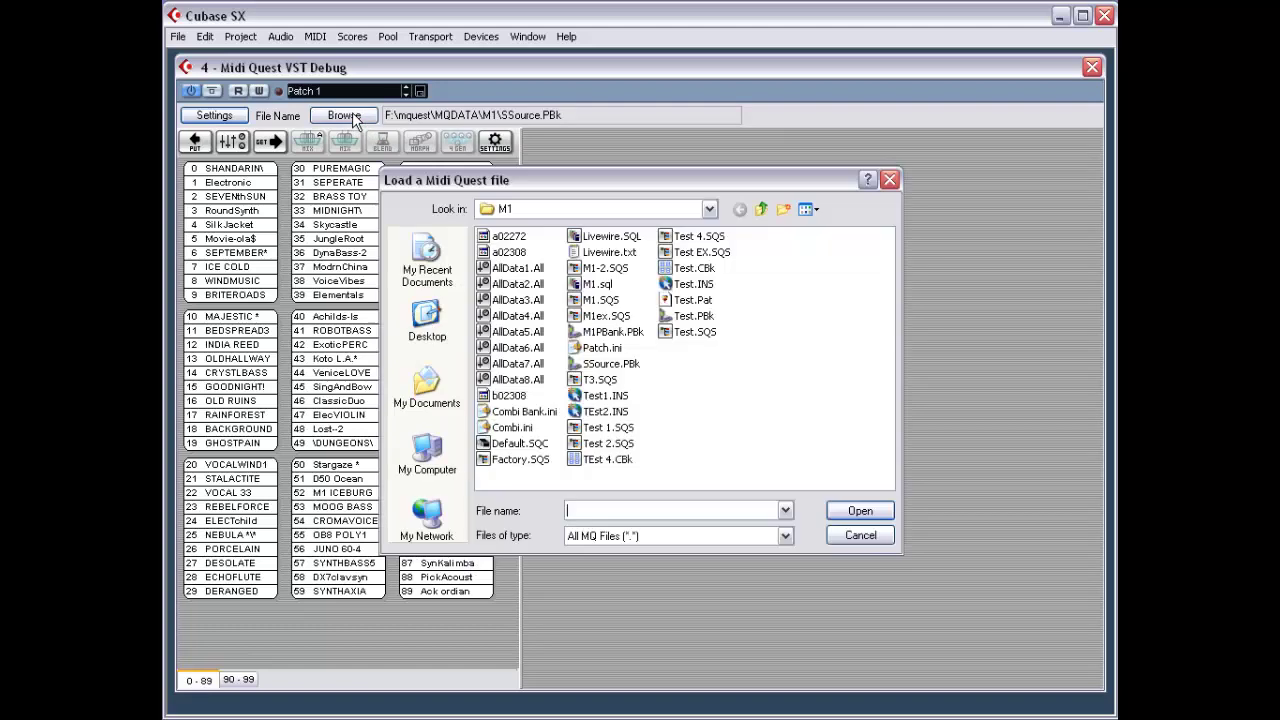
double_click(689, 304)
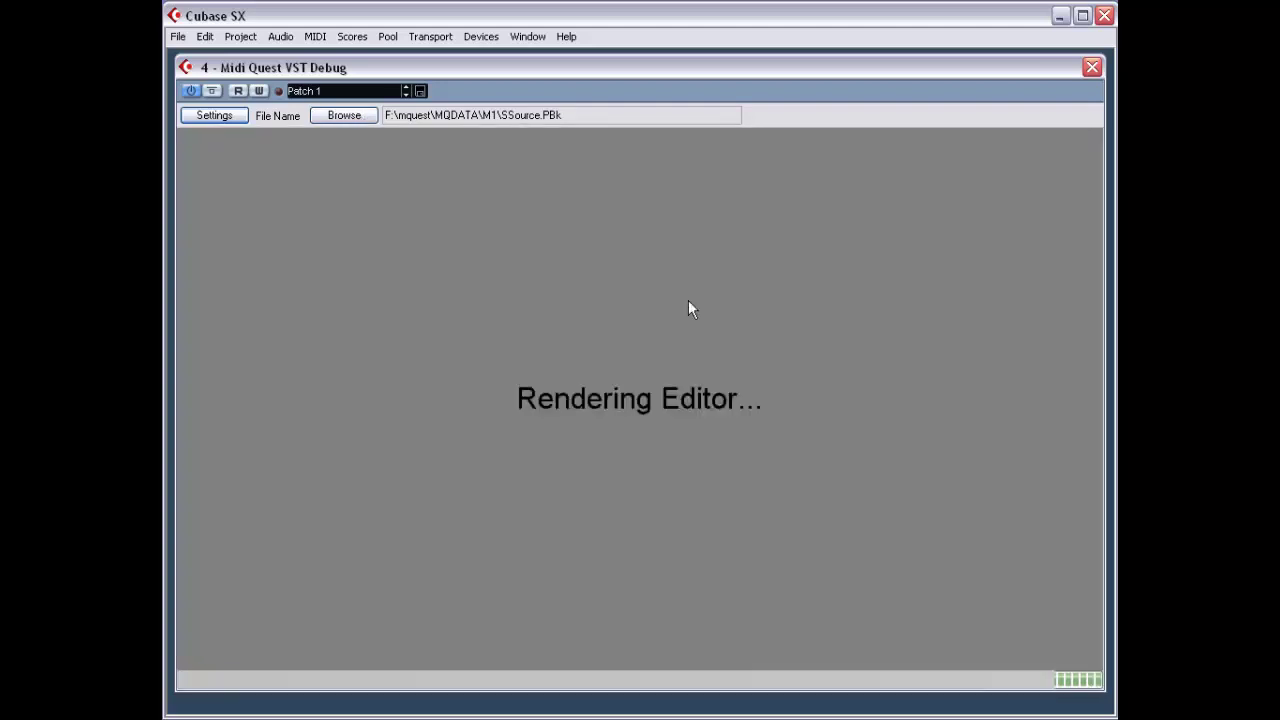
left_click(222, 118)
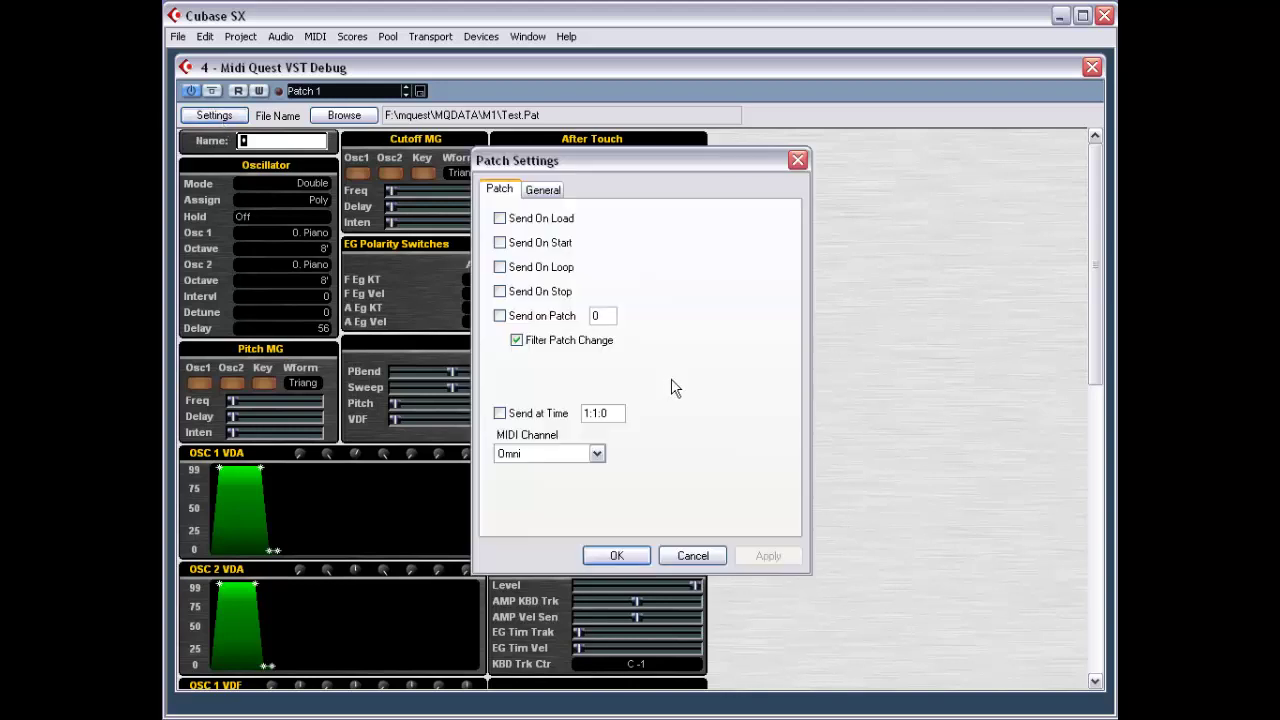
left_click(538, 192)
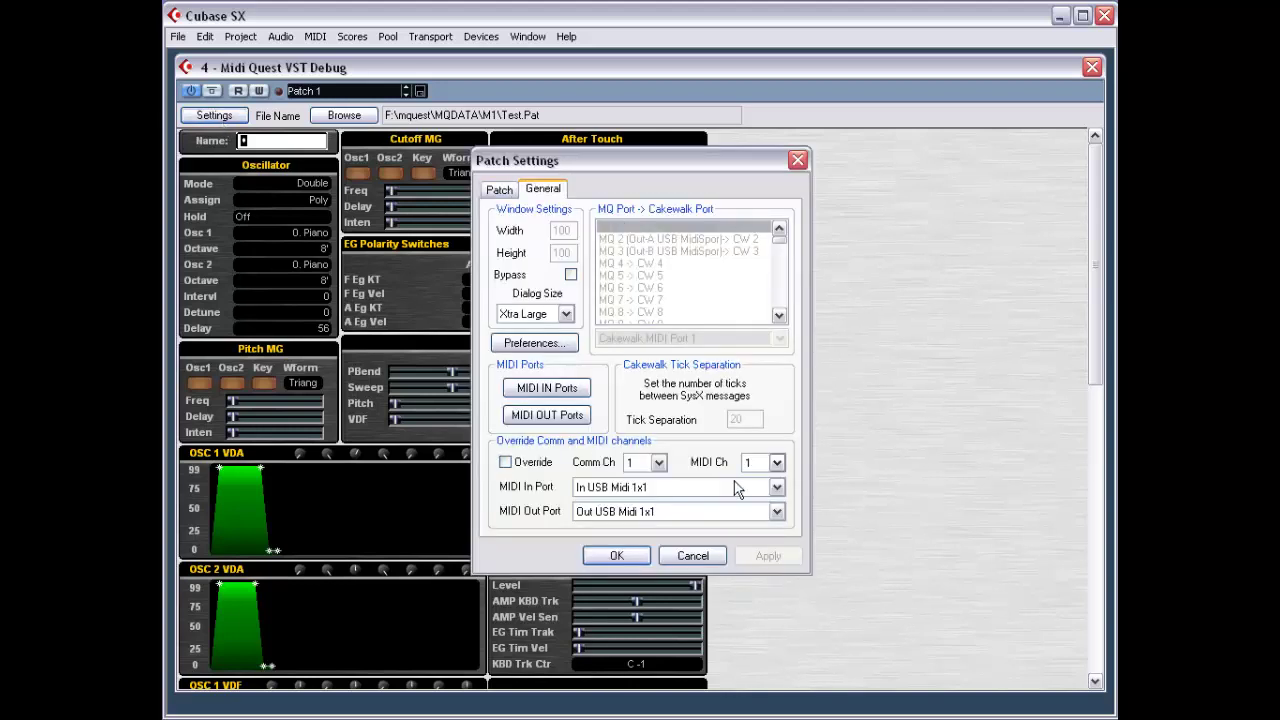
left_click(500, 190)
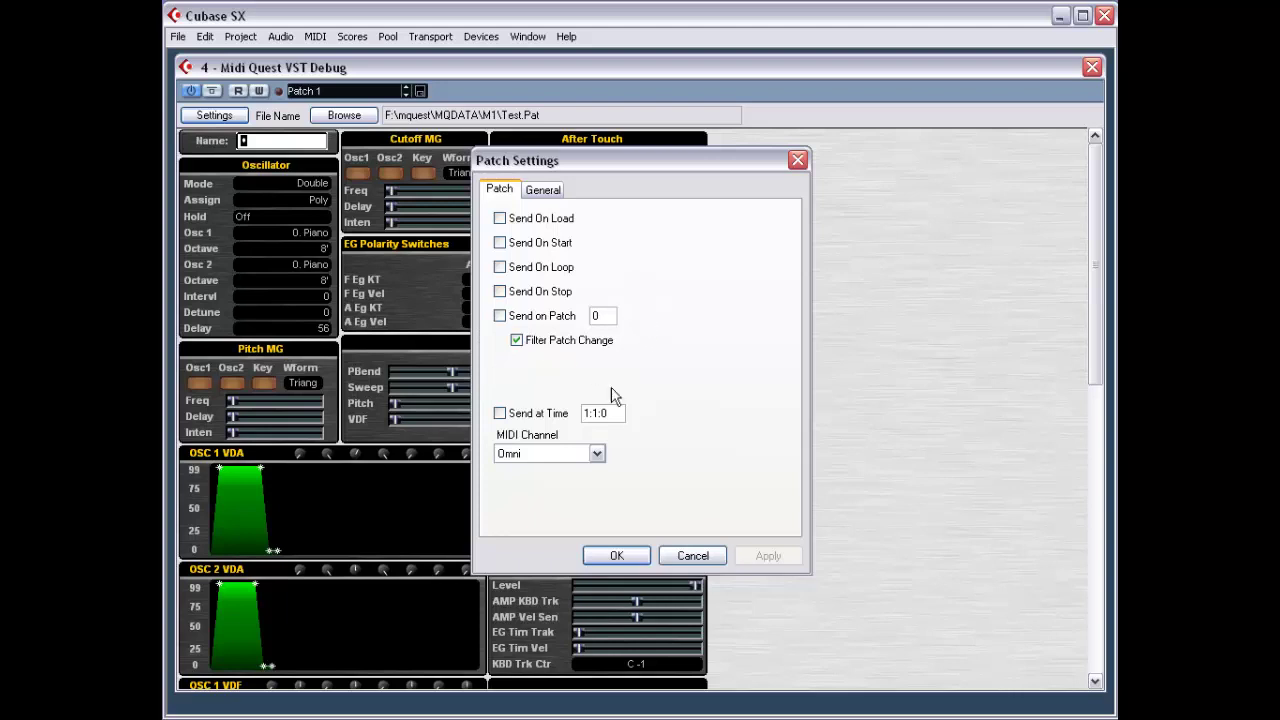
left_click(692, 555)
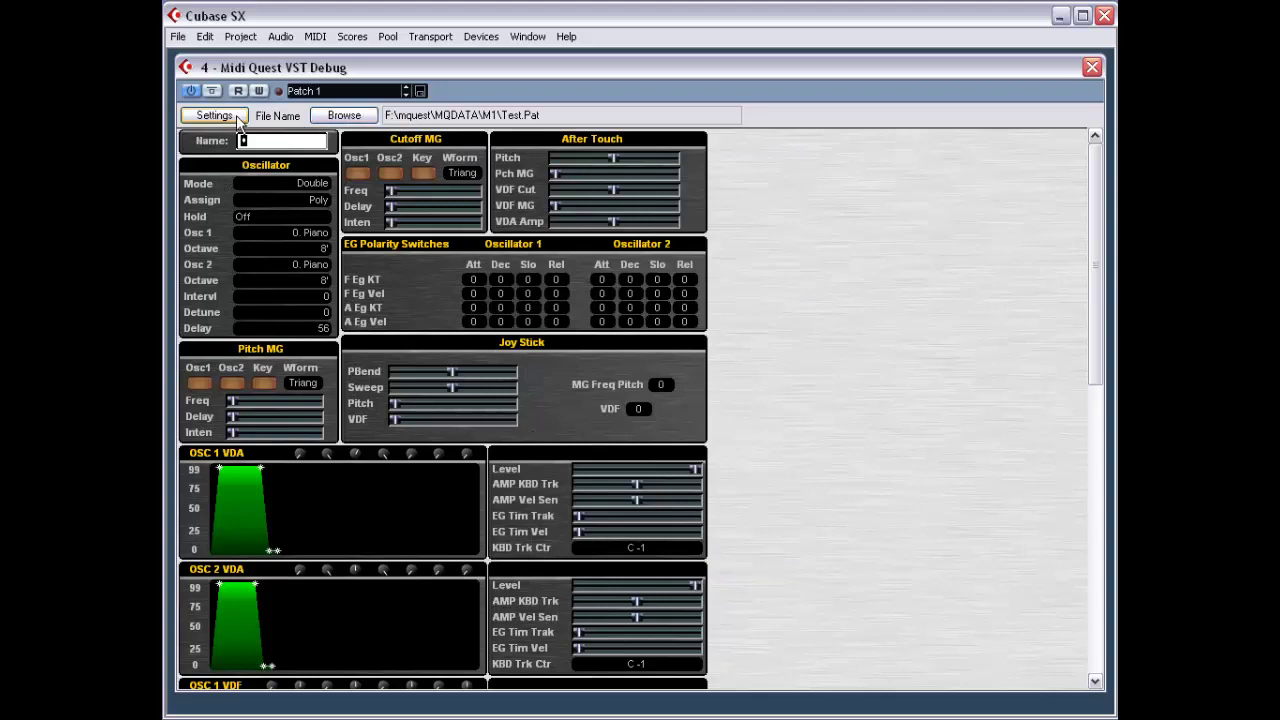
Load the library file M1.sql, filtering the file list to MQ Library (*.sql).
left_click(344, 116)
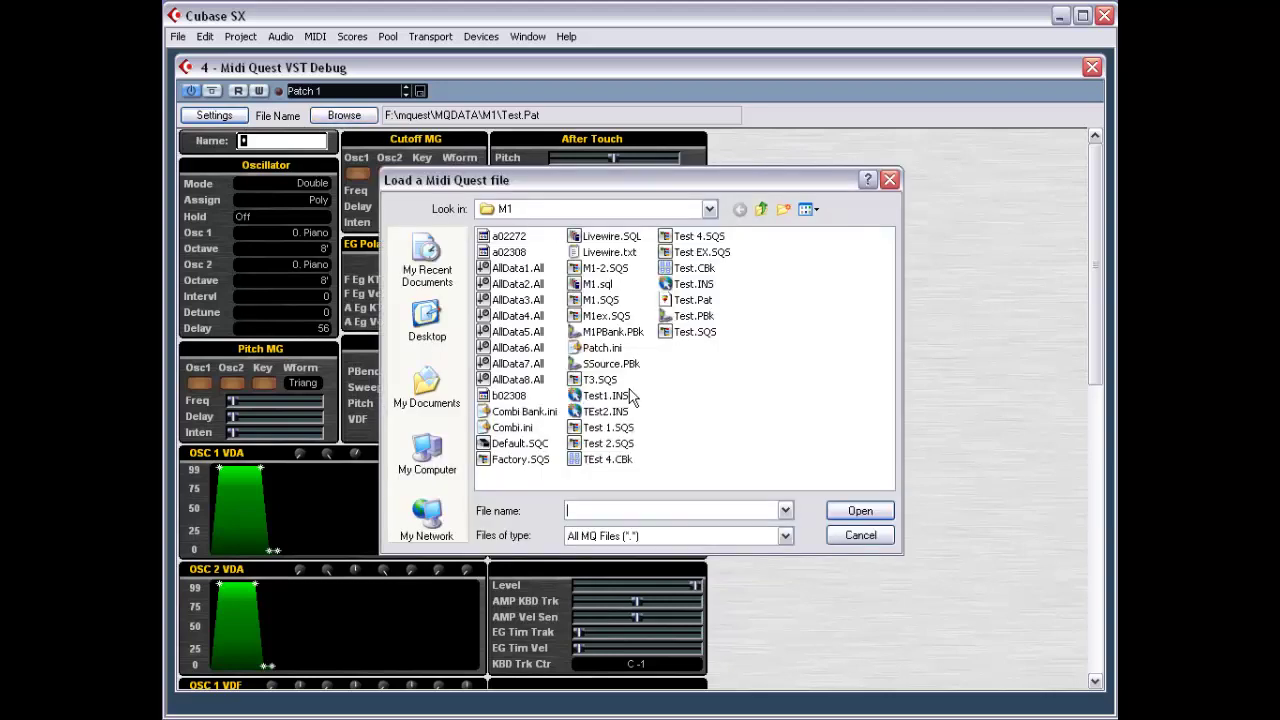
left_click(668, 537)
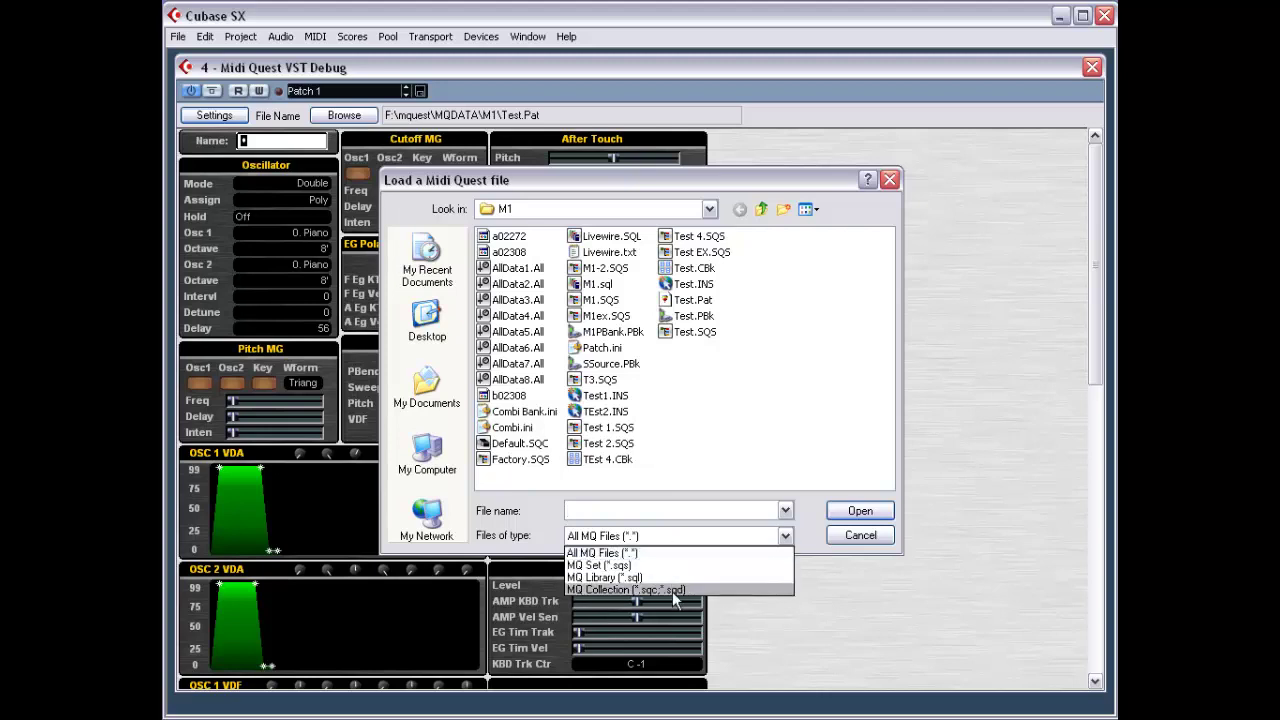
left_click(669, 578)
double_click(505, 247)
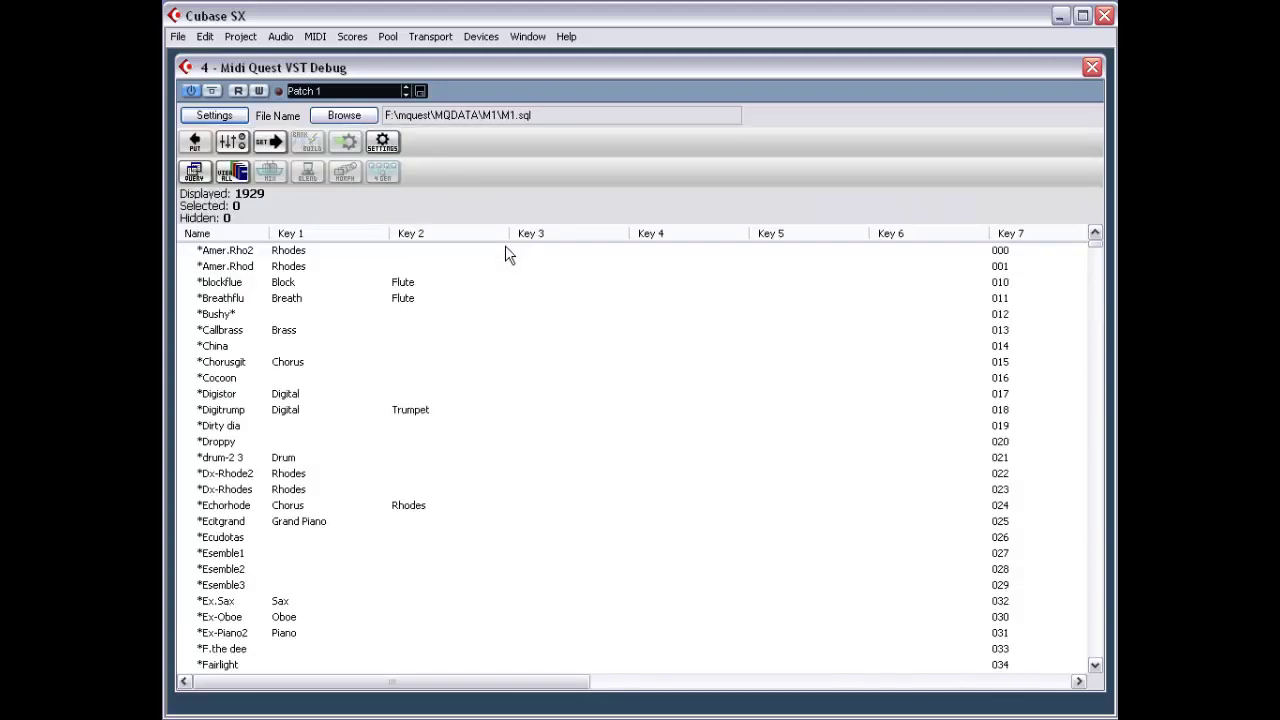
Select the *Breathflu patch, then look over its available commands and the Library Settings.
left_click(259, 298)
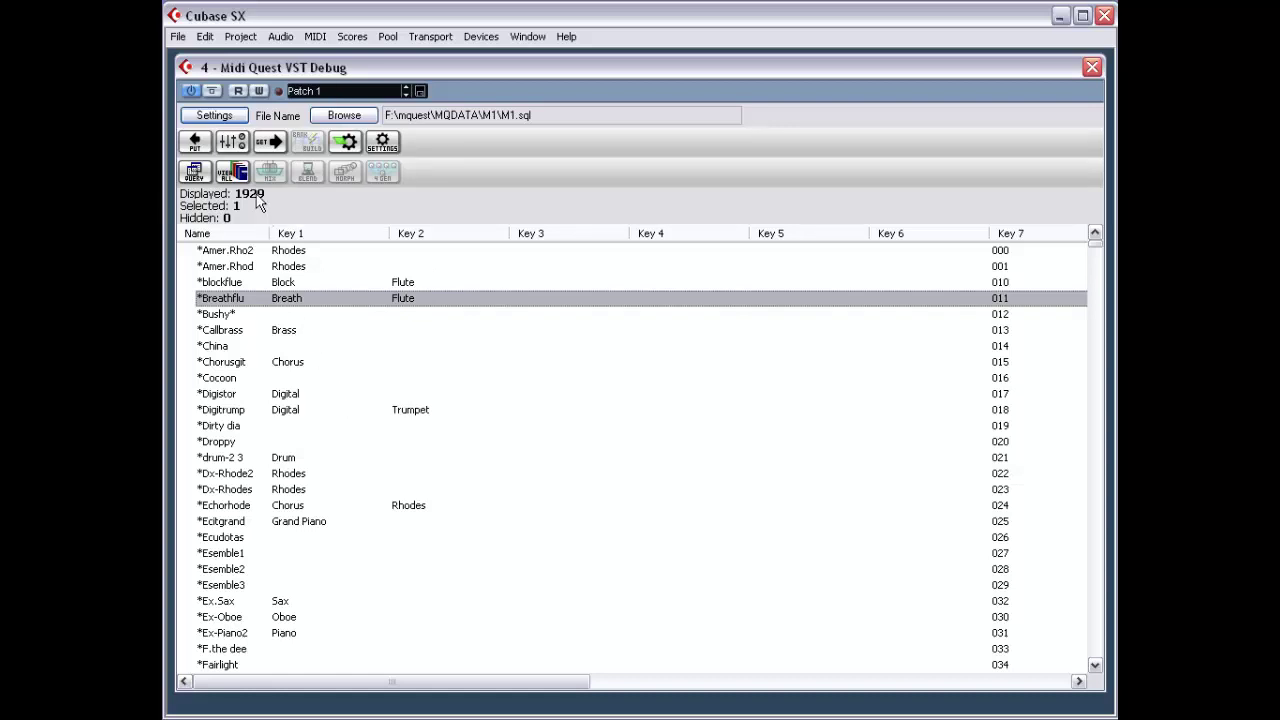
right_click(295, 299)
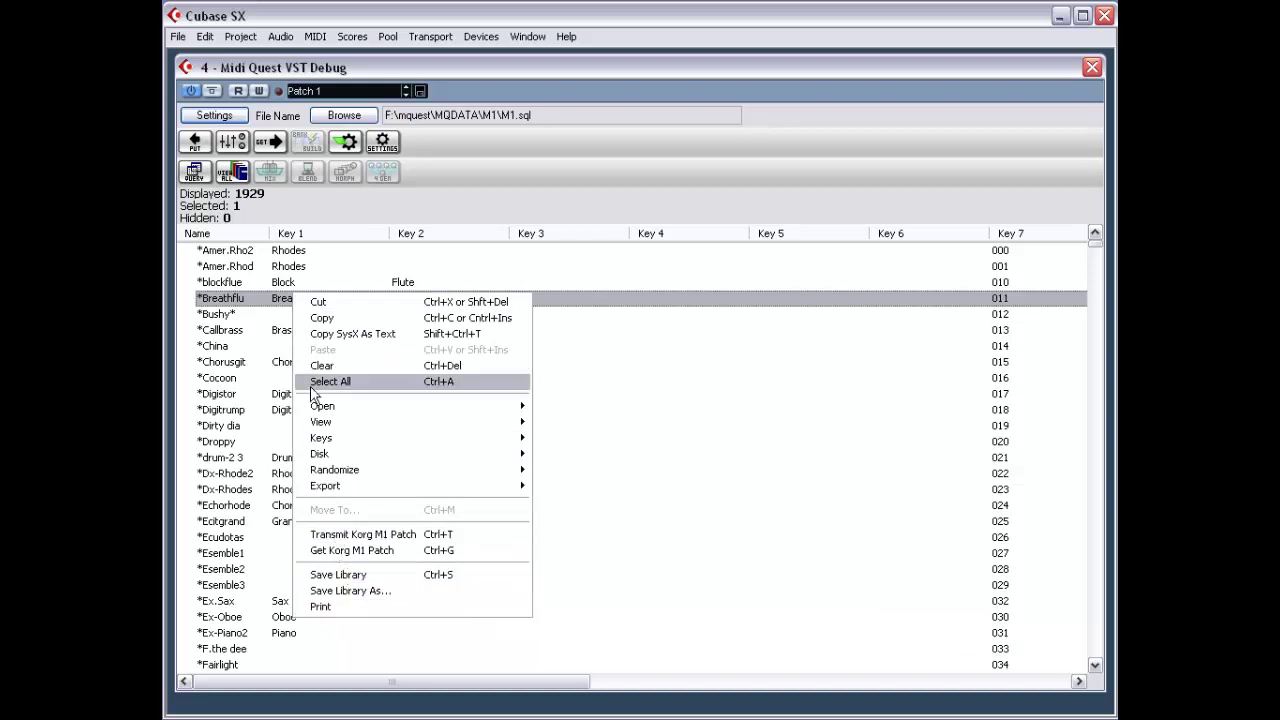
left_click(300, 220)
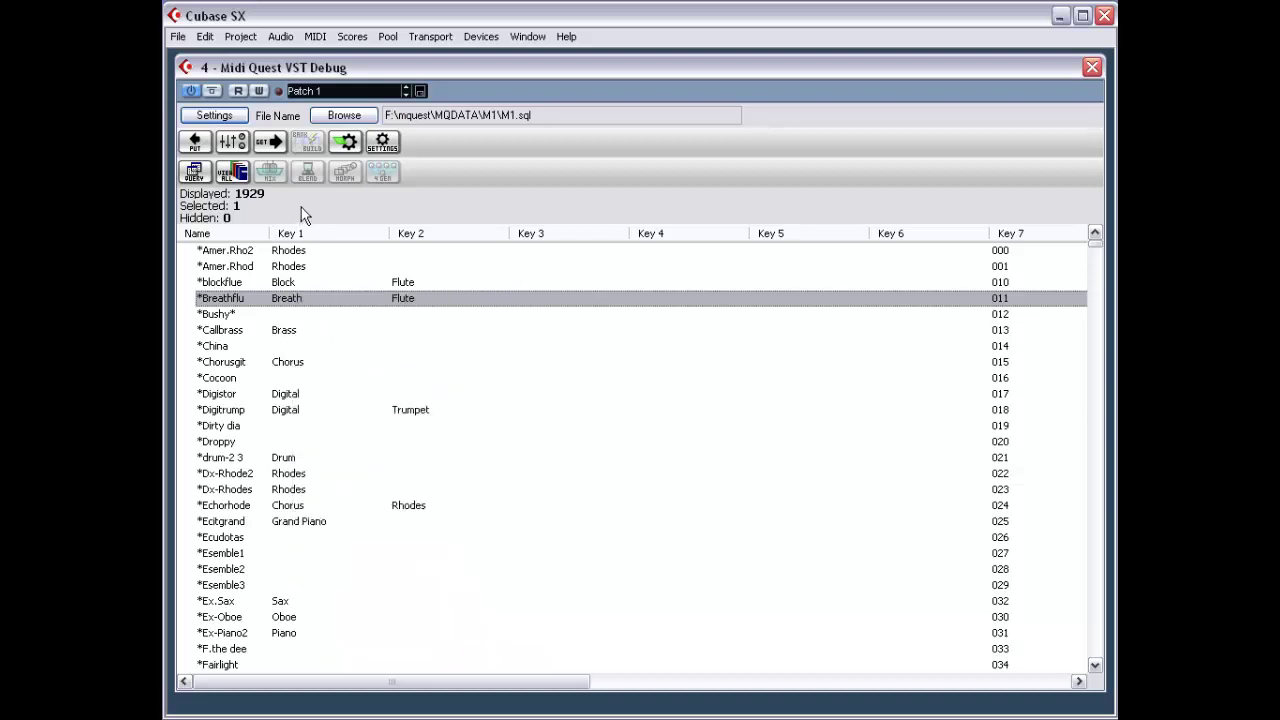
left_click(213, 116)
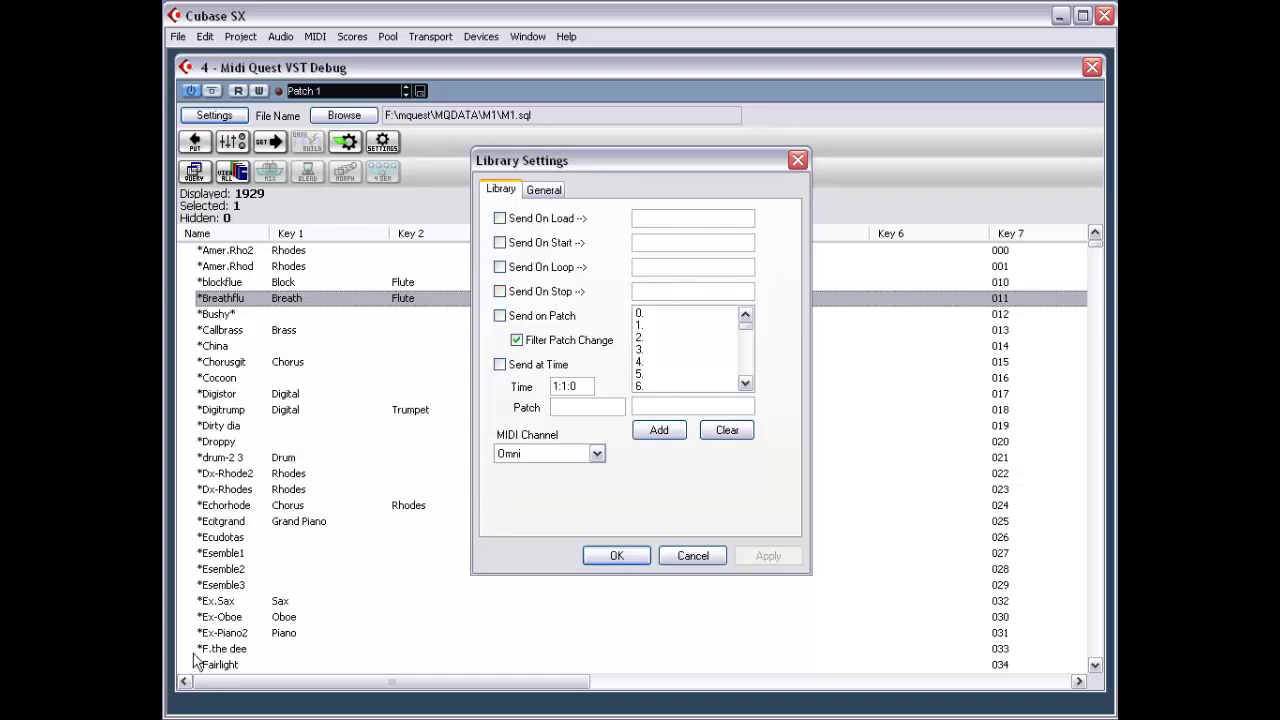
left_click(703, 557)
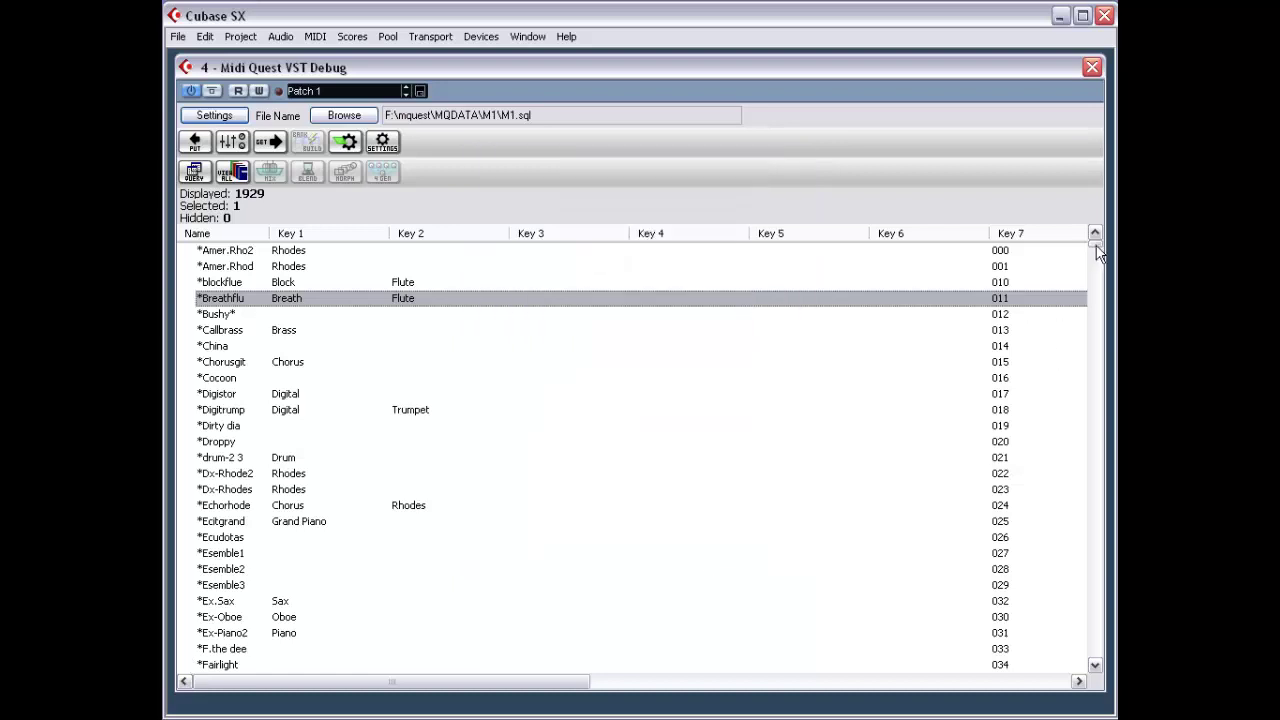
In the Library Settings, enable Send On Load with the patch Overture and turn on Send On Start.
left_click_drag(1095, 248, 1095, 284)
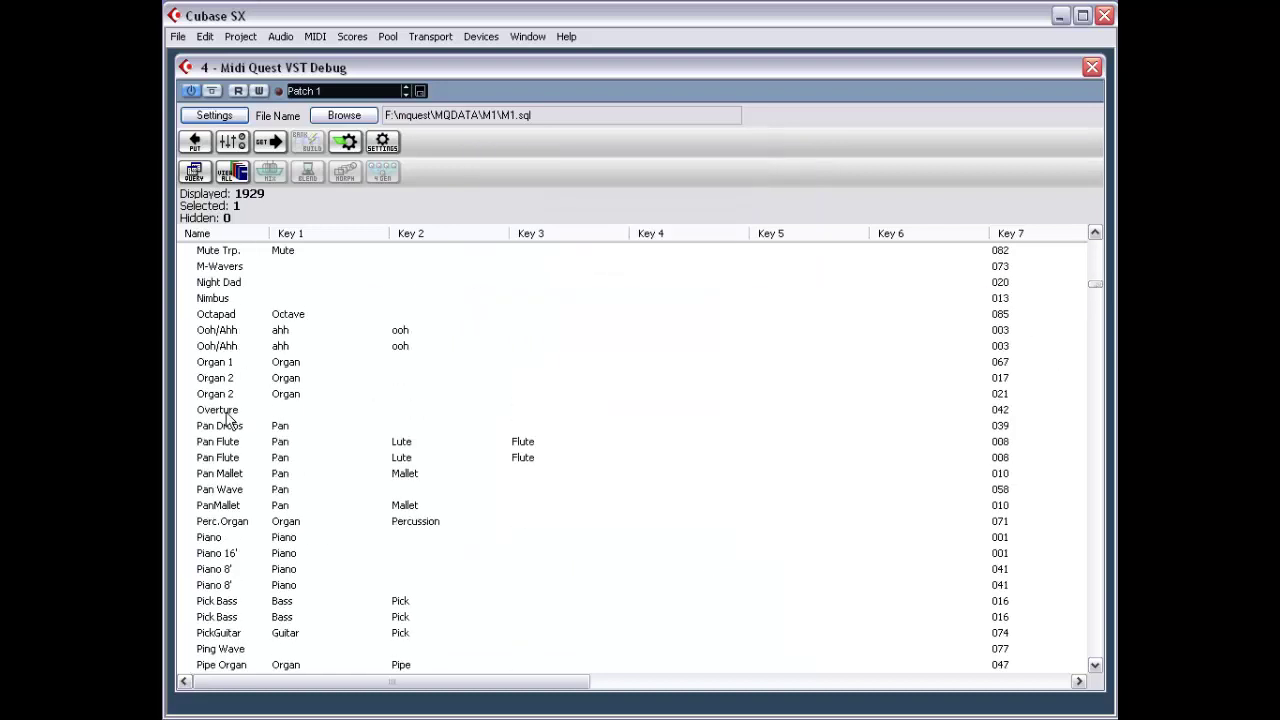
left_click(229, 118)
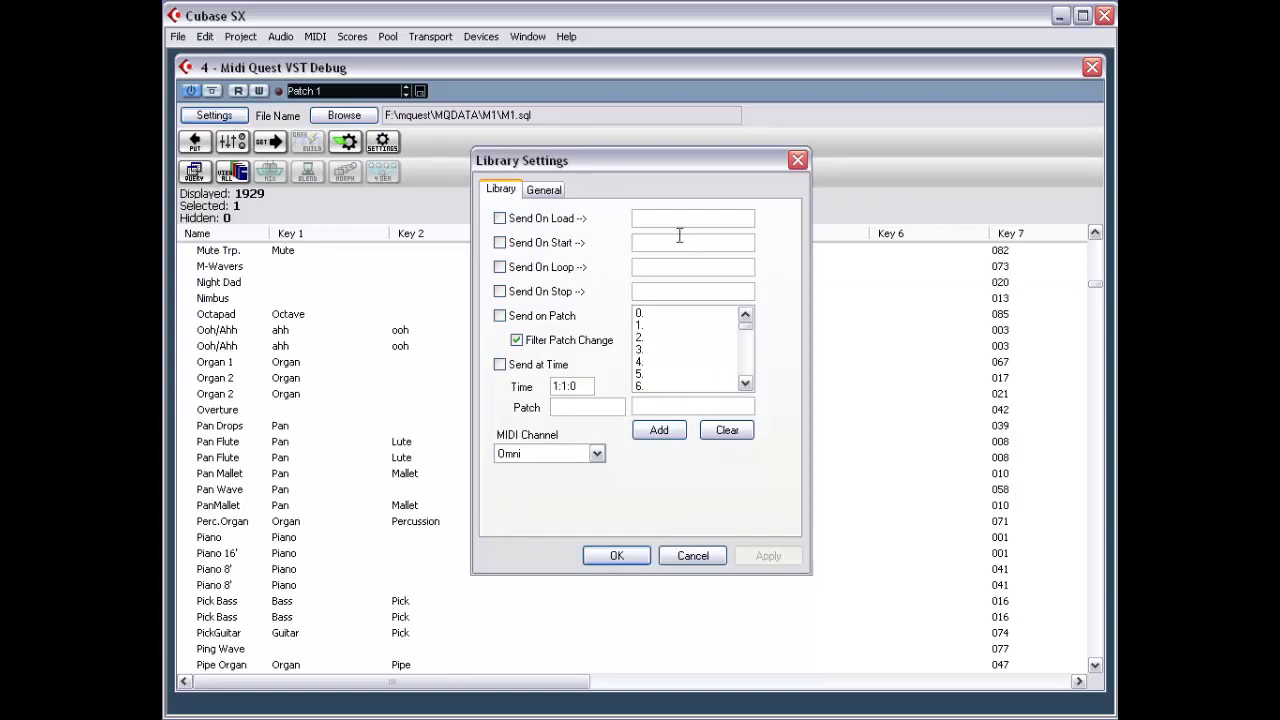
left_click(501, 222)
left_click(670, 219)
type("0")
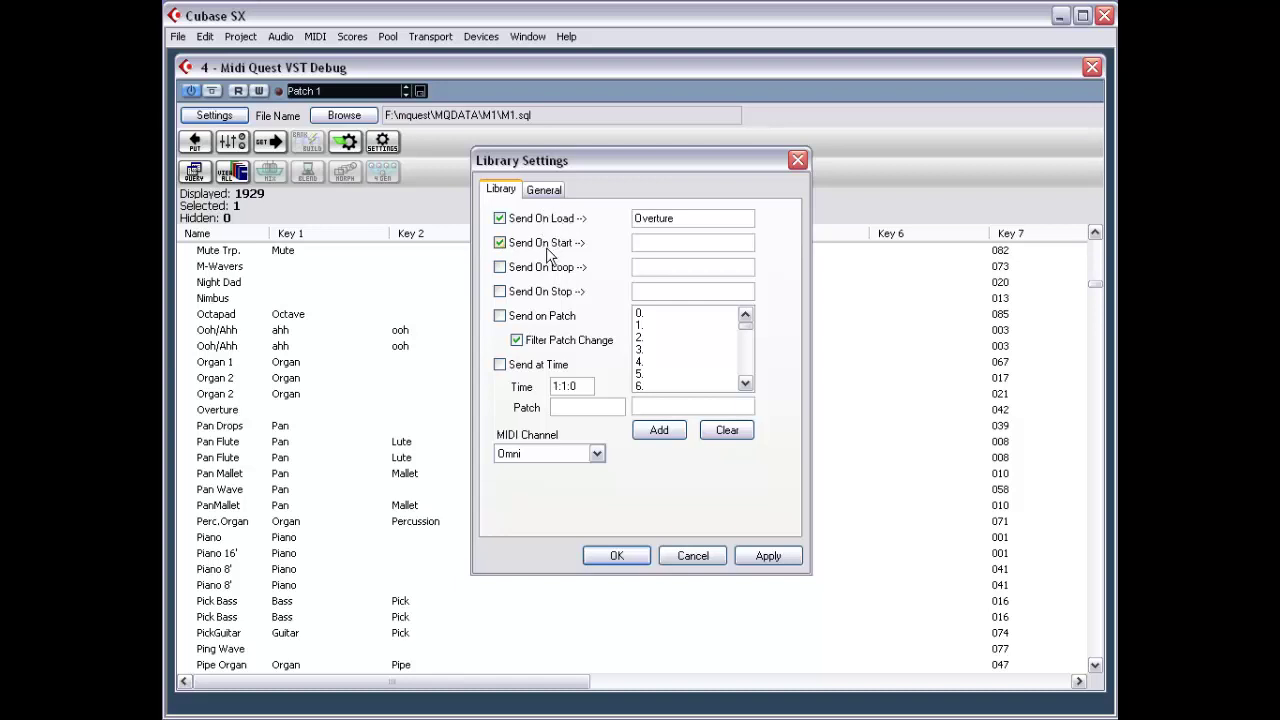
Turn off Send On Load, assign Pick Bass to Send On Start and enable Send On Loop with Dark Bass.
left_click(547, 220)
type("Pick Bass")
left_click(500, 269)
type("Dark Bass")
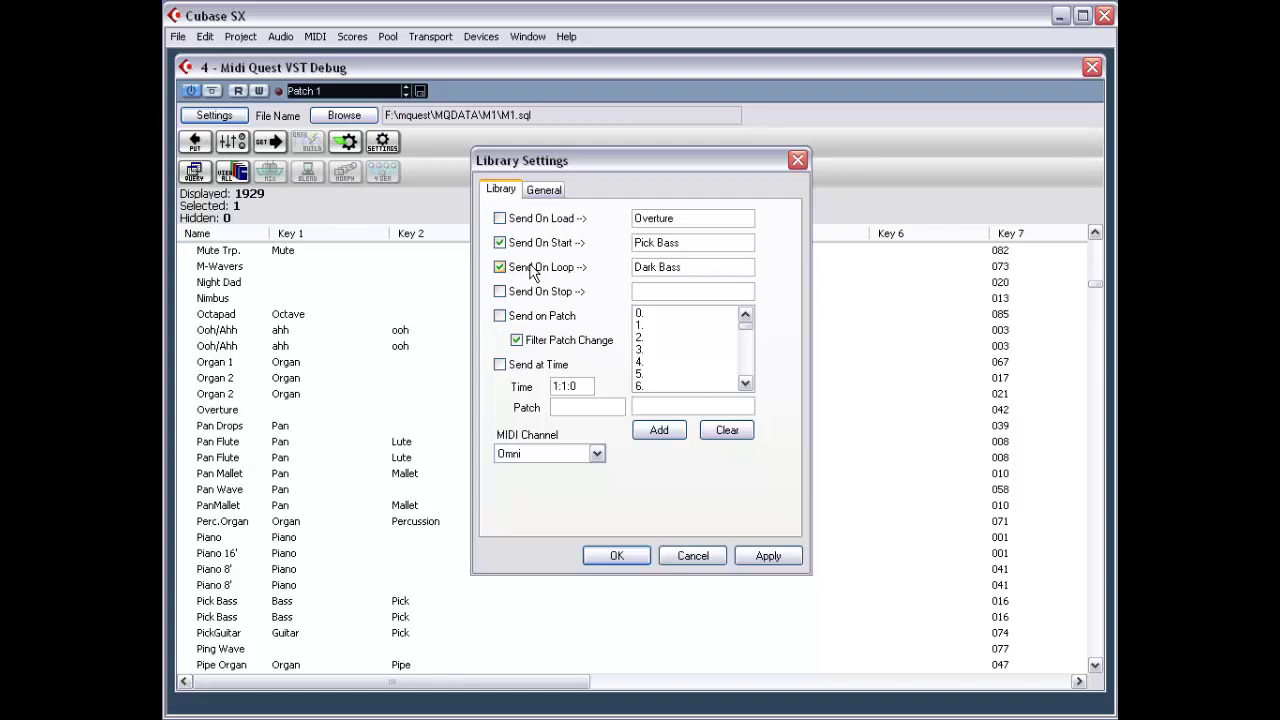
Enable Send on Patch and assign the patch name Piano to entry 0.
left_click(529, 321)
mouse_move(745, 337)
left_mouse_down()
mouse_move(745, 382)
mouse_move(742, 315)
left_mouse_up()
left_click(673, 407)
type("Patch")
double_click(673, 407)
type("P")
left_click(674, 316)
left_click_drag(663, 406, 619, 405)
type("Piano")
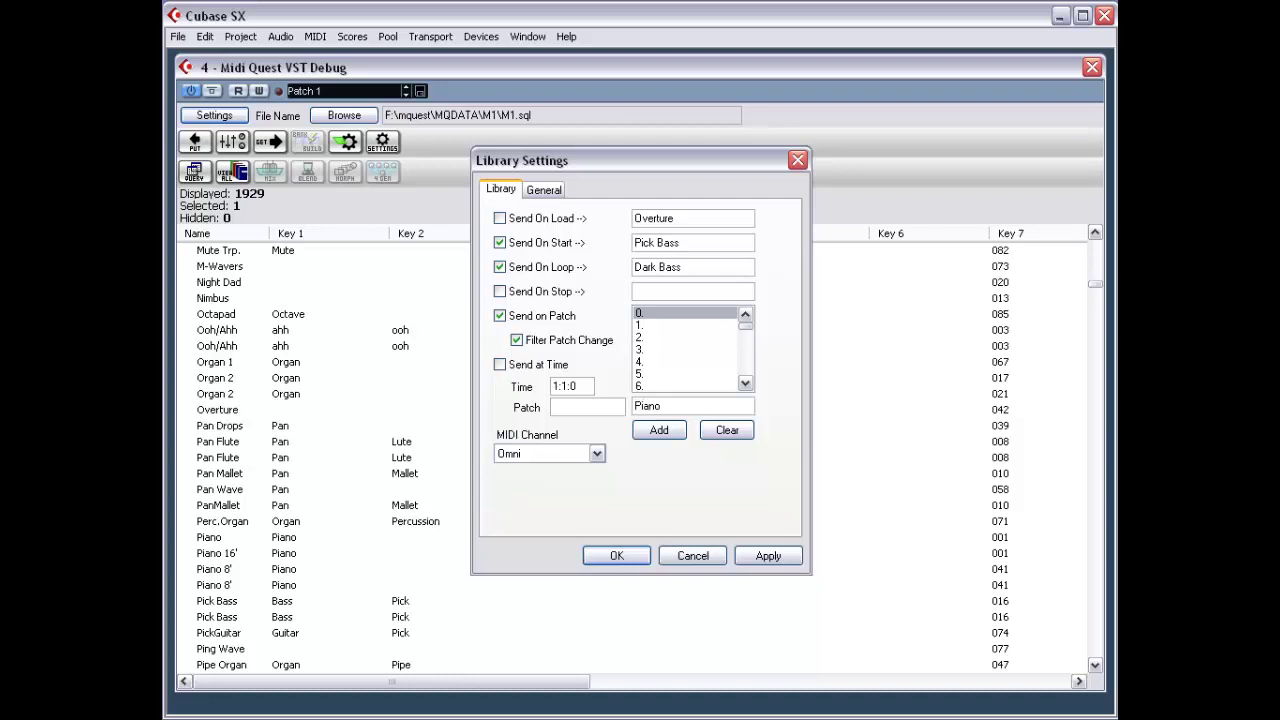
left_click(655, 427)
Assign Pan Flue to Send on Patch entry 1, accept the Library Settings and recheck the stored values.
left_click(660, 326)
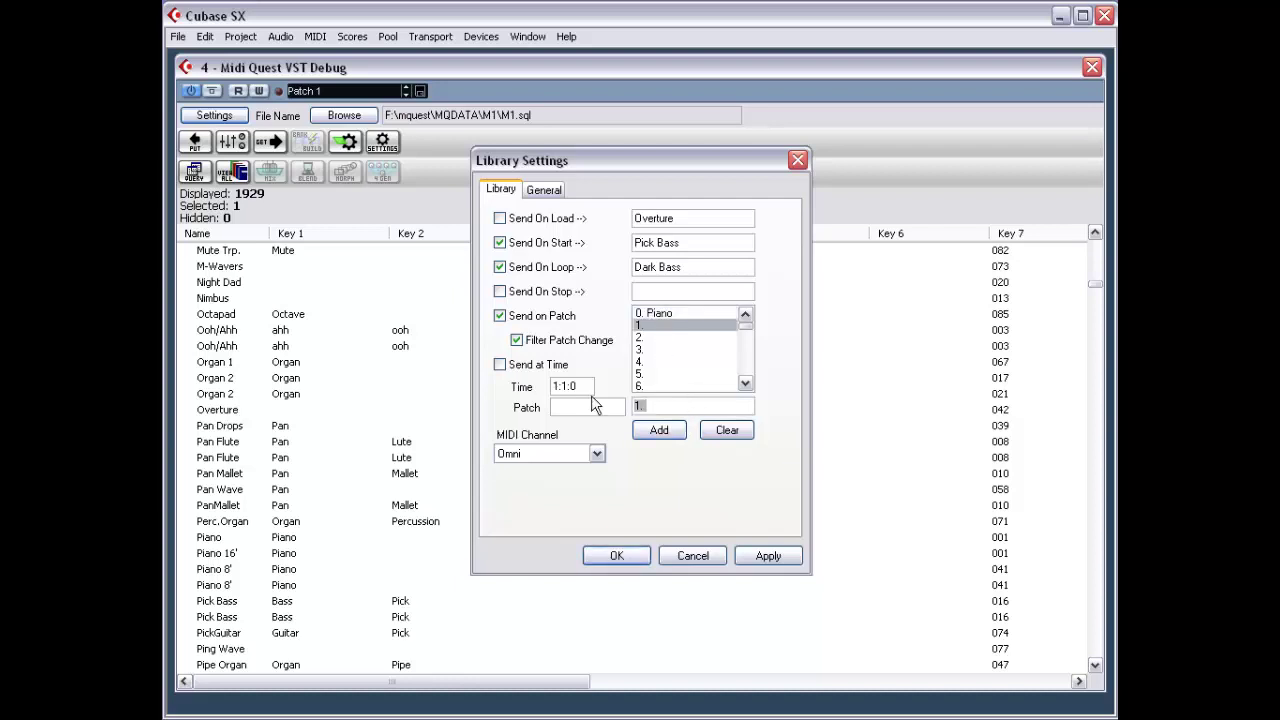
type("Pan Flue")
left_click(659, 430)
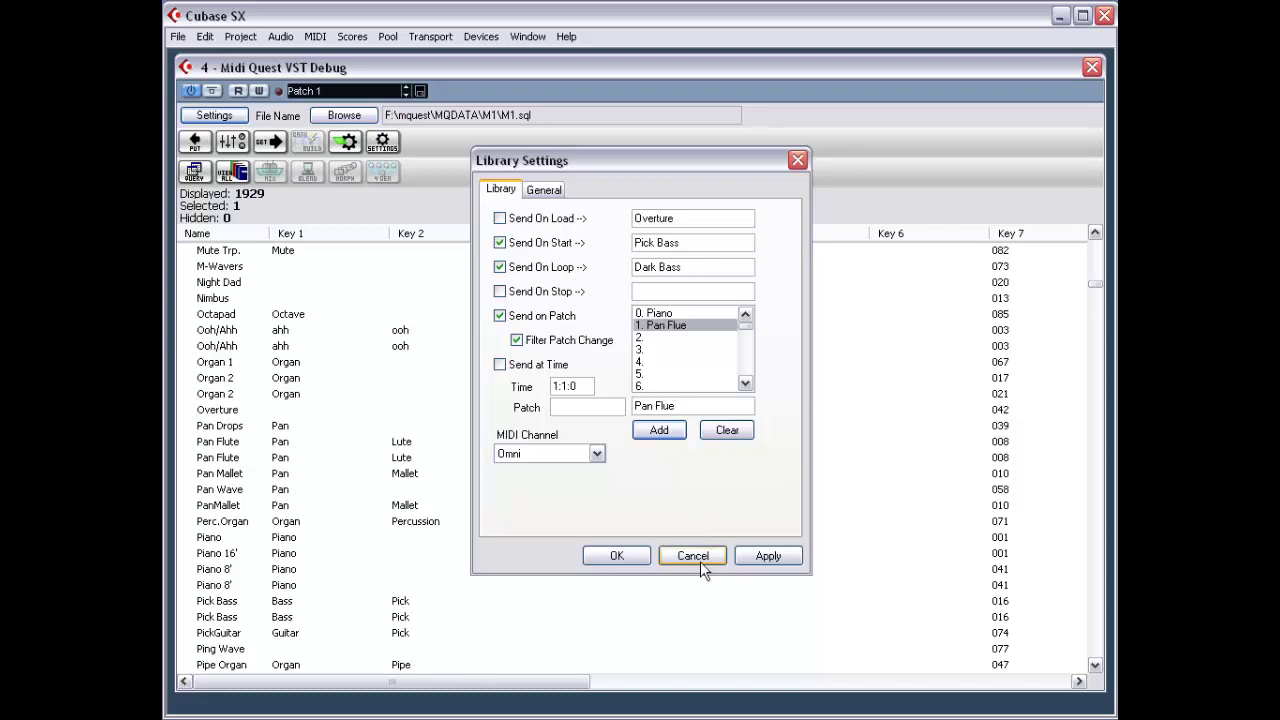
left_click(636, 560)
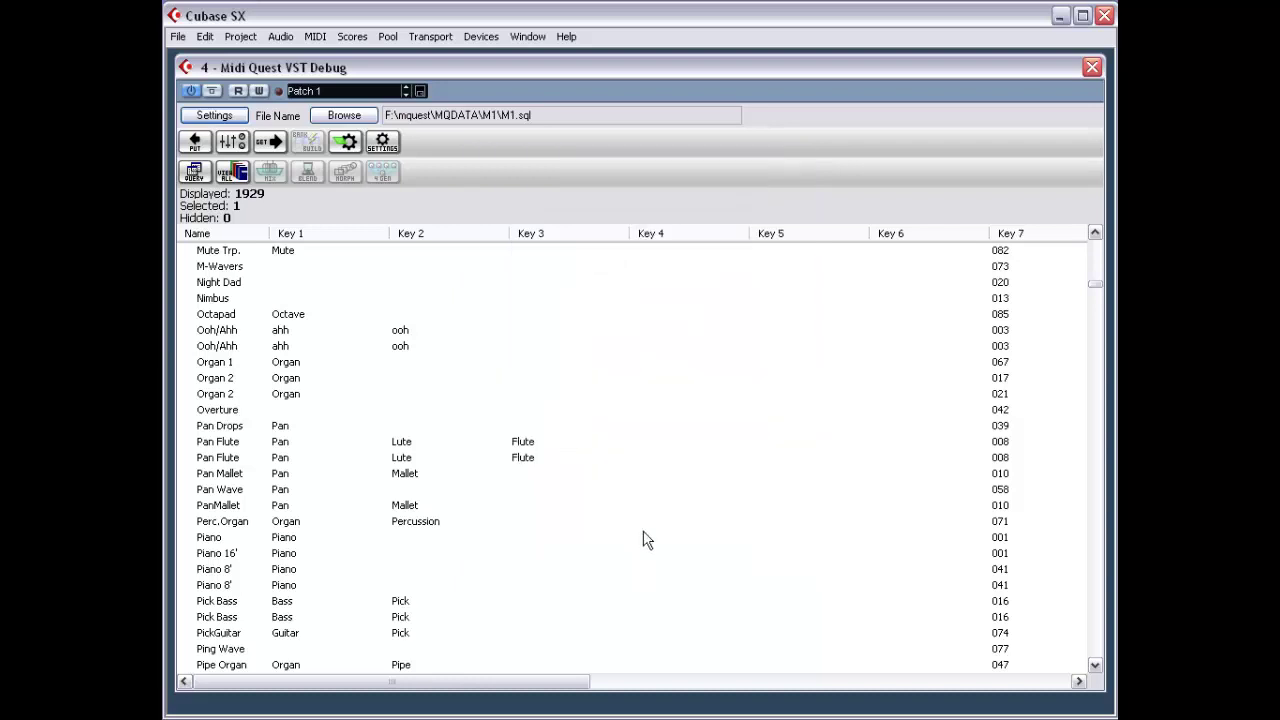
left_click(208, 118)
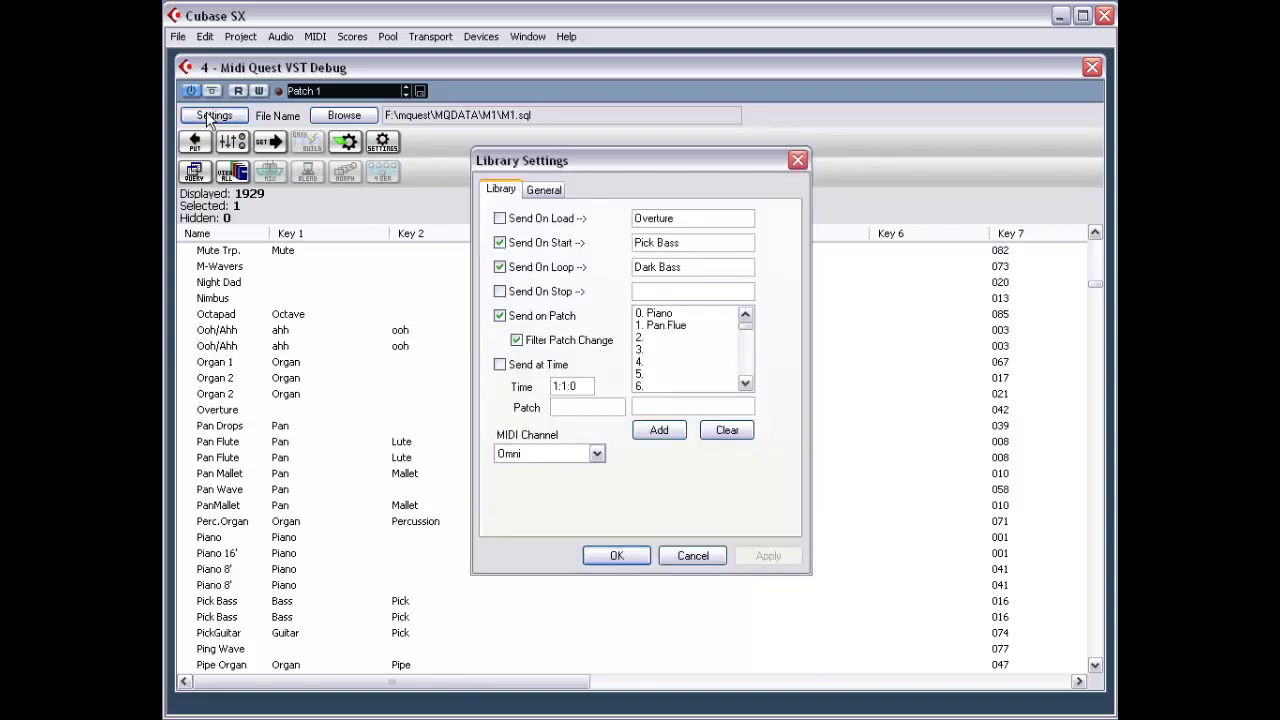
left_click(690, 556)
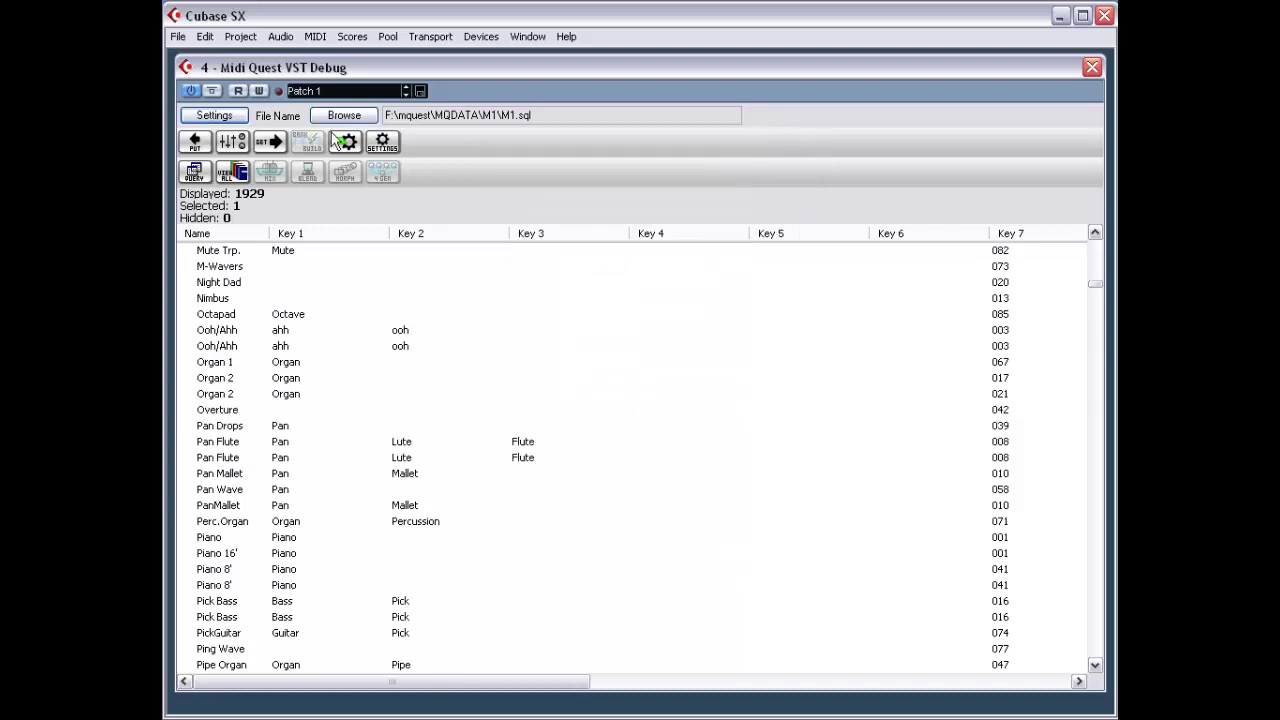
Load the collection file DB8.SQD from the Collections folder in MQDATA.
left_click(340, 116)
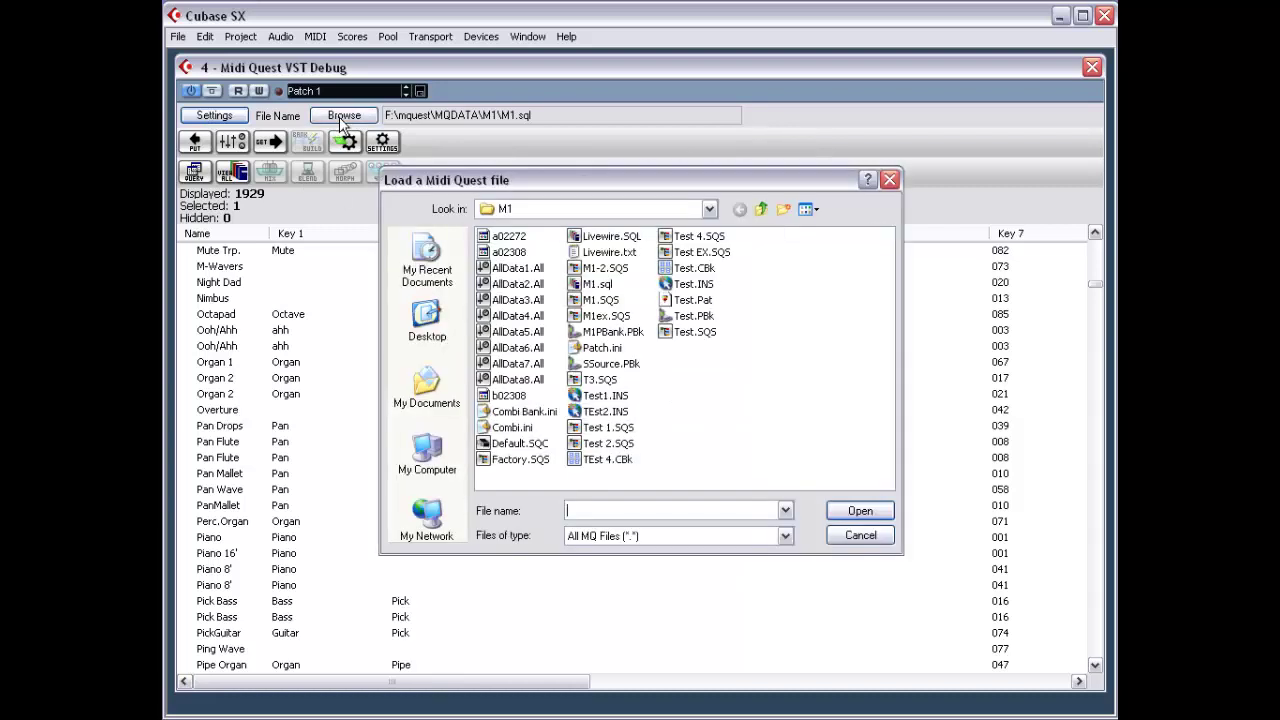
left_click(760, 210)
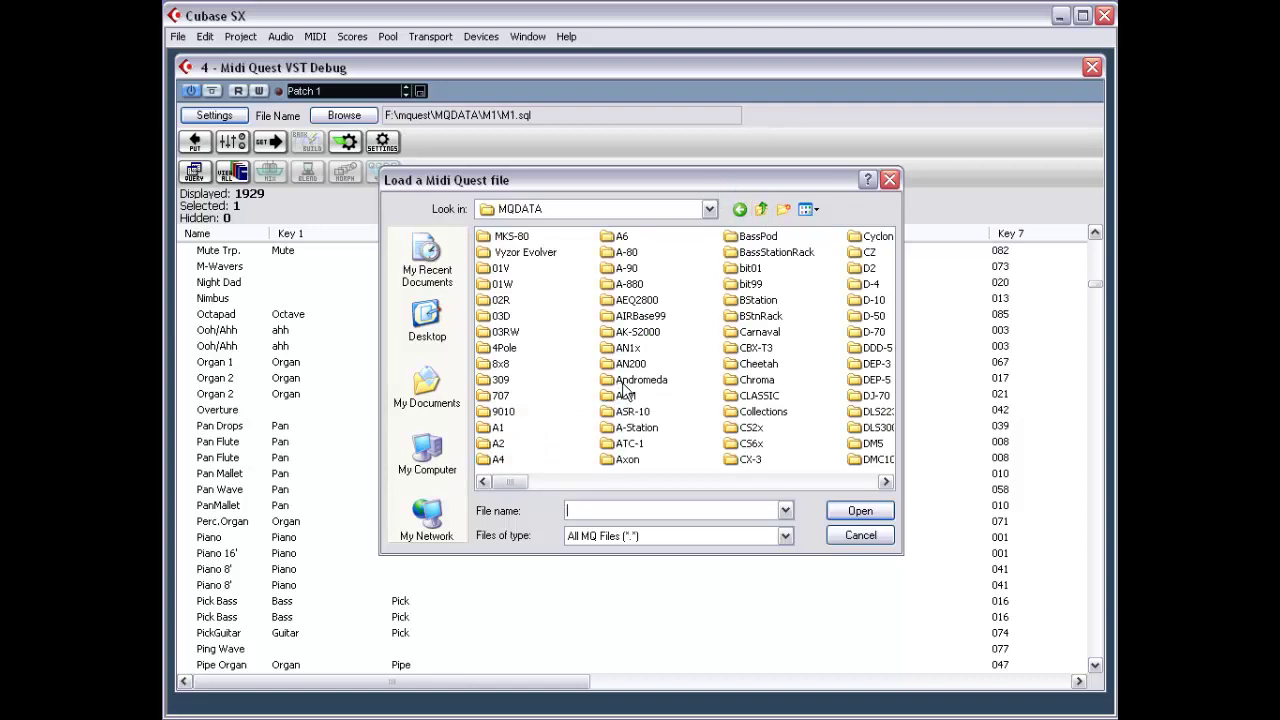
double_click(763, 411)
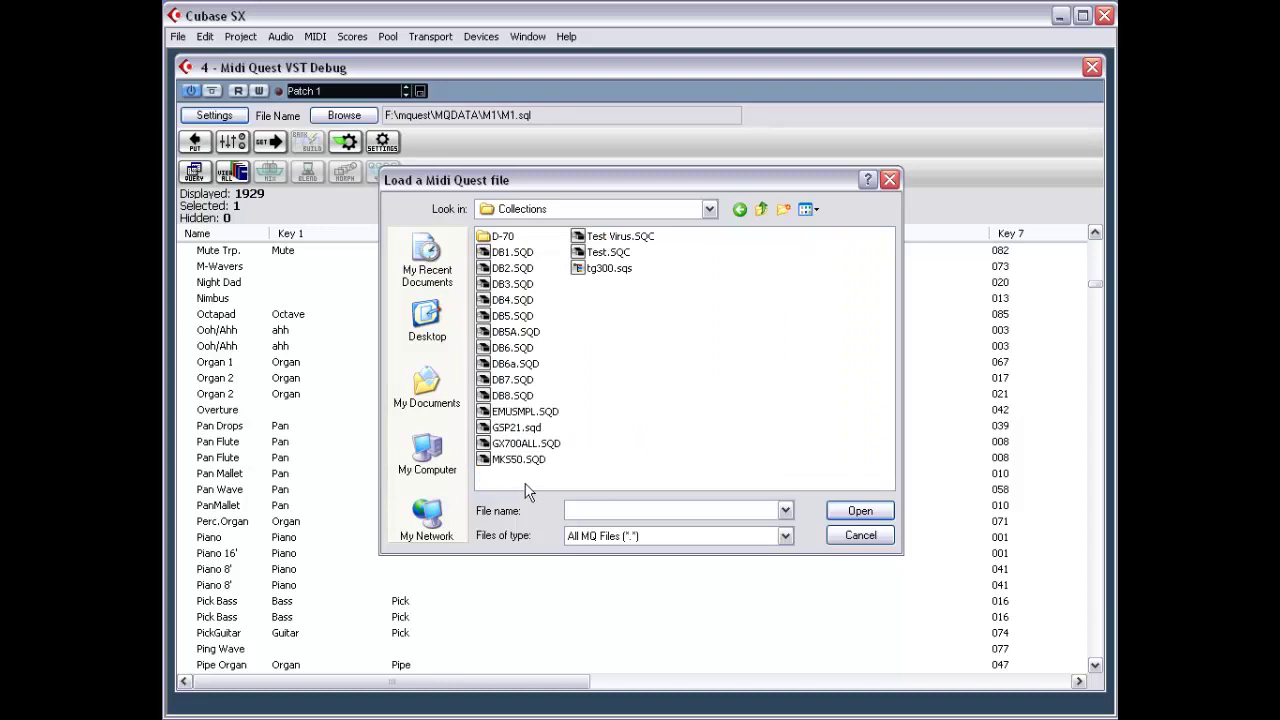
double_click(514, 397)
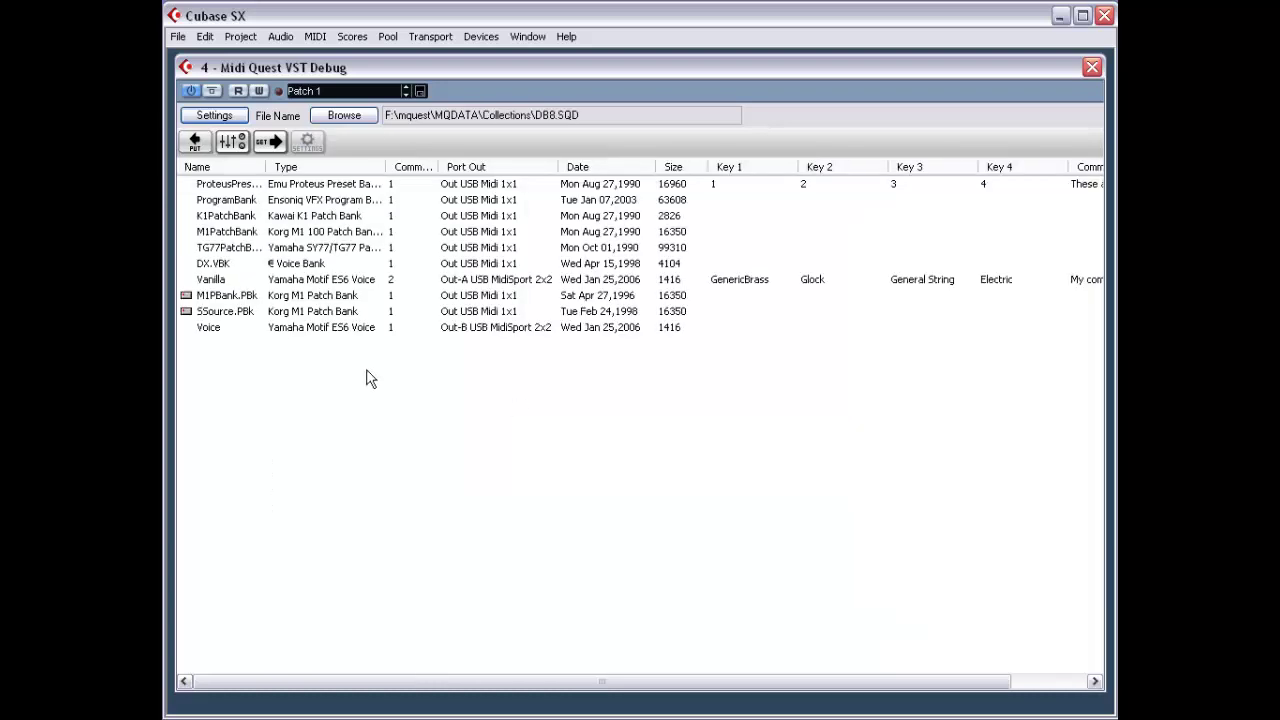
Select the M1PatchBank entry in the collection and review the Set/Collection settings.
left_click(299, 236)
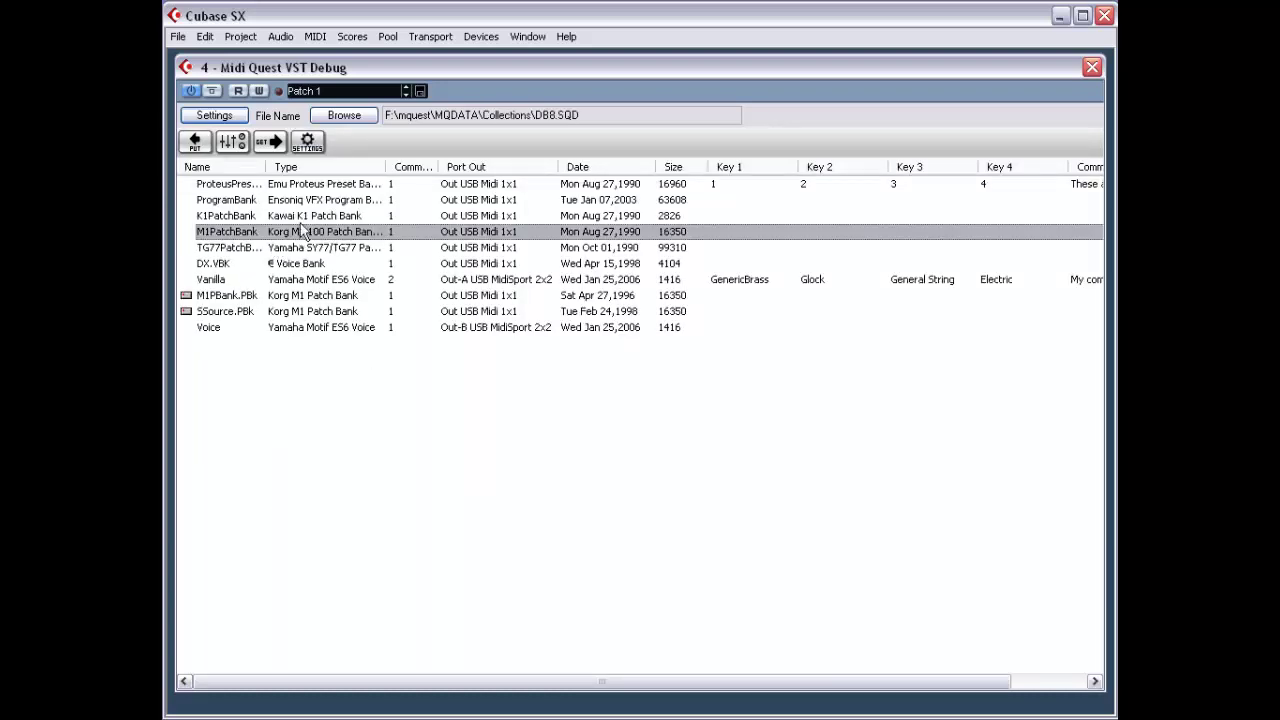
left_click(214, 116)
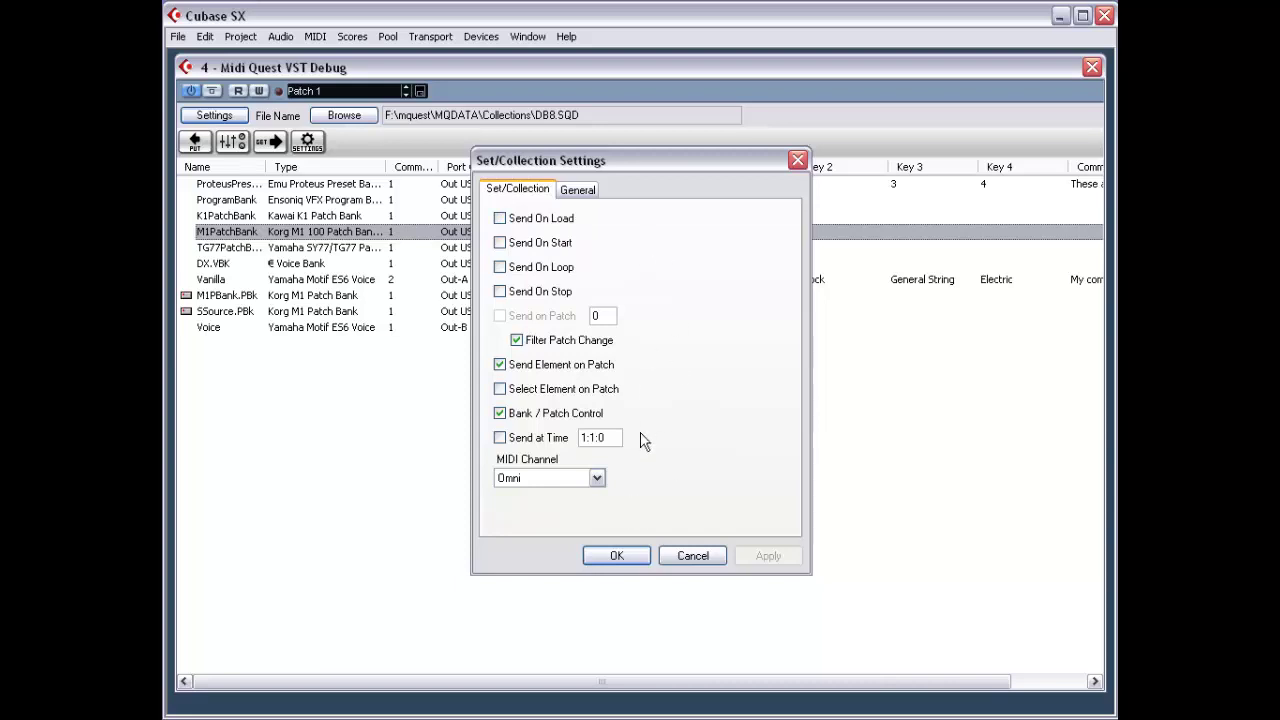
left_click(617, 556)
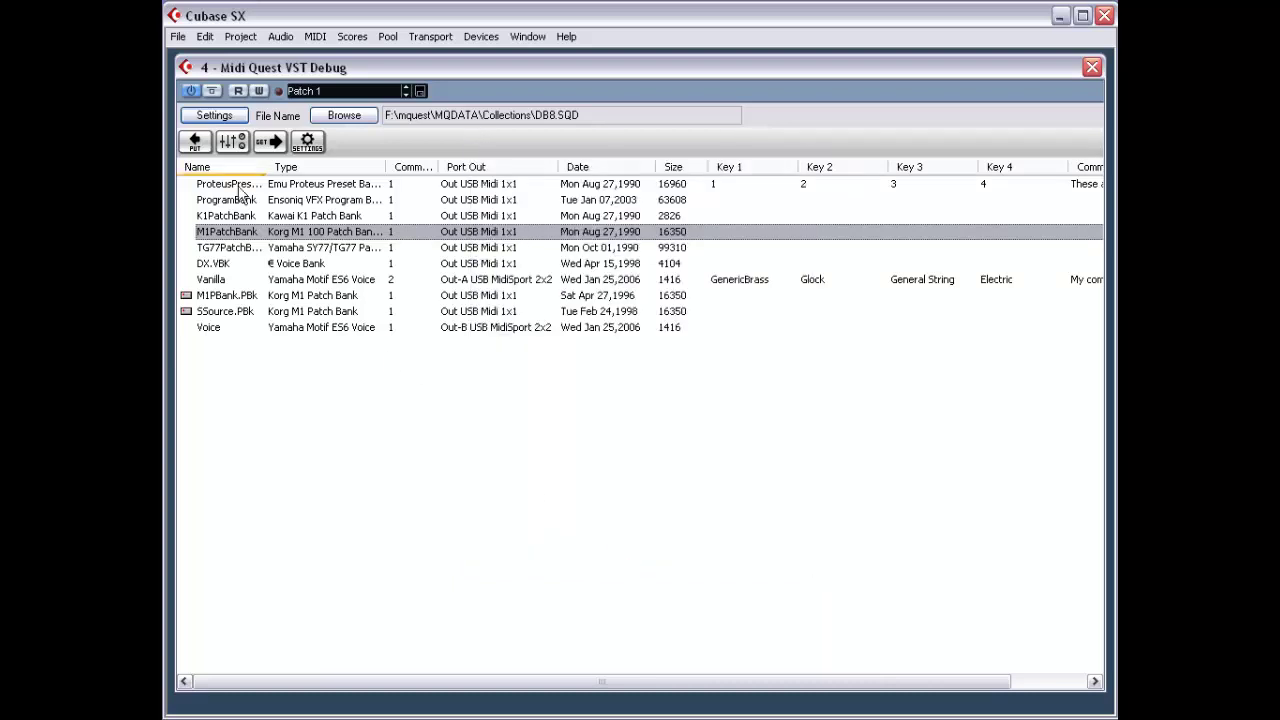
Load the MQ Set file M1.SQS from the M1 folder in MQDATA.
left_click(350, 118)
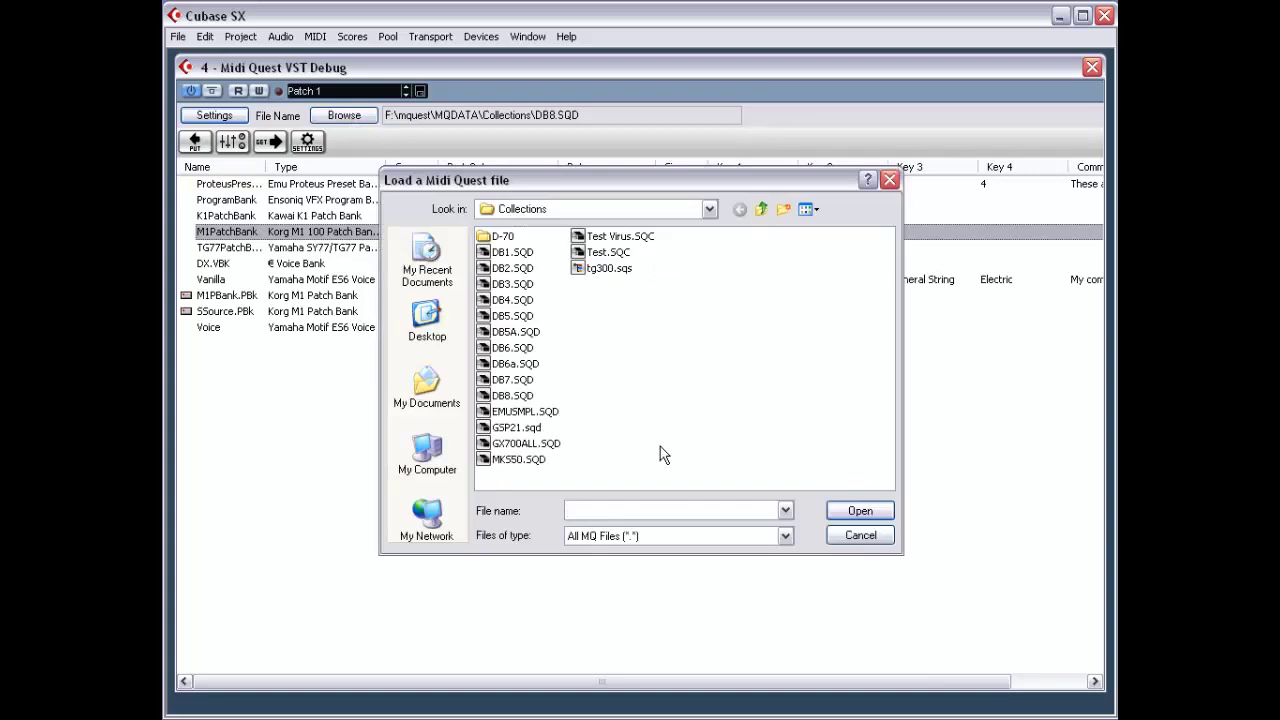
left_click(761, 209)
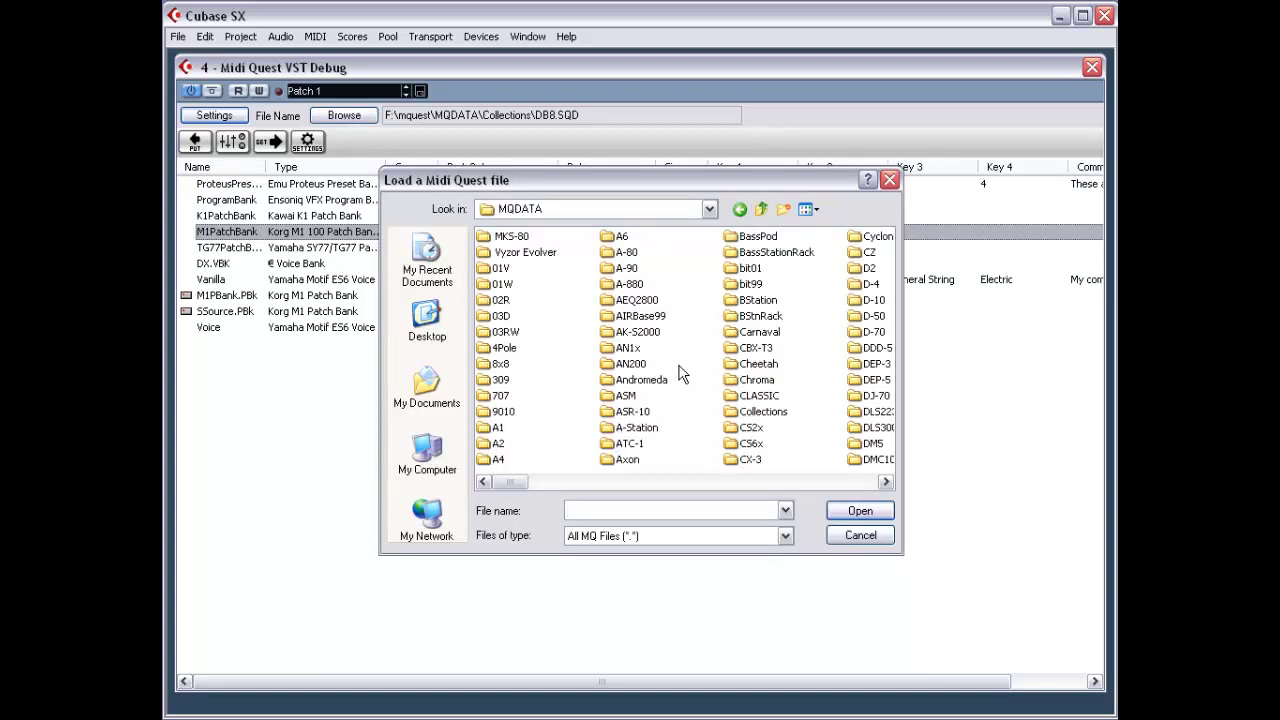
type("m1")
key("Return")
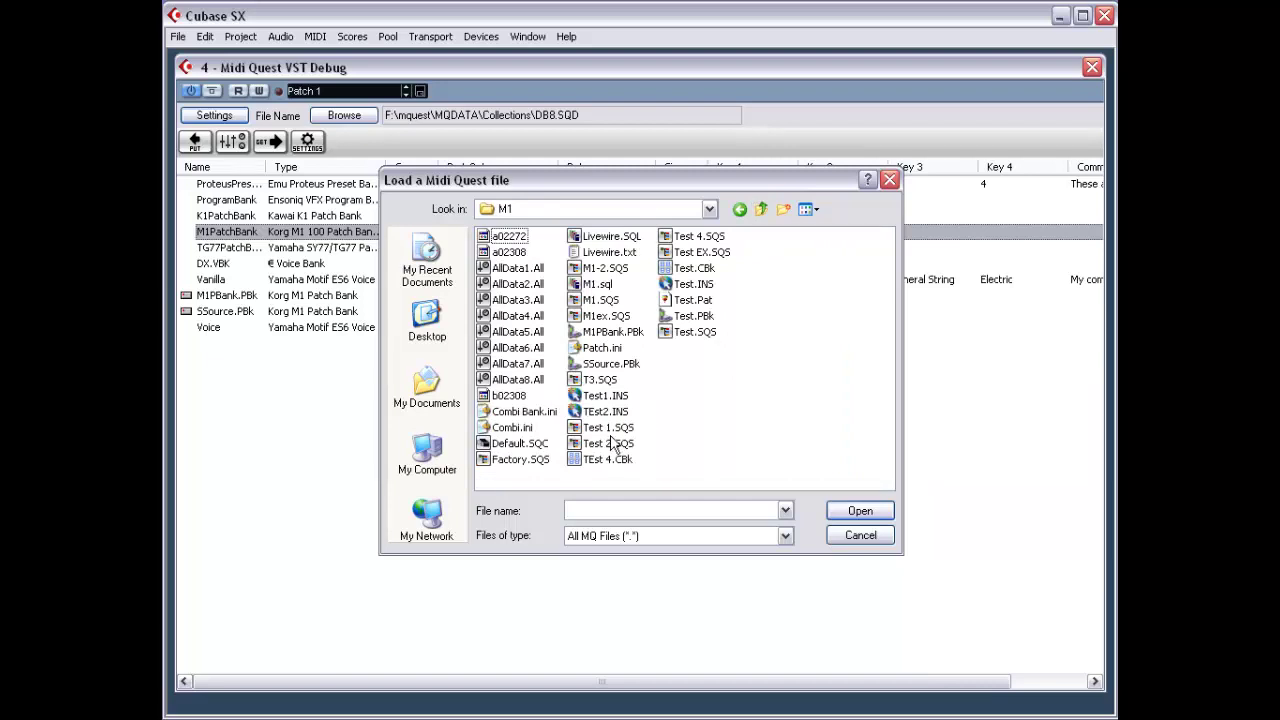
left_click(665, 537)
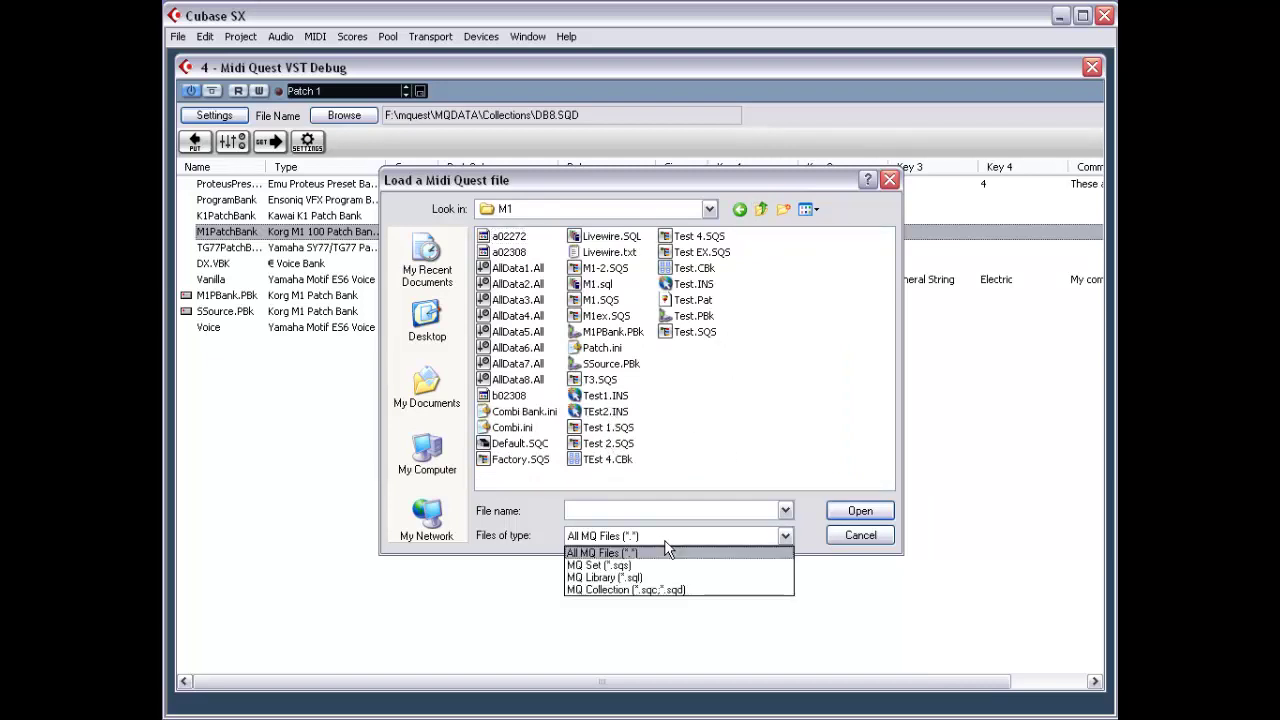
left_click(667, 565)
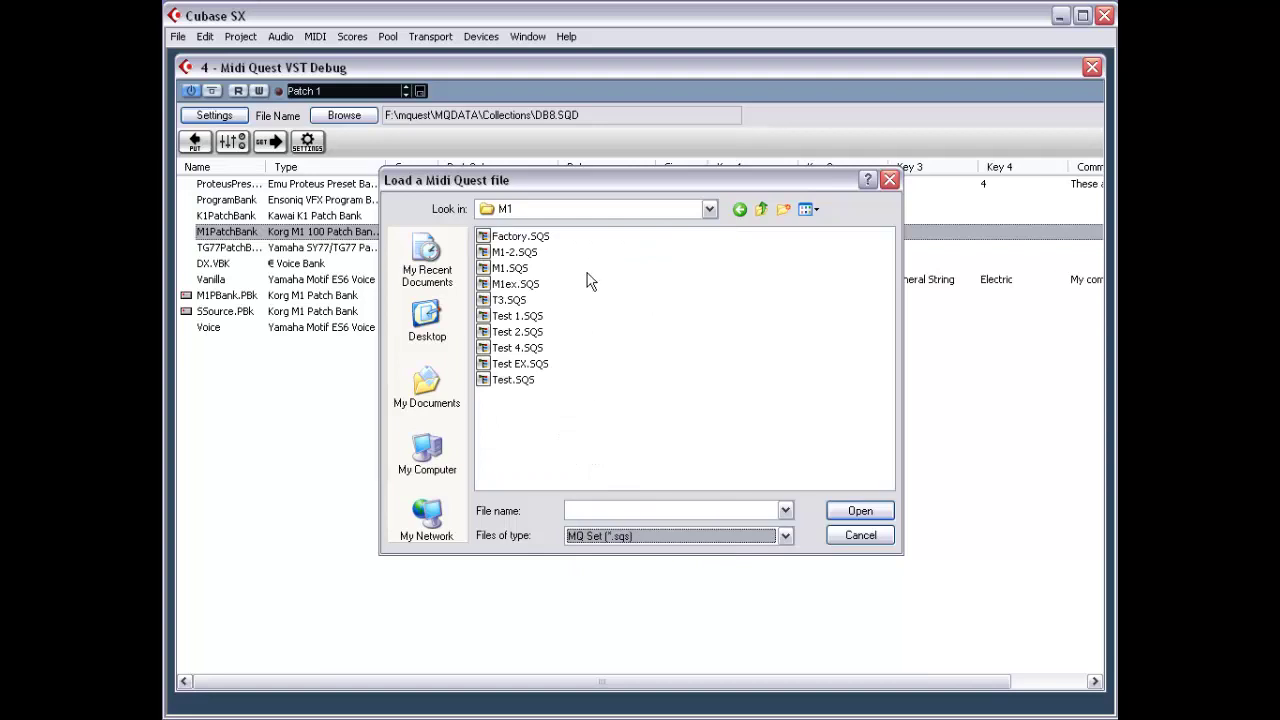
double_click(521, 268)
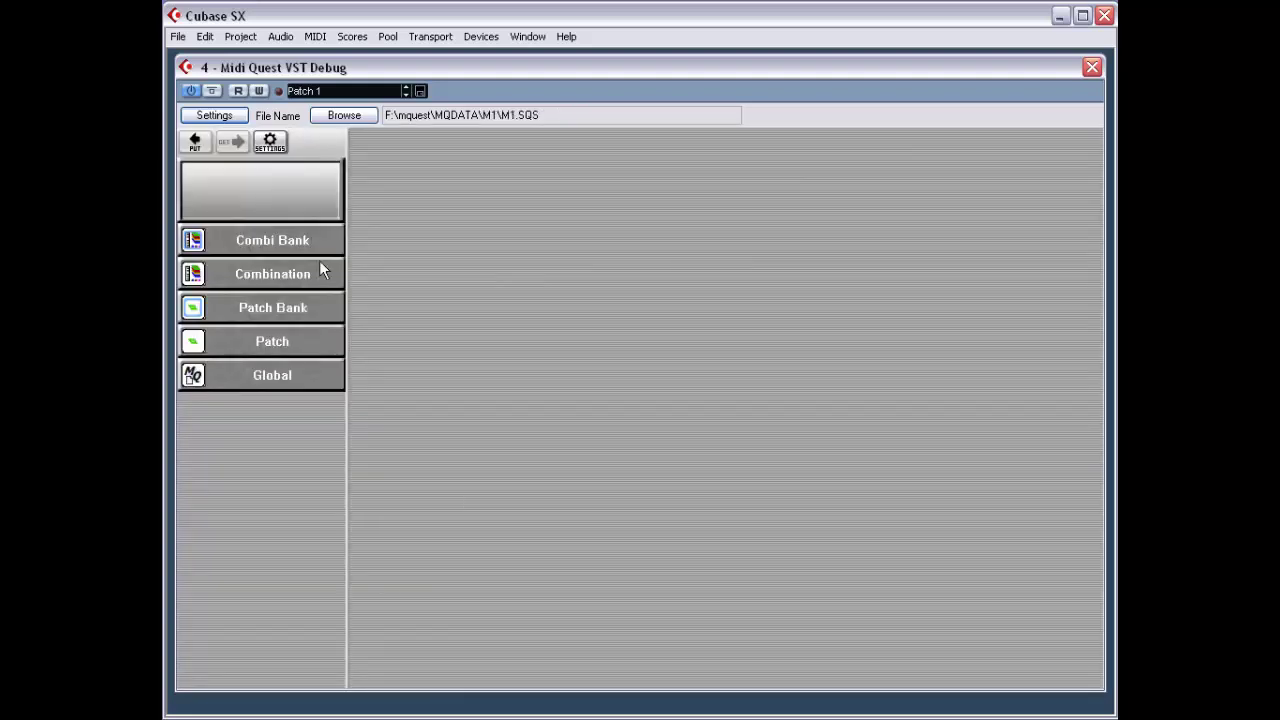
Browse the set's Combi Bank and Combination entries and show the Patch Bank contents.
left_click(281, 238)
left_click(282, 275)
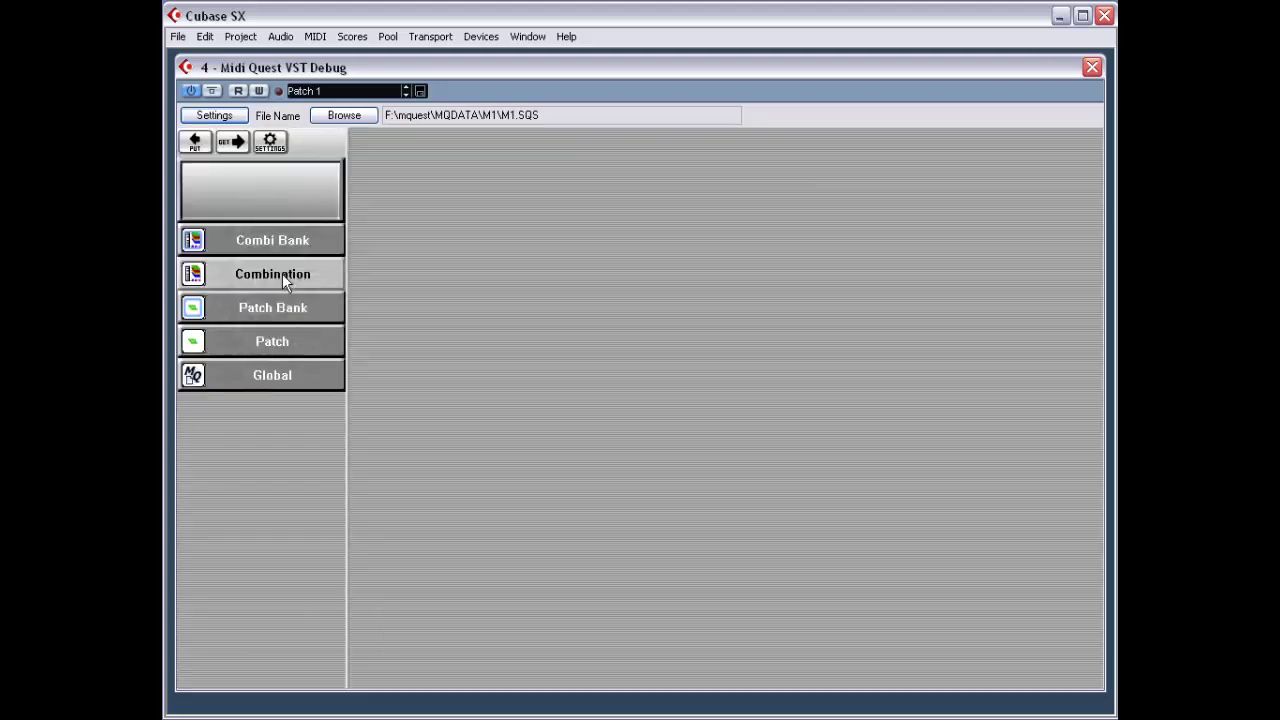
left_click(275, 308)
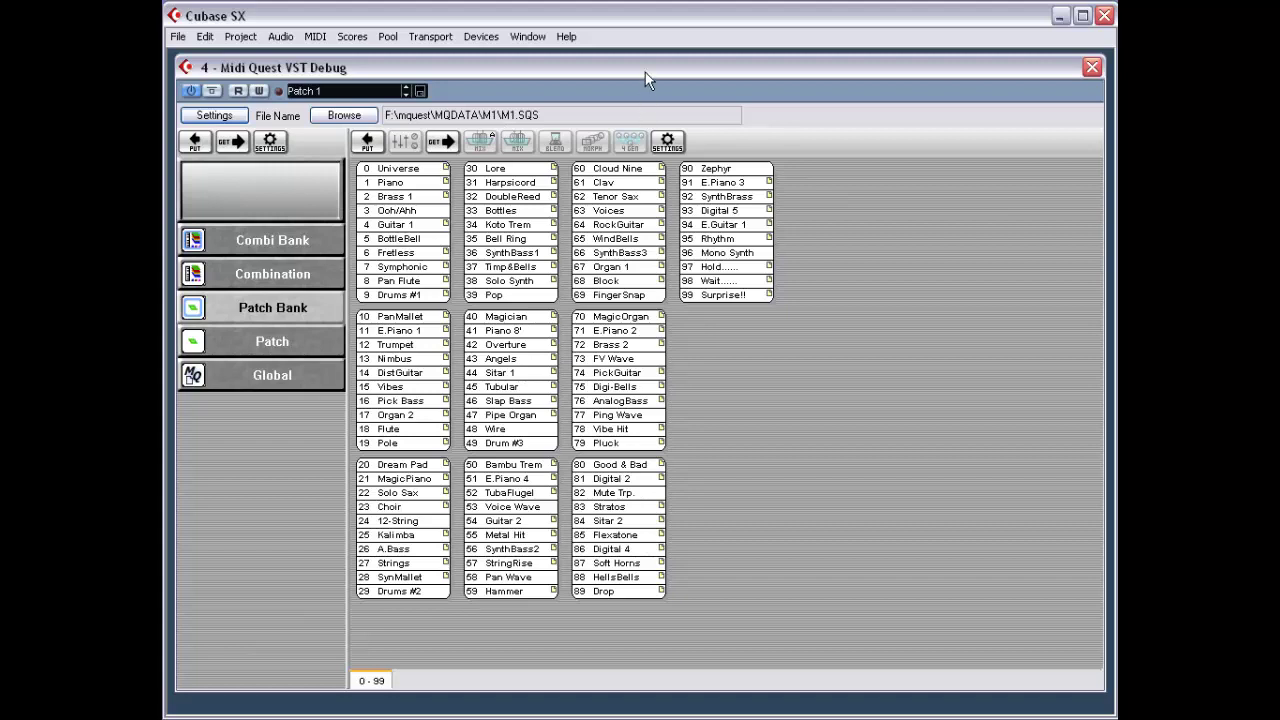
Move the plug-in window aside to review the instruments available for VST slot 1, and put the window back in place.
left_click_drag(645, 70, 626, 550)
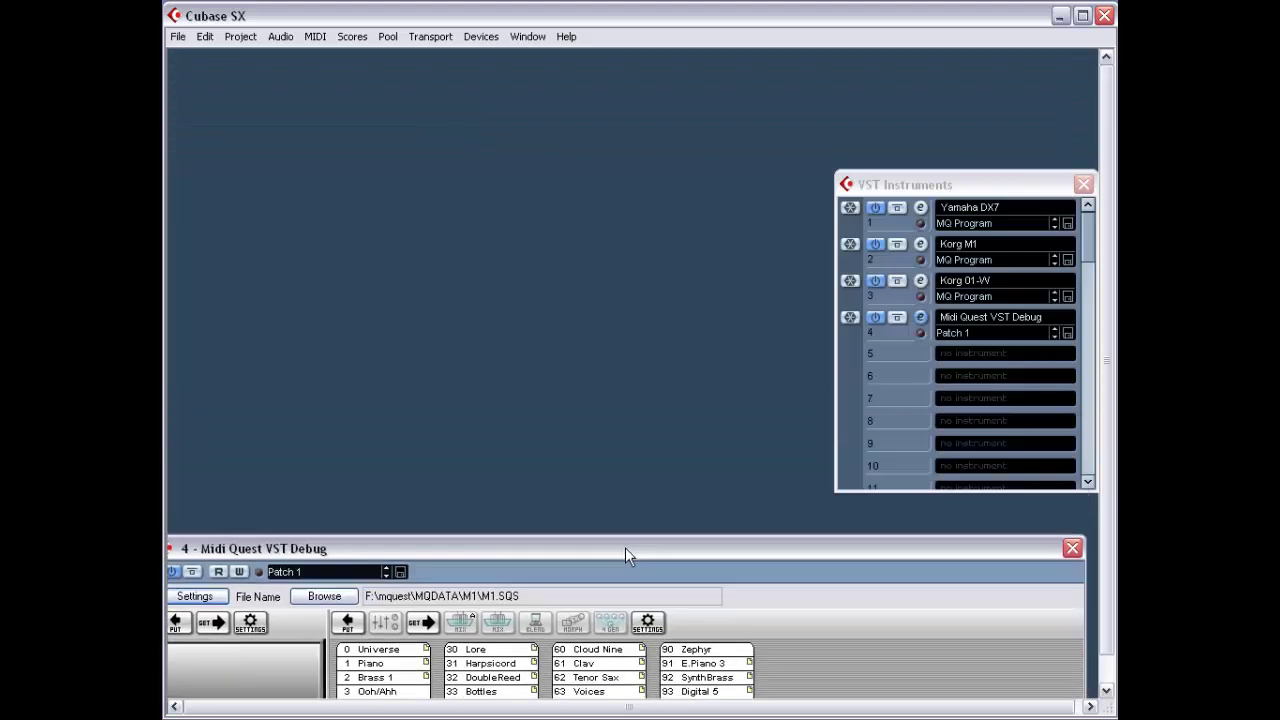
left_click(996, 207)
left_click(994, 207)
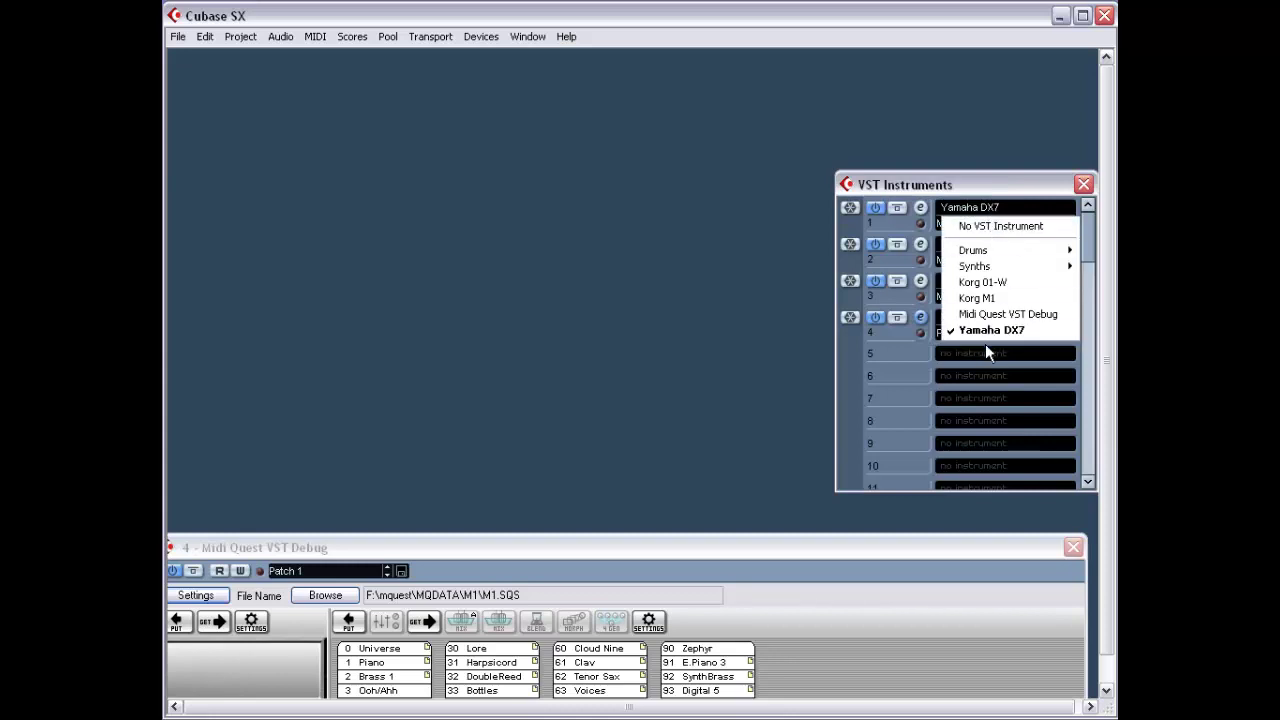
left_click(686, 548)
left_click_drag(683, 548, 700, 68)
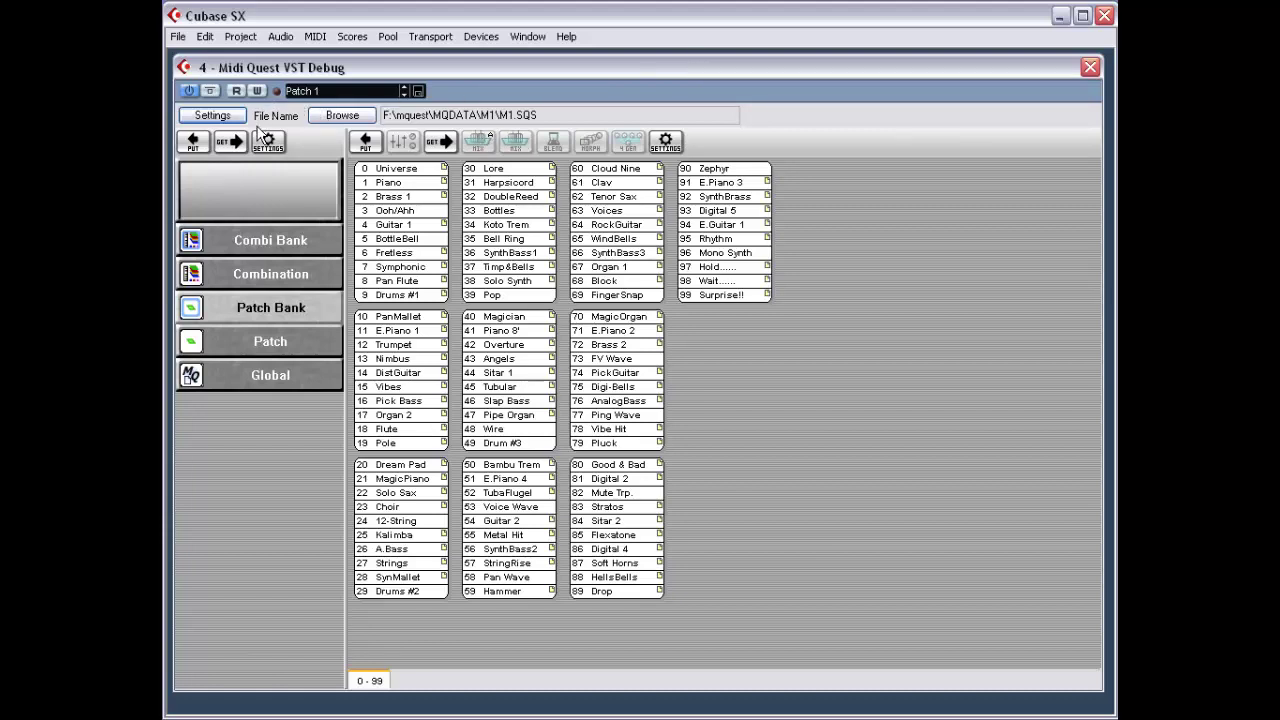
Close the Midi Quest plug-in window and create a project from the MIDI & Audio Play Order Sequencer template, cancelling the Total Recall synchronization.
double_click(183, 62)
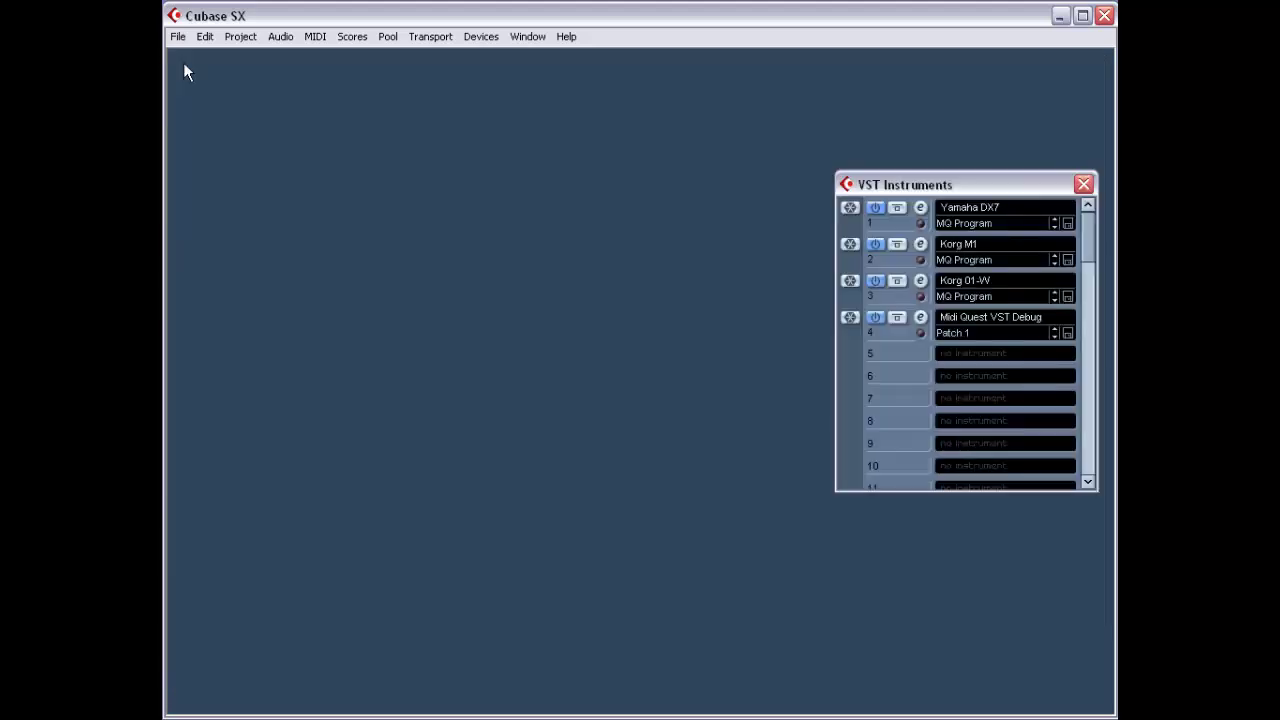
left_click(971, 247)
left_click(921, 248)
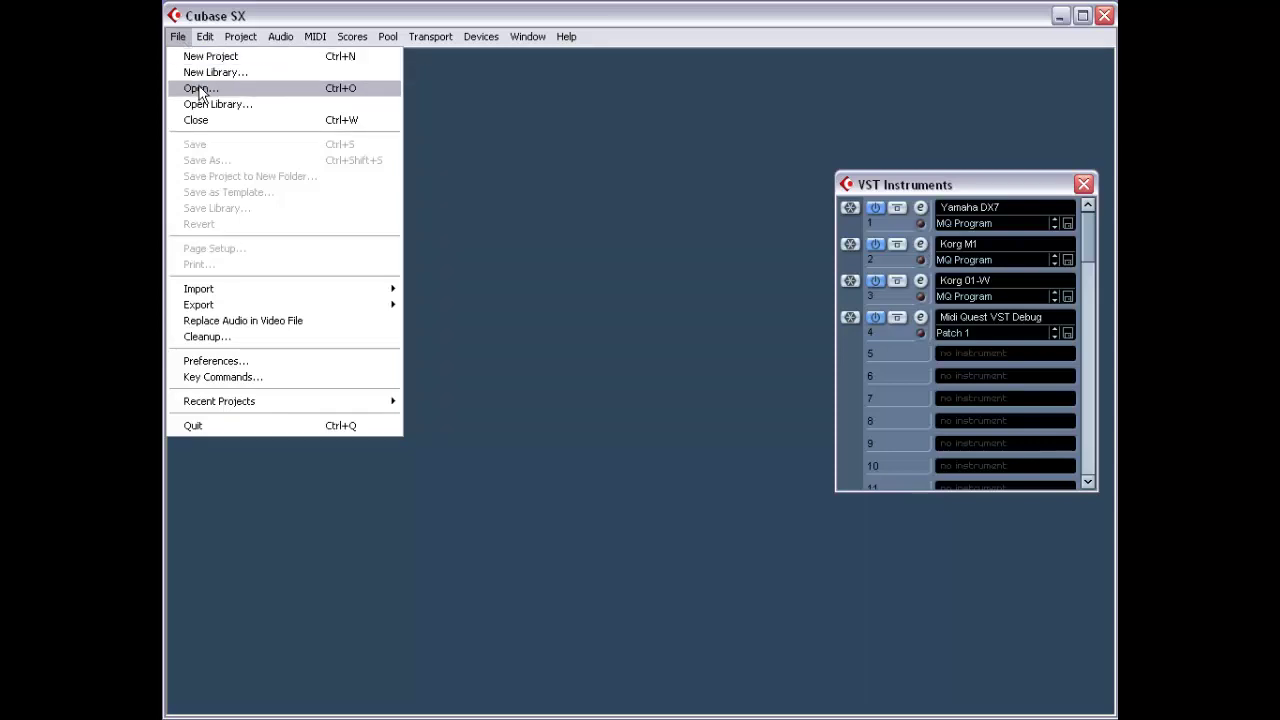
left_click(205, 56)
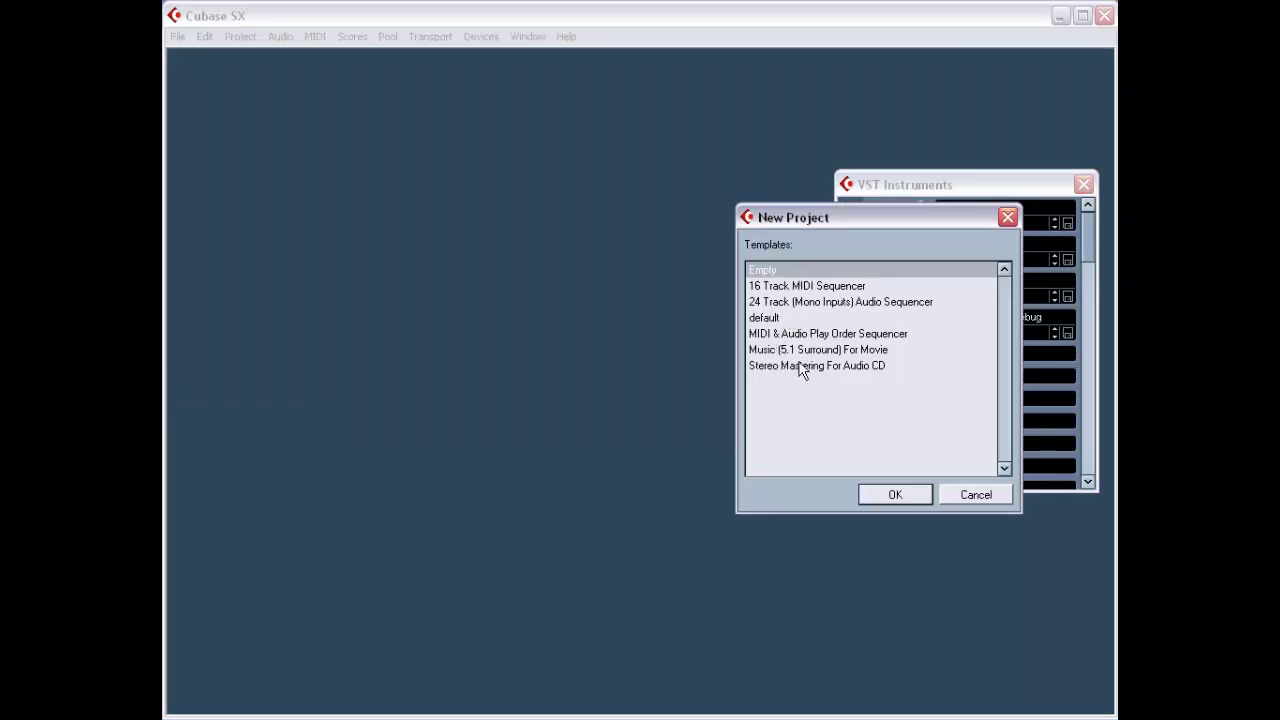
double_click(788, 333)
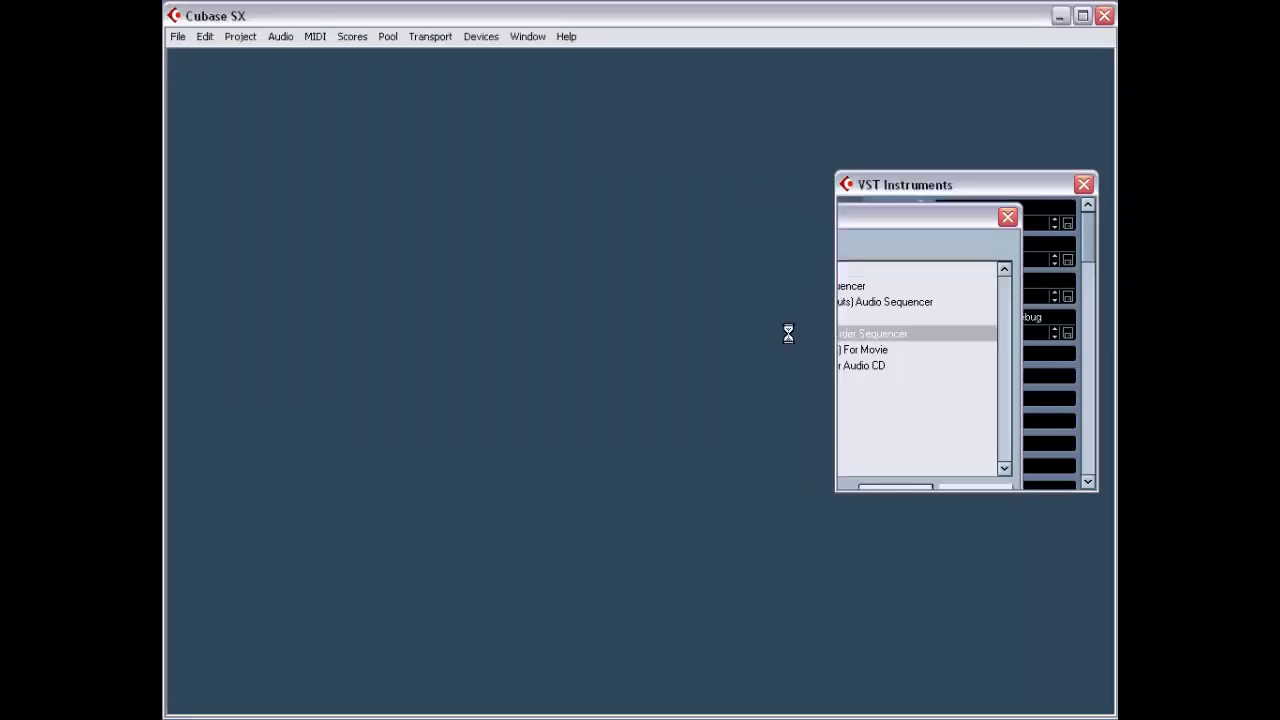
left_click(412, 369)
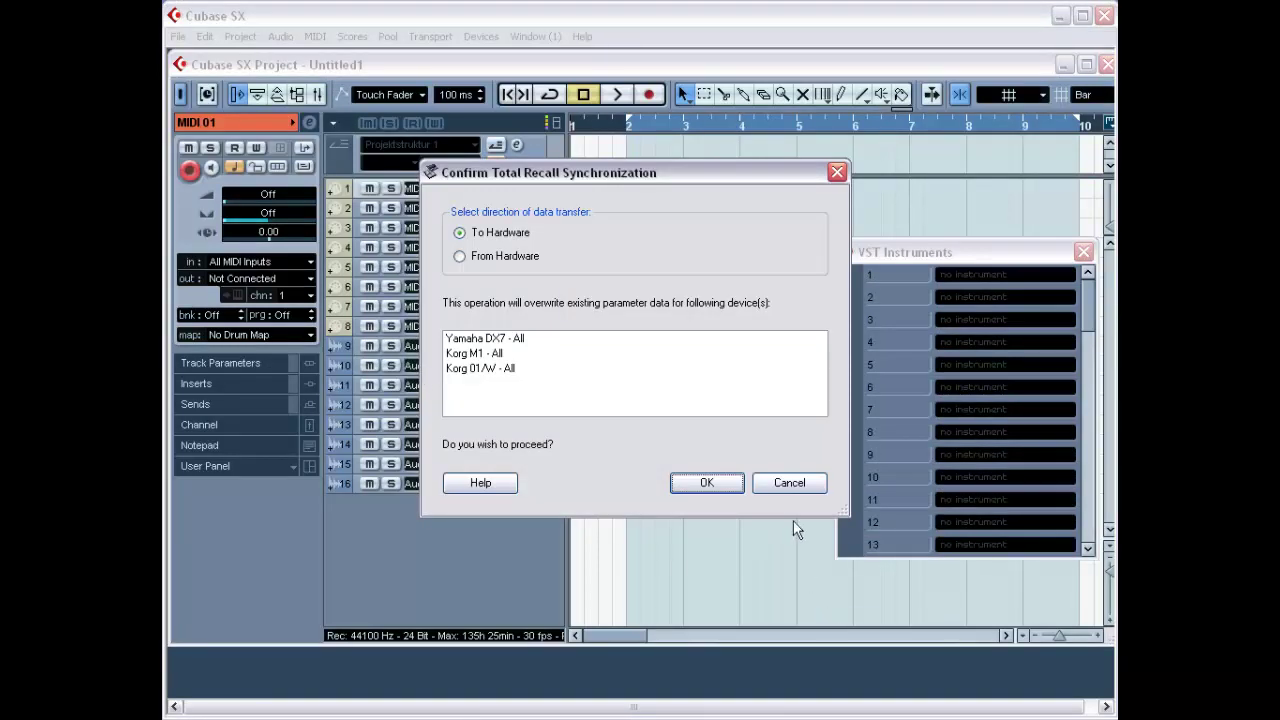
left_click(790, 484)
Load Korg M1 into VST instrument slot 1 and decline defining the Combi Bank.
left_click(1035, 276)
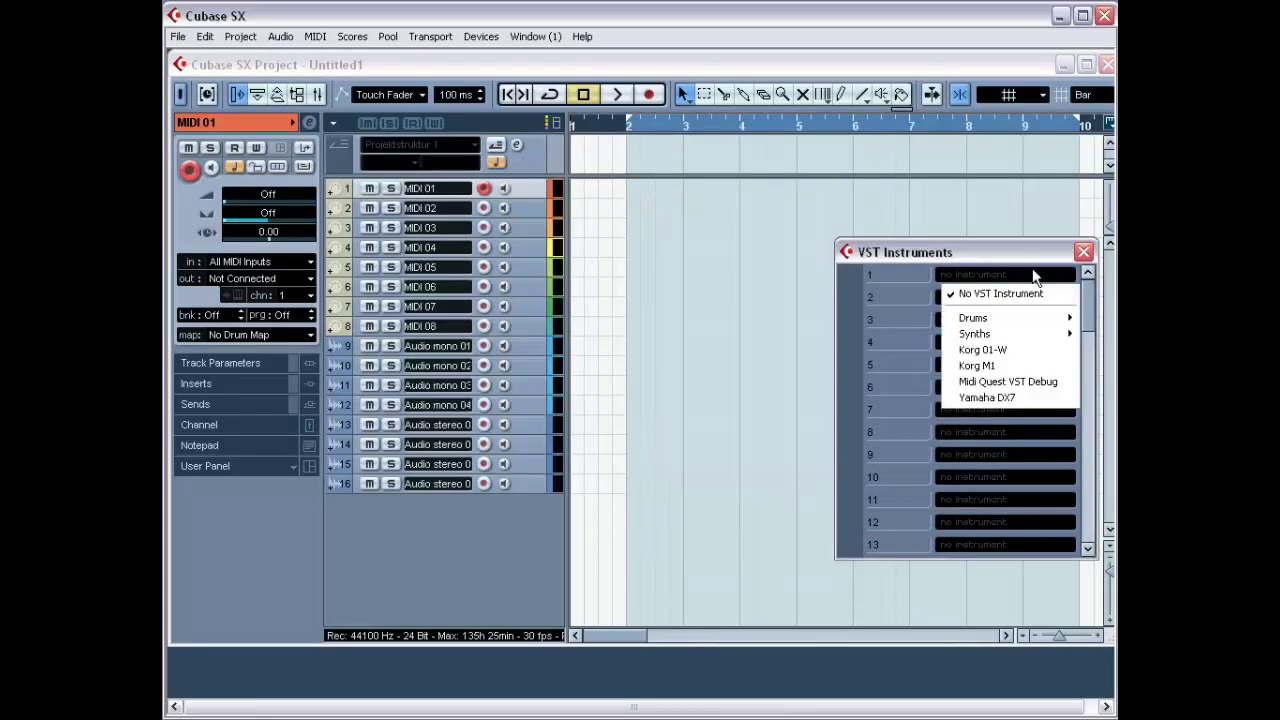
left_click(1026, 366)
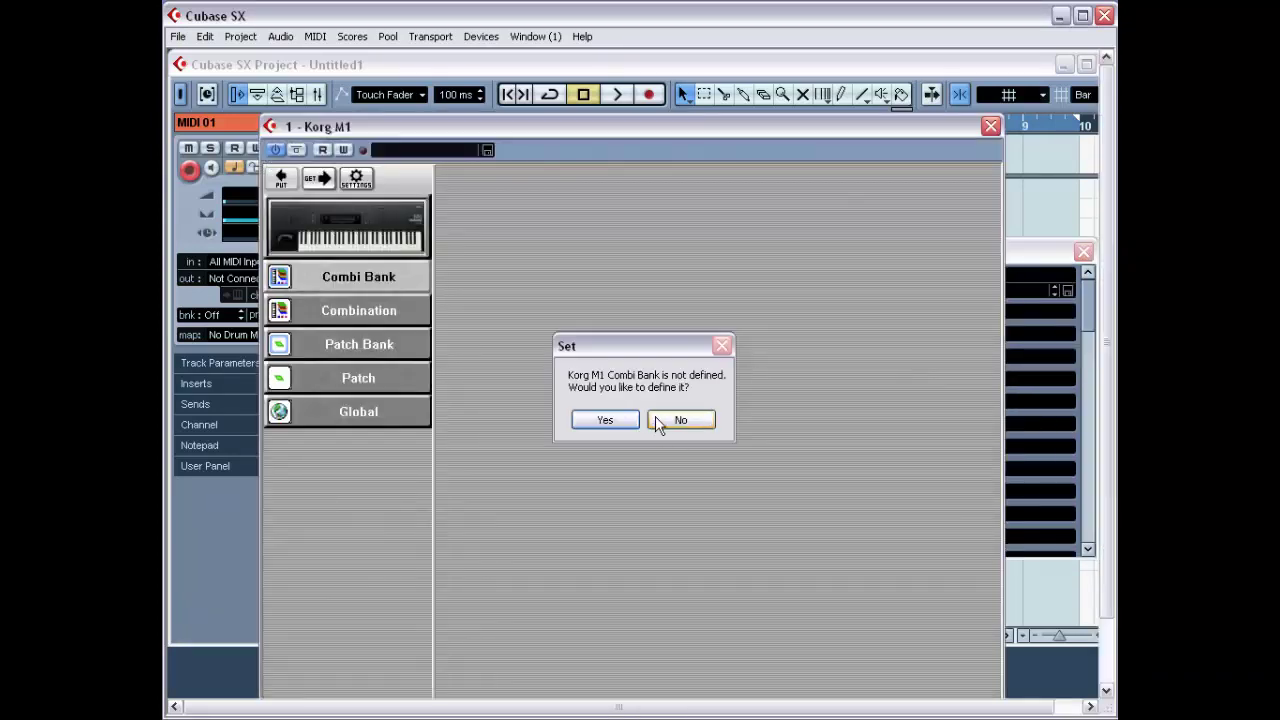
left_click(680, 420)
Open the set M1.SQS in the Korg M1 plug-in and show its Patch editor.
right_click(371, 476)
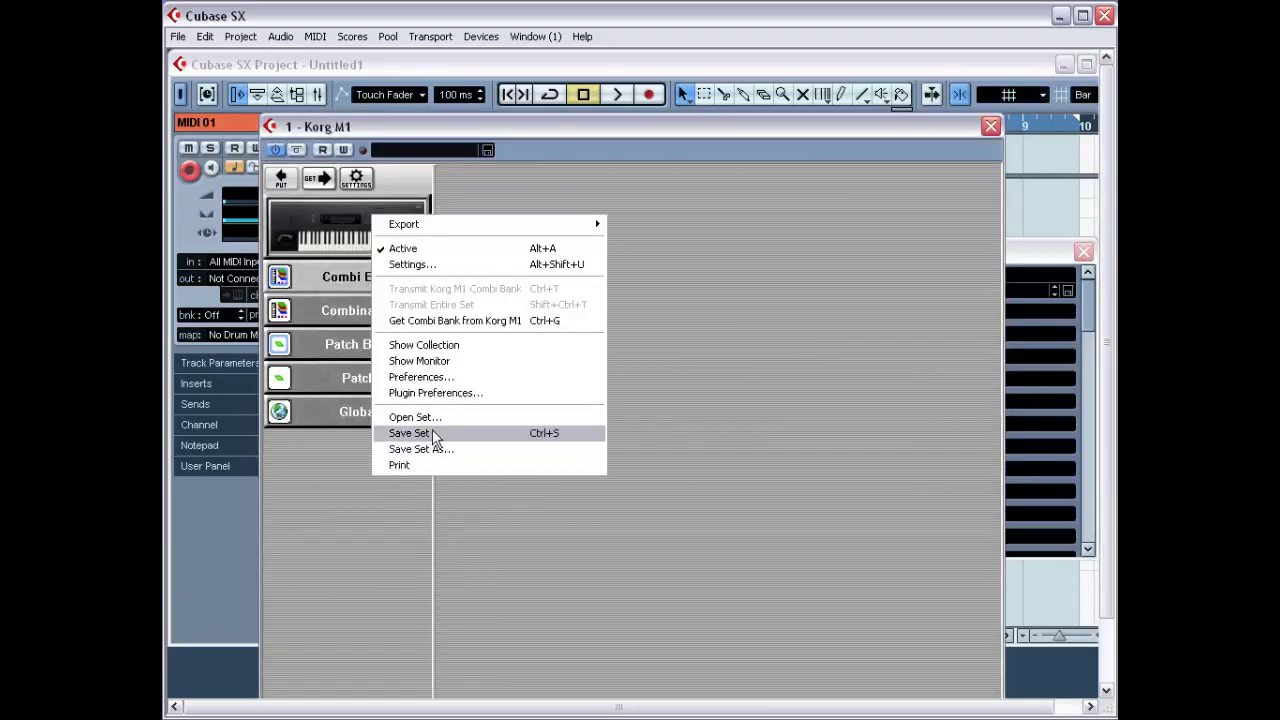
left_click(455, 417)
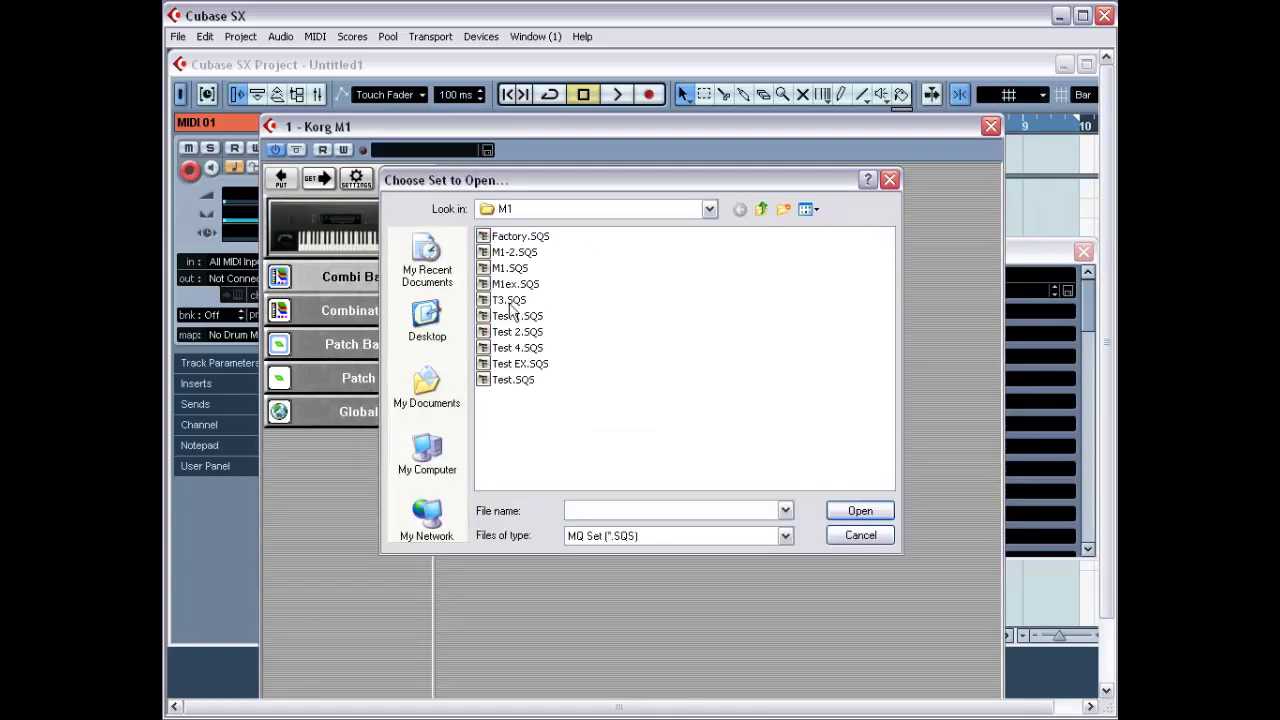
left_click(506, 269)
double_click(506, 270)
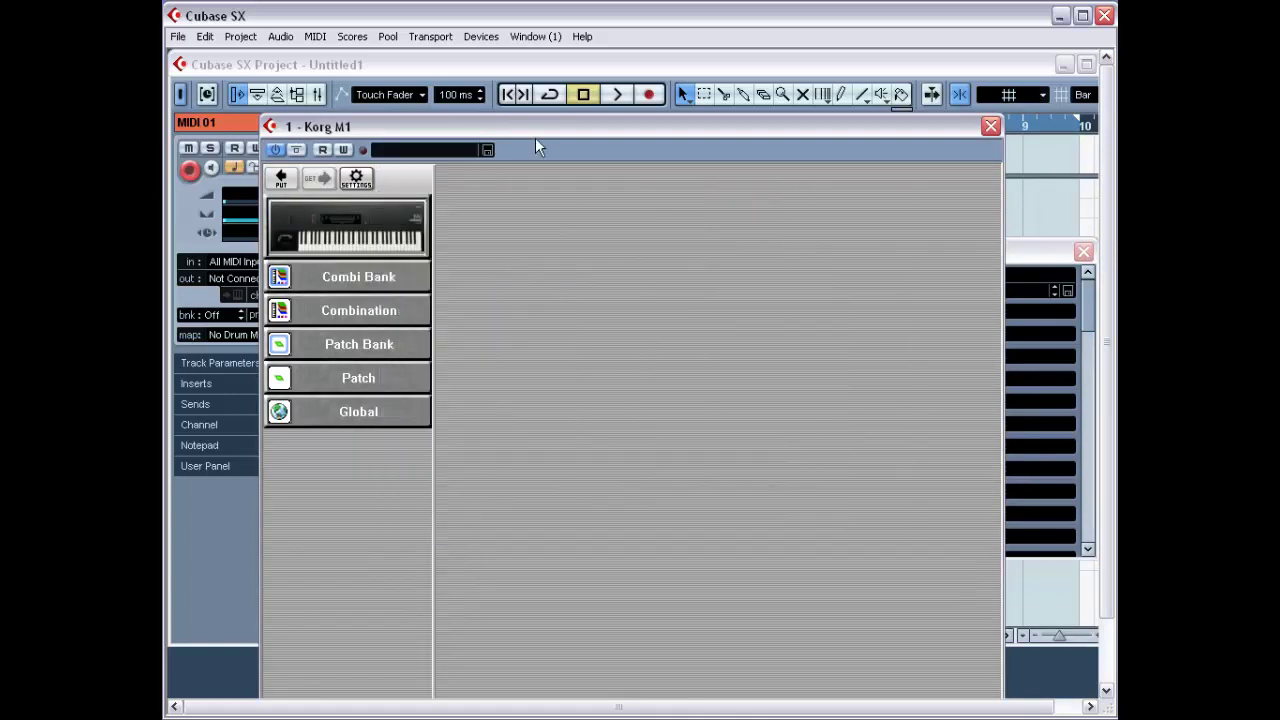
left_click_drag(546, 123, 623, 71)
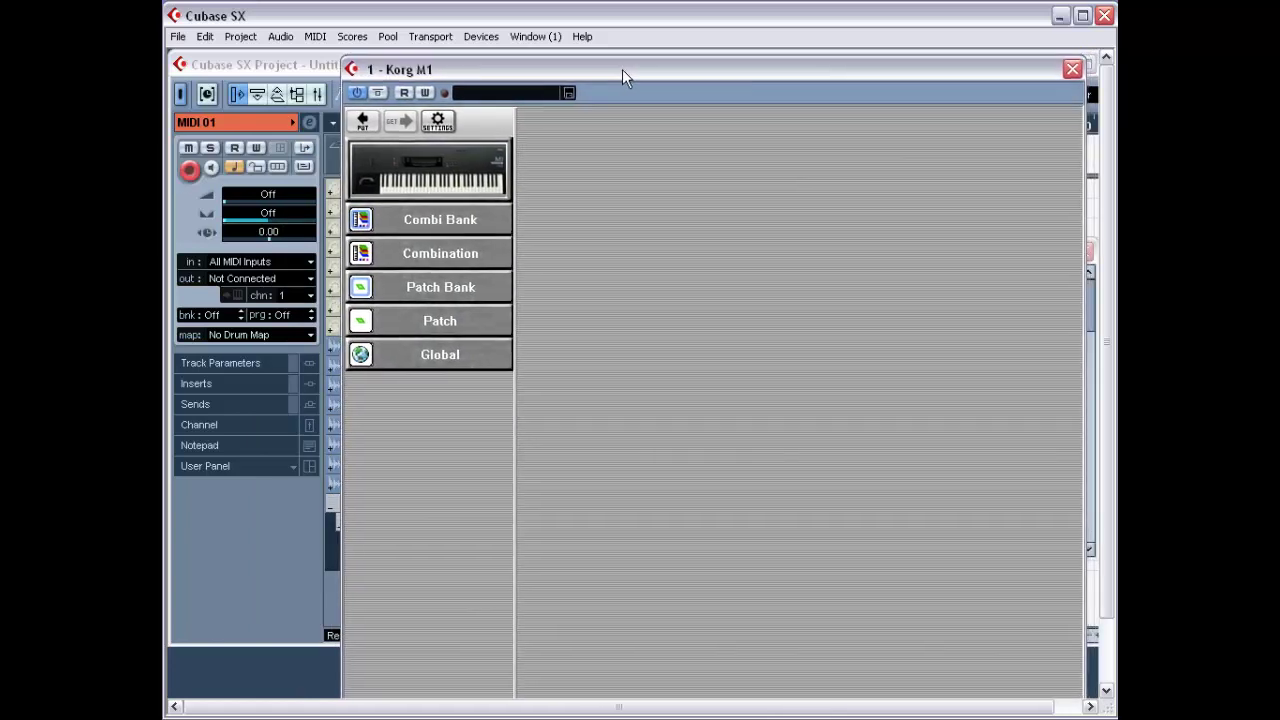
left_click(452, 322)
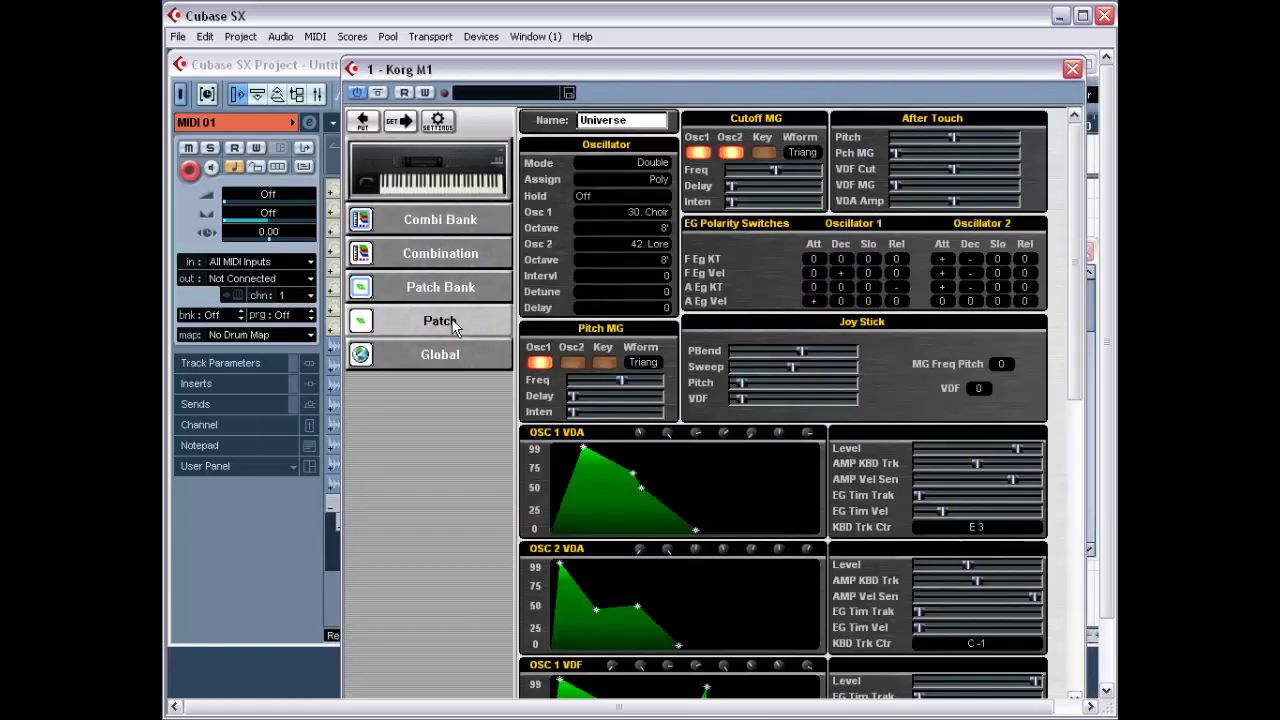
Narrow and reposition the project window so it sits beside the Korg M1 editor, and bring the editor to the front.
left_click(271, 534)
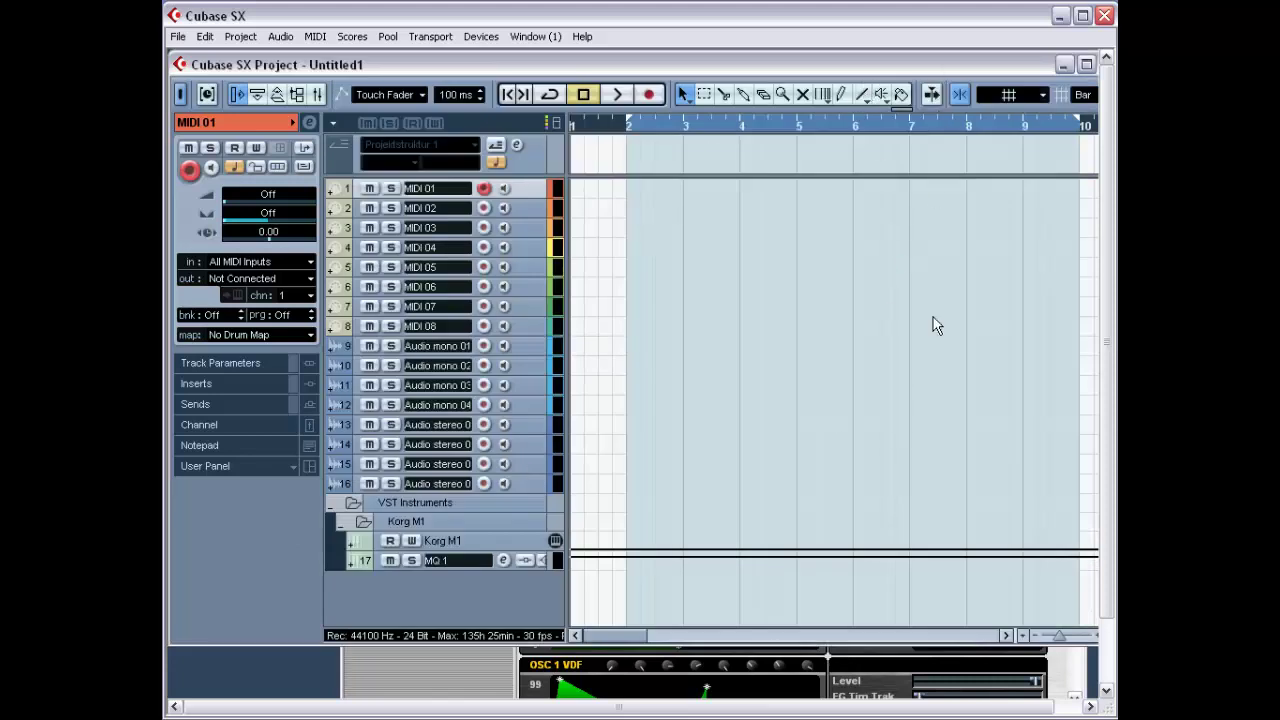
double_click(1015, 63)
left_click(1091, 36)
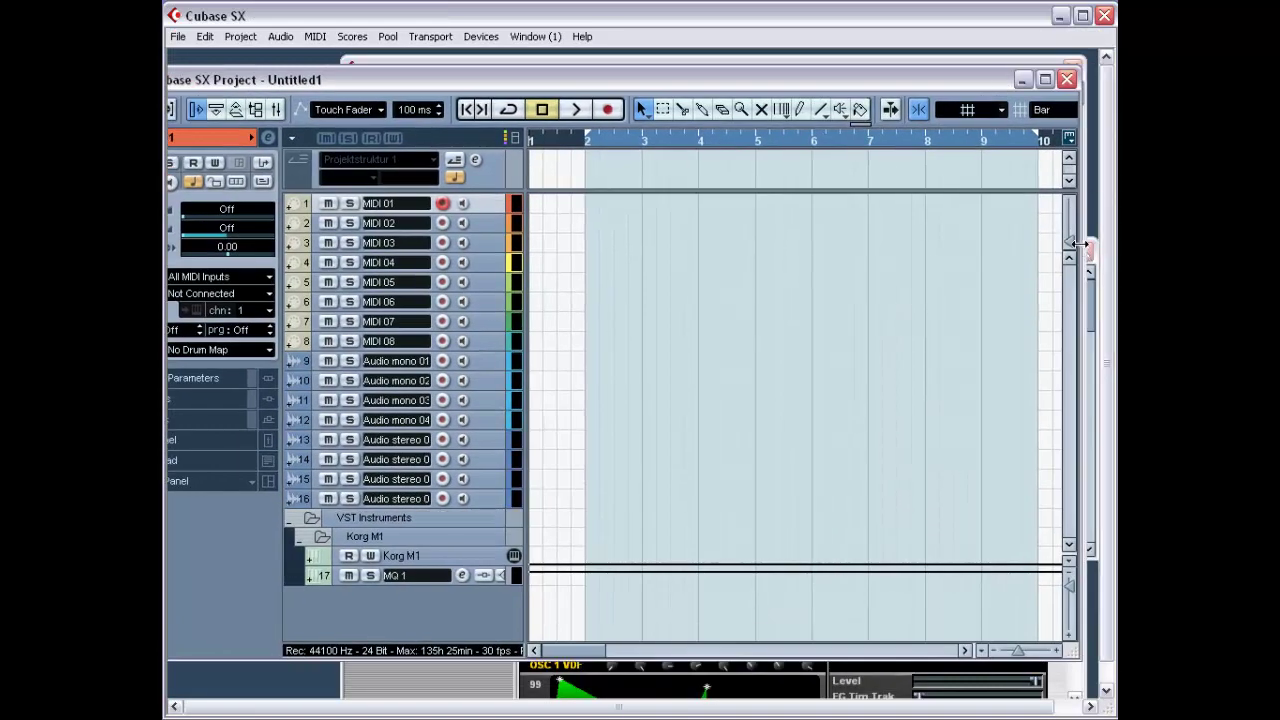
left_click_drag(1087, 253, 741, 262)
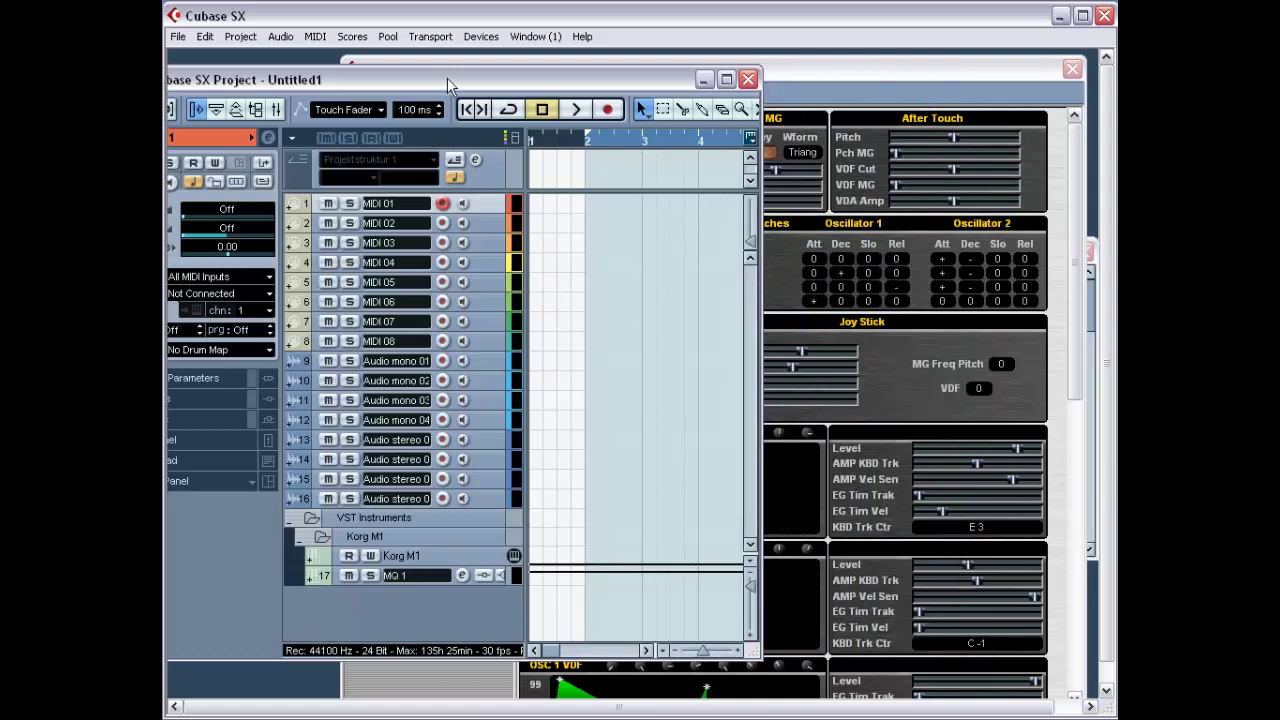
left_click_drag(447, 77, 500, 77)
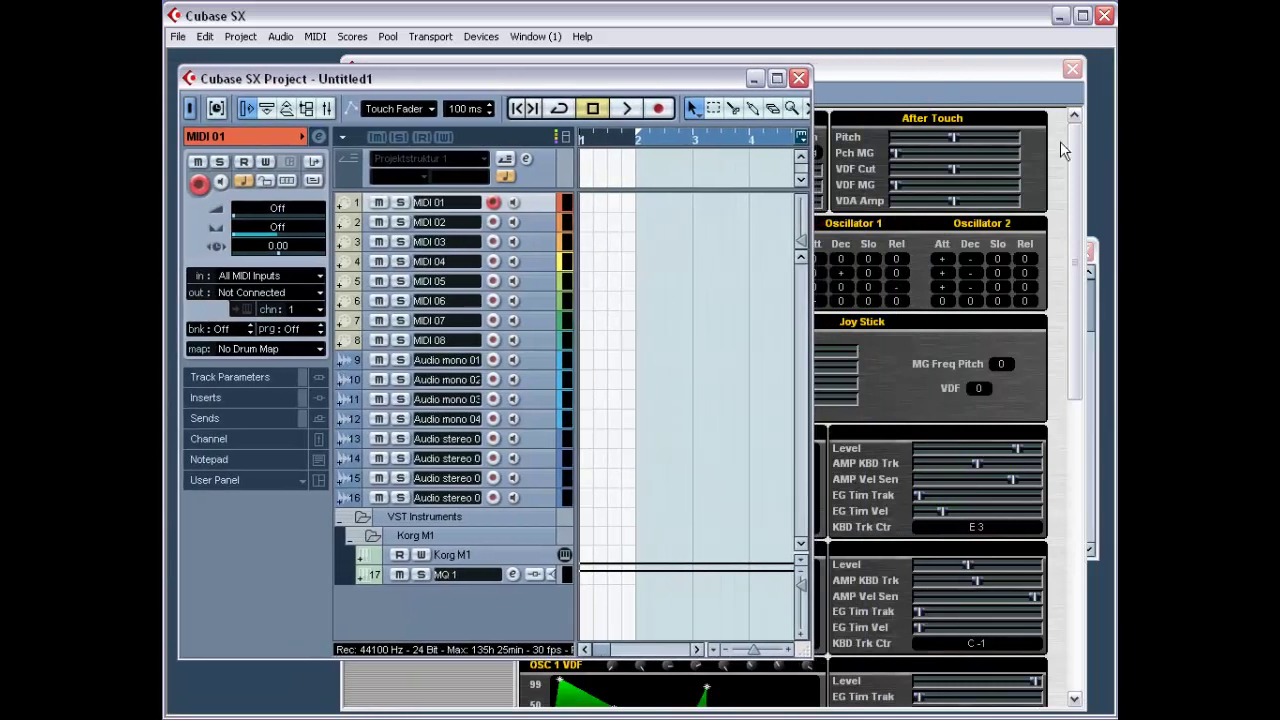
left_click(965, 103)
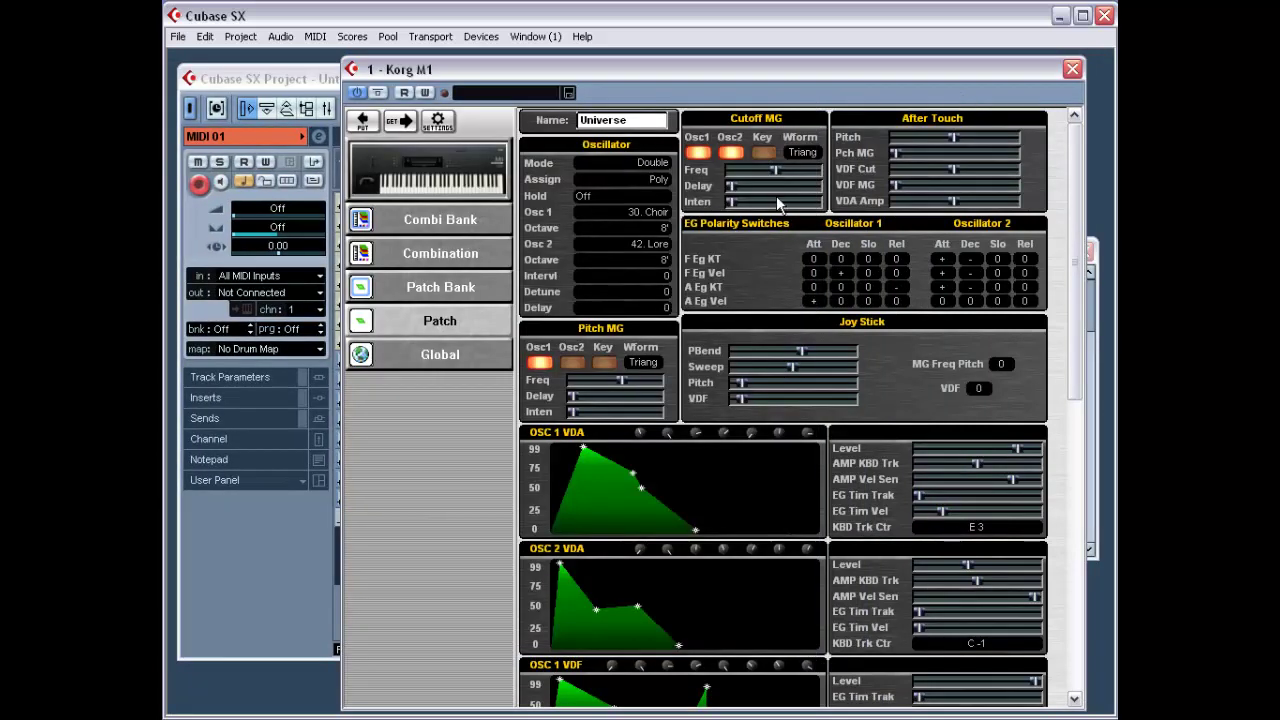
Show the Korg M1 Combination editor with automation Read and Write enabled, and start recording in the project.
left_click(468, 253)
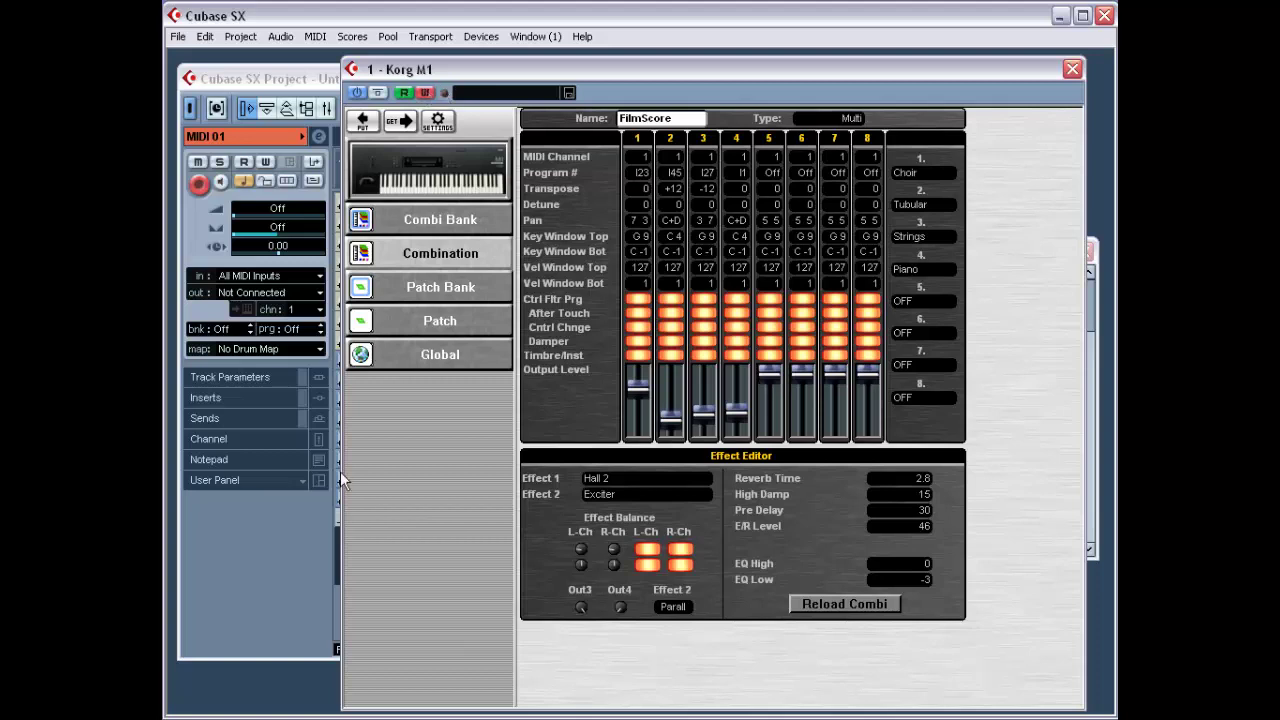
left_click(249, 538)
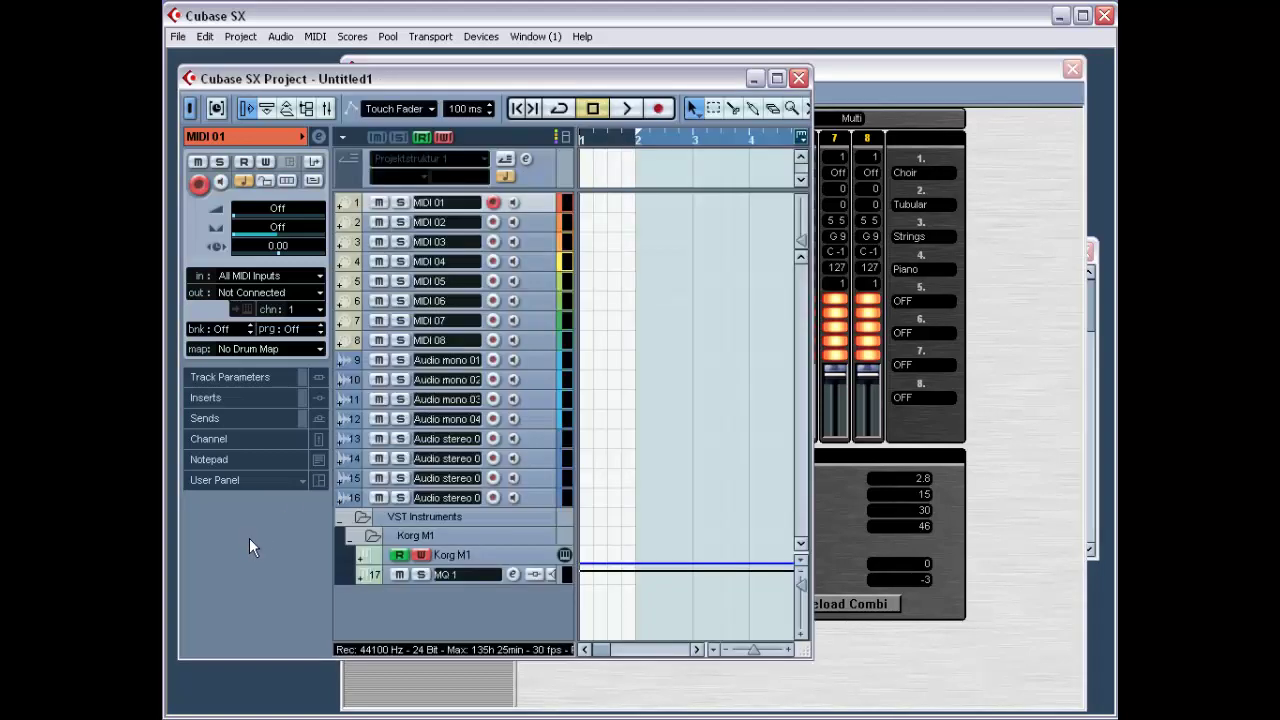
left_click(657, 110)
Adjust all eight output levels; give timbres 1 and 2 key window tops D9 and C5, bottoms A-1, and velocity tops 119 and 117.
left_click(905, 80)
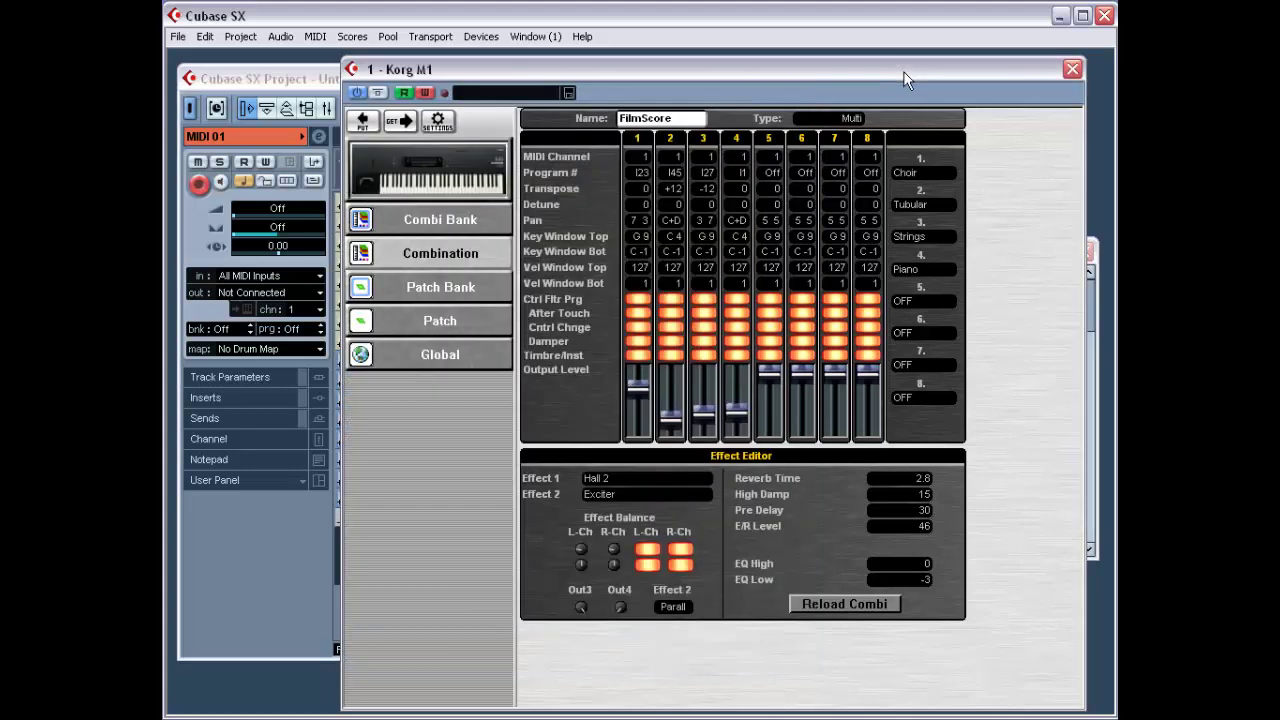
left_click(638, 393)
left_click_drag(638, 393, 869, 398)
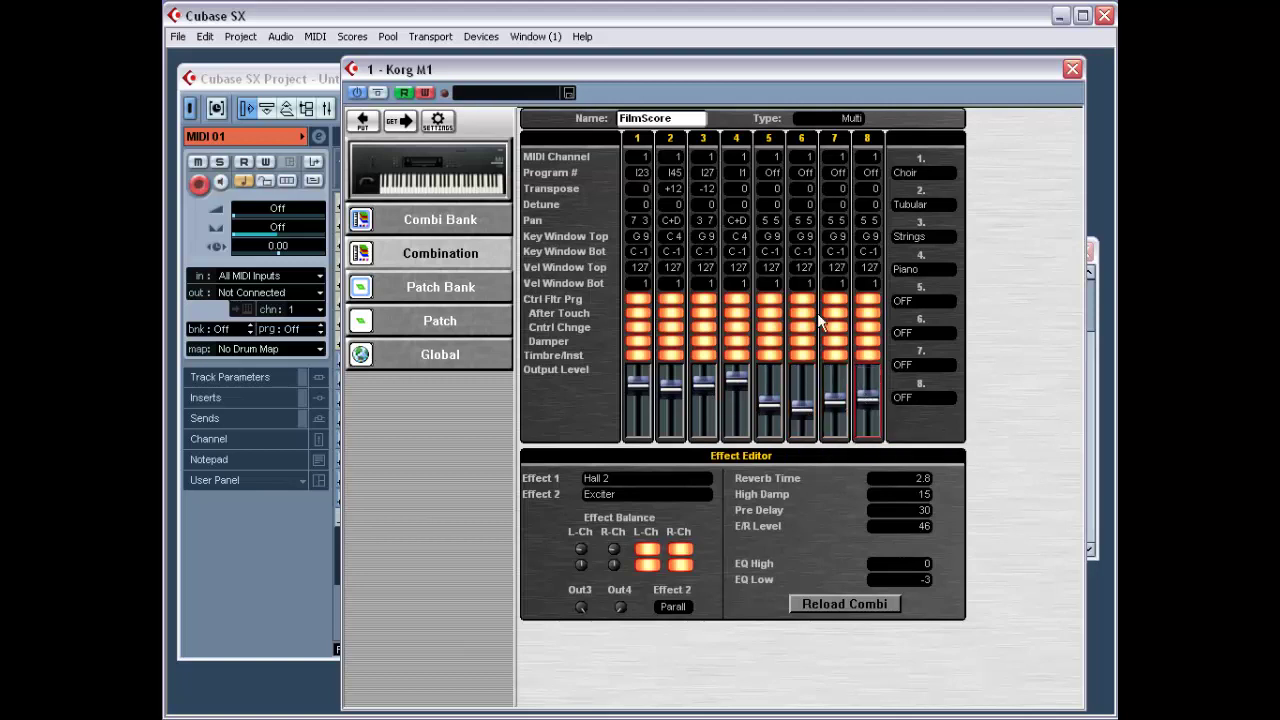
left_click_drag(638, 236, 640, 288)
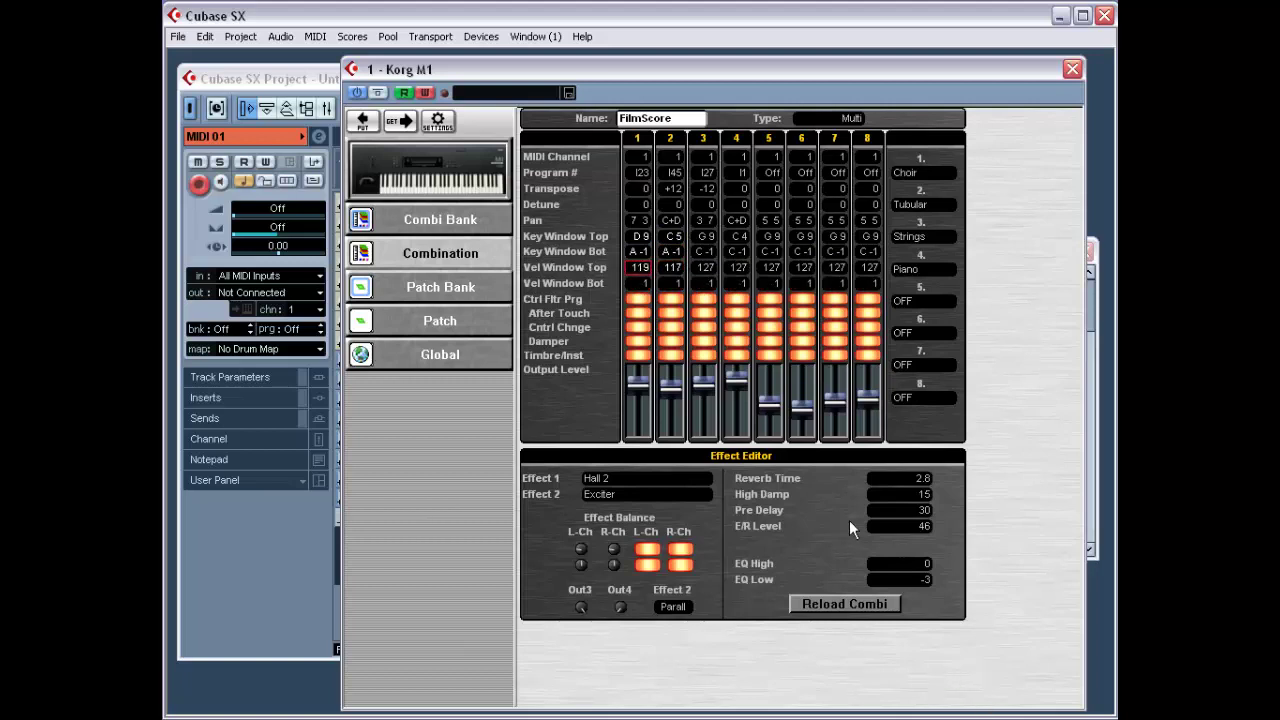
Stop the recording and return the project to its start.
left_click(300, 80)
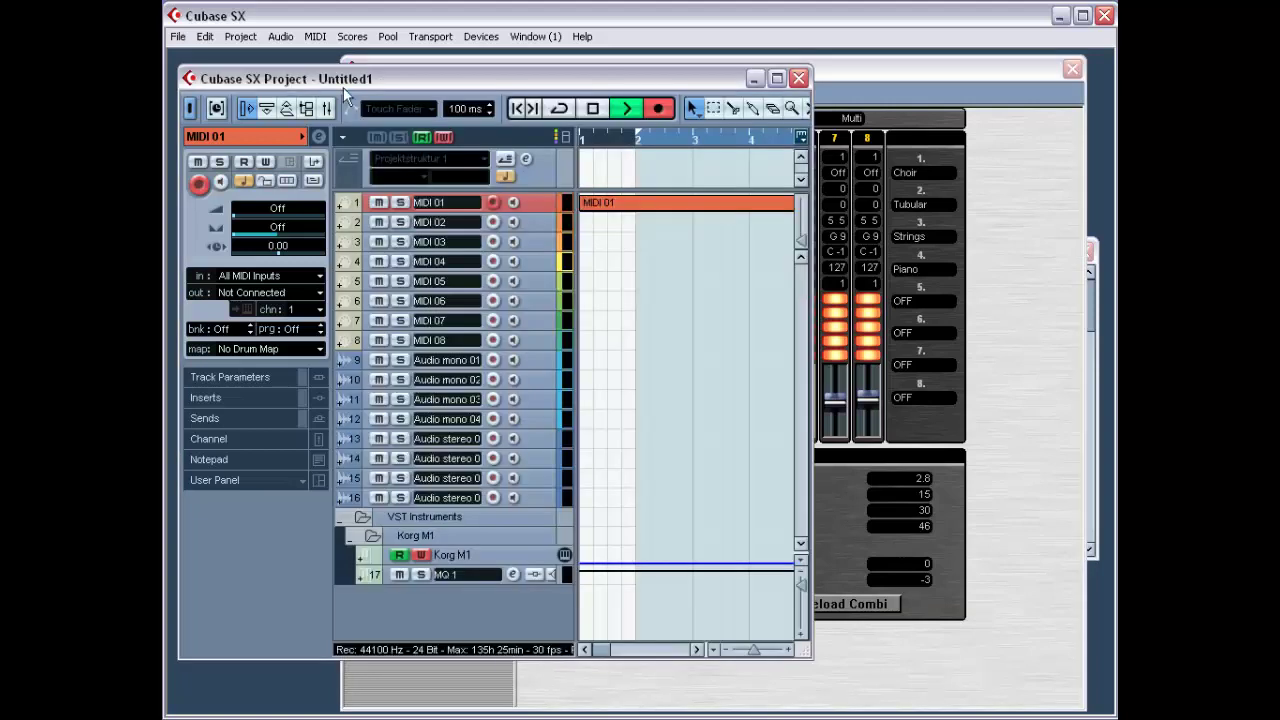
left_click(593, 108)
left_click(519, 109)
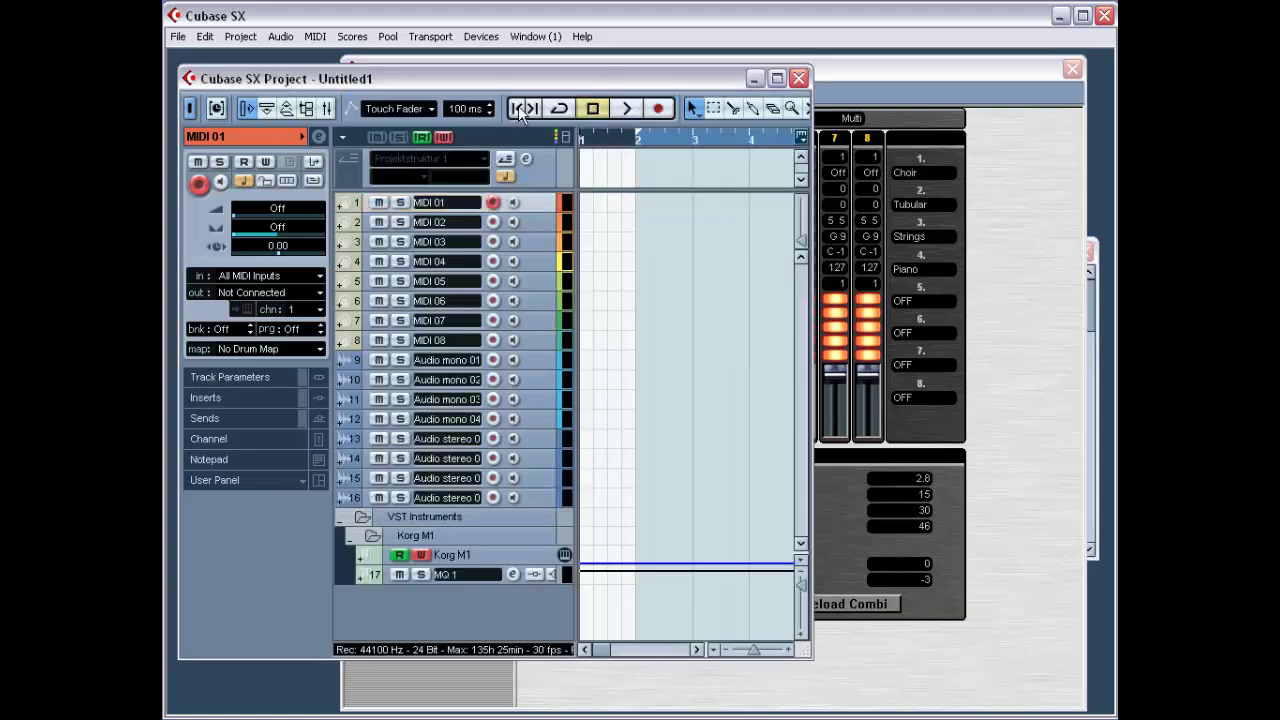
Play the project from its start to check the recorded automation in the Korg M1 editor, stopping playback and bringing the editor back to the front.
left_click(877, 84)
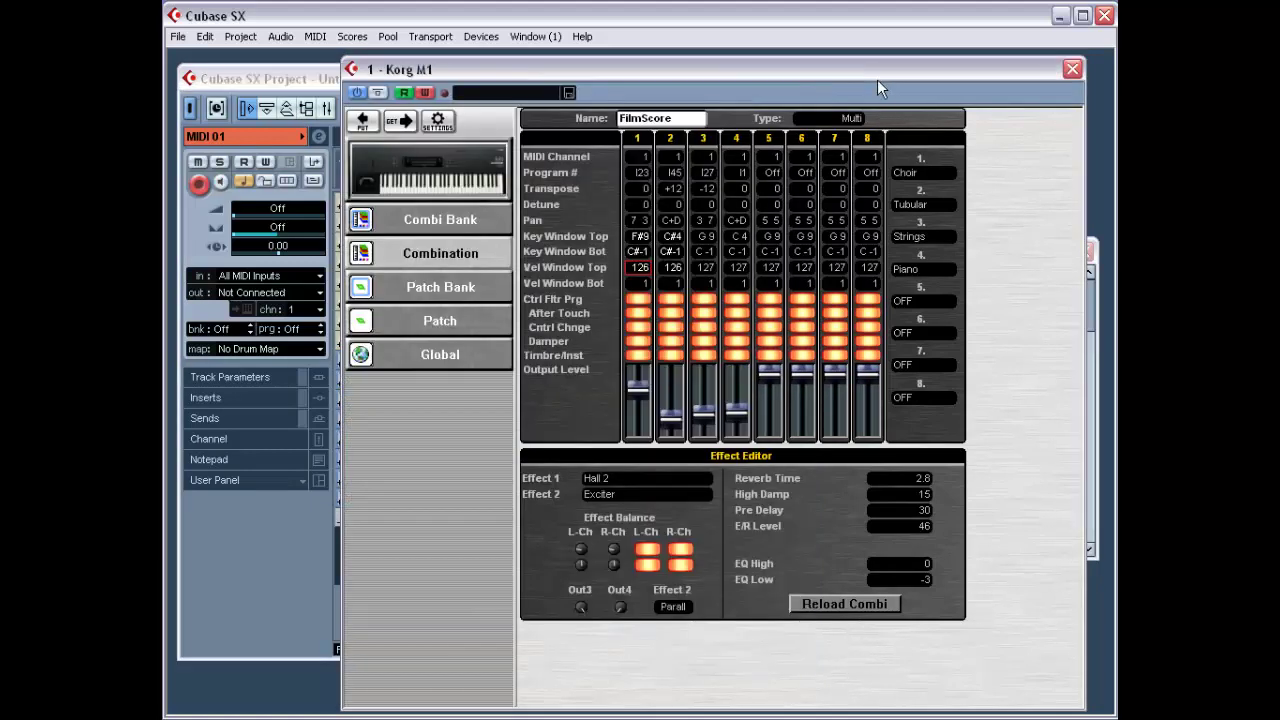
left_click(304, 78)
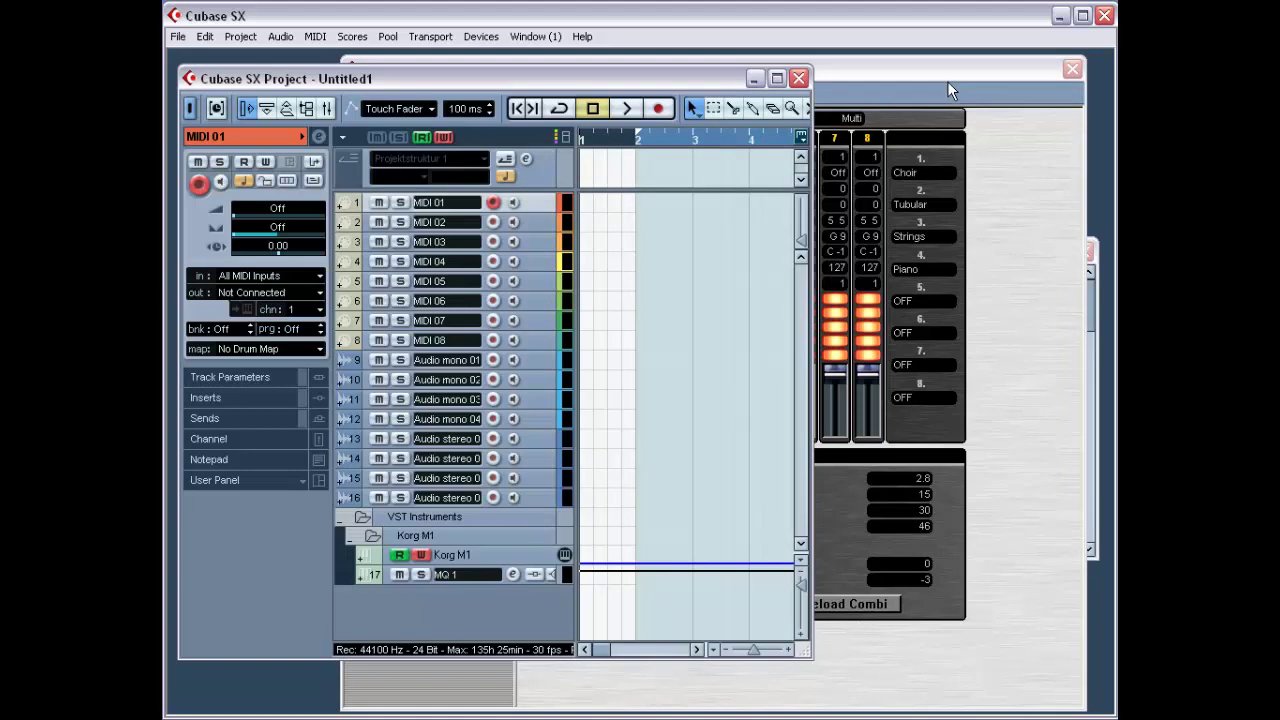
left_click(627, 109)
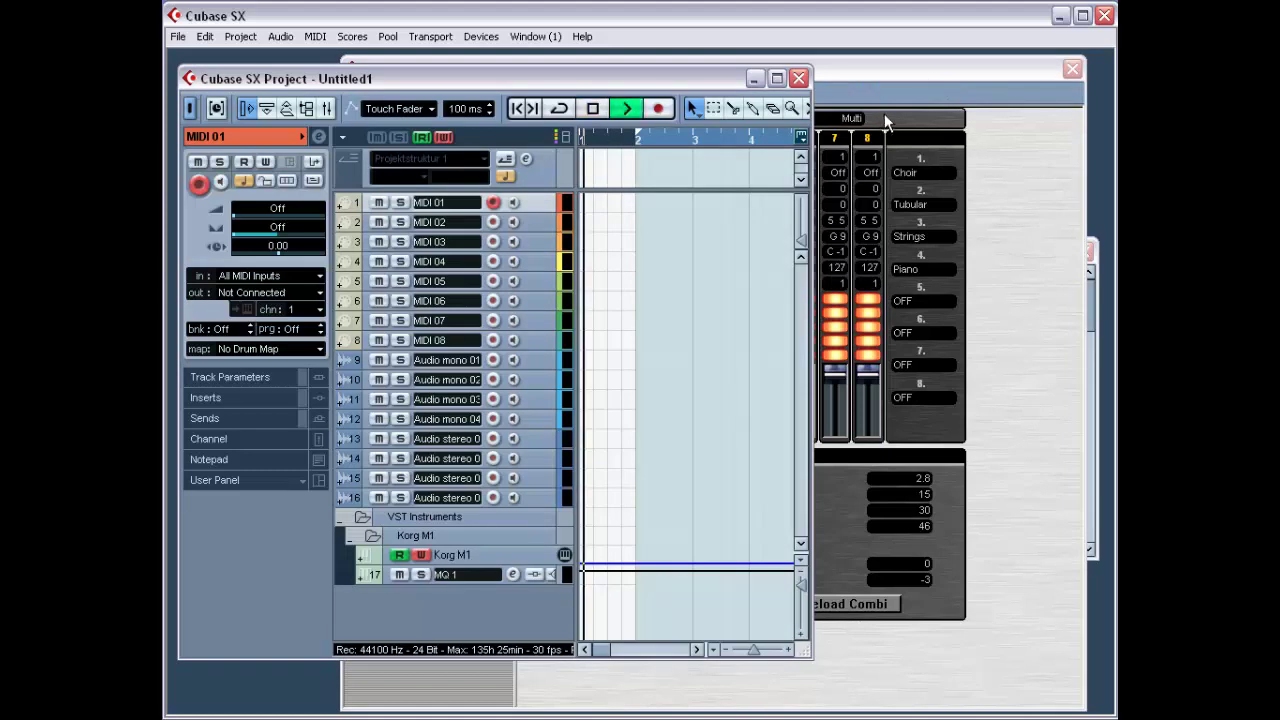
left_click(895, 93)
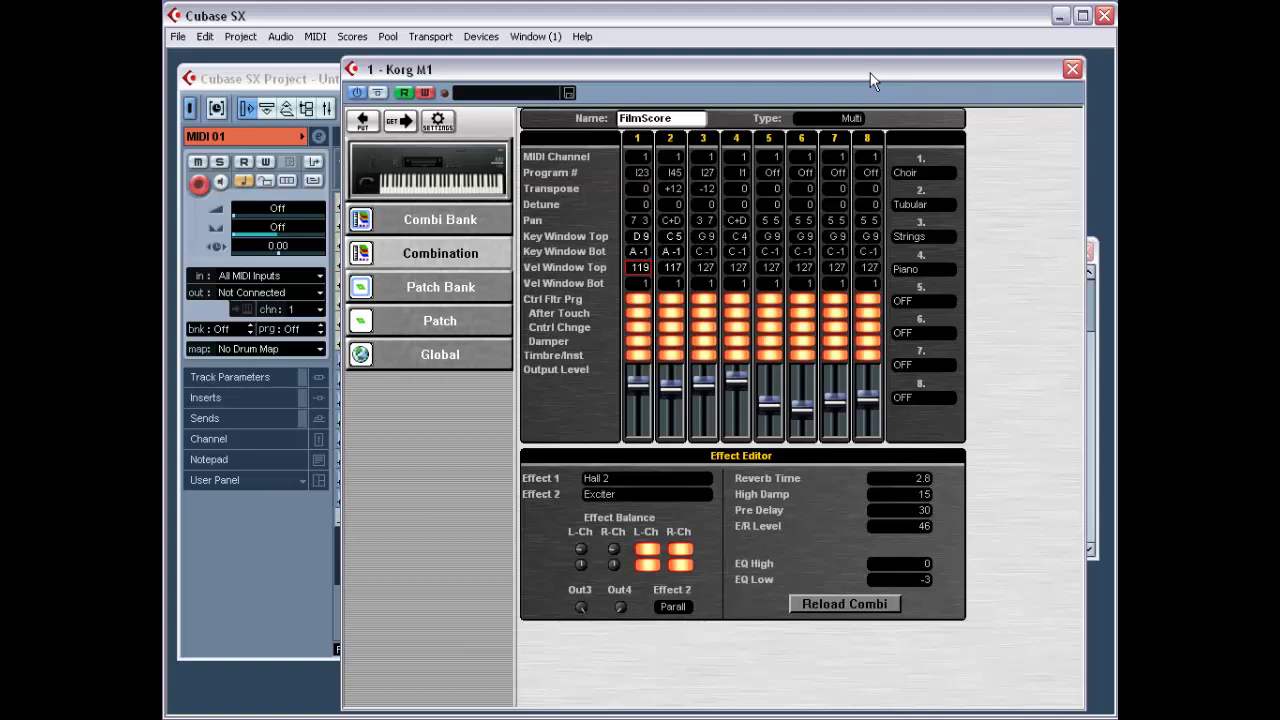
left_click(338, 648)
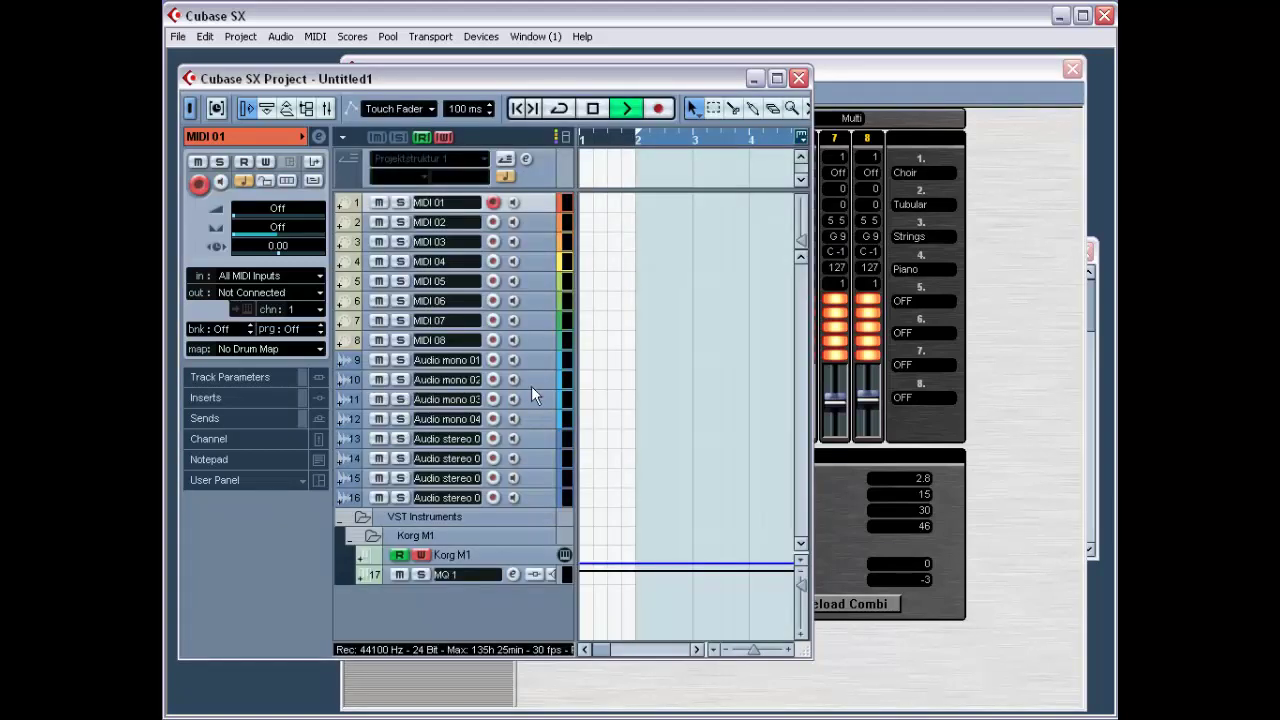
left_click(592, 108)
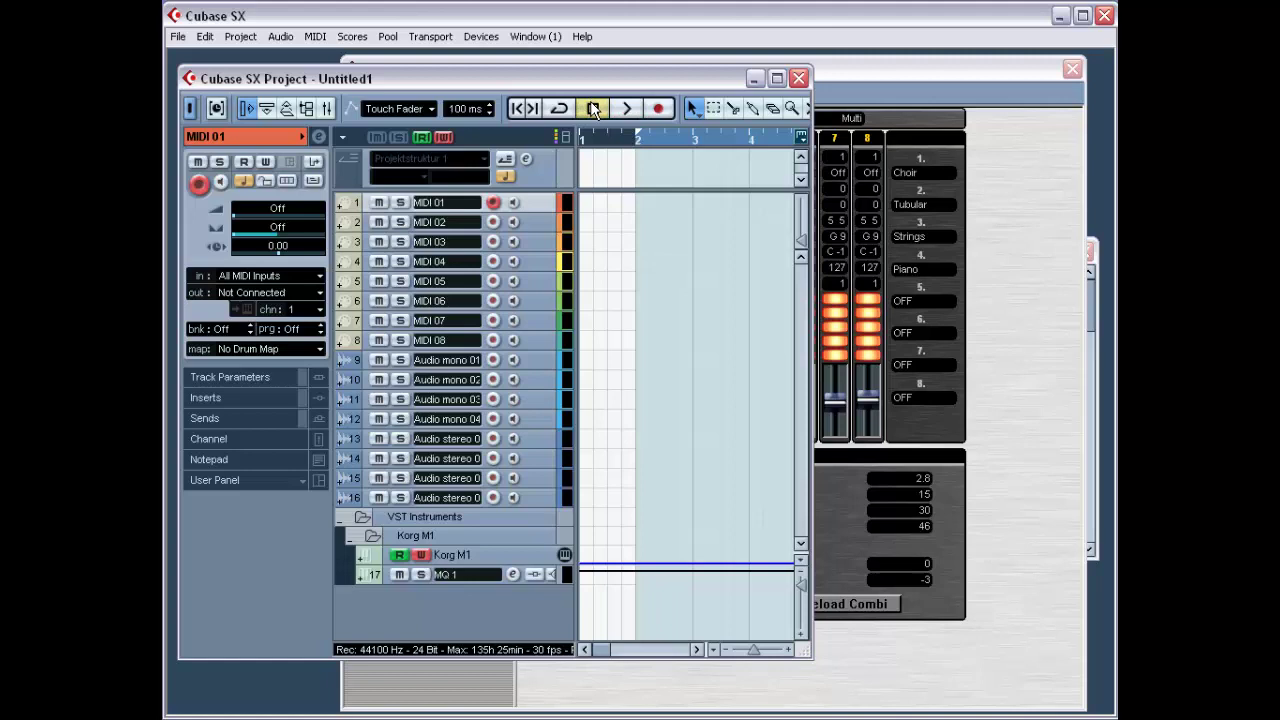
left_click(959, 77)
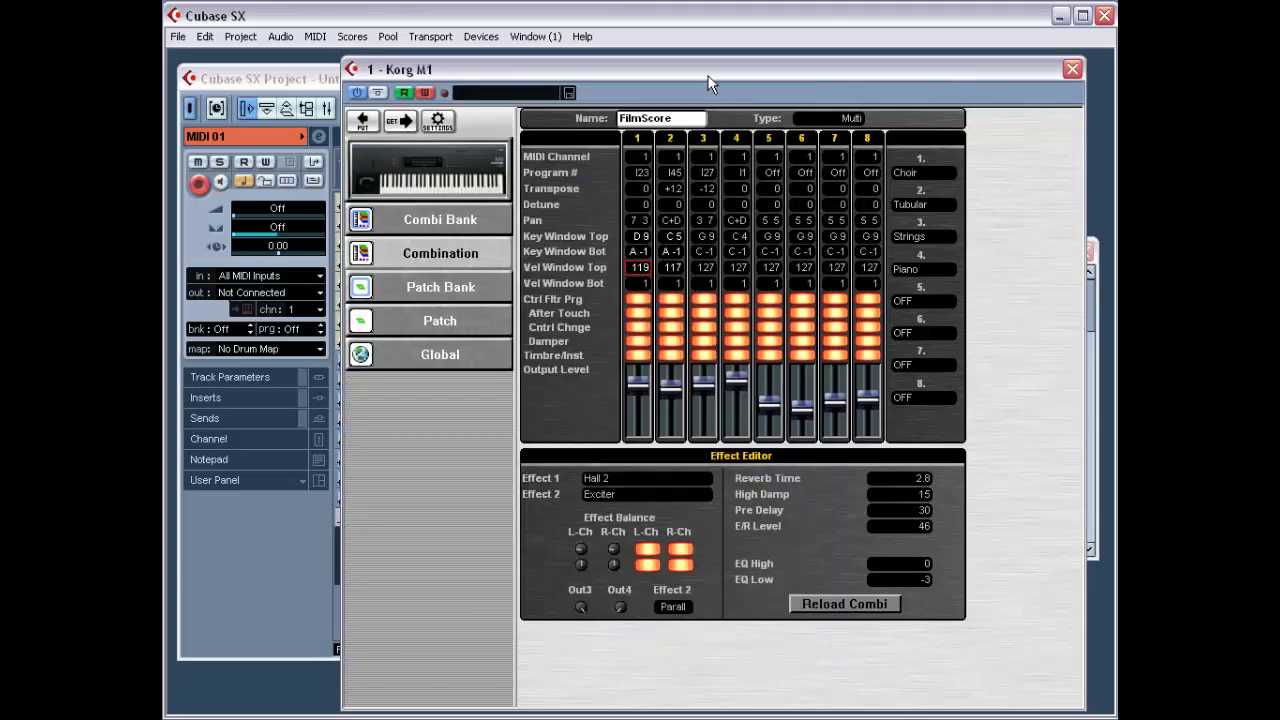
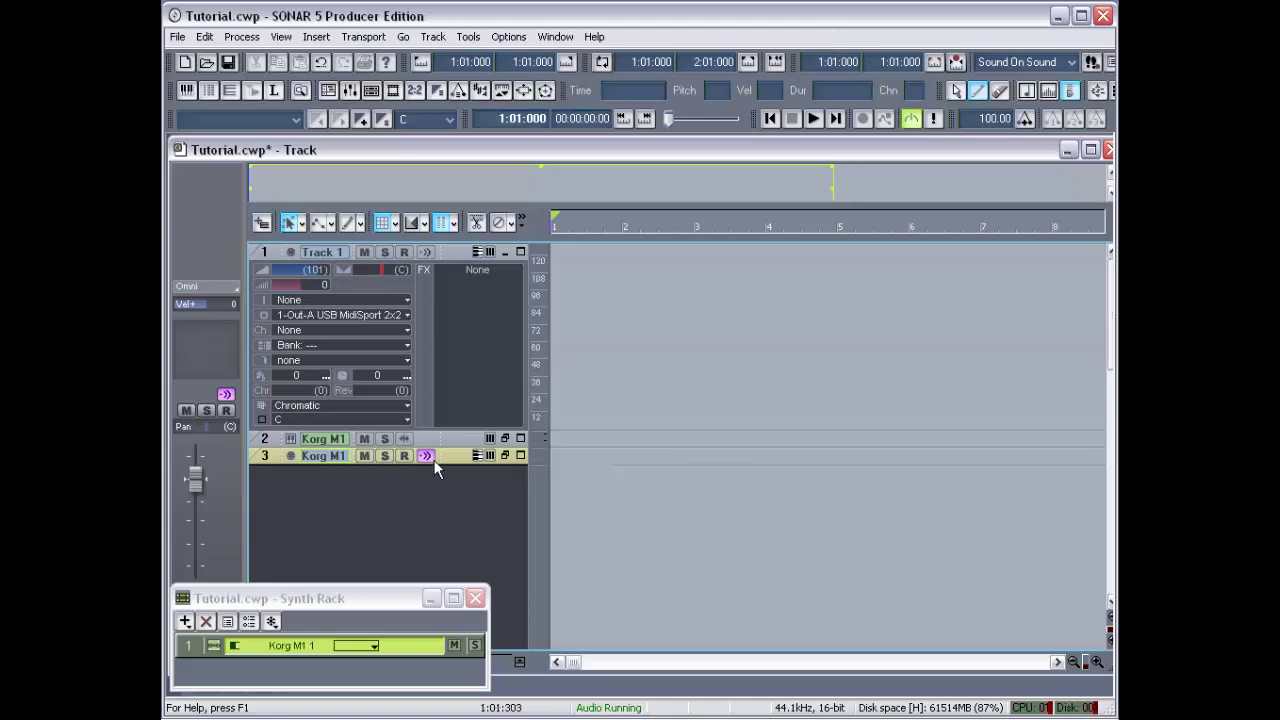
Switch to the Tutorial.cwp project in SONAR 5 and add the Korg 01-W VST instrument to the Synth Rack.
left_click(280, 37)
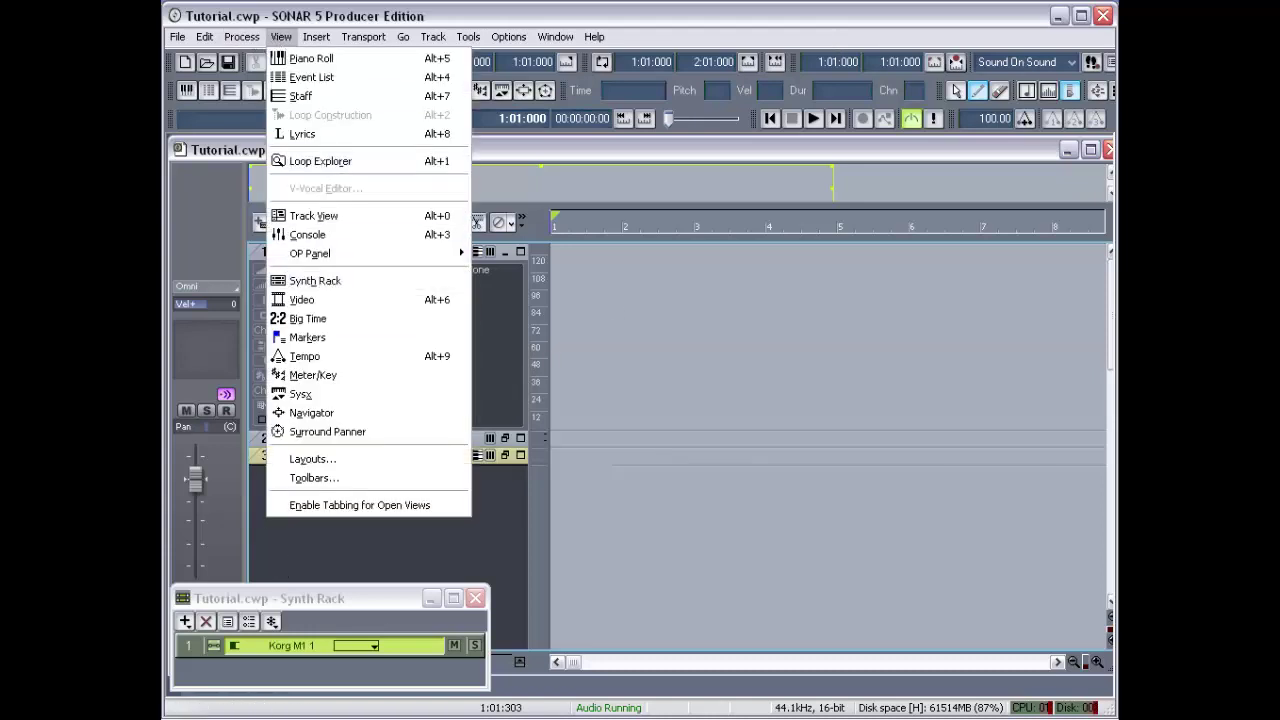
left_click(212, 705)
left_click(185, 622)
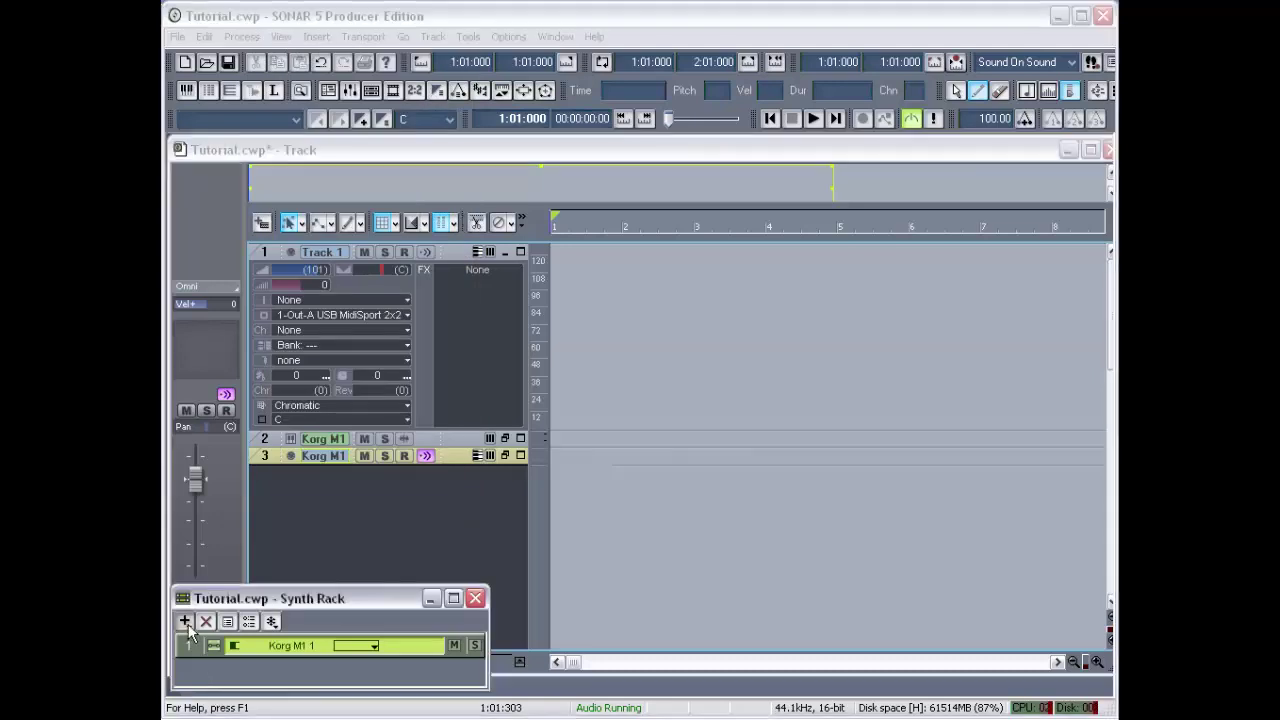
mouse_move(225, 621)
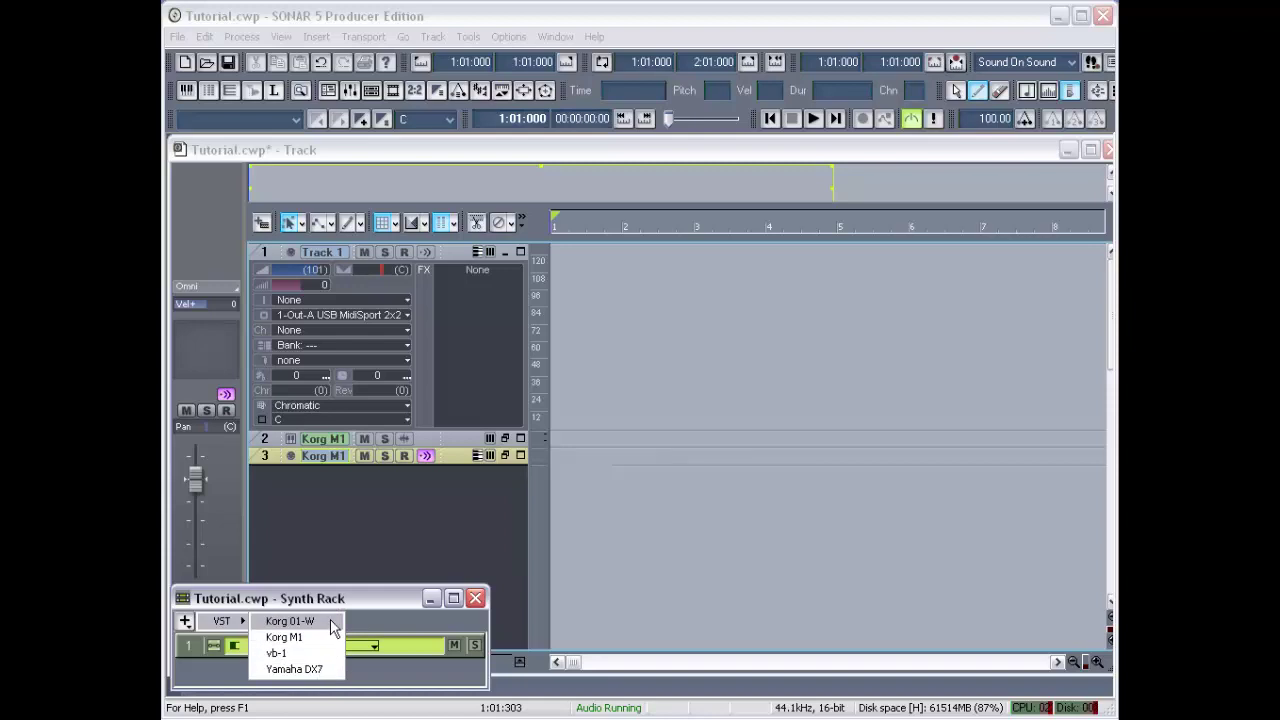
left_click(290, 621)
left_click(792, 311)
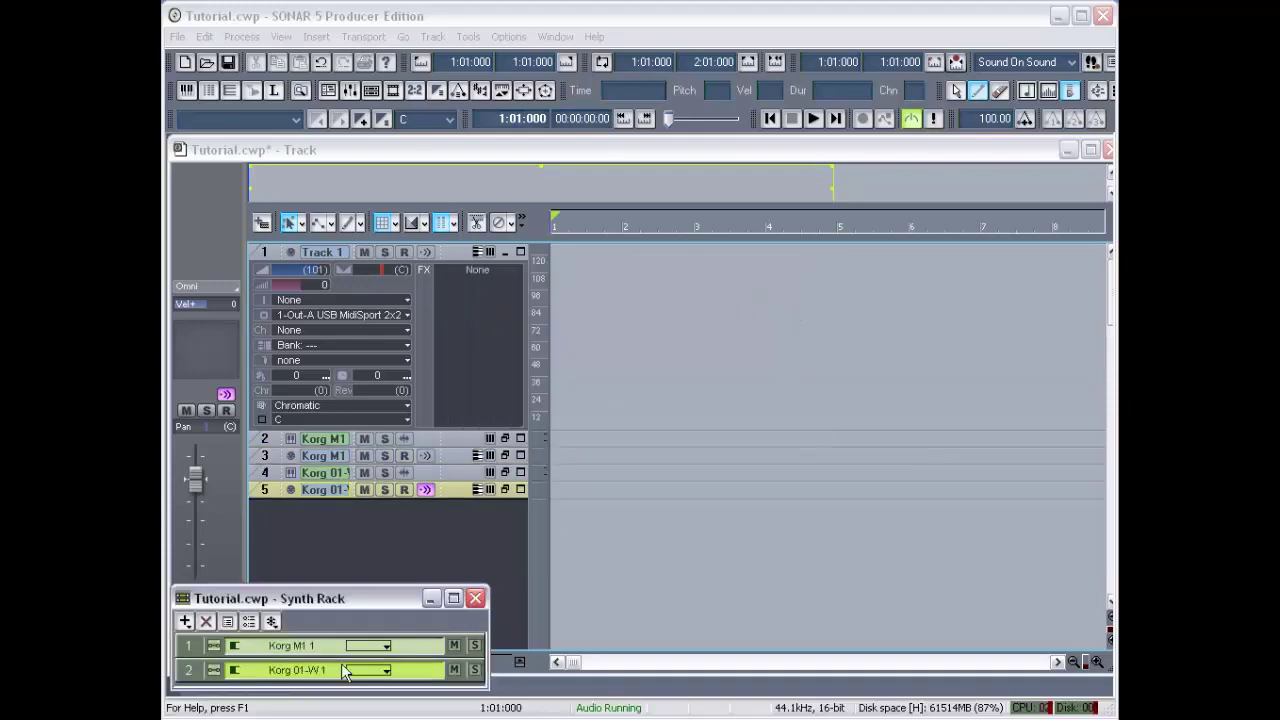
Open the Korg 01-W editor, agree to define its Combi Bank, and load the set 01w.SQS.
left_click(233, 674)
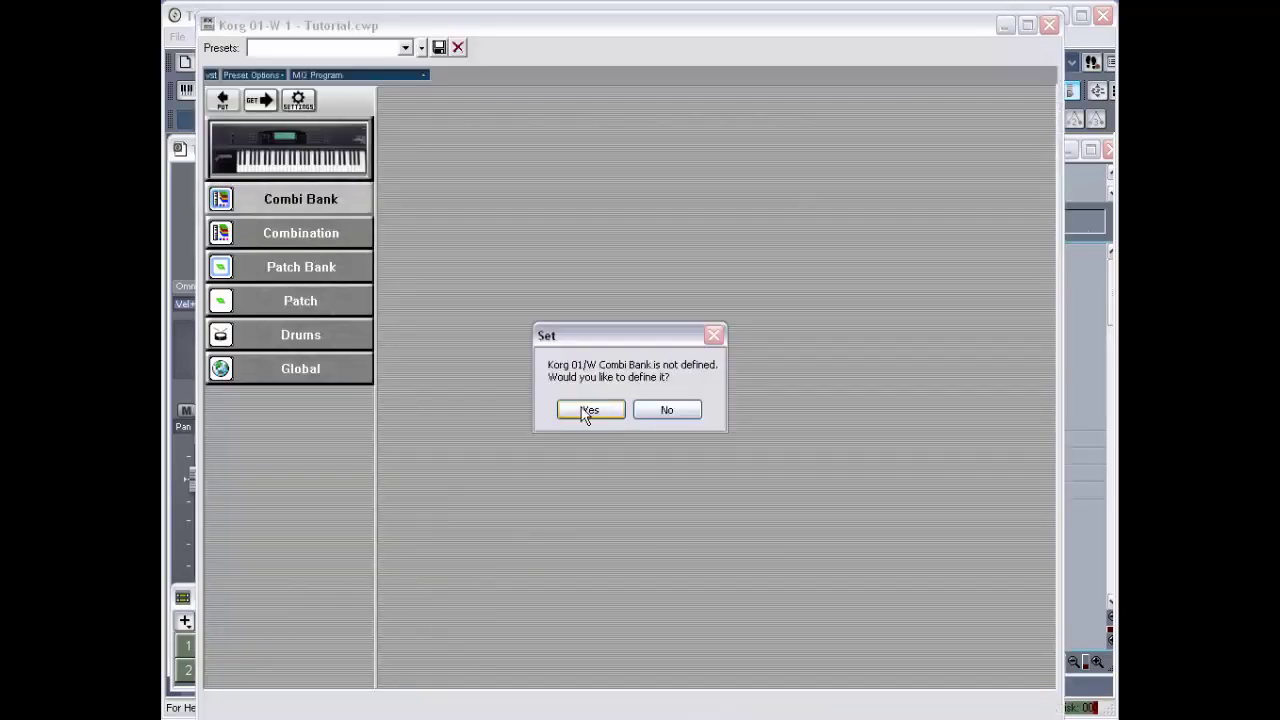
left_click(589, 410)
right_click(306, 426)
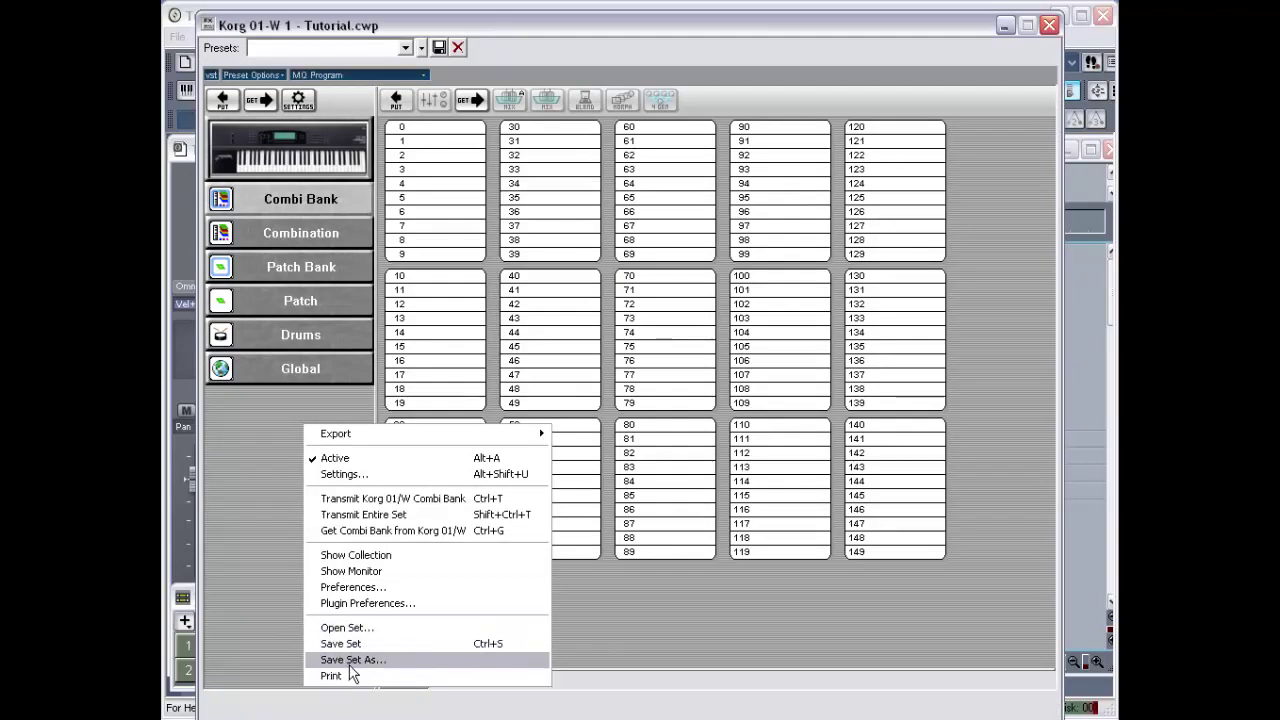
left_click(352, 627)
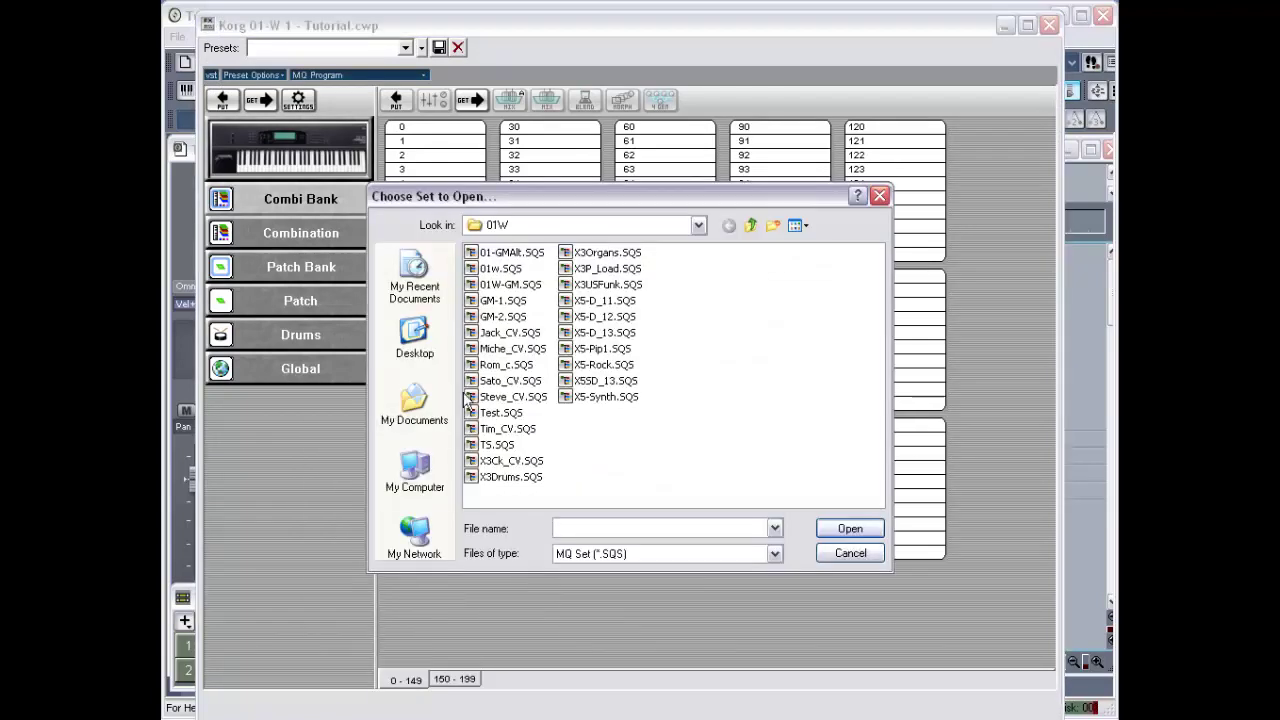
double_click(505, 267)
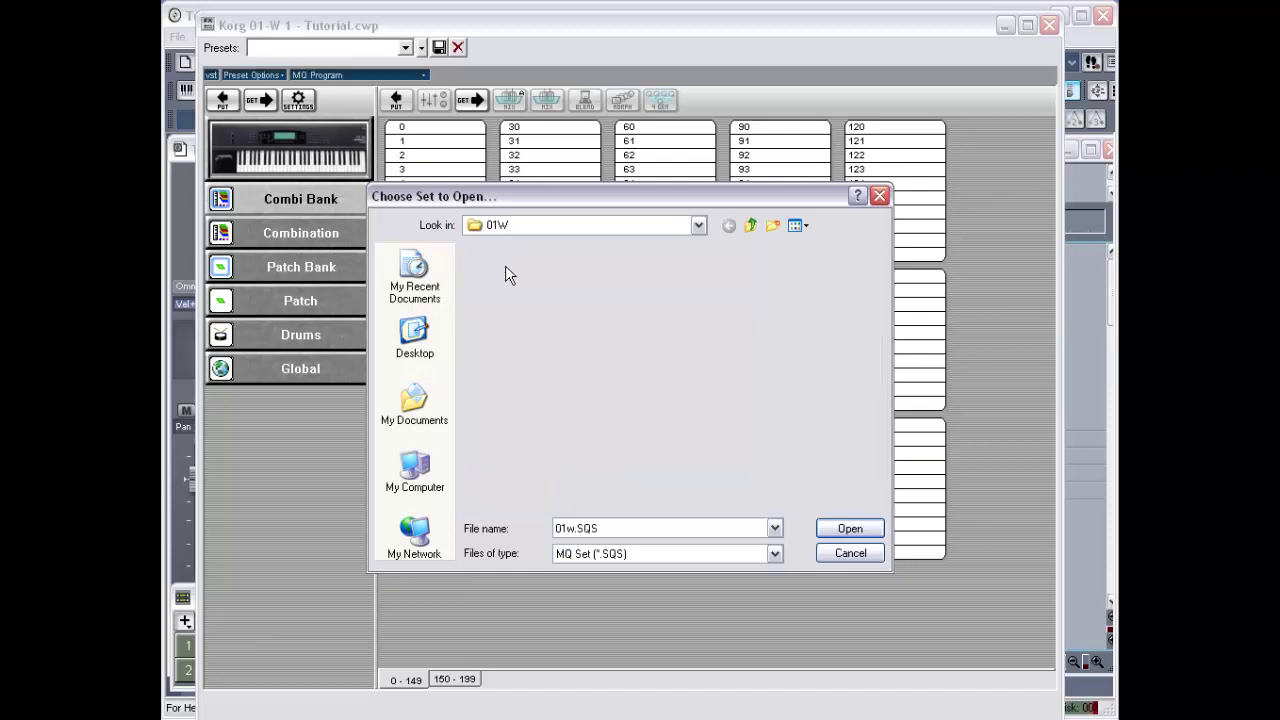
Review the loaded 01/W set's Combi Bank, Patch Bank, Drums and Global pages and its set commands, and close the editor.
left_click(320, 234)
left_click(313, 208)
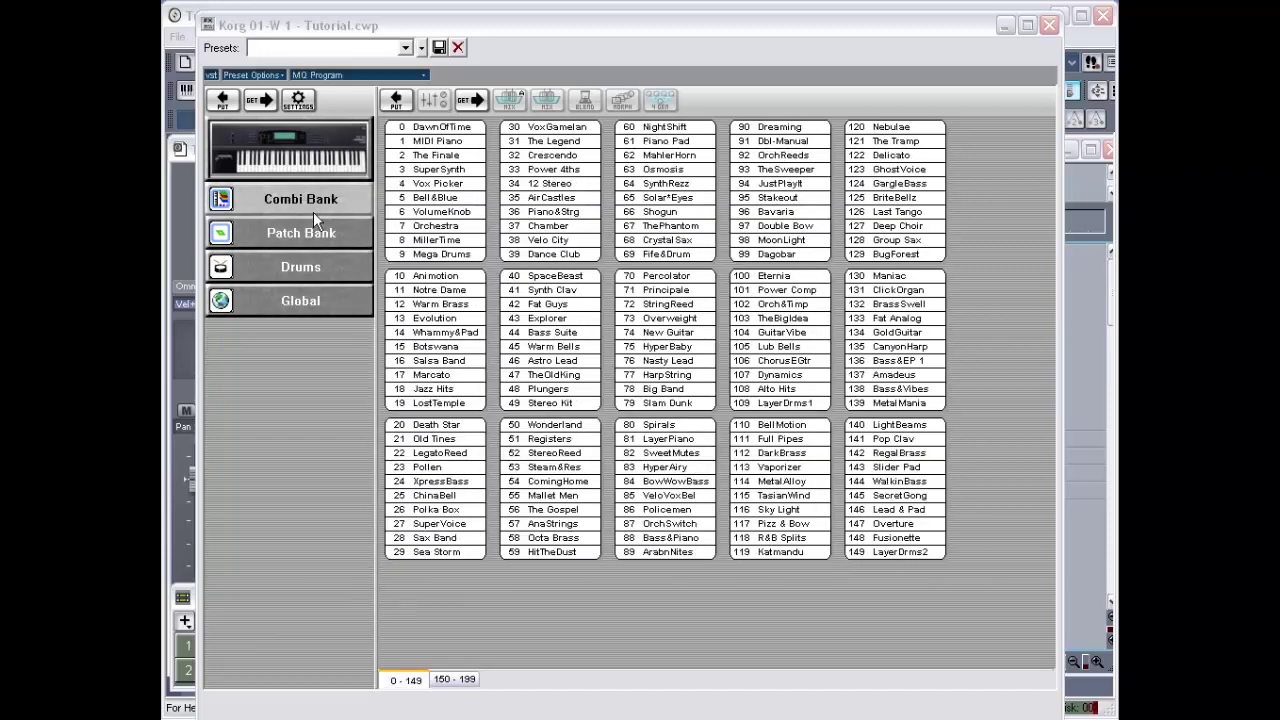
left_click(305, 265)
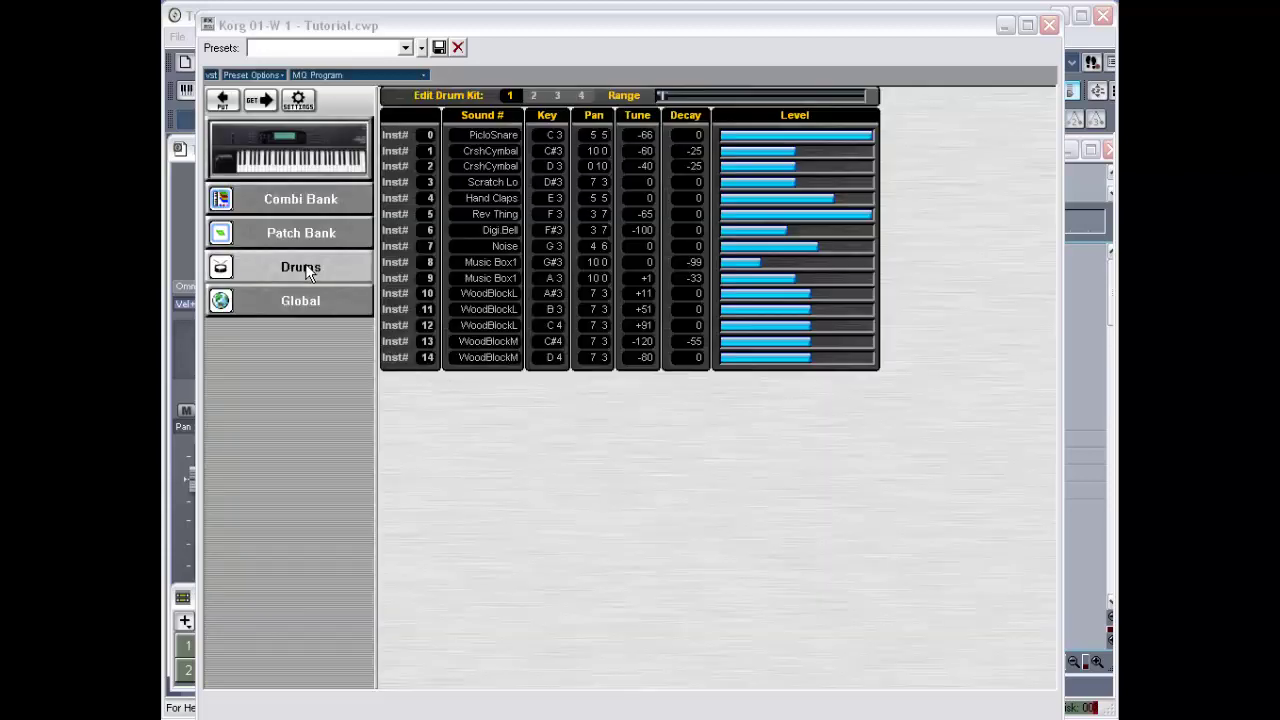
left_click(308, 305)
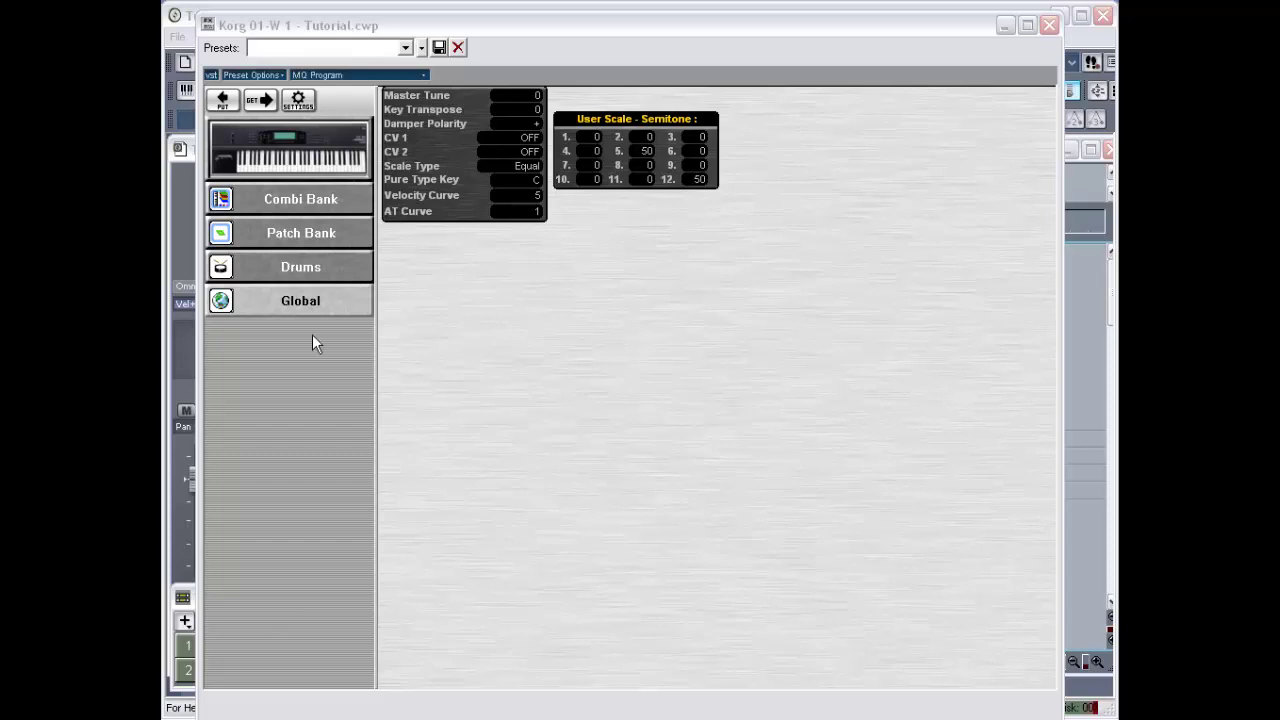
right_click(281, 353)
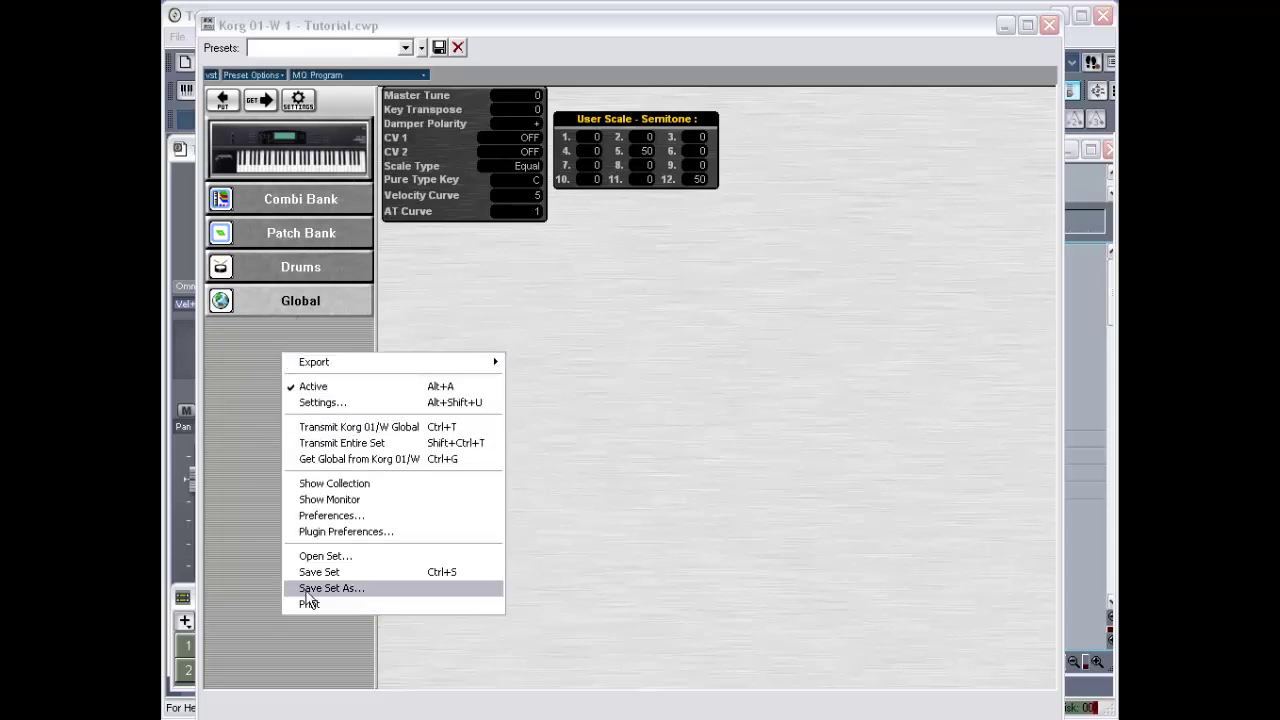
left_click(247, 359)
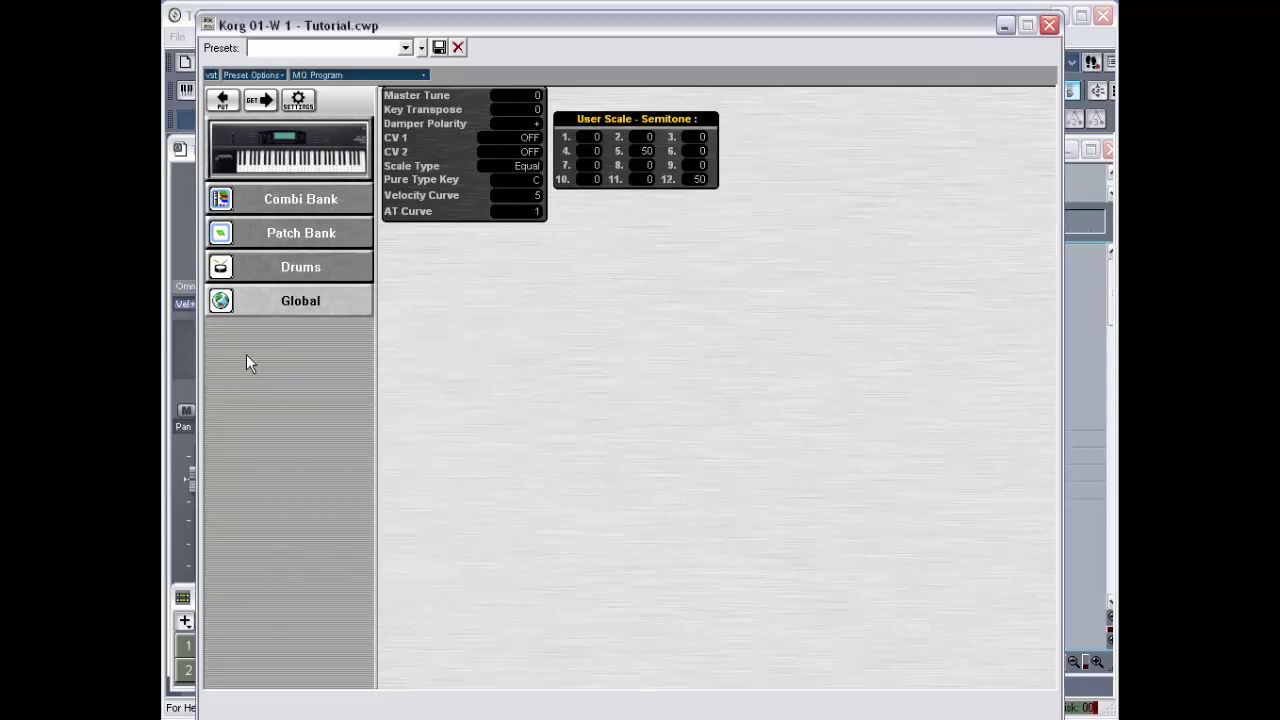
double_click(207, 25)
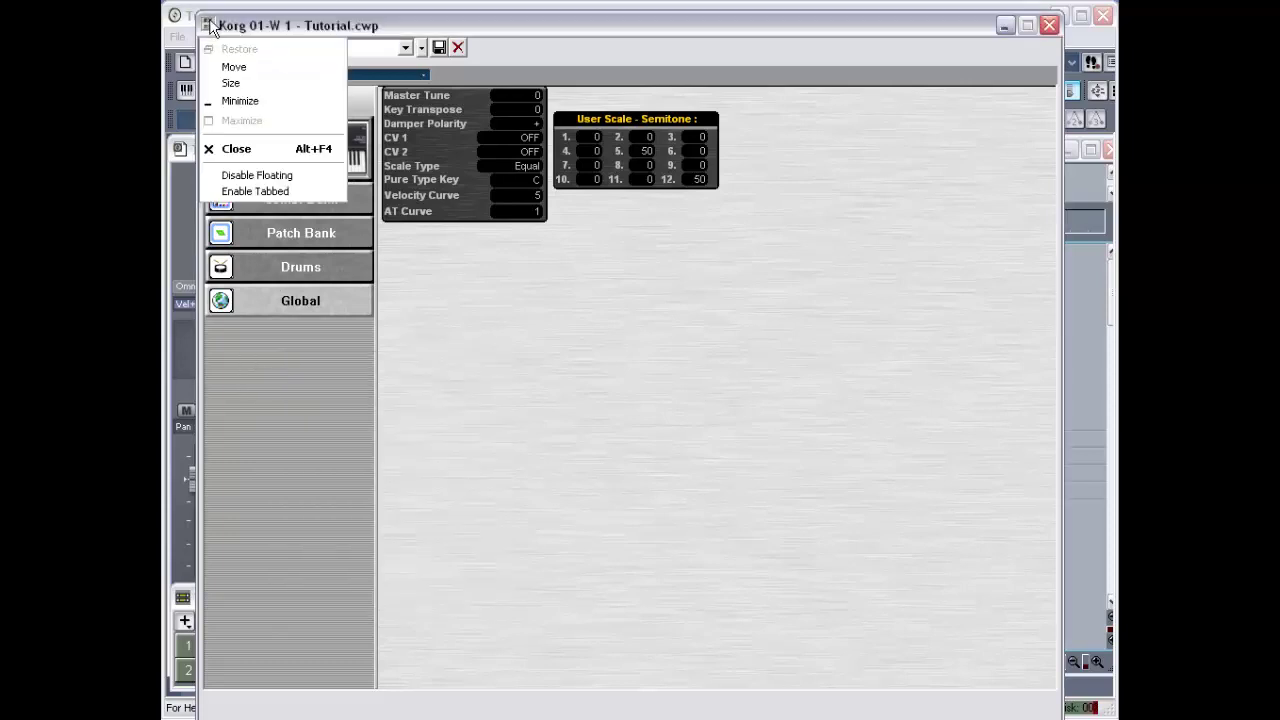
Open the Korg M1 instrument's editor from the Synth Rack, look over its set commands, and close it.
left_click(233, 647)
left_click(233, 647)
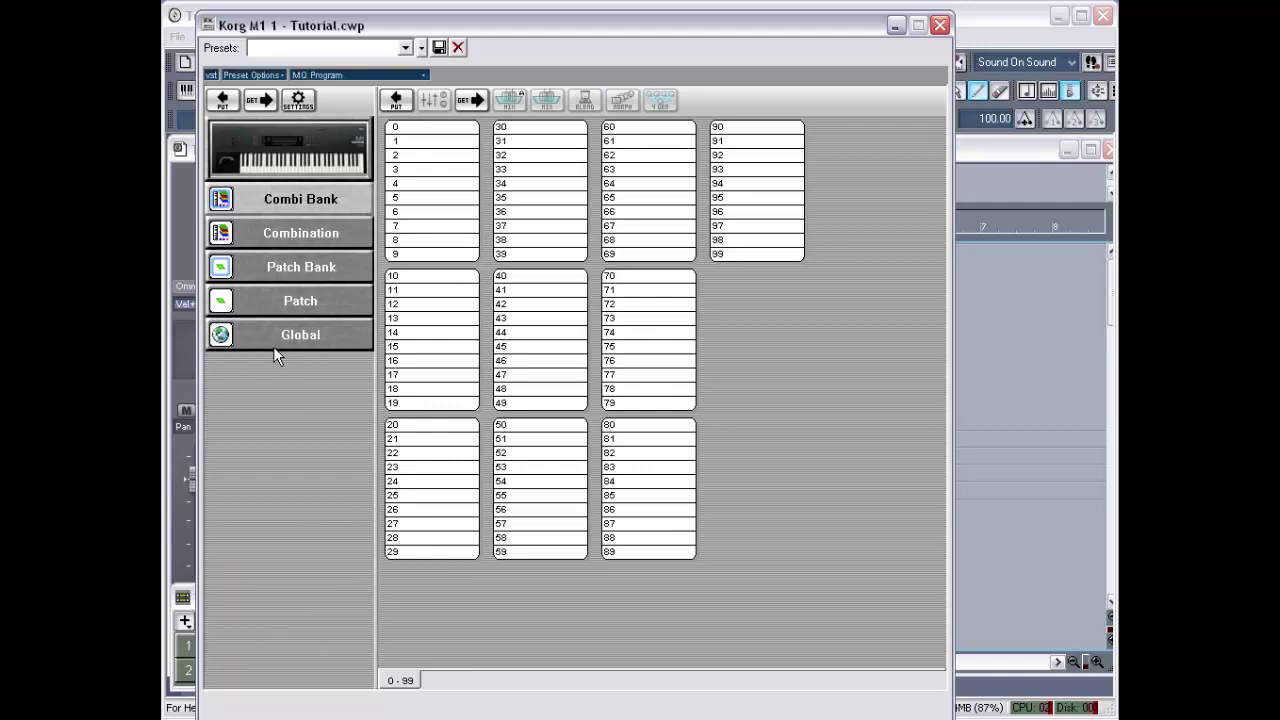
right_click(266, 396)
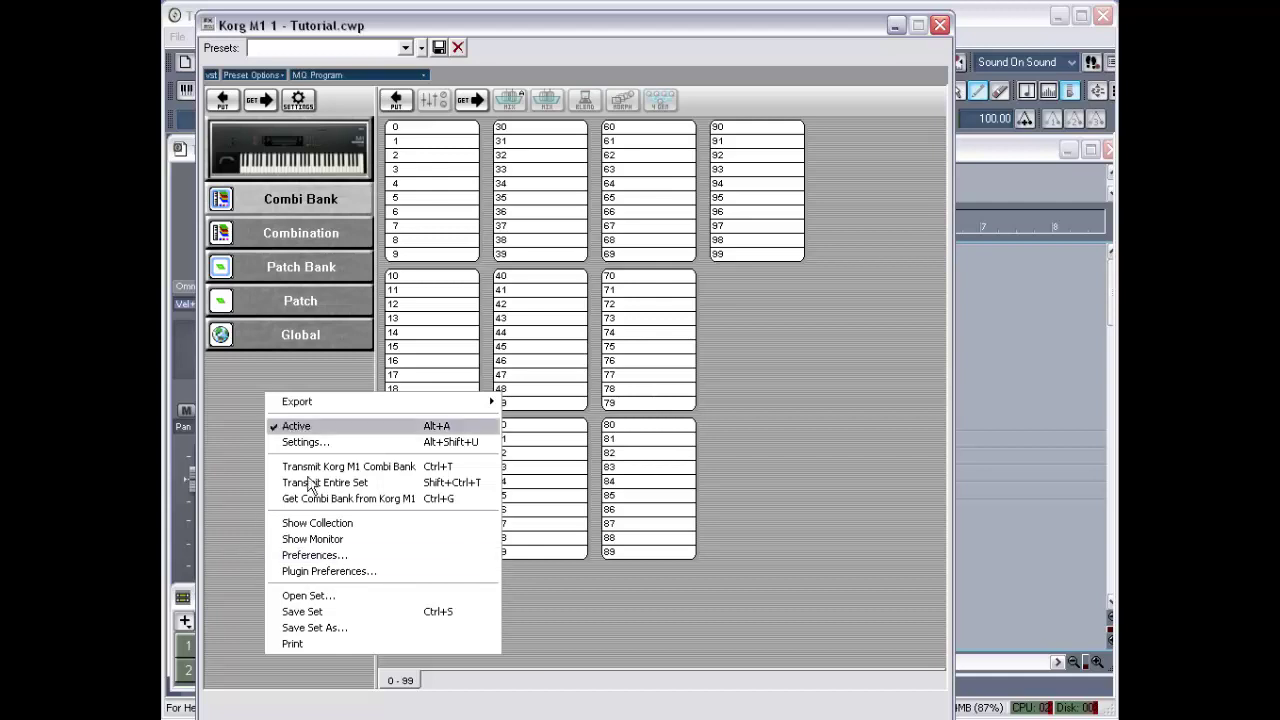
left_click(241, 383)
double_click(207, 26)
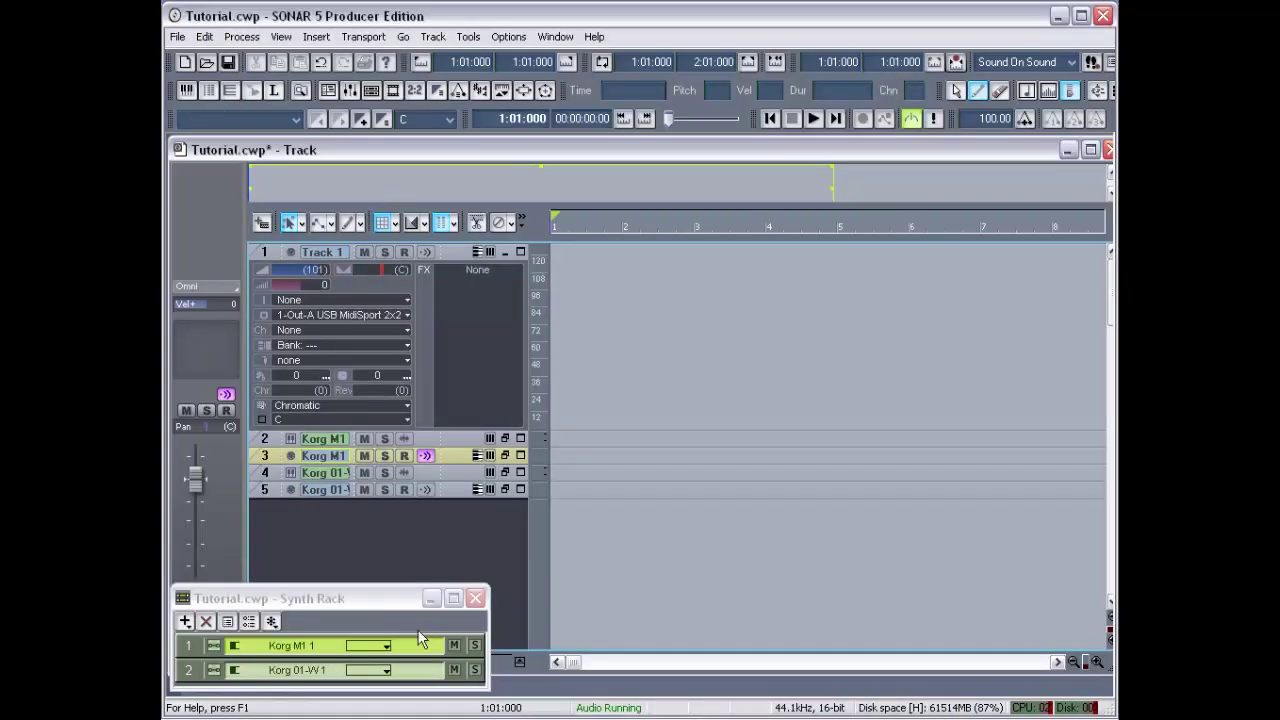
Close the Synth Rack and insert the Korg M1 MIDI effect on Track 1, declining to define its Combi Bank.
left_click(476, 599)
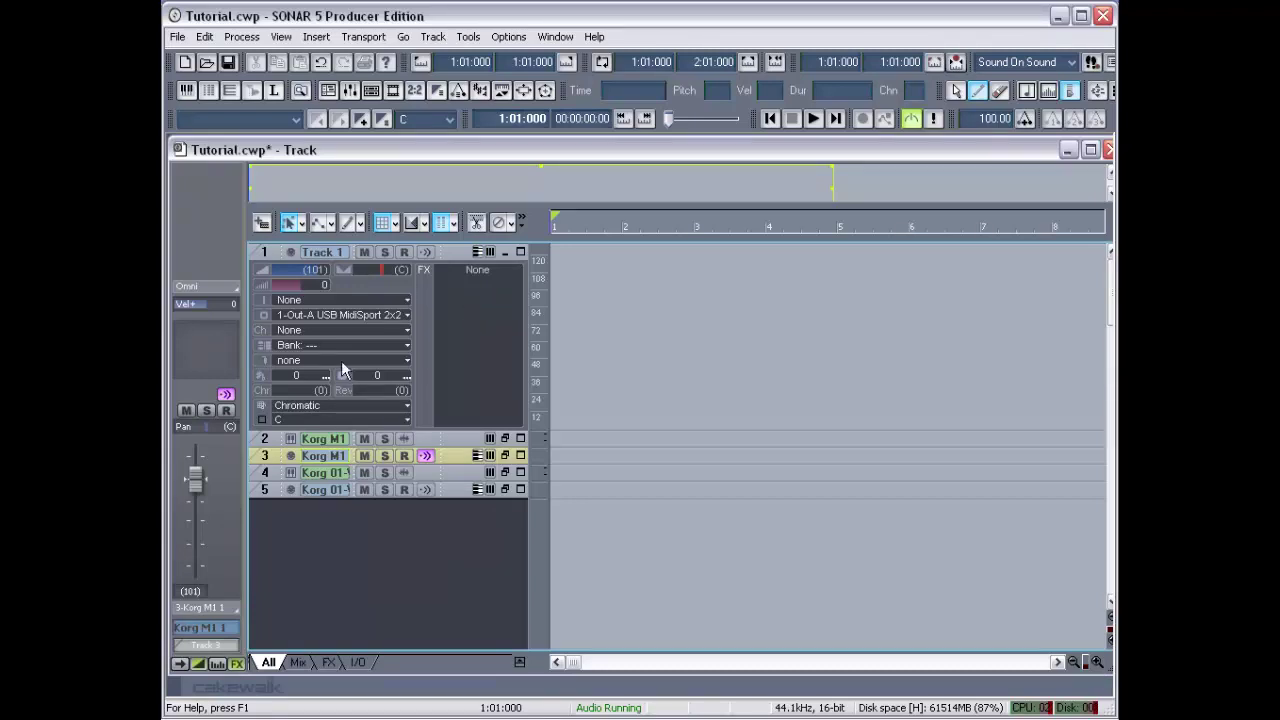
right_click(467, 294)
mouse_move(510, 361)
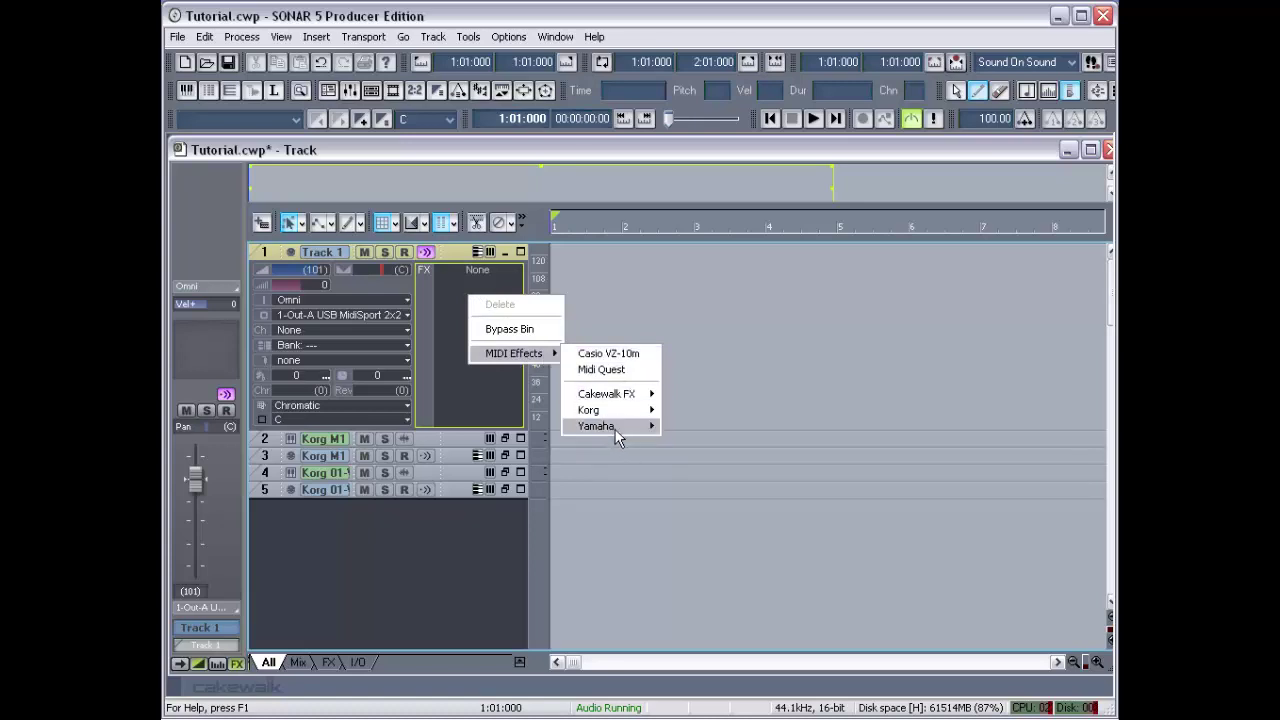
mouse_move(614, 431)
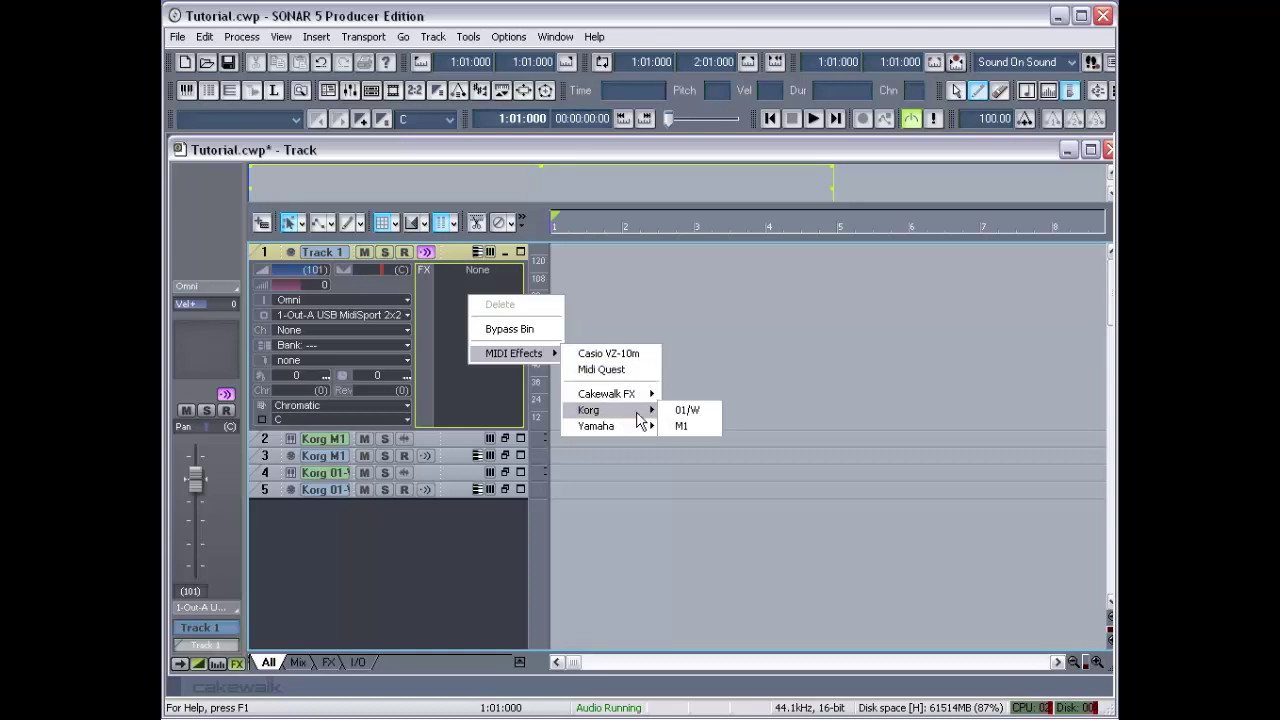
left_click(688, 427)
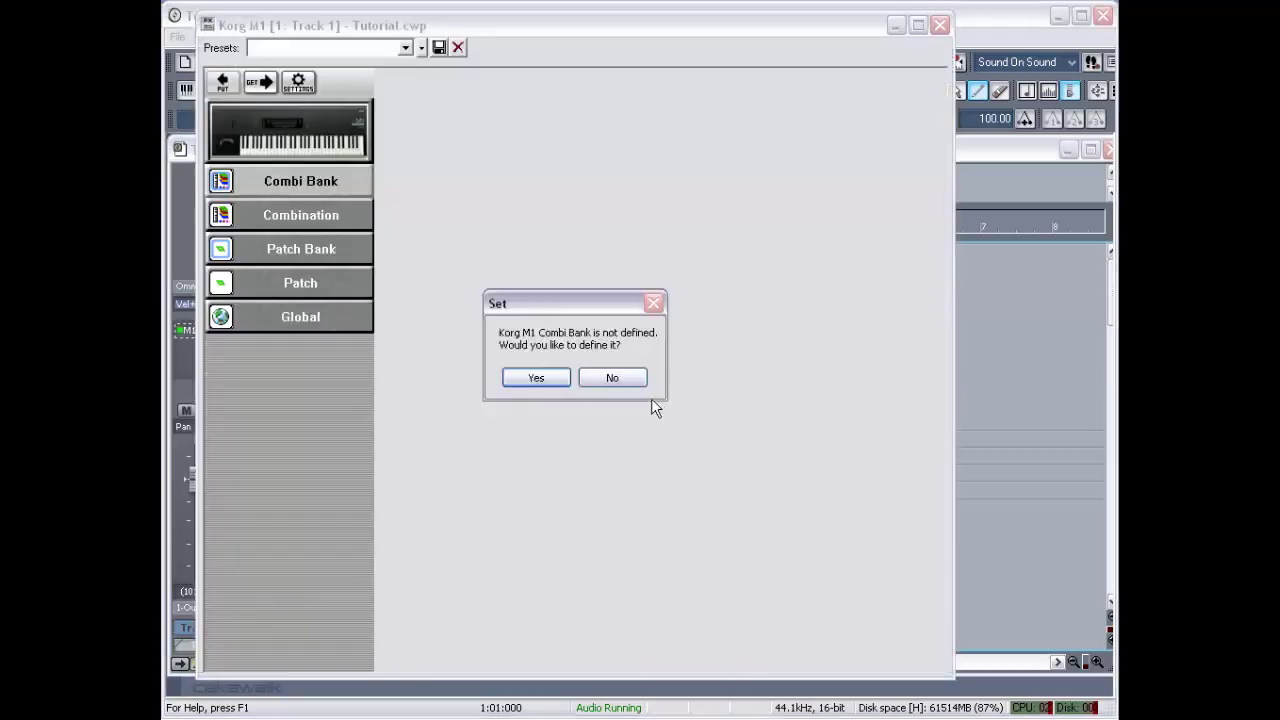
left_click(620, 379)
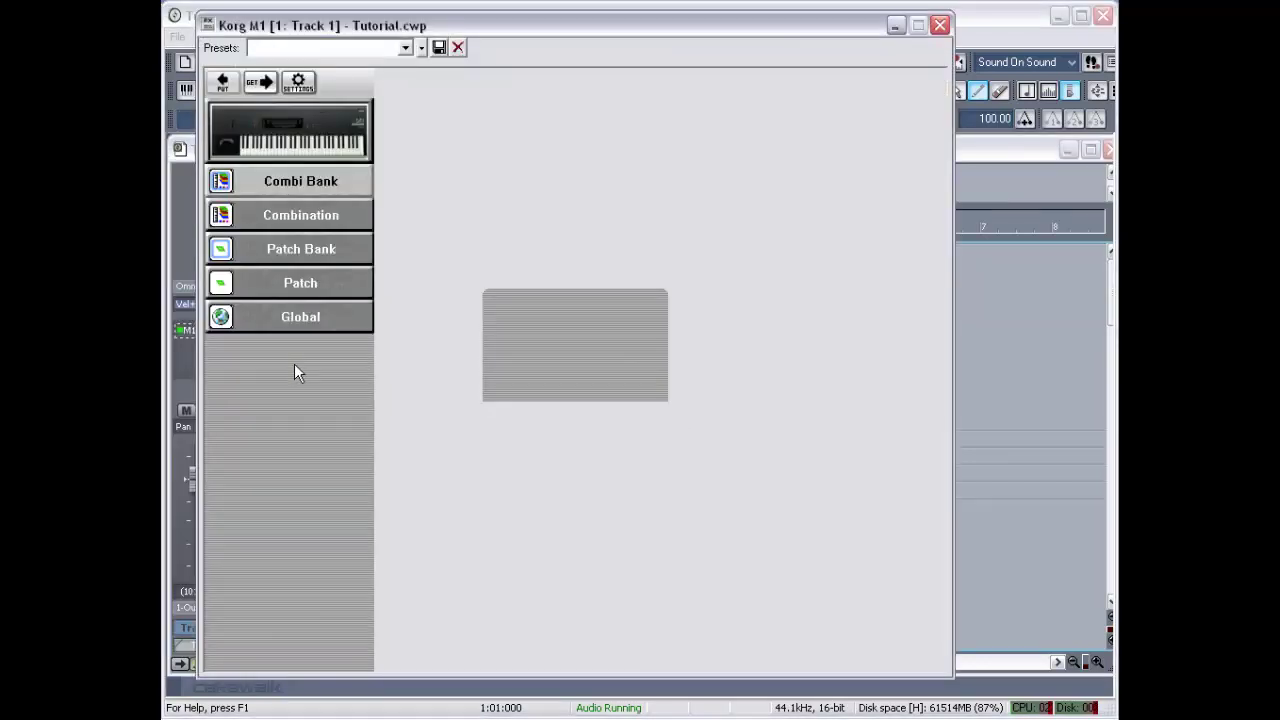
Load the set M1.SQS into Track 1's Korg M1 effect.
right_click(294, 363)
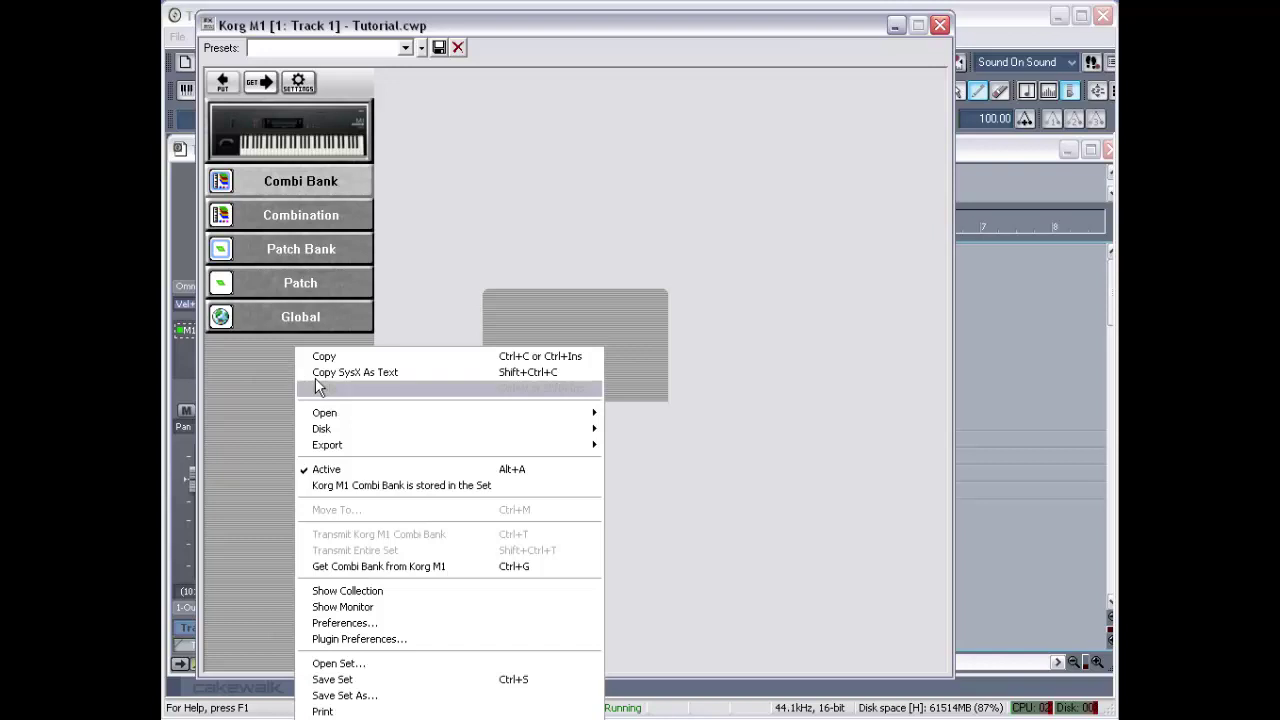
left_click(411, 665)
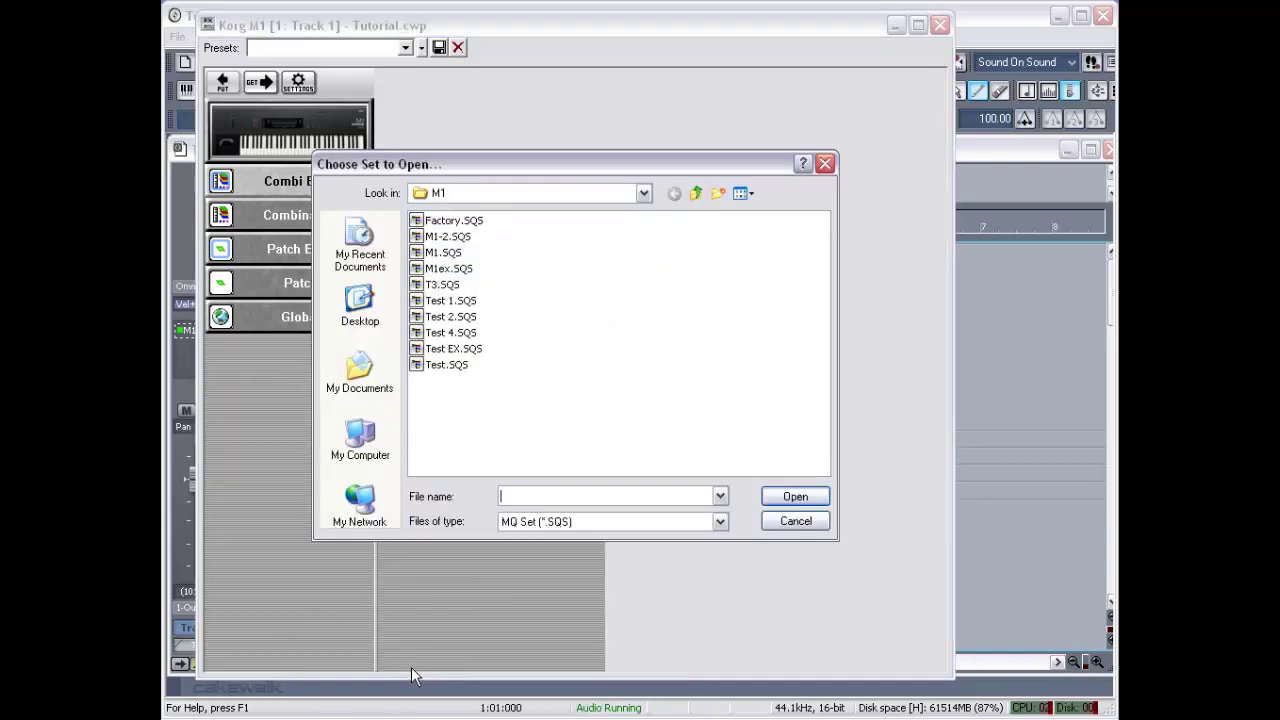
double_click(446, 256)
Review the loaded M1 set's Patch Bank and Combi Bank, and show the Patch editor for Universe.
left_click(311, 249)
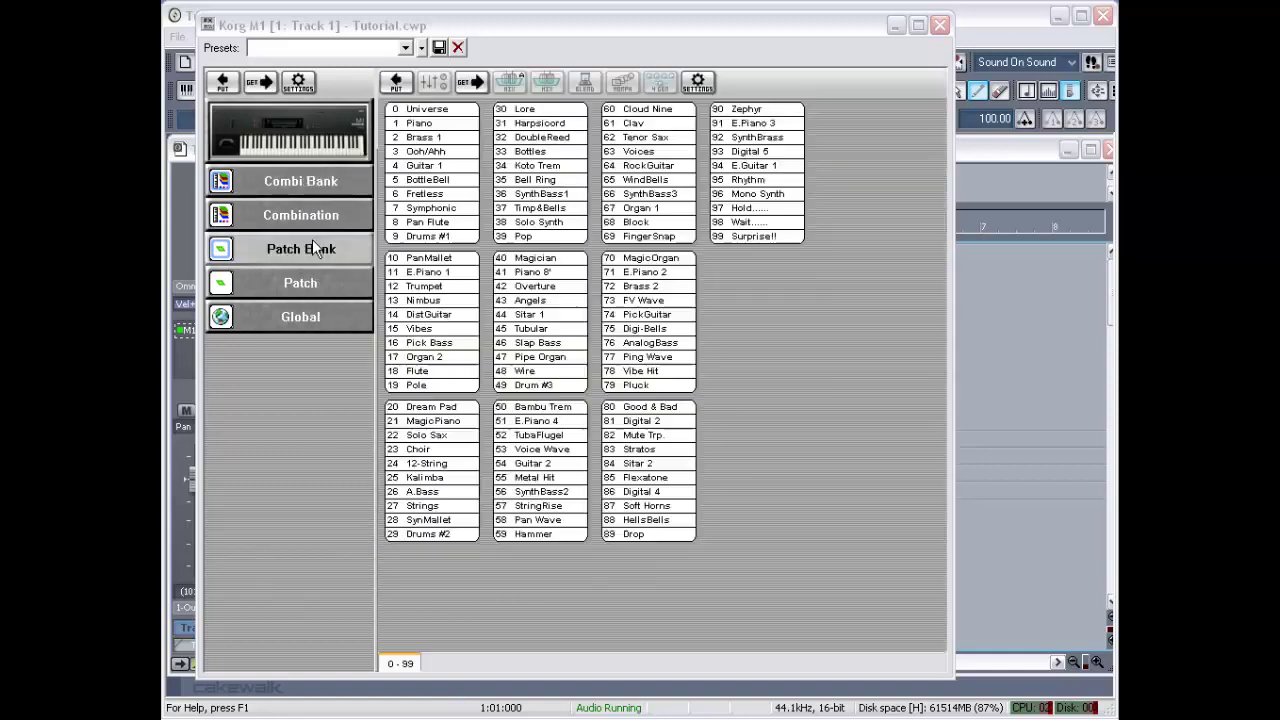
left_click(301, 181)
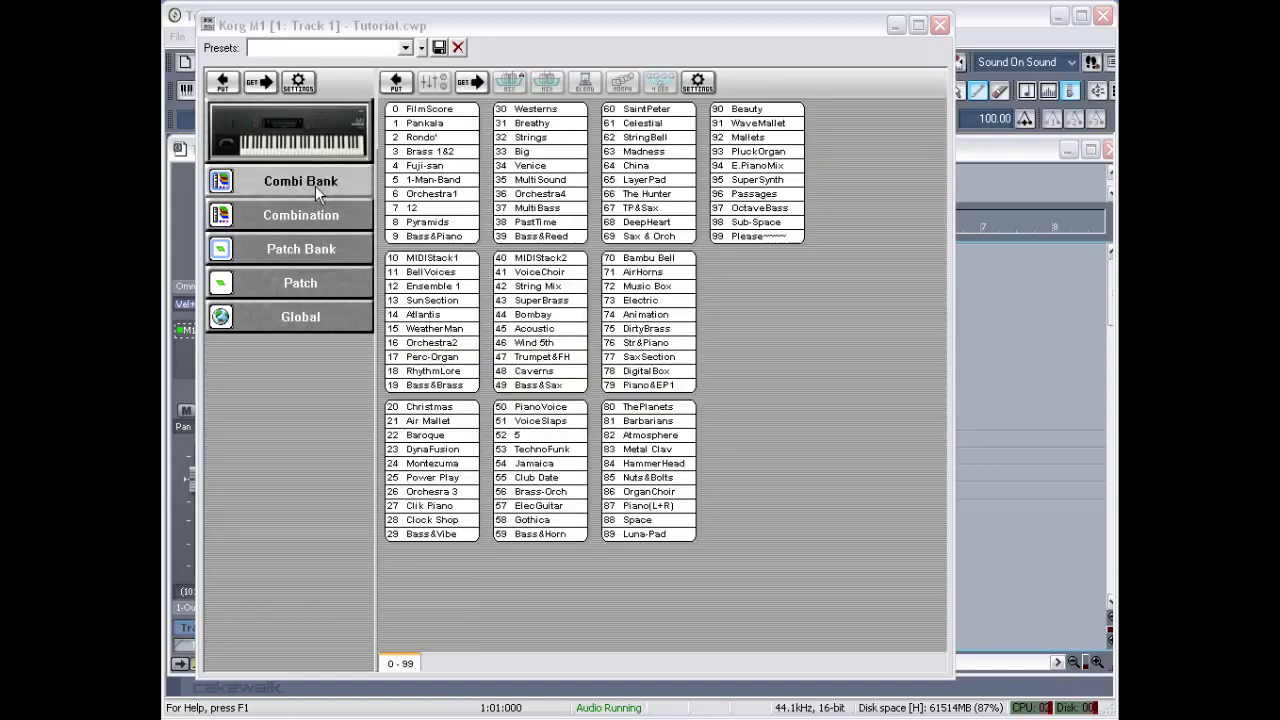
left_click(322, 253)
left_click(318, 283)
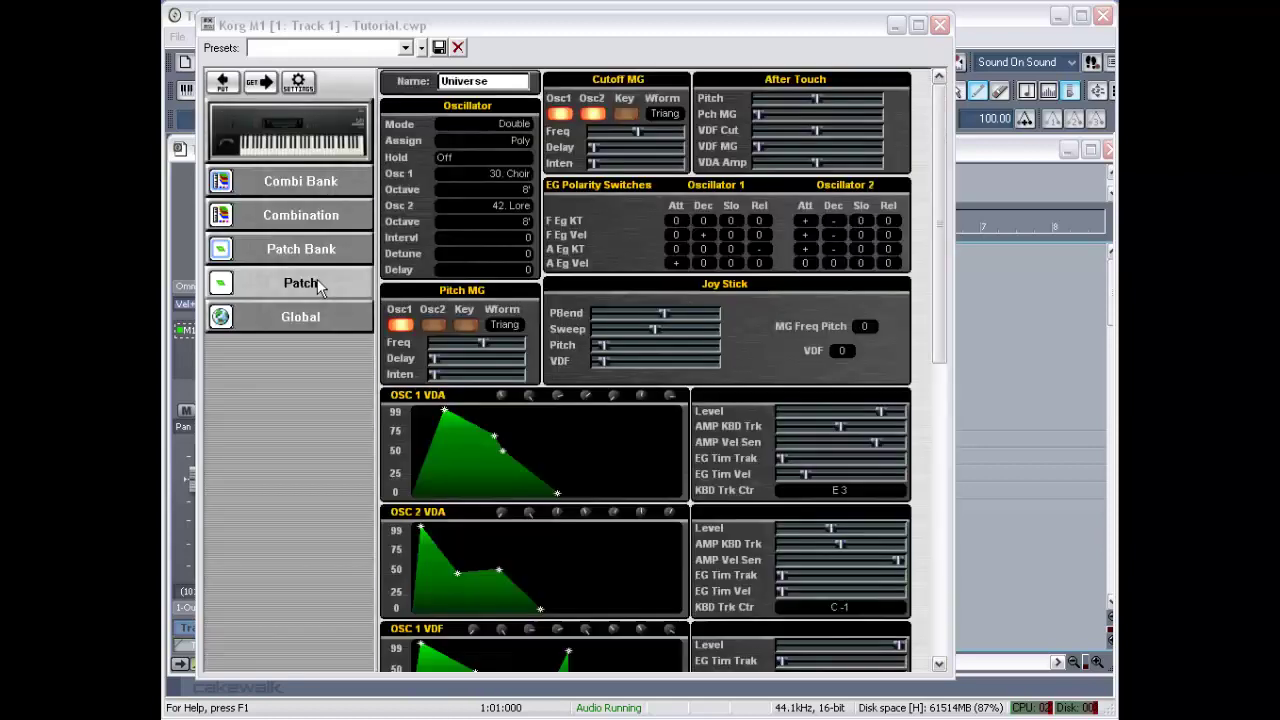
Show the Combination editor for FilmScore, display the collection list beside it to look it over, and hide the list again.
left_click(317, 255)
left_click(311, 203)
right_click(298, 384)
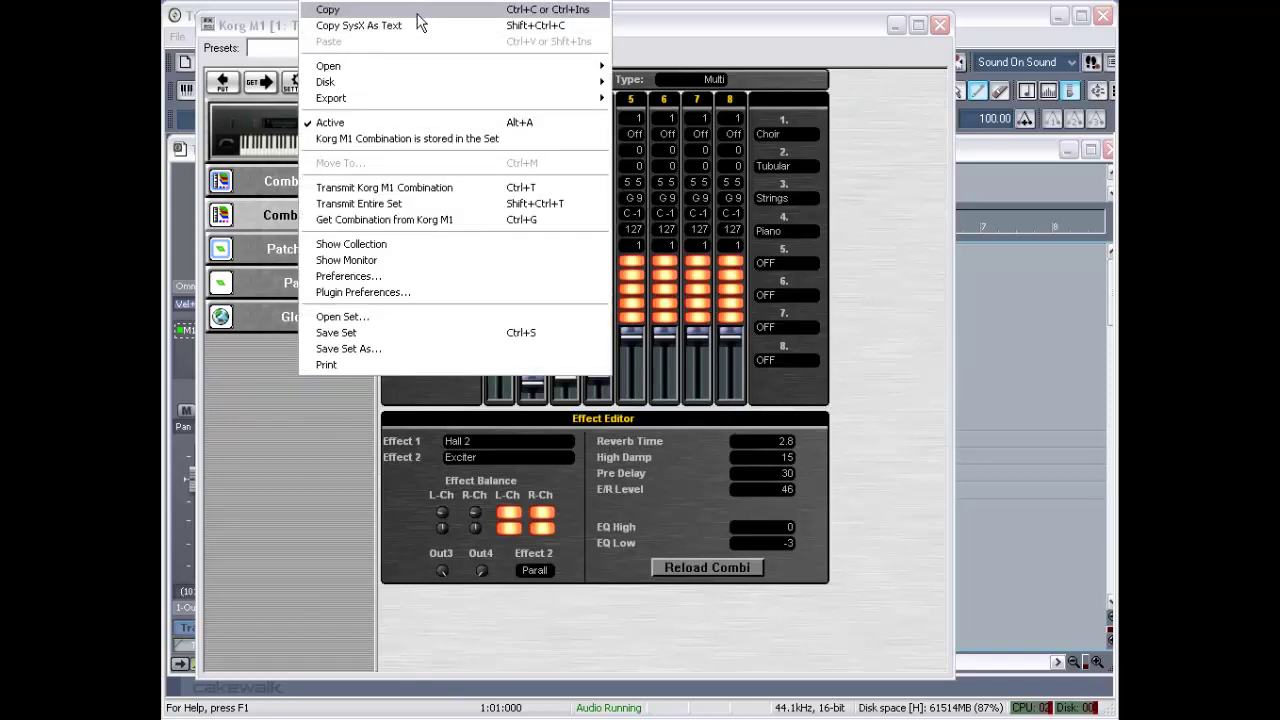
left_click(427, 243)
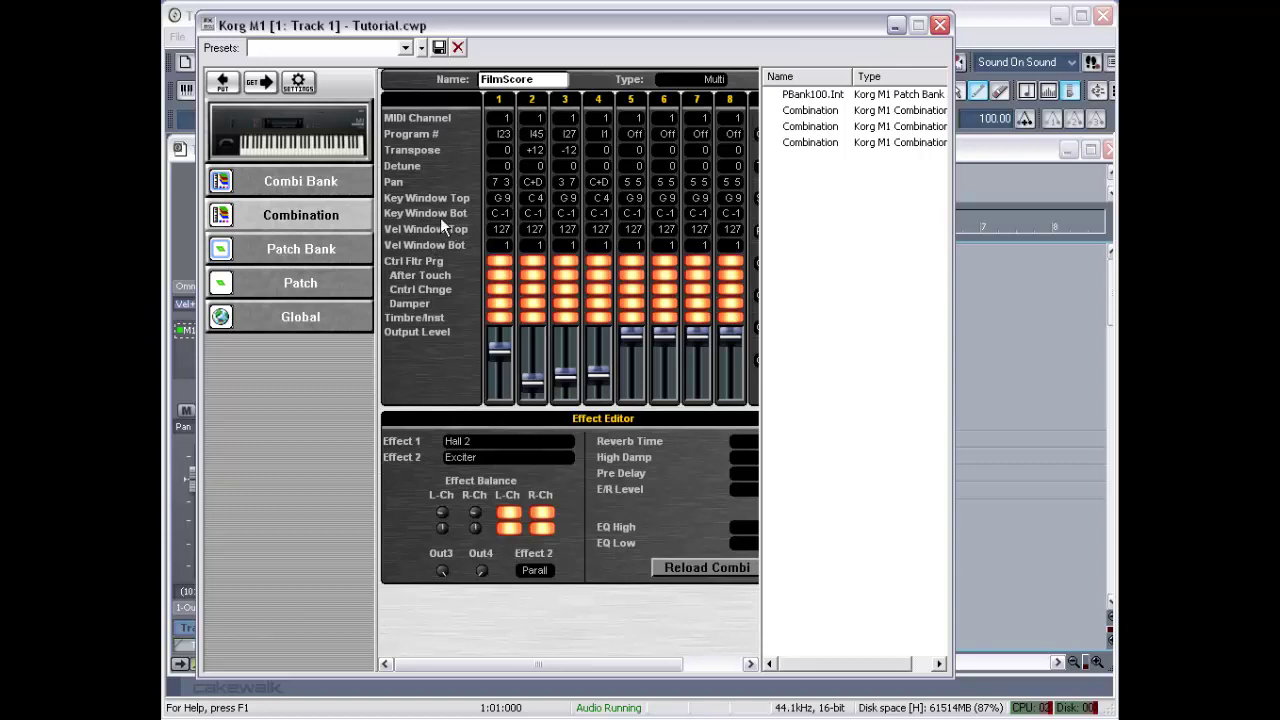
right_click(278, 398)
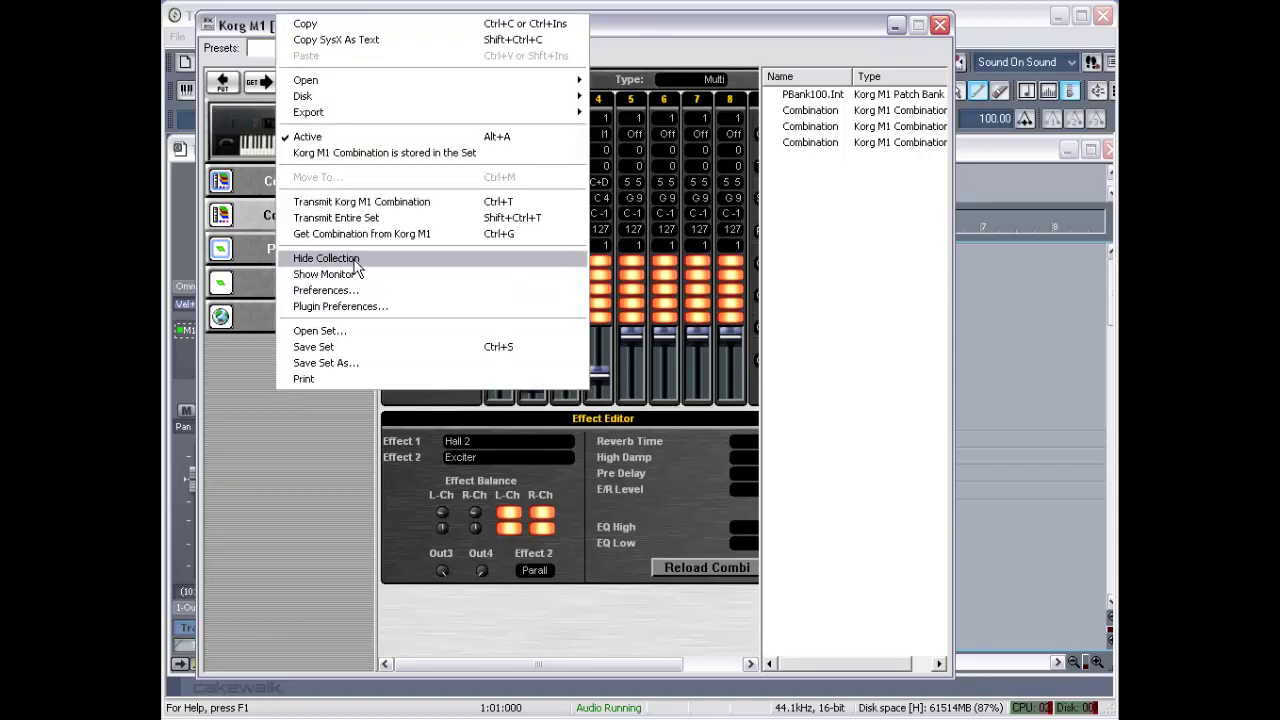
left_click(355, 262)
Show the MIDI monitor and adjust the output levels of timbres 1 to 3, with timbre 3 at about 70.
right_click(280, 392)
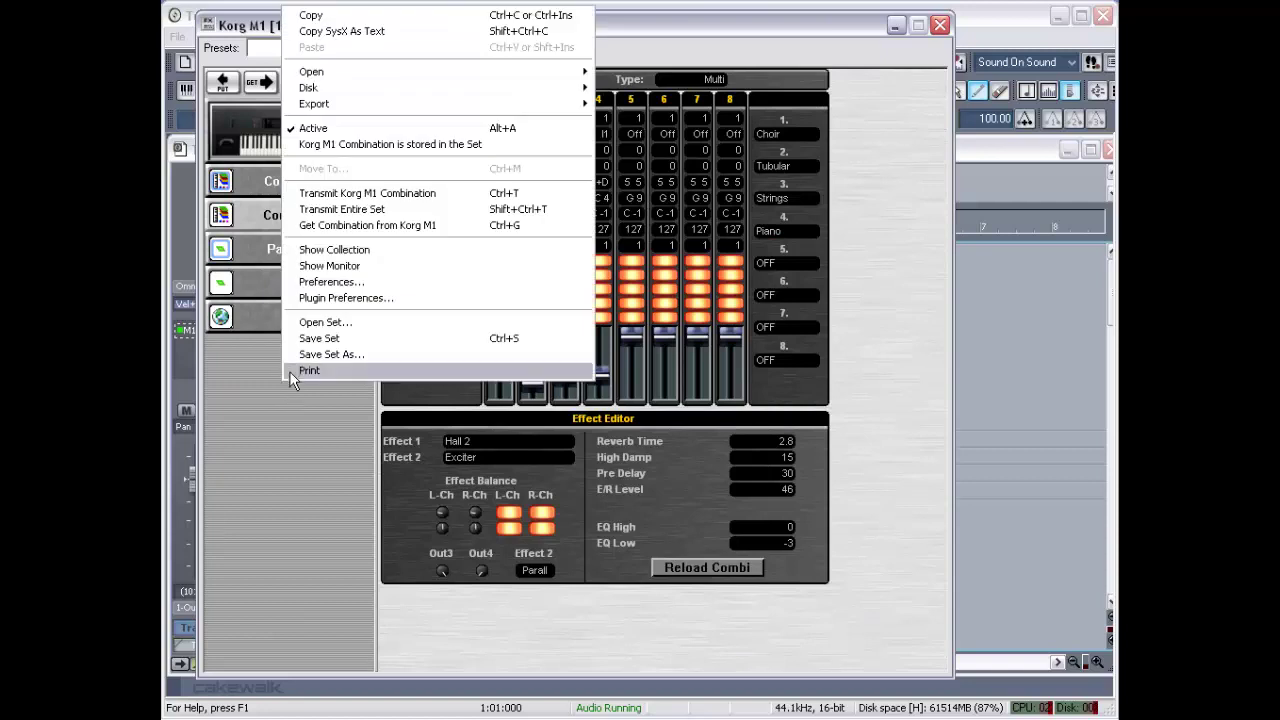
left_click(338, 274)
left_click_drag(499, 349, 553, 352)
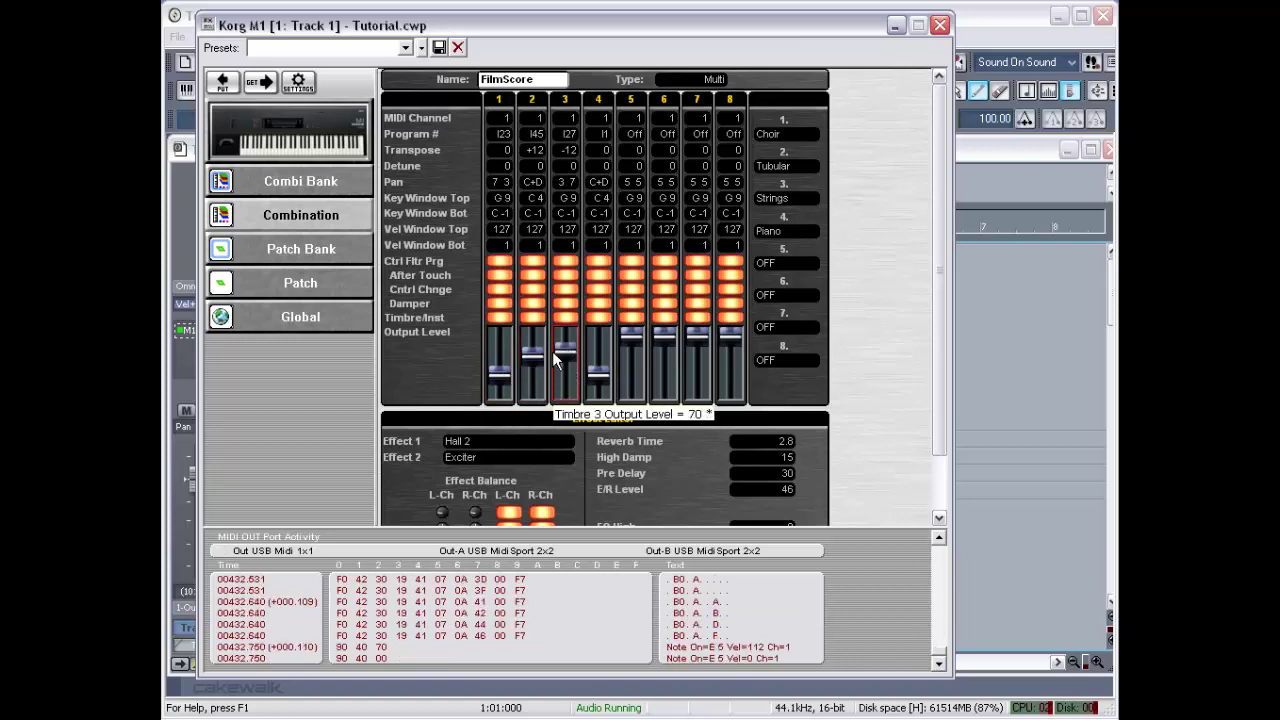
Look over the instrument setup options in the general Preferences and leave without making changes.
right_click(270, 378)
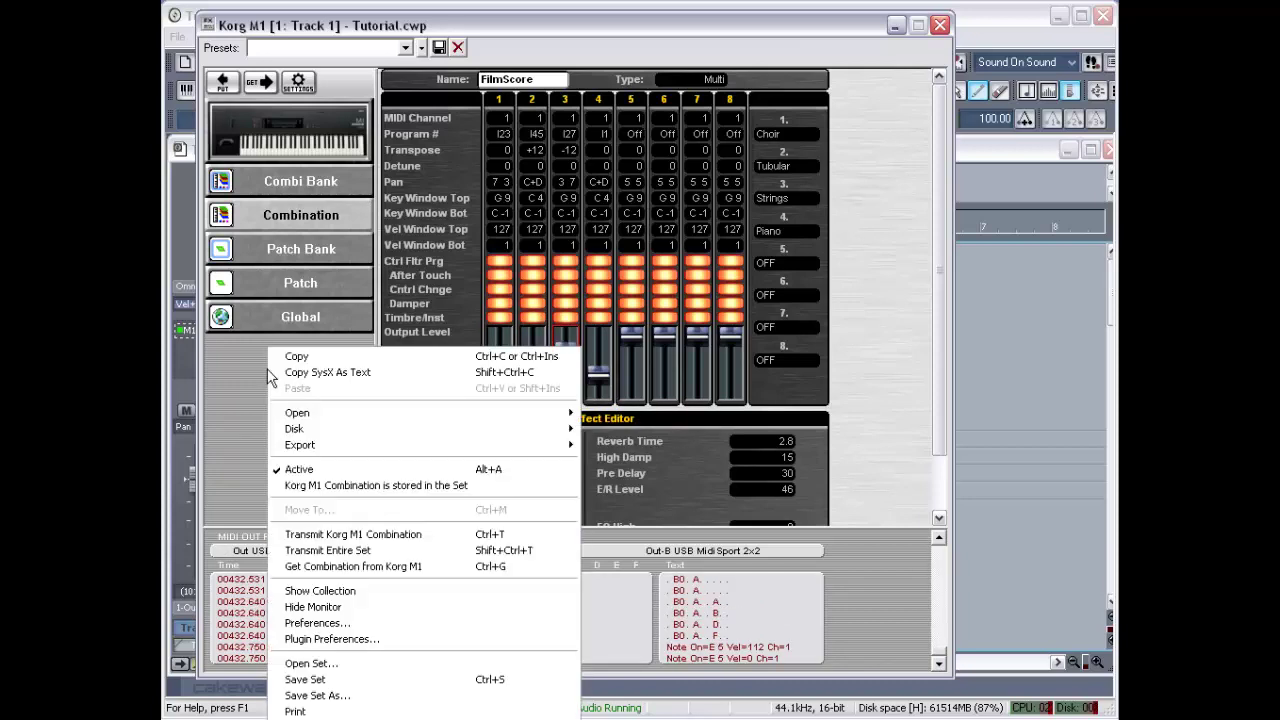
left_click(394, 623)
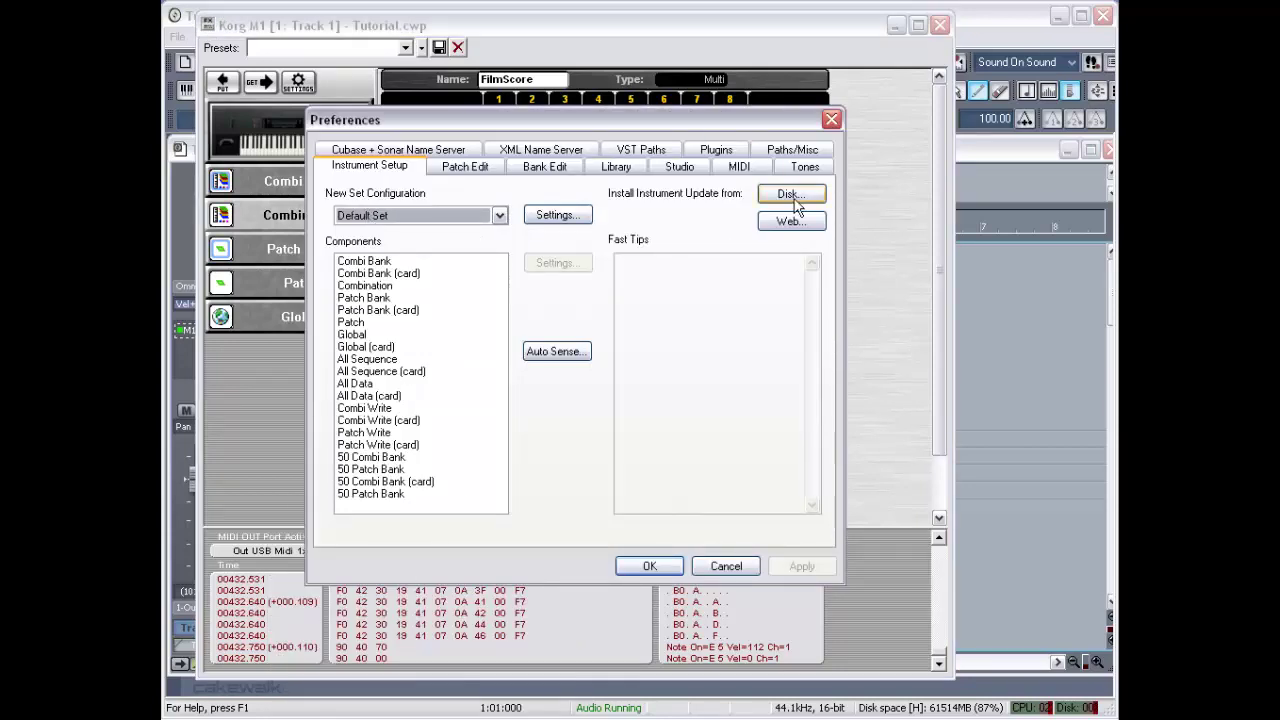
left_click(740, 567)
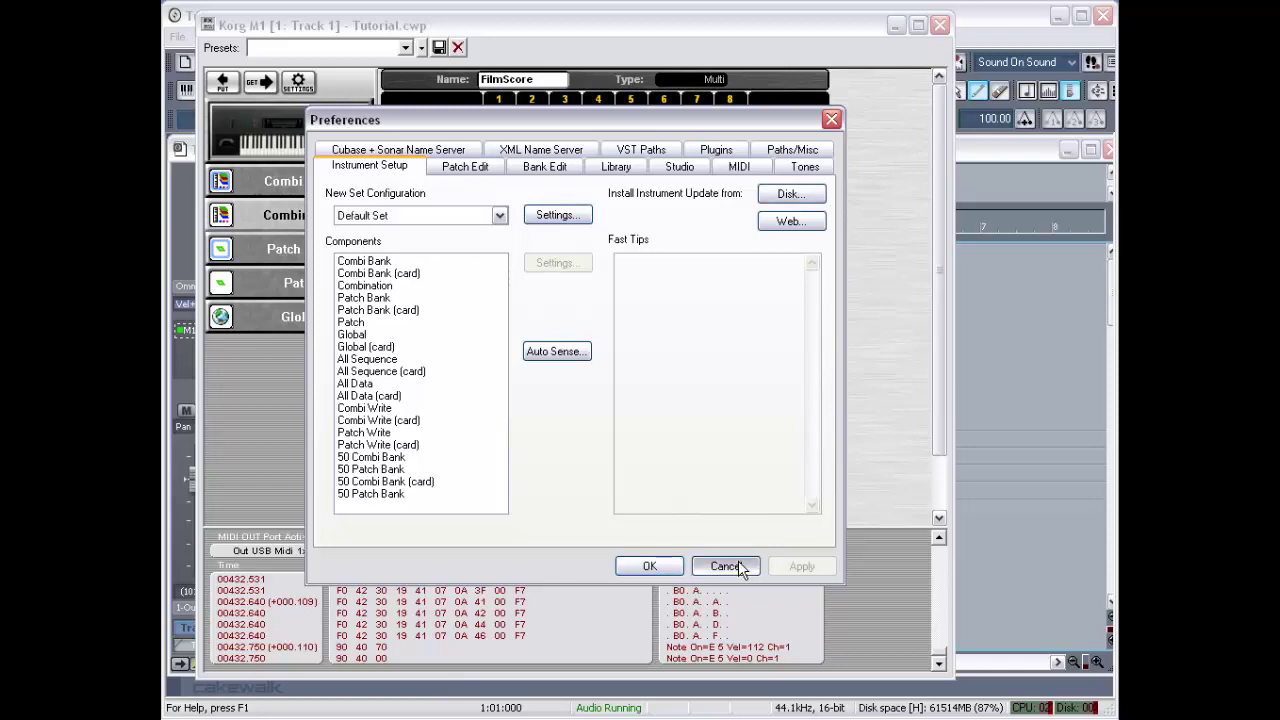
Look over the plug-in's Set/Collection preferences, cancel them, and hide the MIDI monitor.
right_click(280, 400)
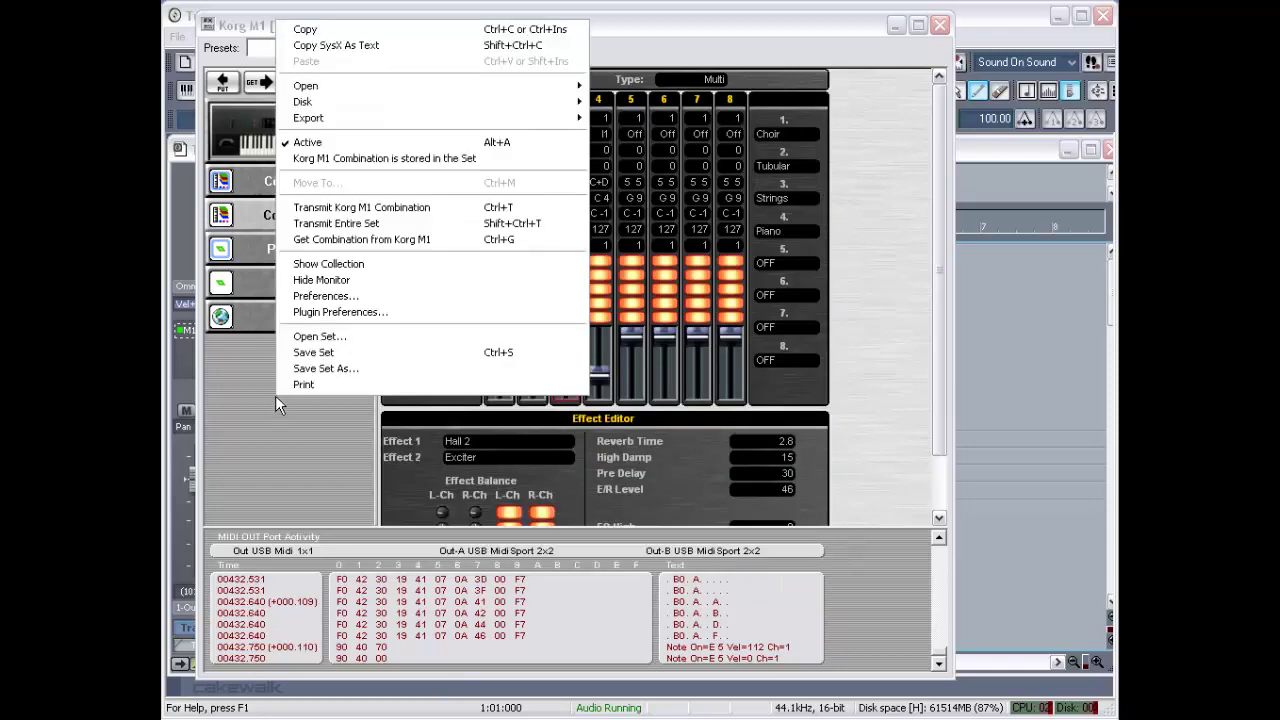
left_click(328, 312)
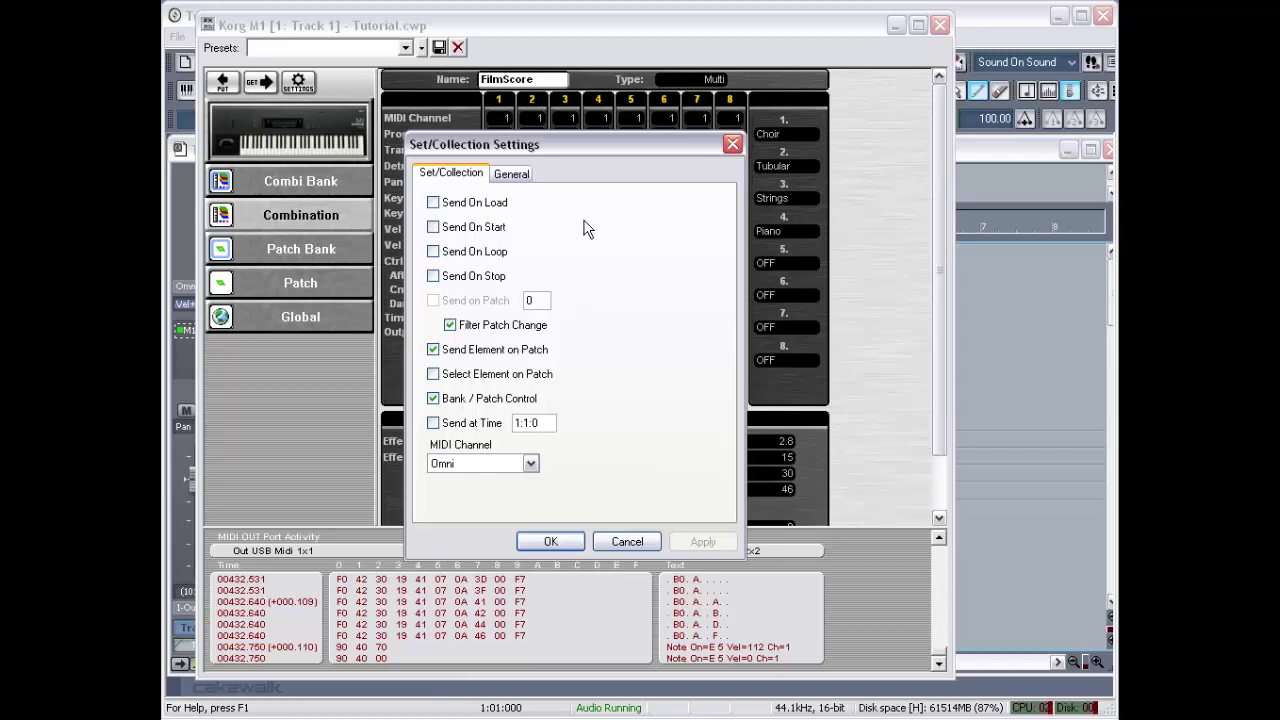
left_click(625, 543)
right_click(285, 426)
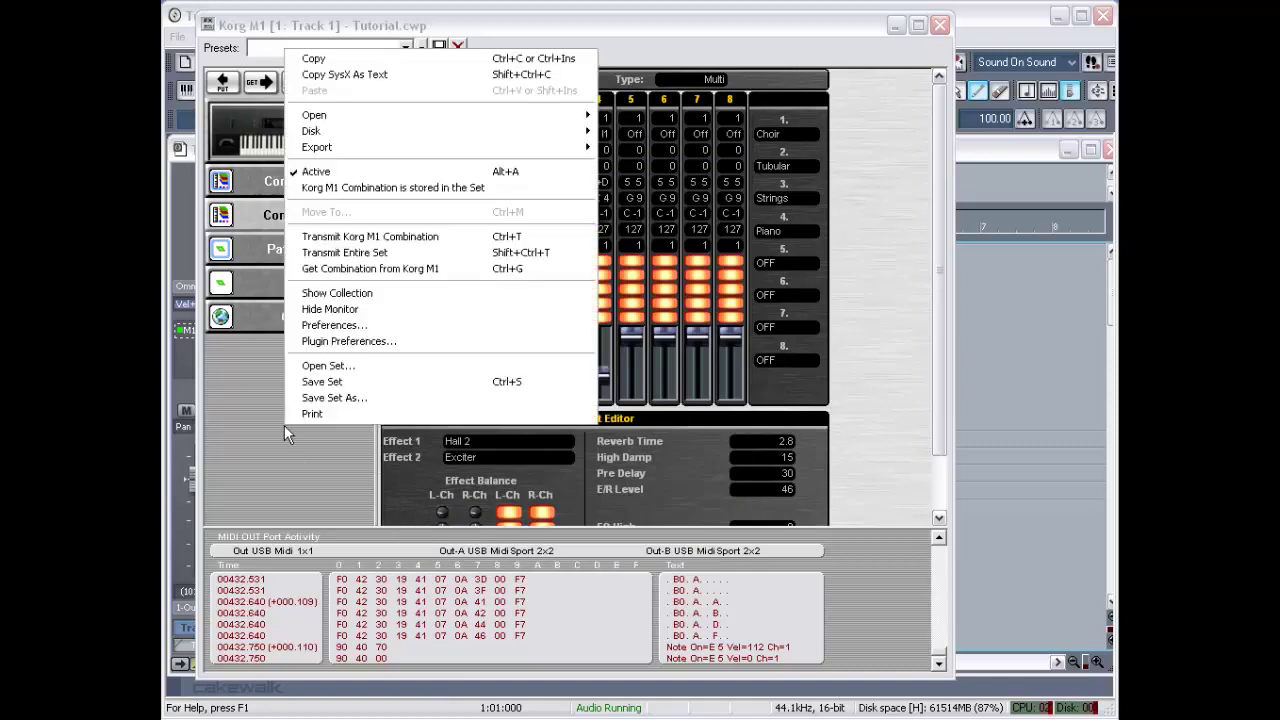
left_click(333, 311)
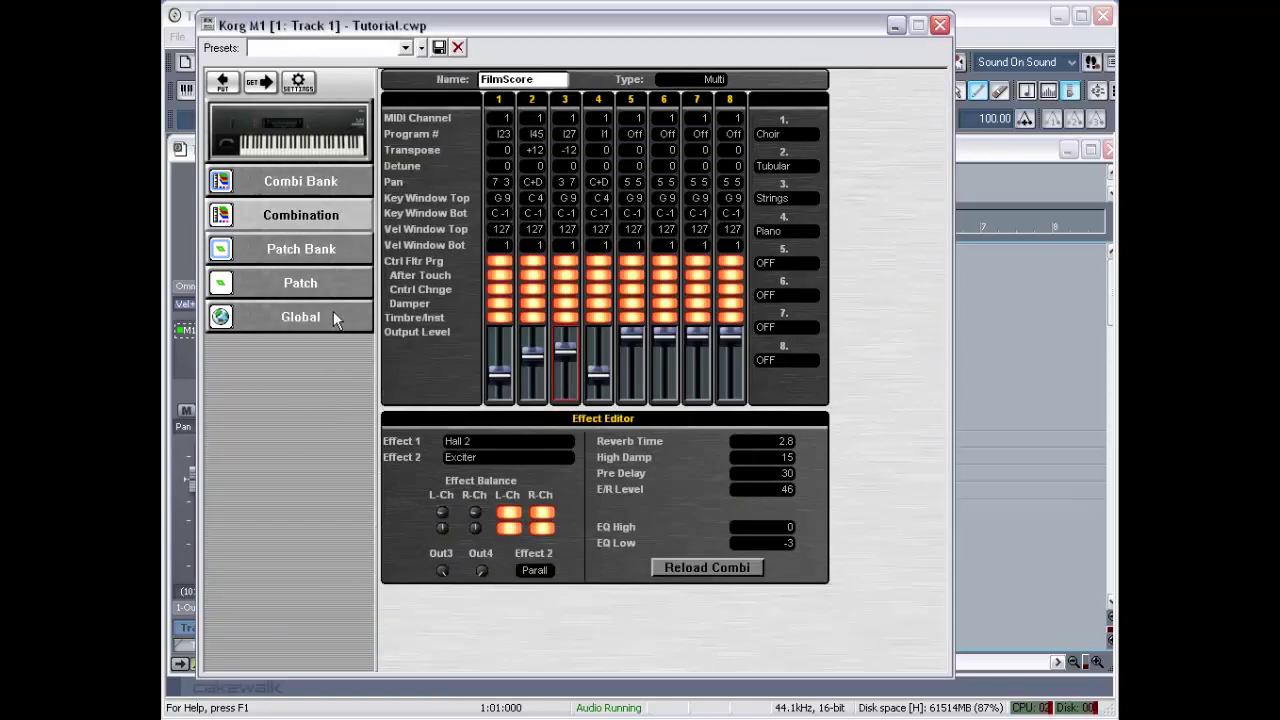
Review the general plug-in preferences with their MIDI input and output port selections, cancelling both port lists, and close the settings.
right_click(284, 368)
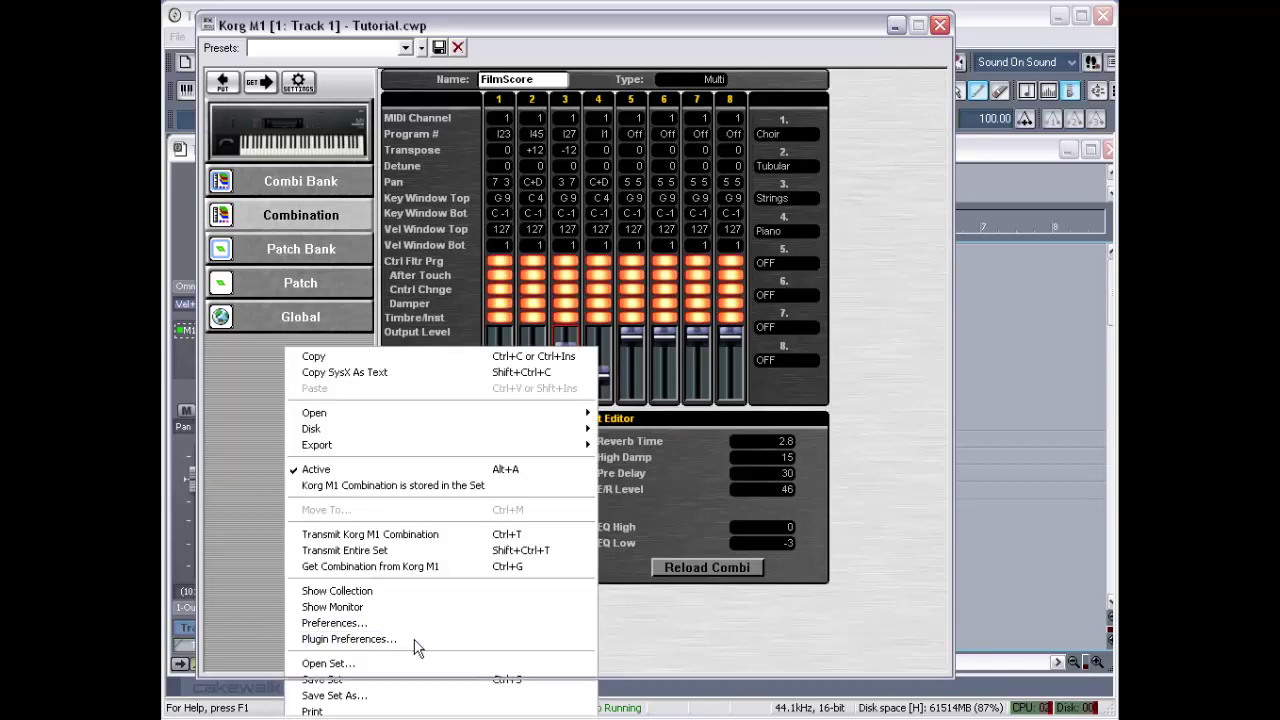
left_click(418, 642)
left_click(511, 175)
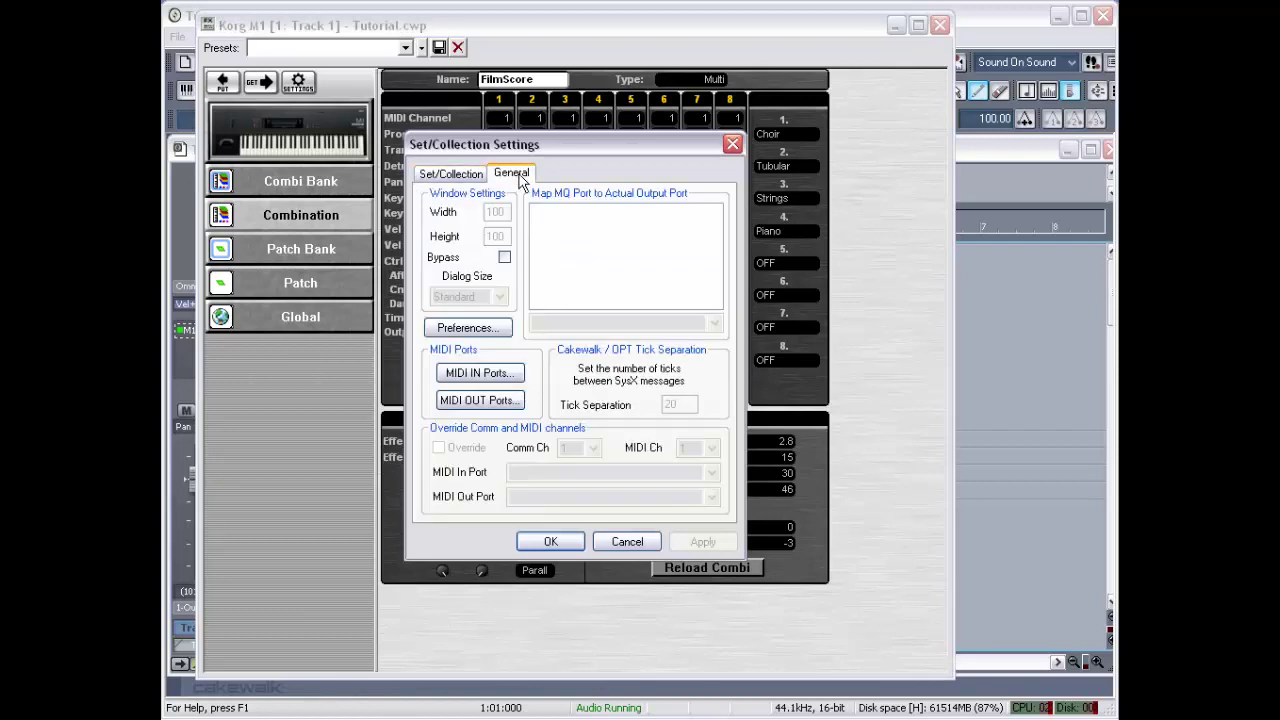
left_click(495, 375)
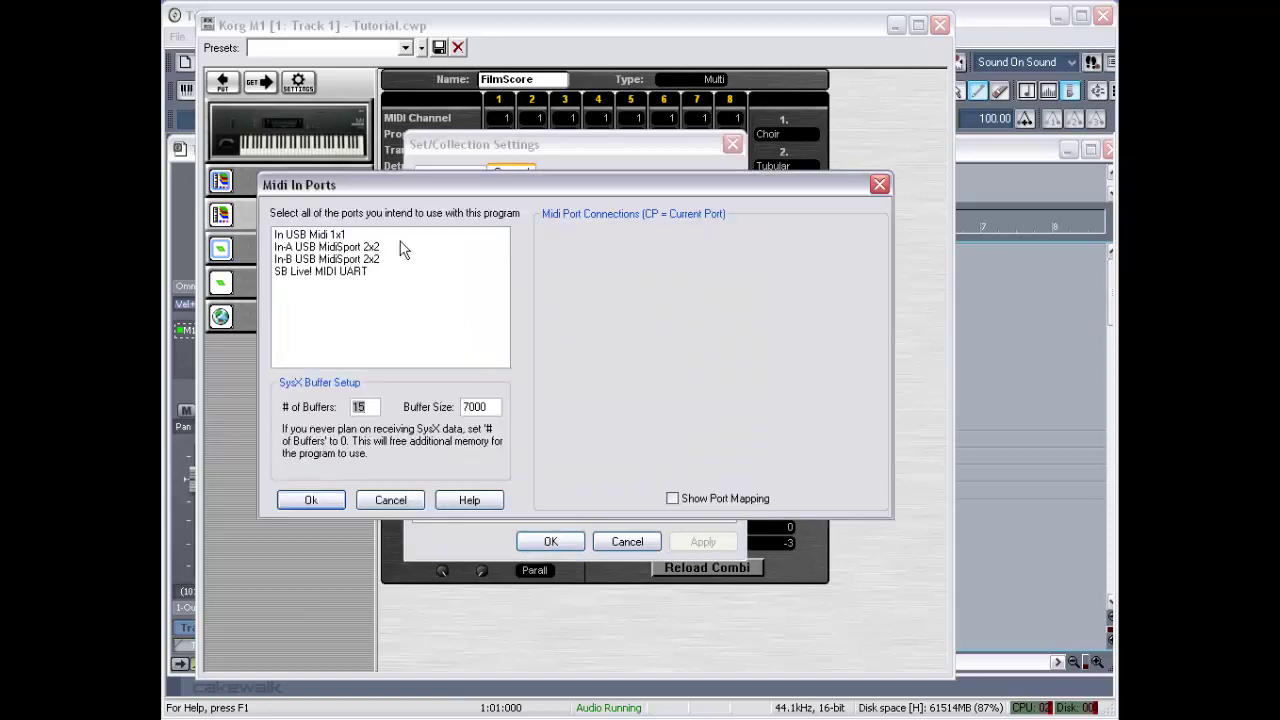
left_click(390, 500)
left_click(480, 400)
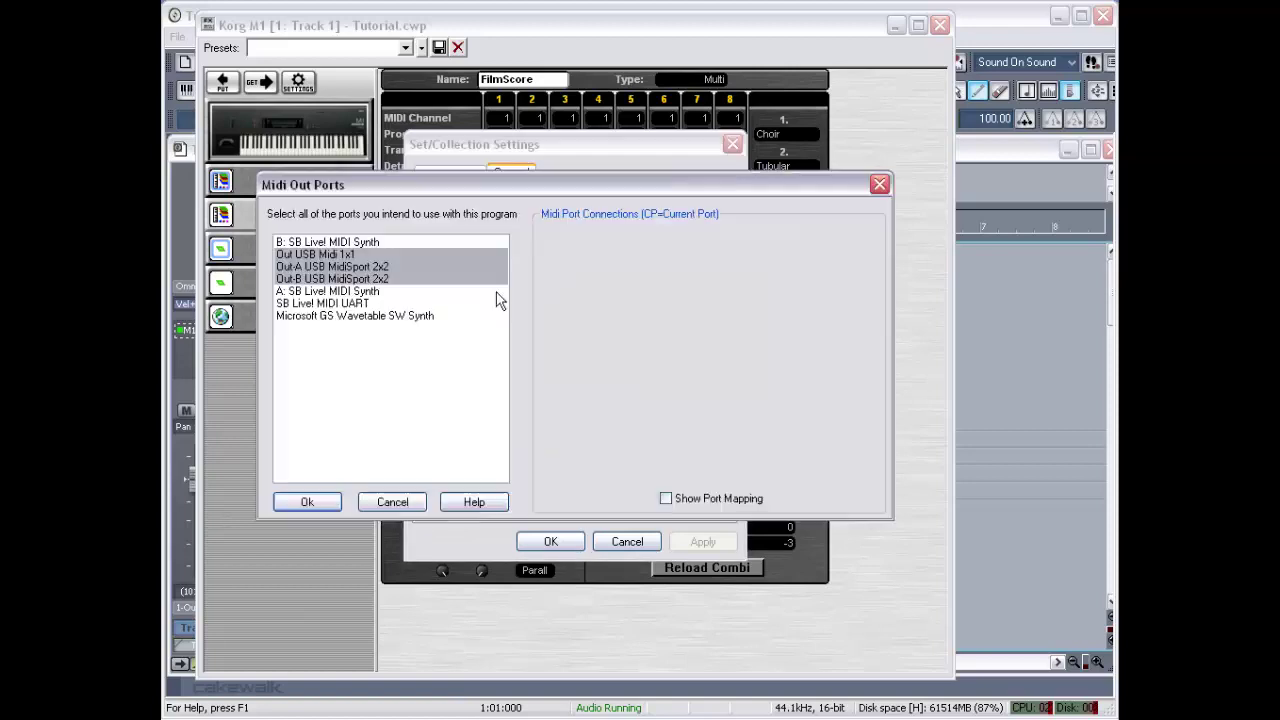
left_click(396, 506)
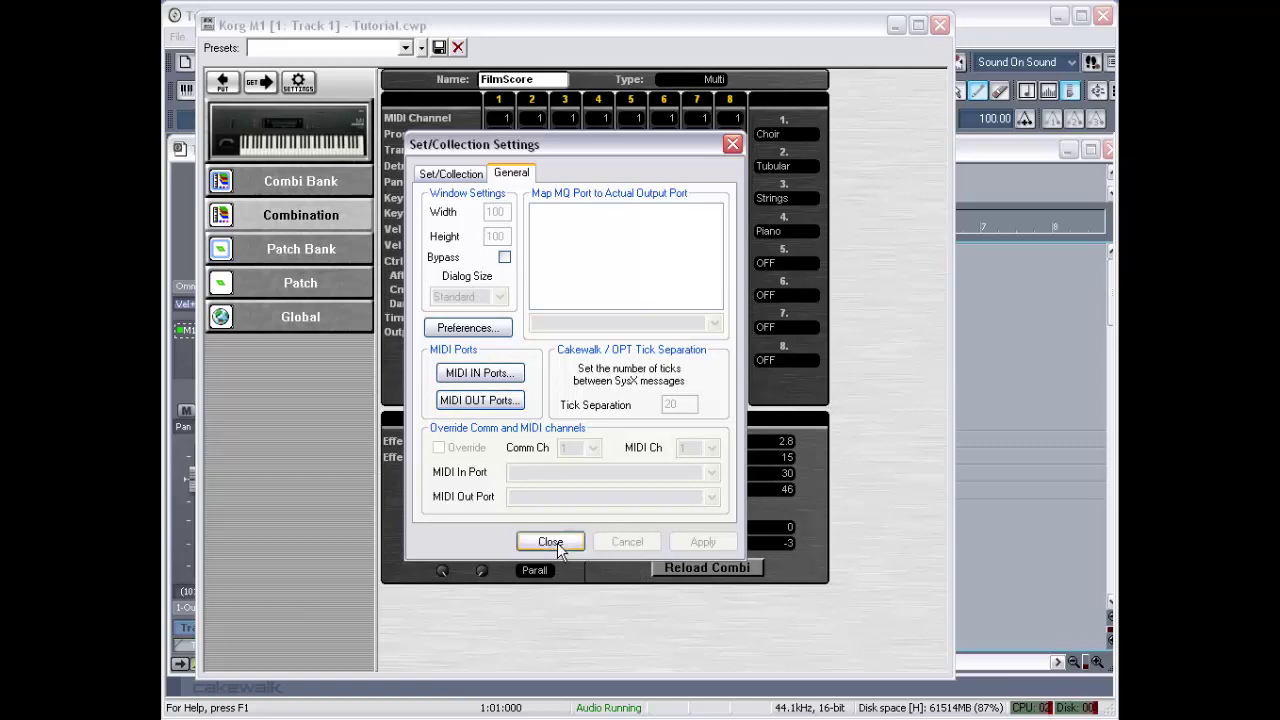
left_click(557, 542)
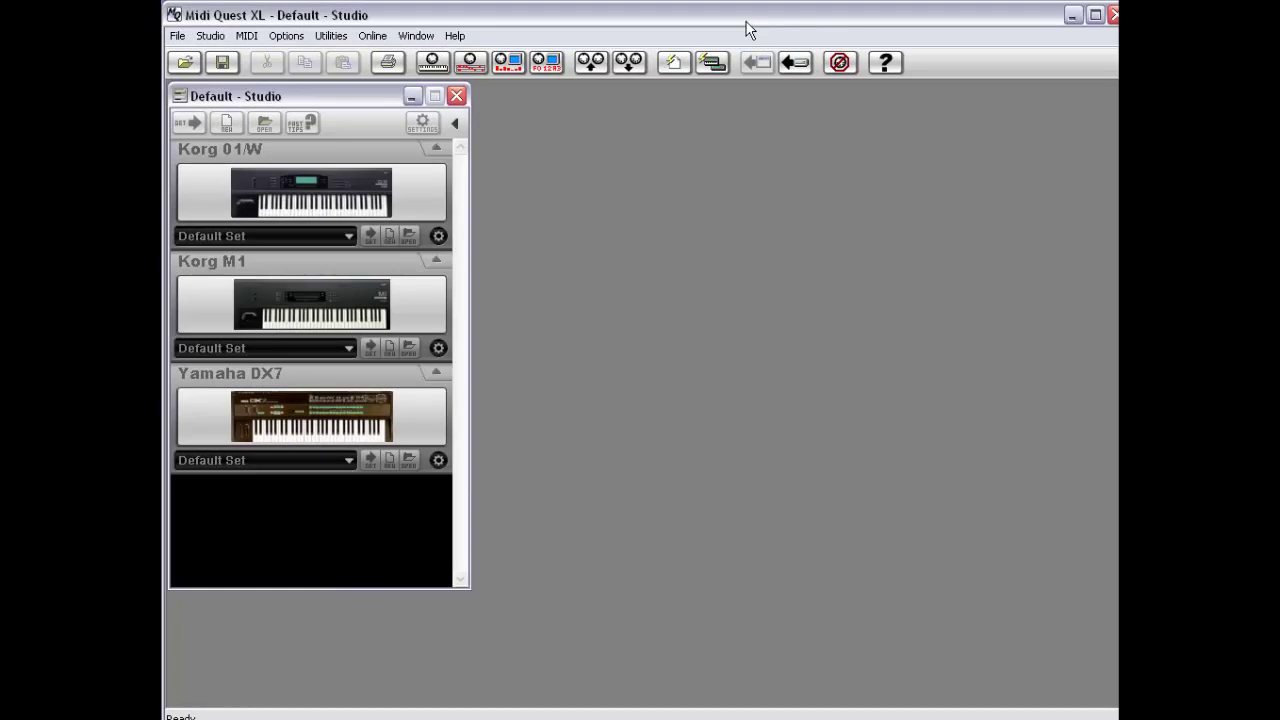
In Midi Quest XL, open a new Remote window and place it clear of the Studio window.
left_click(385, 38)
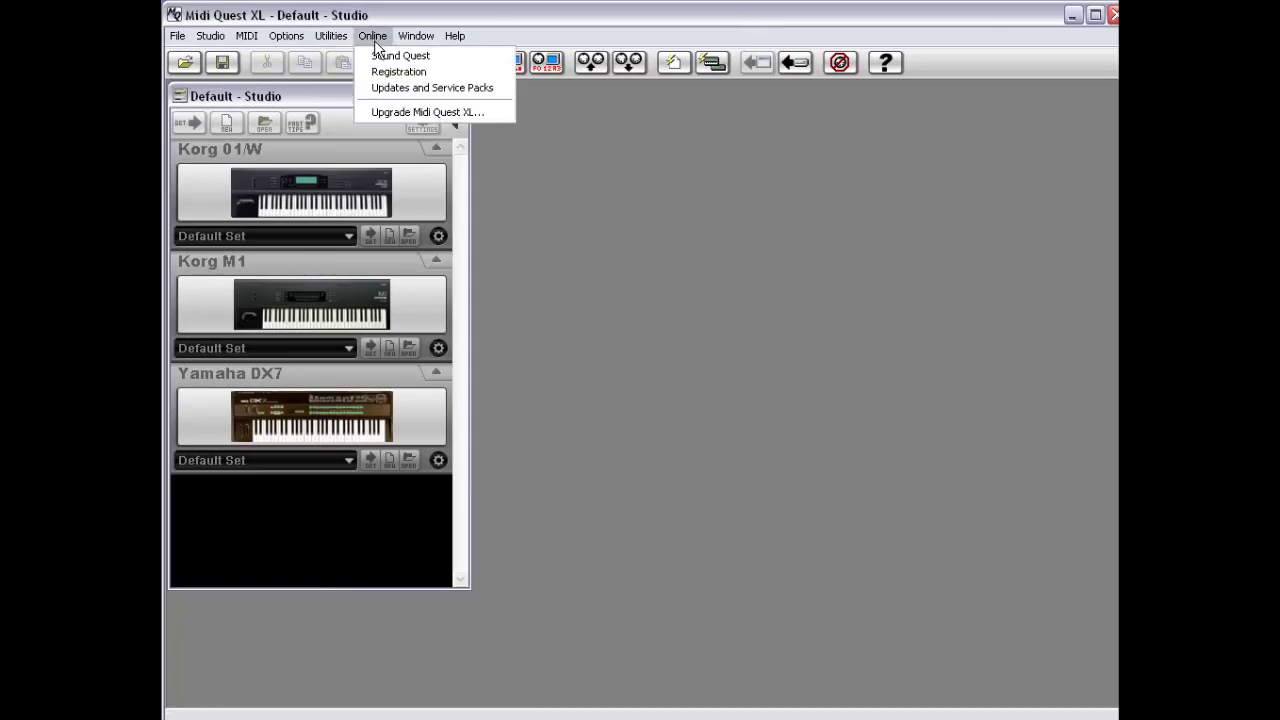
mouse_move(333, 38)
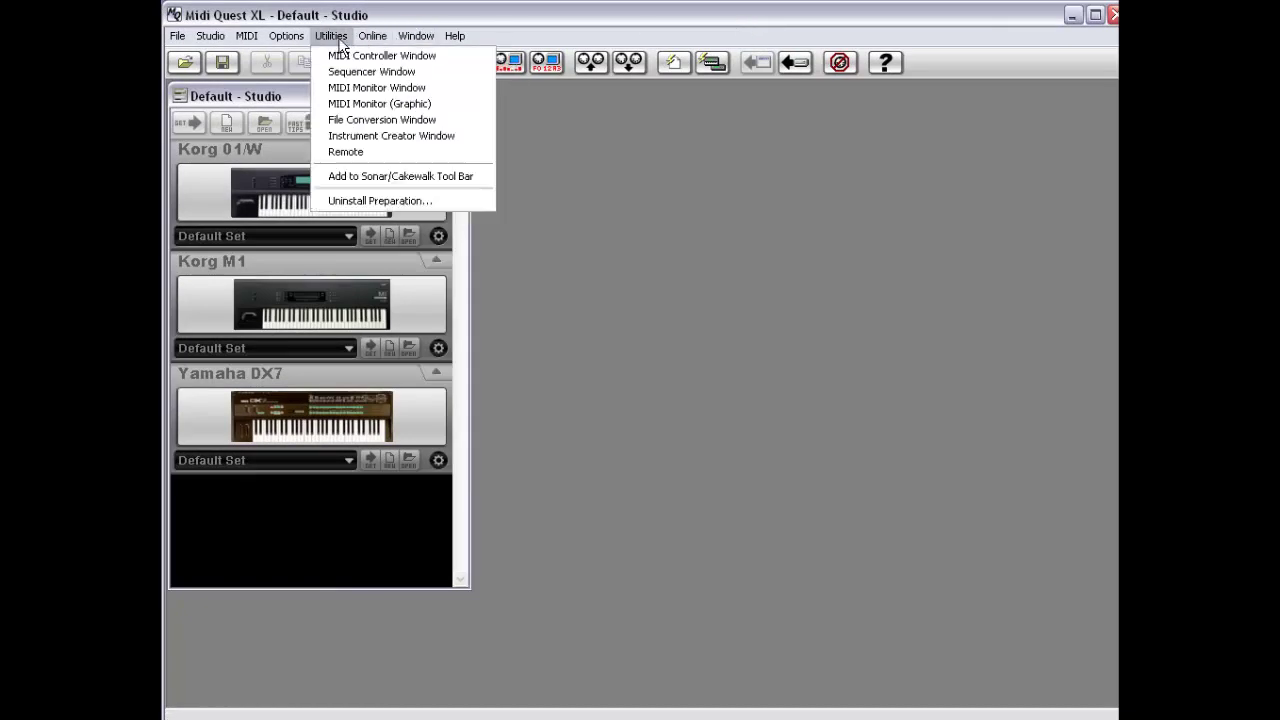
left_click(365, 150)
left_click_drag(763, 123, 702, 127)
Add a remote entry and choose GM_PBank.Bnk from the 01W folder as its file, listing all file types.
right_click(704, 172)
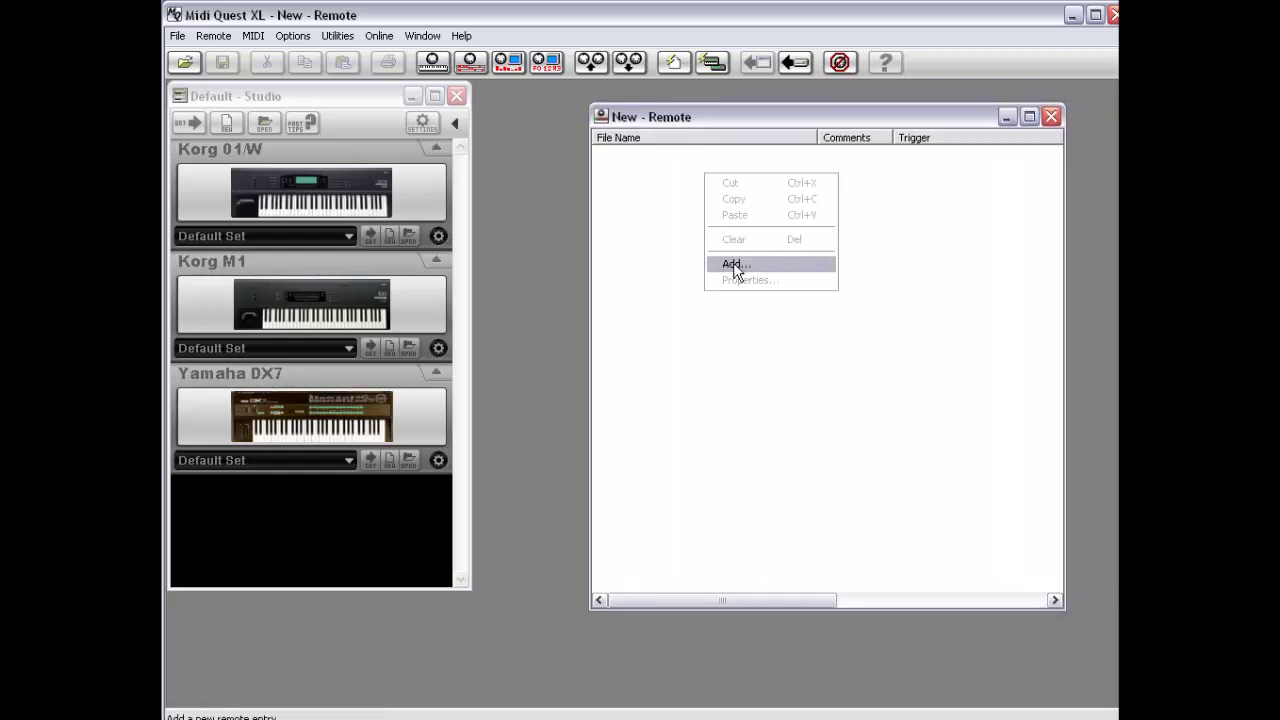
left_click(737, 268)
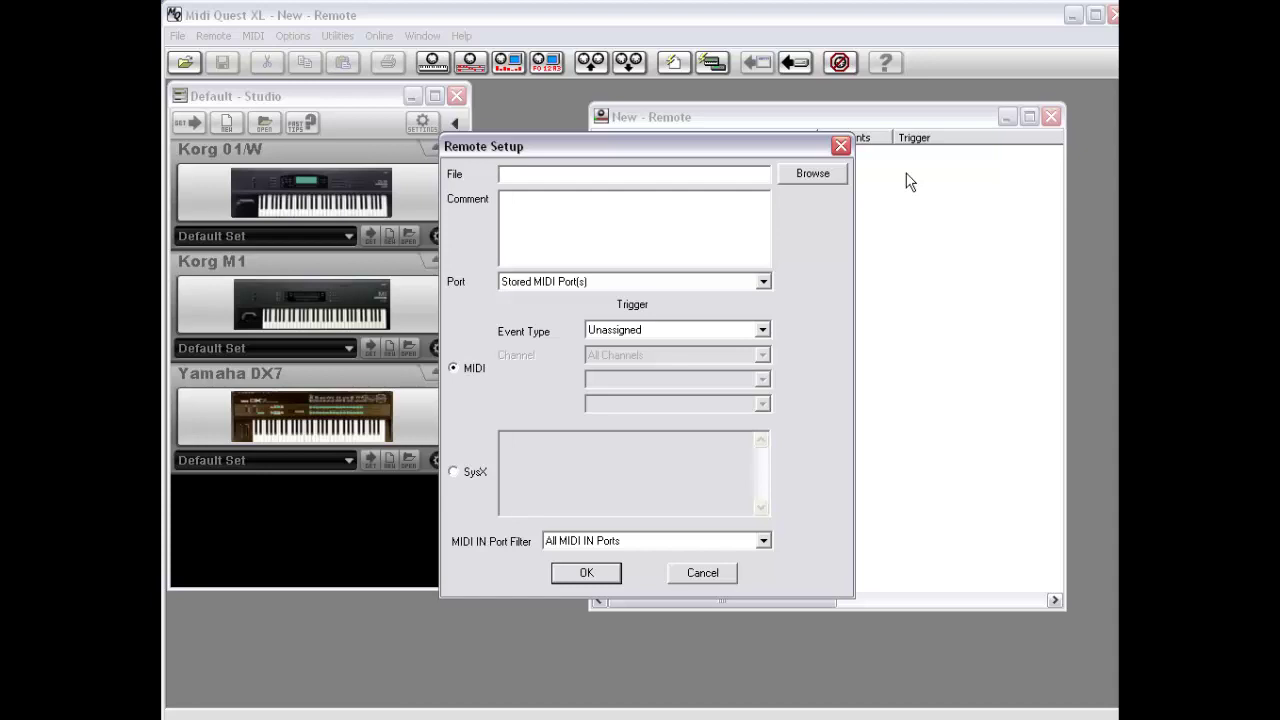
left_click(803, 174)
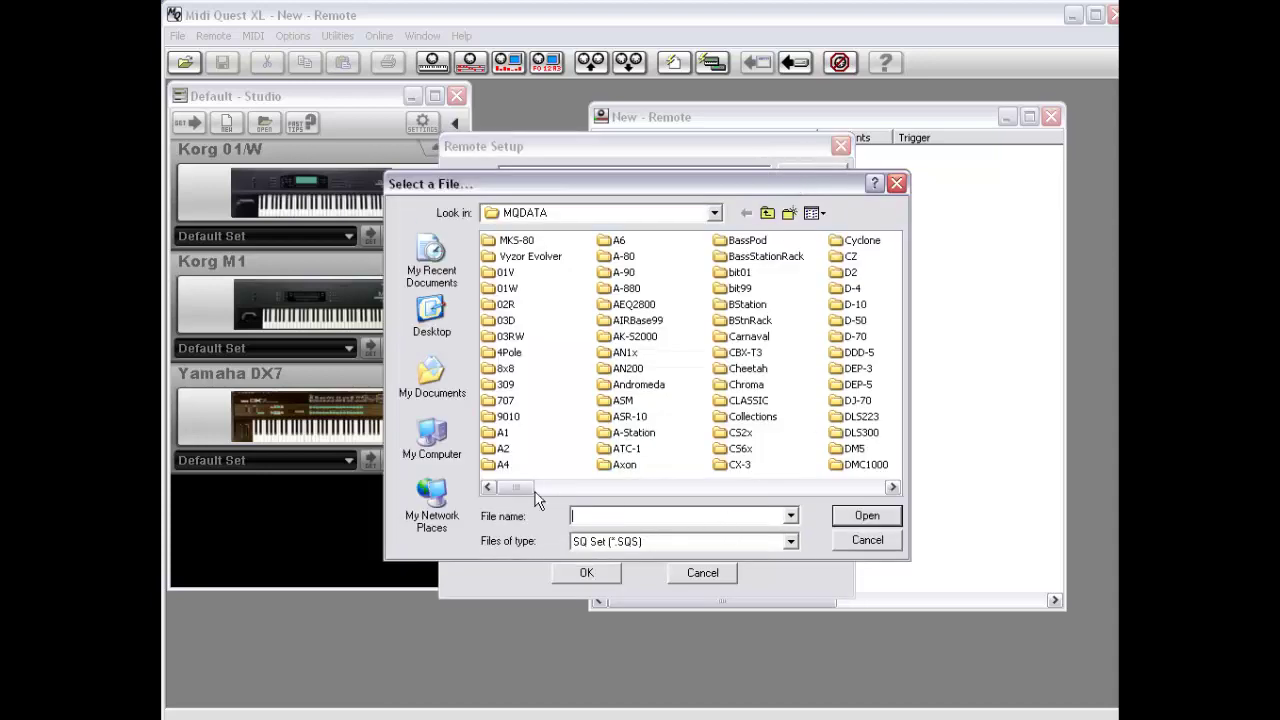
double_click(503, 276)
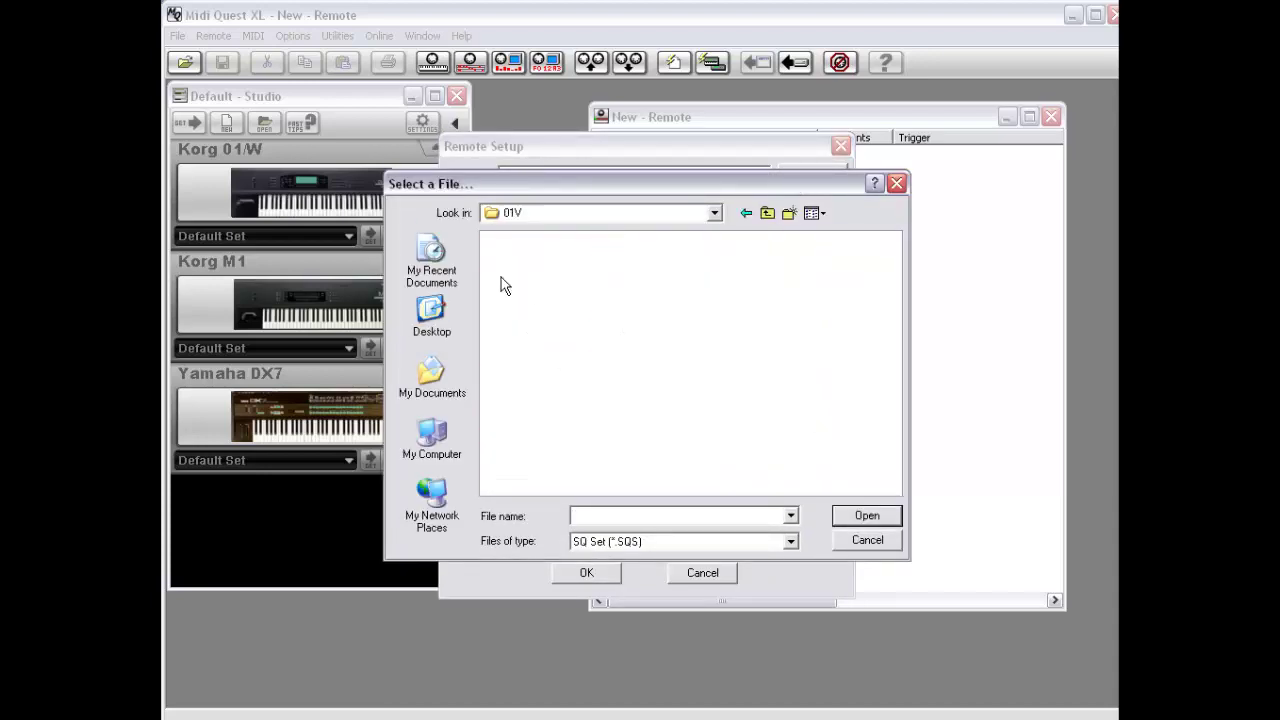
left_click(767, 212)
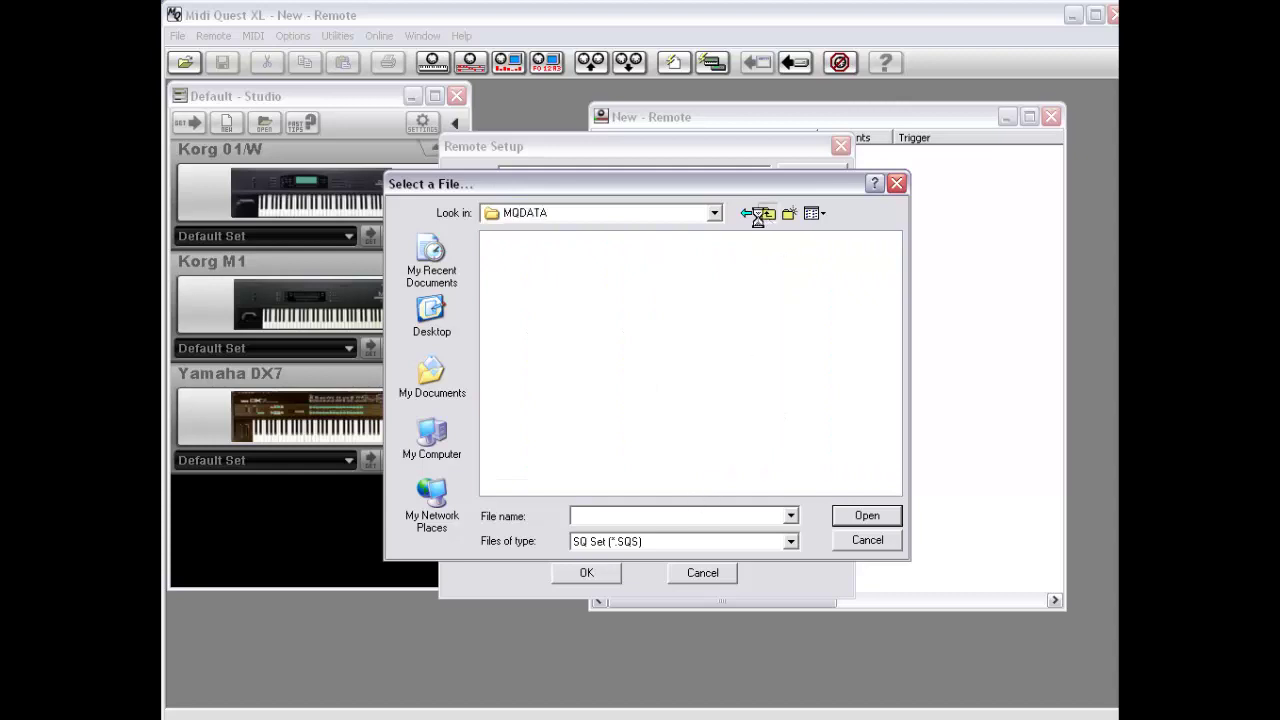
double_click(505, 288)
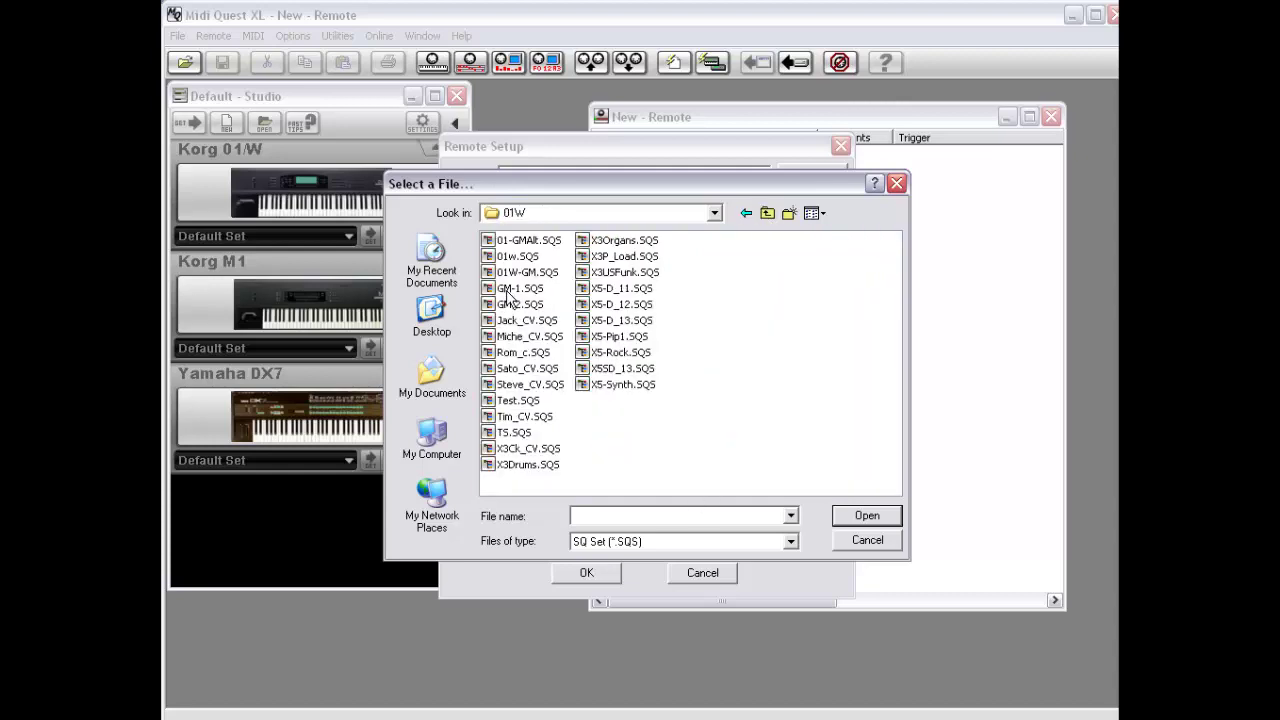
left_click(640, 540)
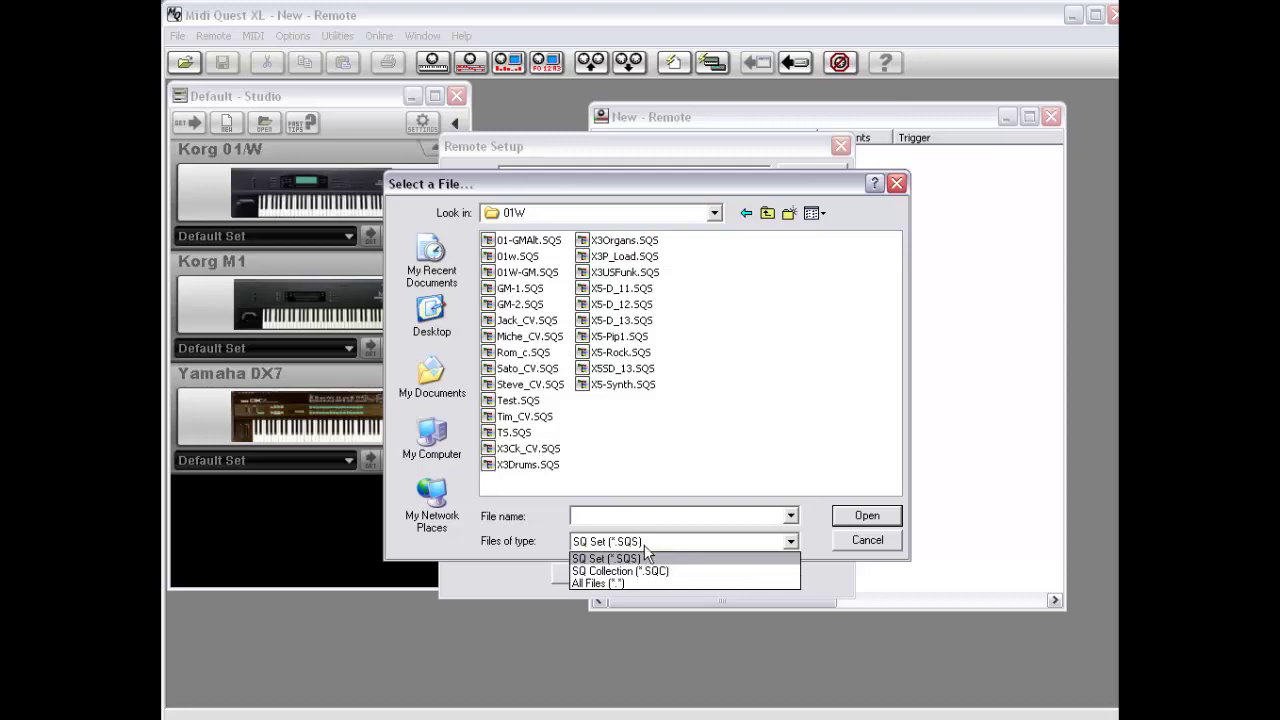
left_click(640, 590)
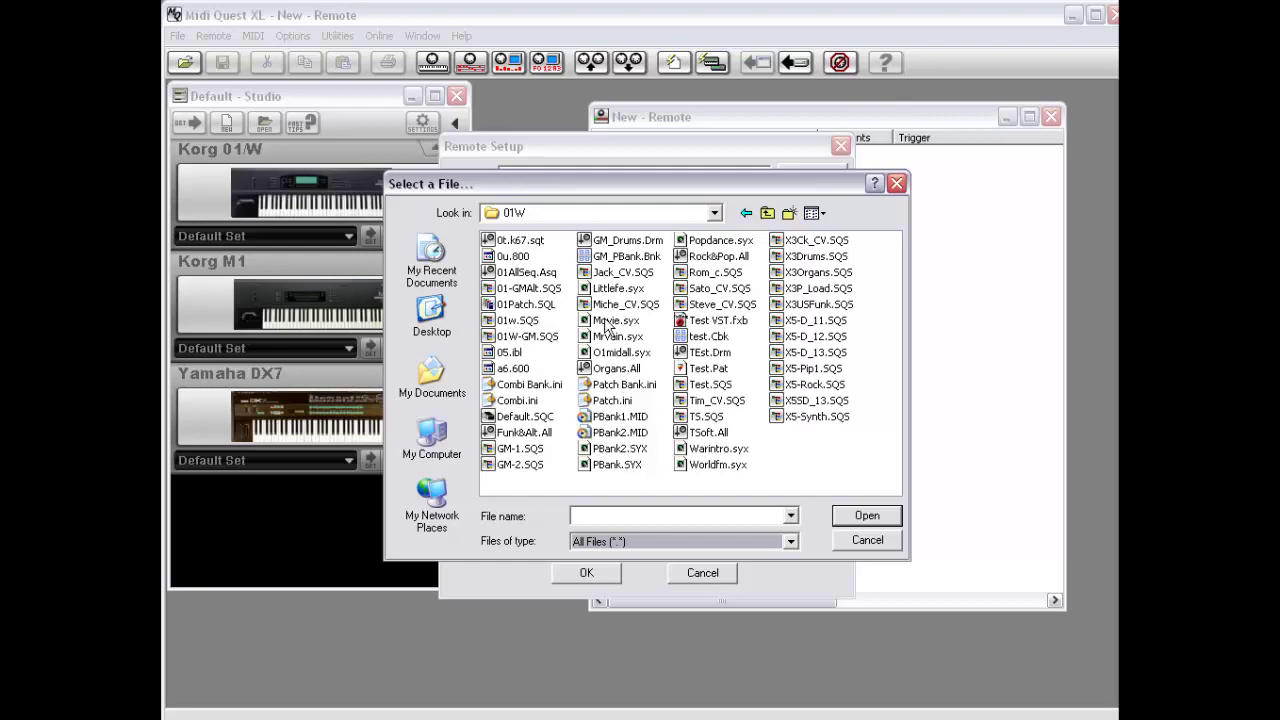
double_click(612, 257)
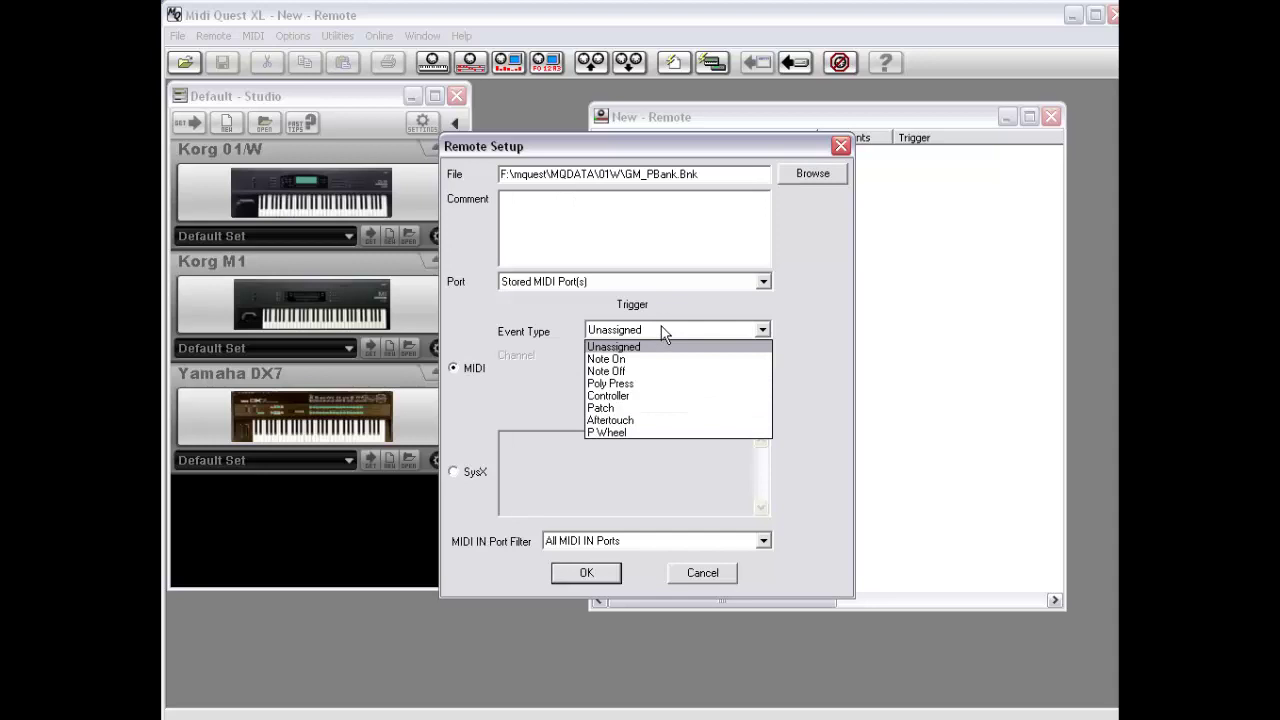
Set the remote entry's trigger to a Patch event with patch number 127 and confirm the entry.
left_click(655, 417)
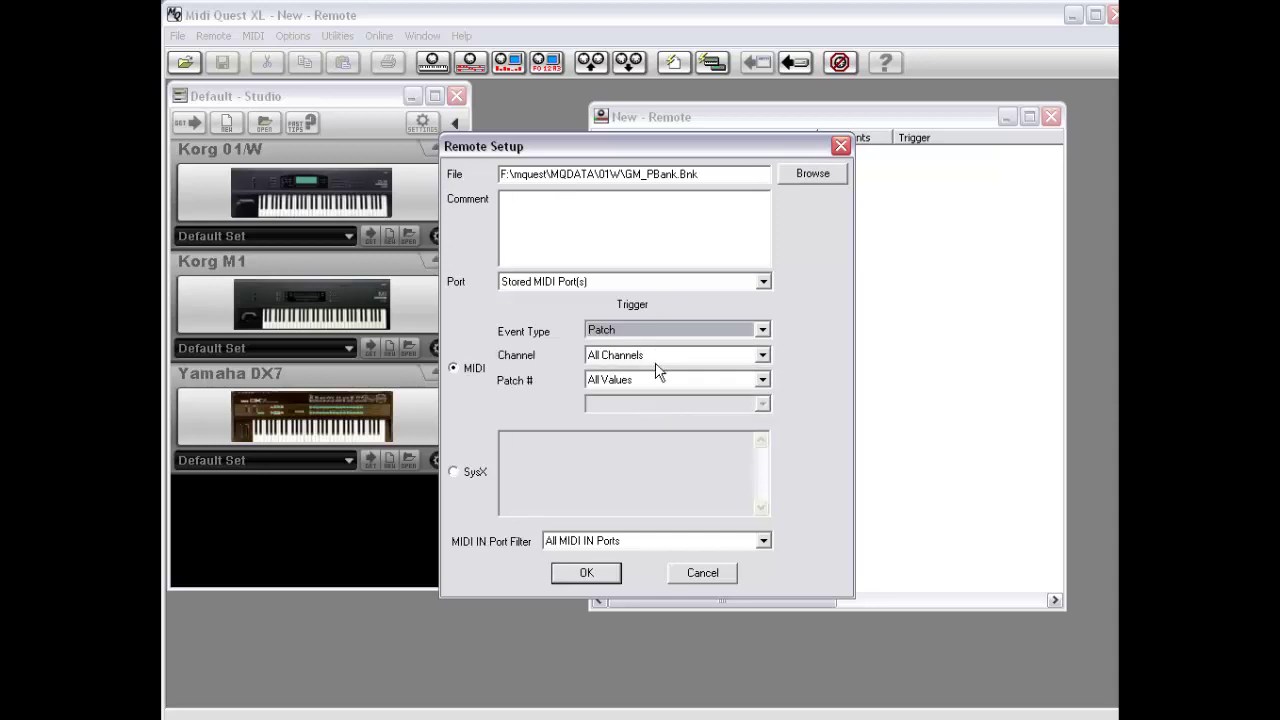
left_click(660, 380)
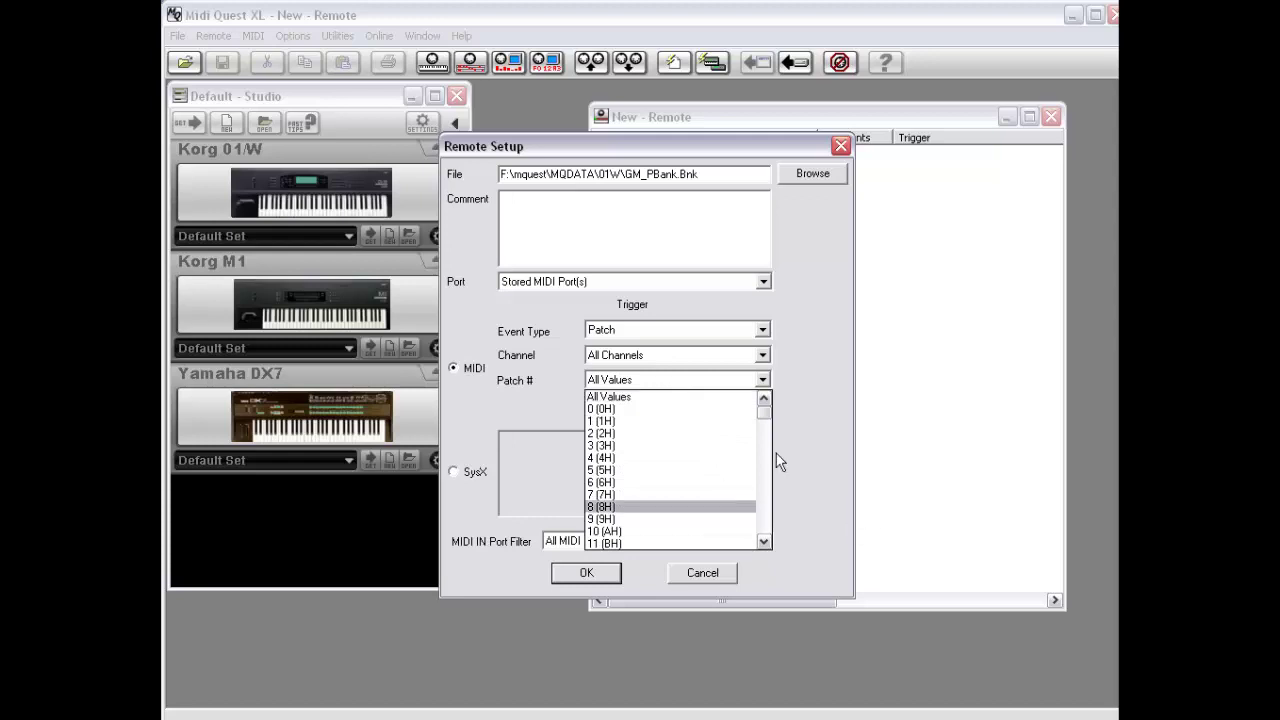
left_click_drag(766, 413, 757, 545)
left_click(667, 545)
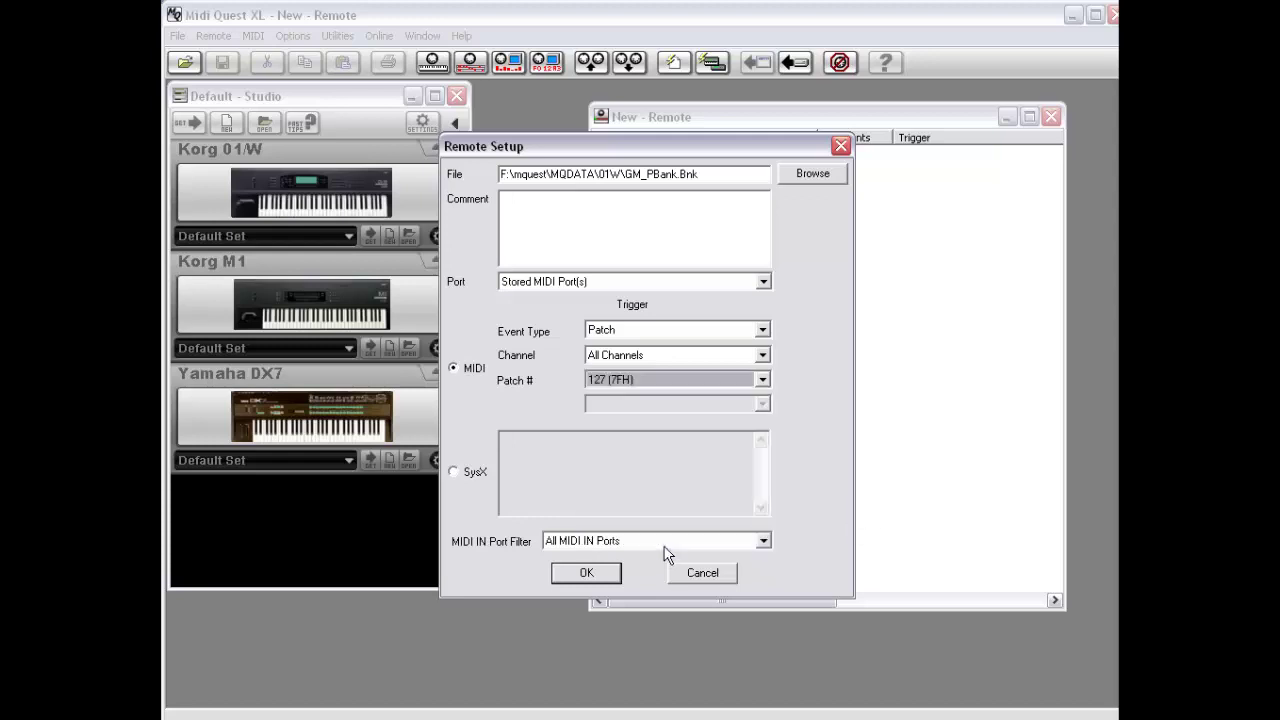
left_click(589, 574)
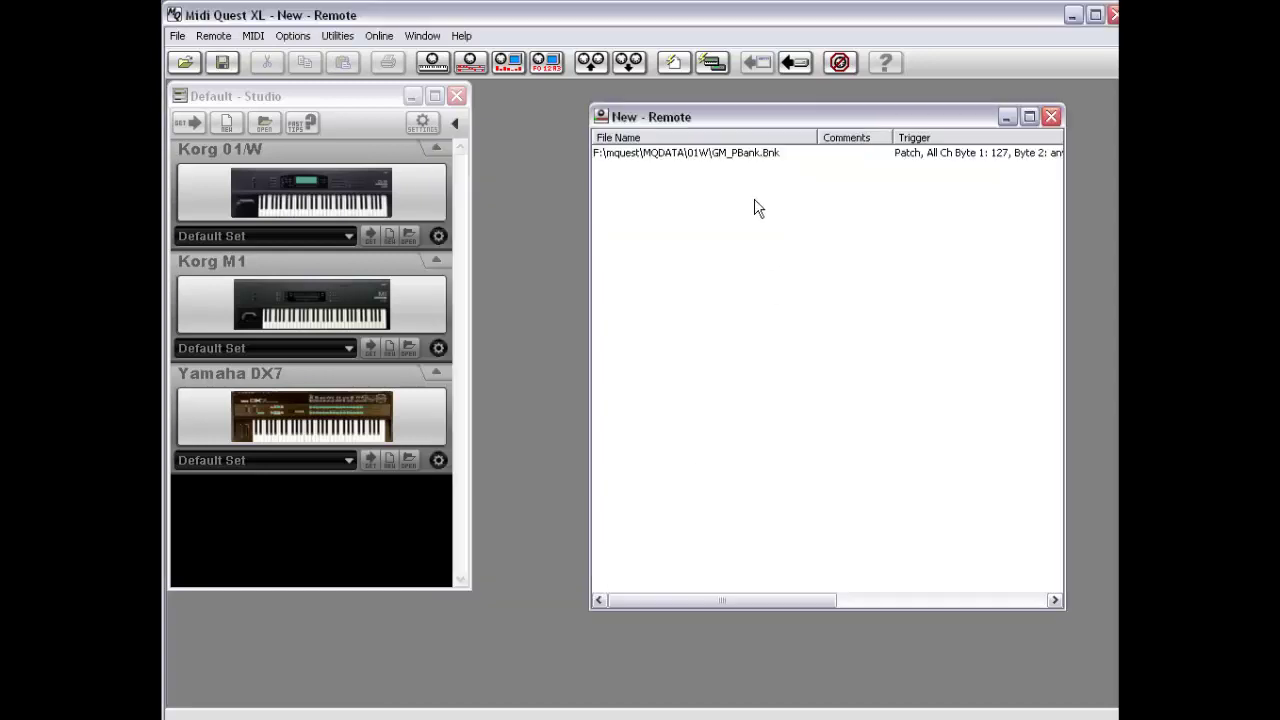